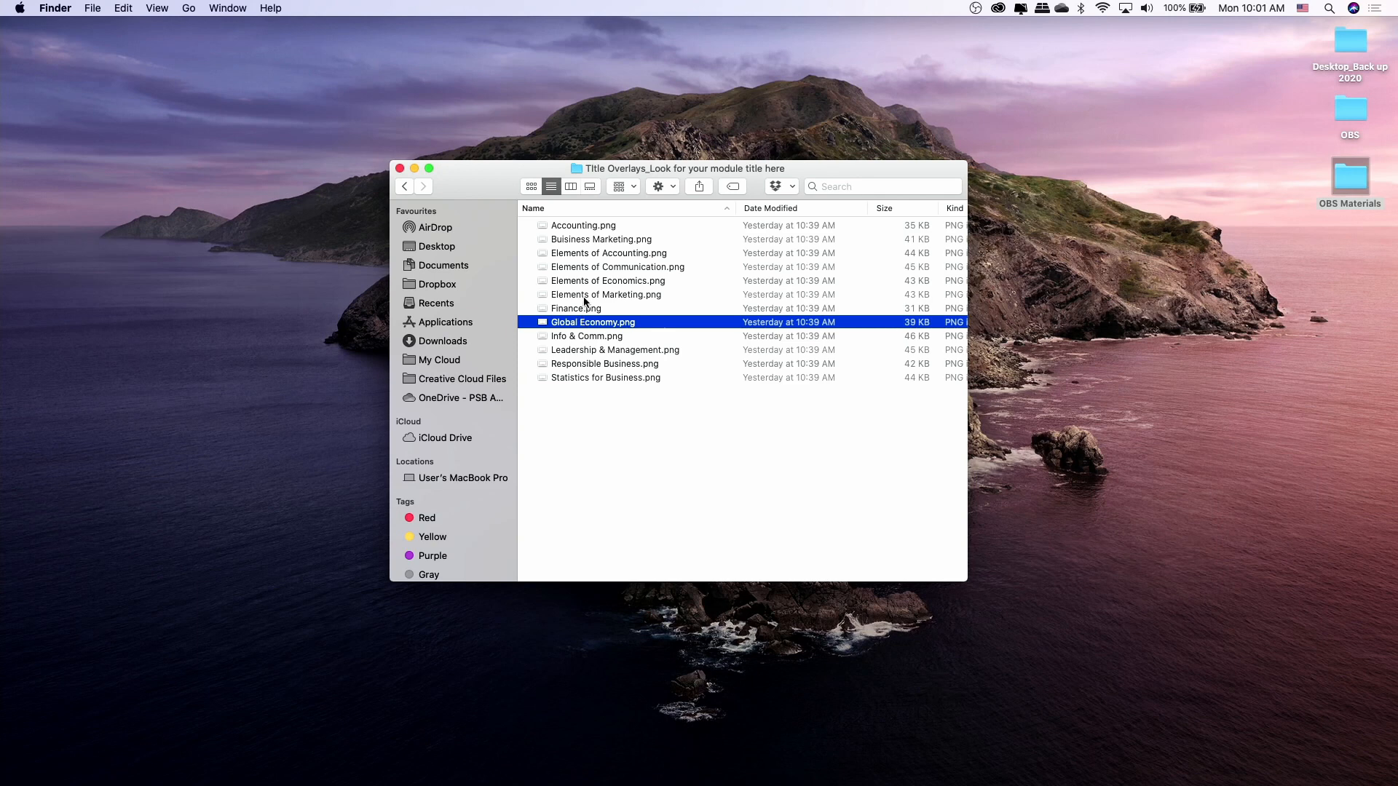
Preview the Elements of Marketing.png and Accounting.png title overlays in the module title folder.
{"action": "left_click", "coordinate": [587, 294]}
{"action": "key", "text": "space"}
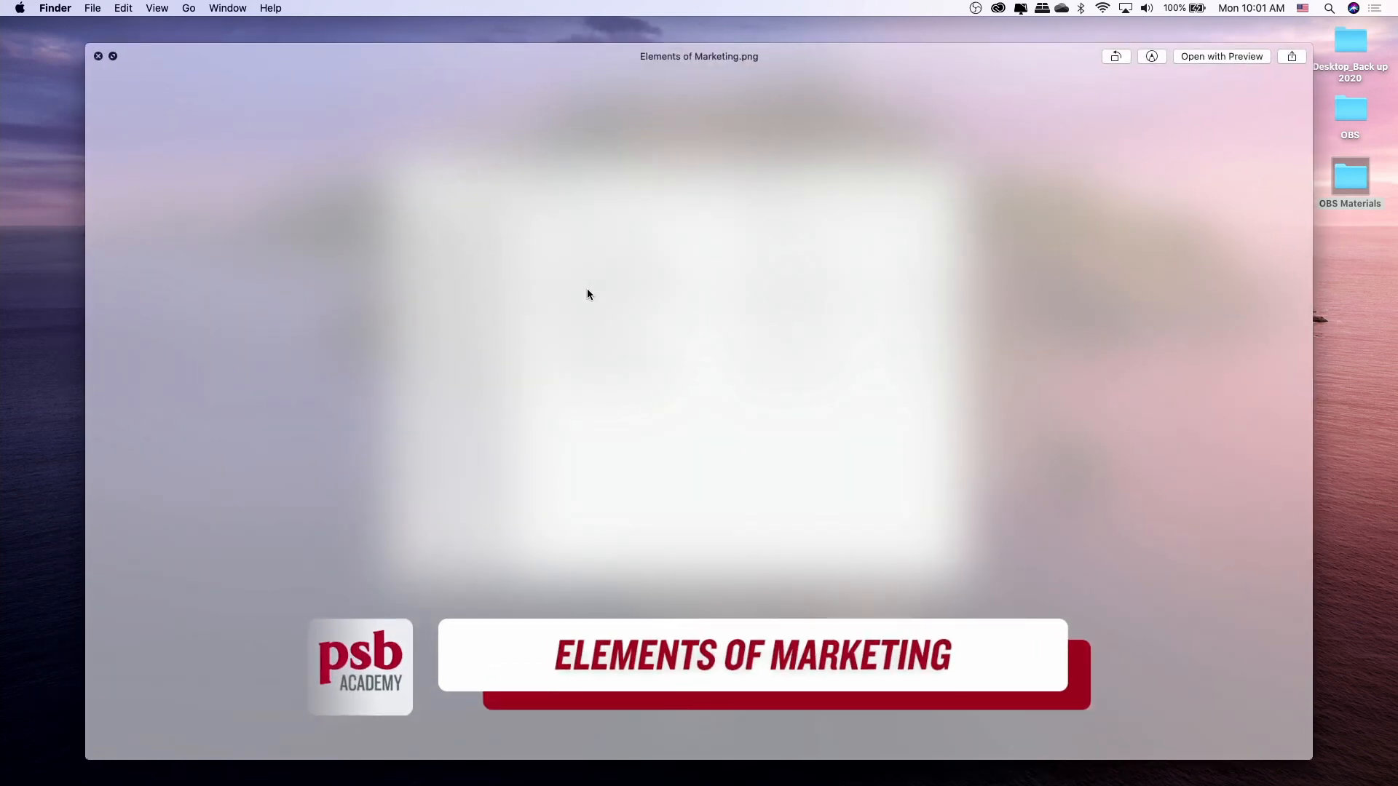
{"action": "key", "text": "space"}
{"action": "left_click", "coordinate": [596, 238]}
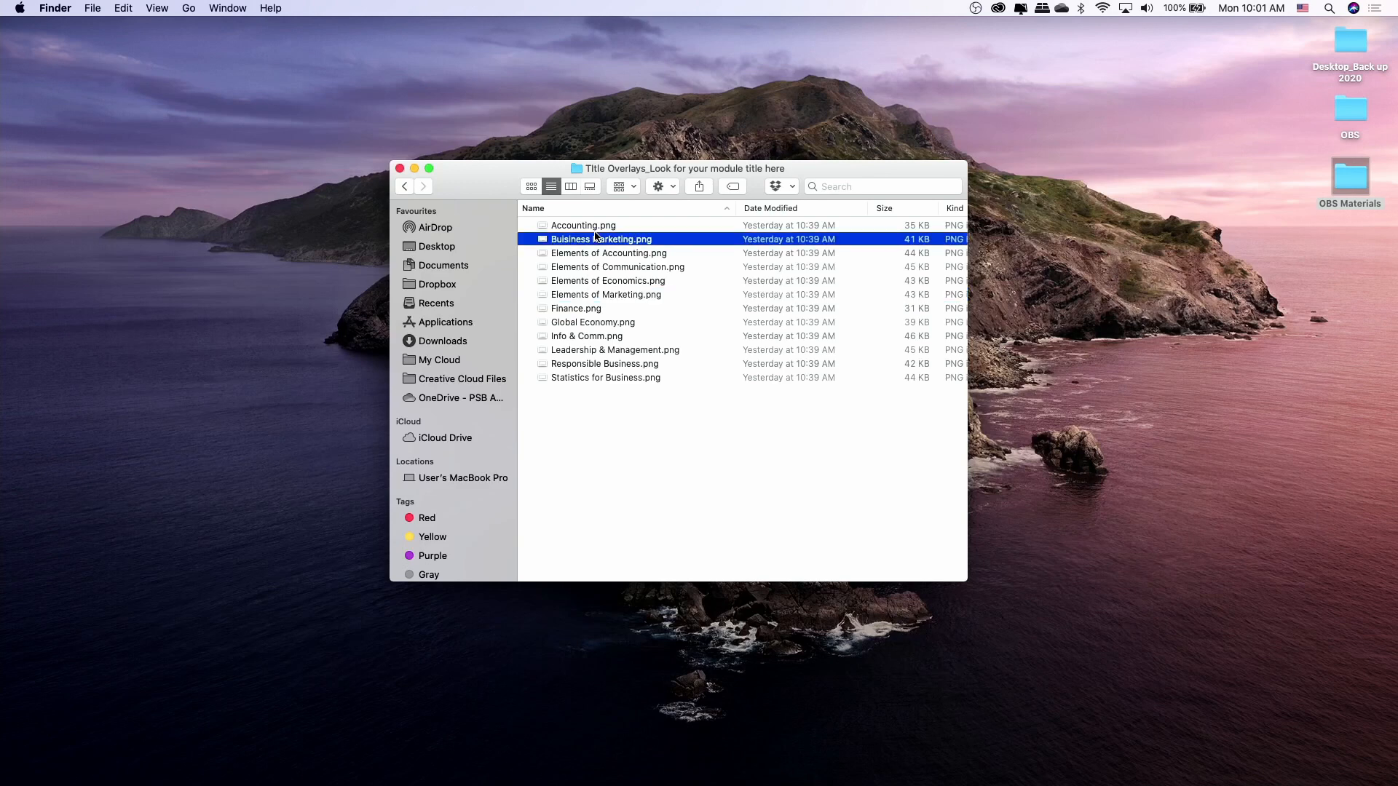
{"action": "left_click", "coordinate": [593, 225]}
{"action": "key", "text": "space"}
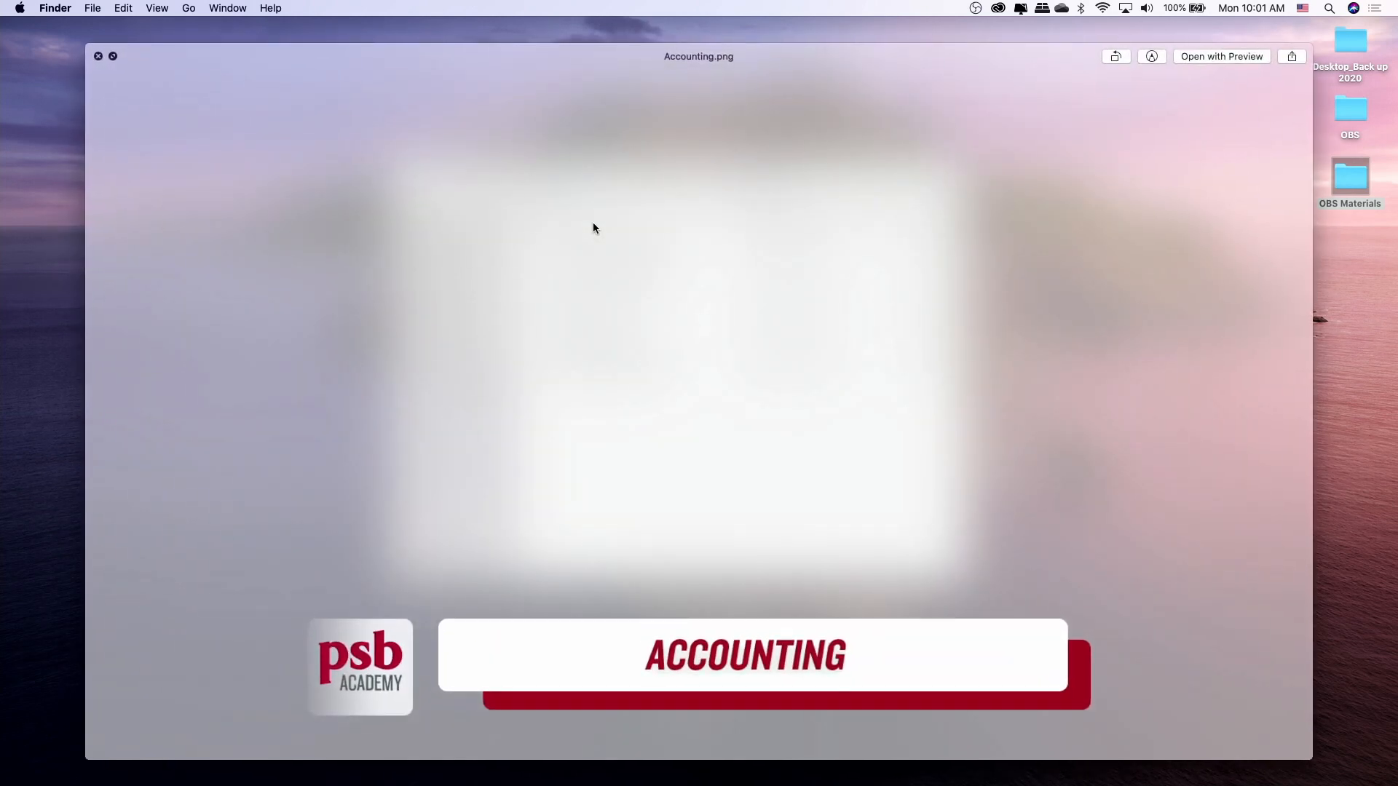
{"action": "key", "text": "space"}
{"action": "left_click", "coordinate": [660, 435]}
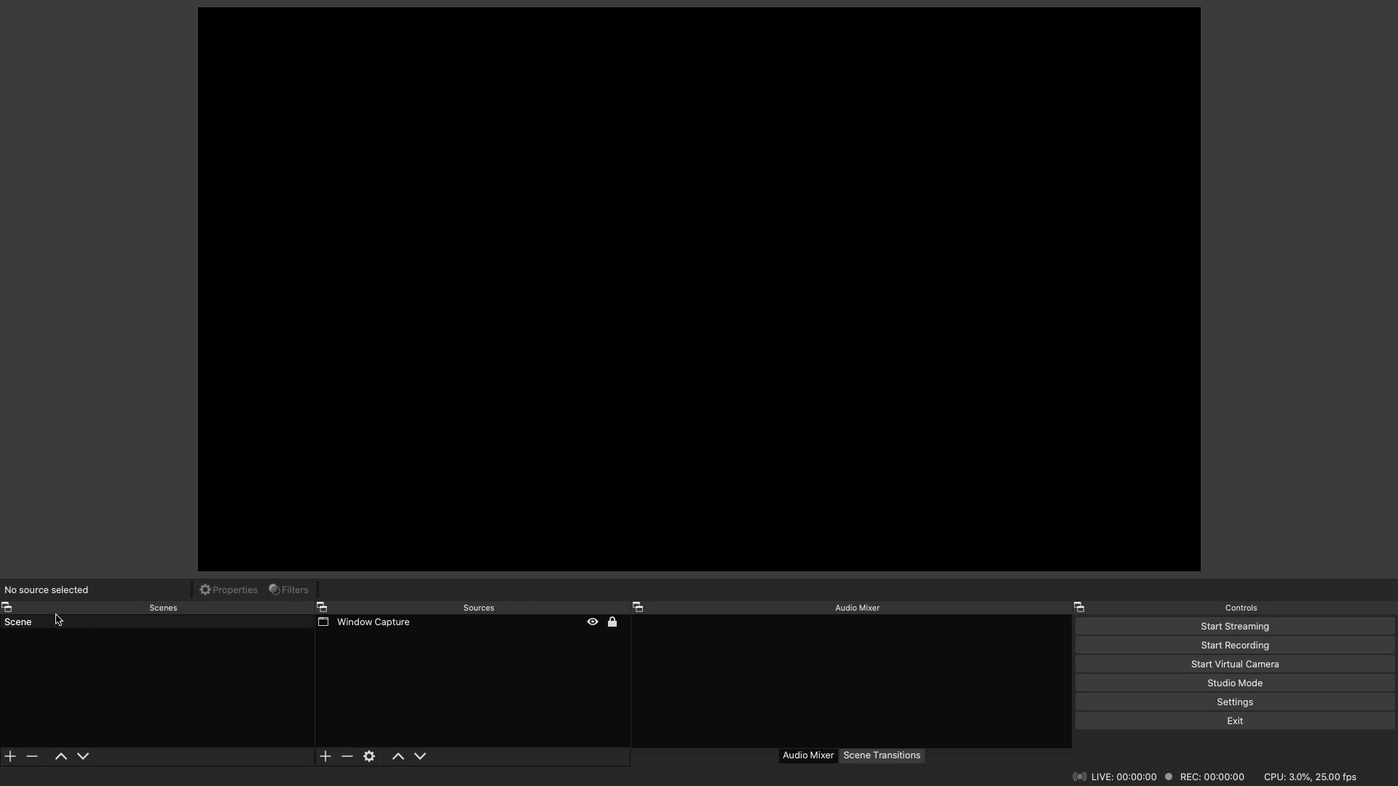
Switch to OBS and rename the existing scene as Full Screen Face.
{"action": "left_click", "coordinate": [56, 626]}
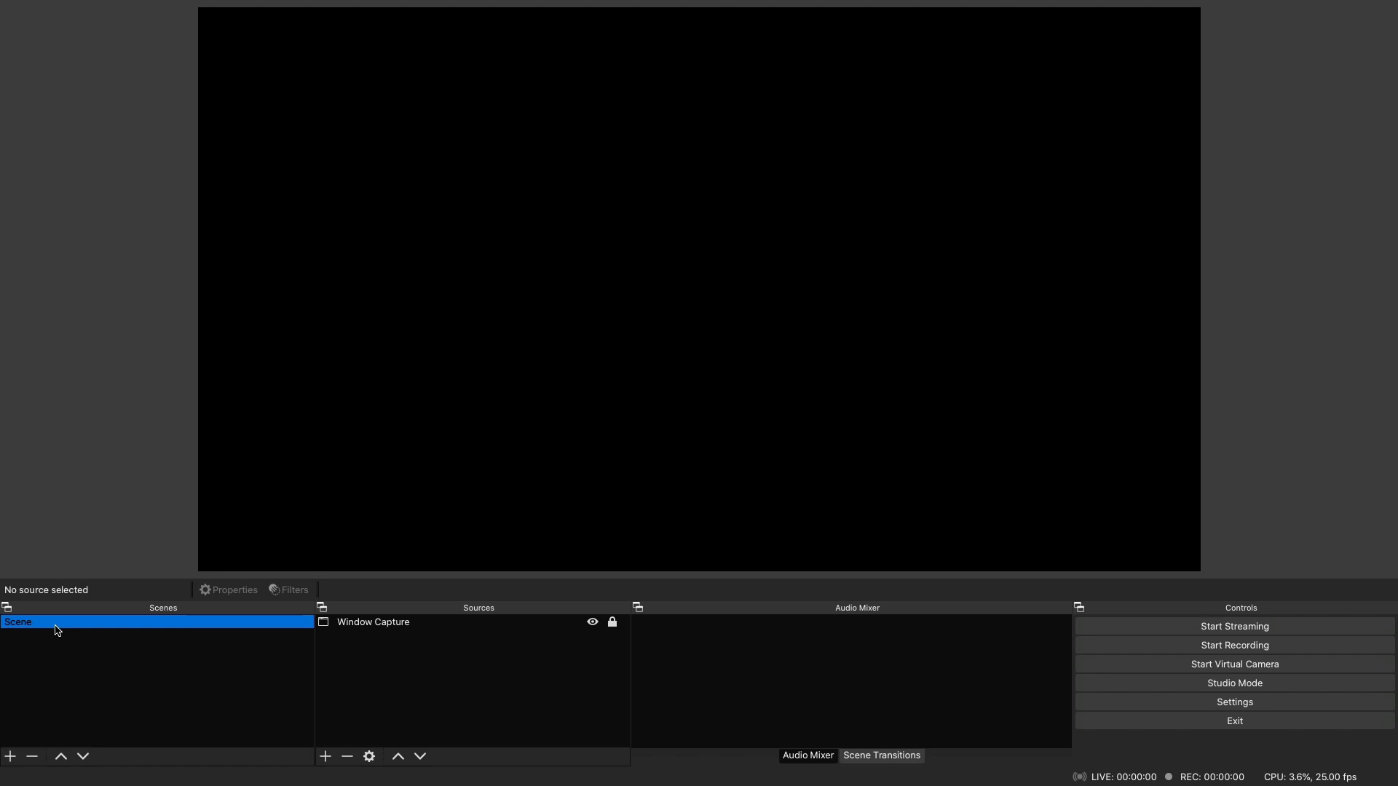
{"action": "right_click", "coordinate": [57, 630]}
{"action": "left_click", "coordinate": [100, 447]}
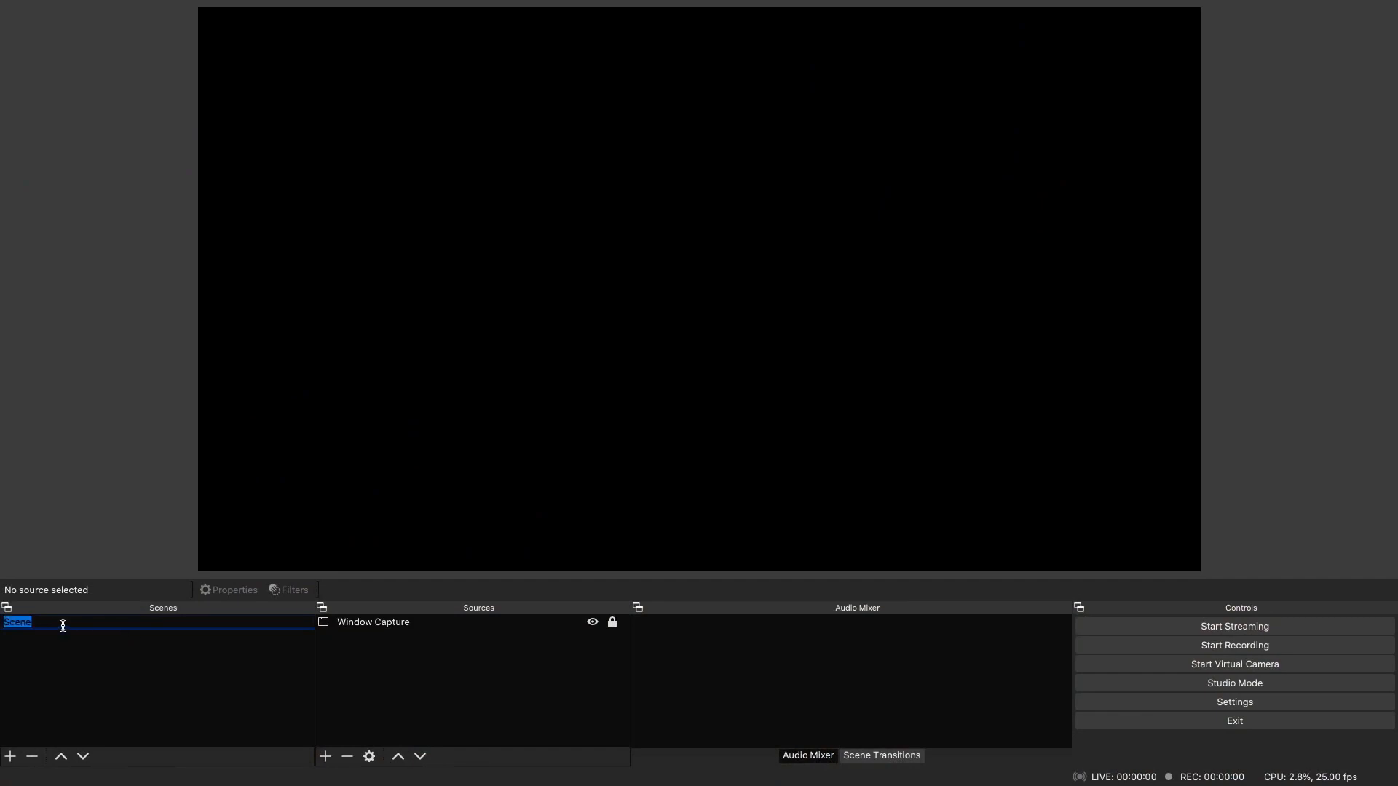
{"action": "type", "text": "F"}
{"action": "key", "text": "BackSpace"}
{"action": "key", "text": "BackSpace"}
{"action": "type", "text": "Full Screen Face"}
{"action": "key", "text": "Return"}
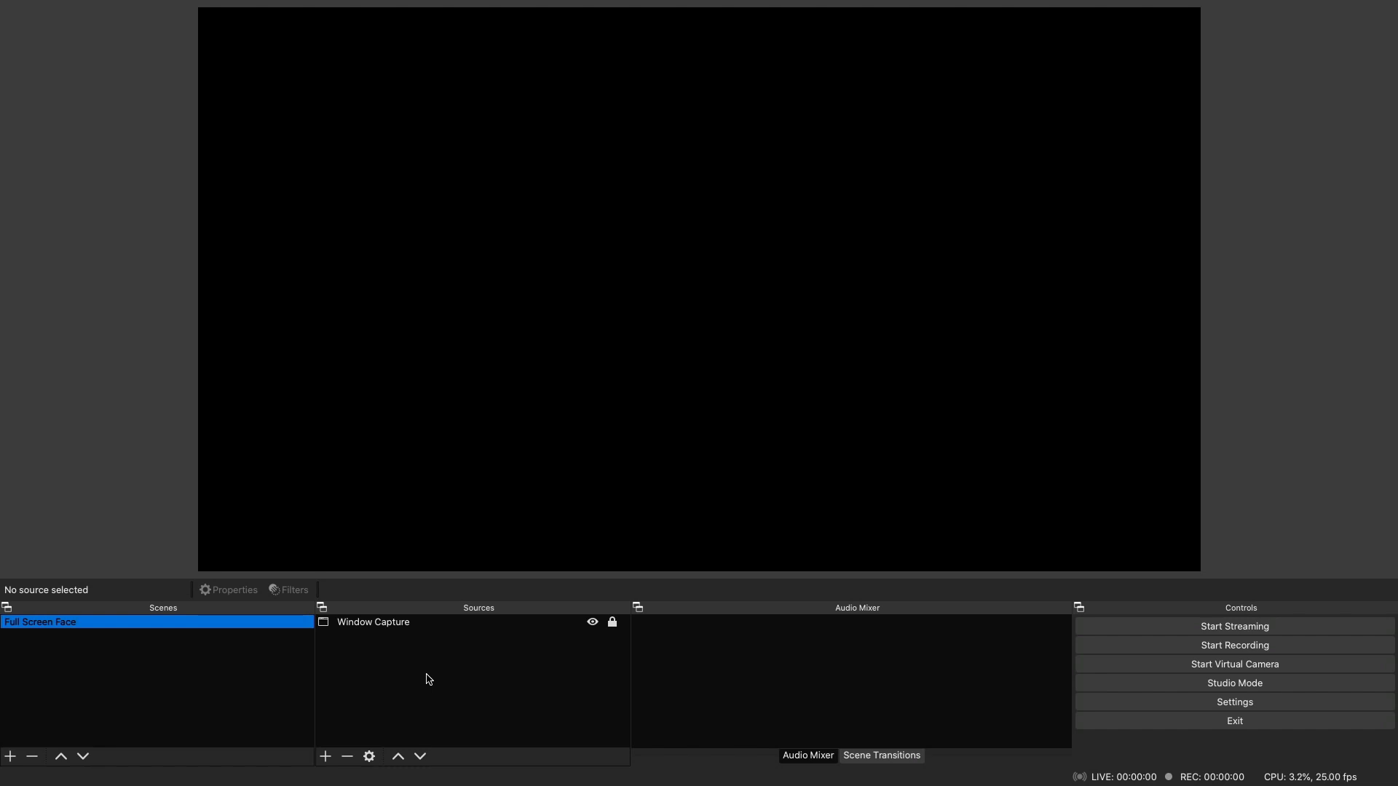
Add a new Video Capture Device source named Webcam to the Full Screen Face scene.
{"action": "left_click", "coordinate": [328, 757]}
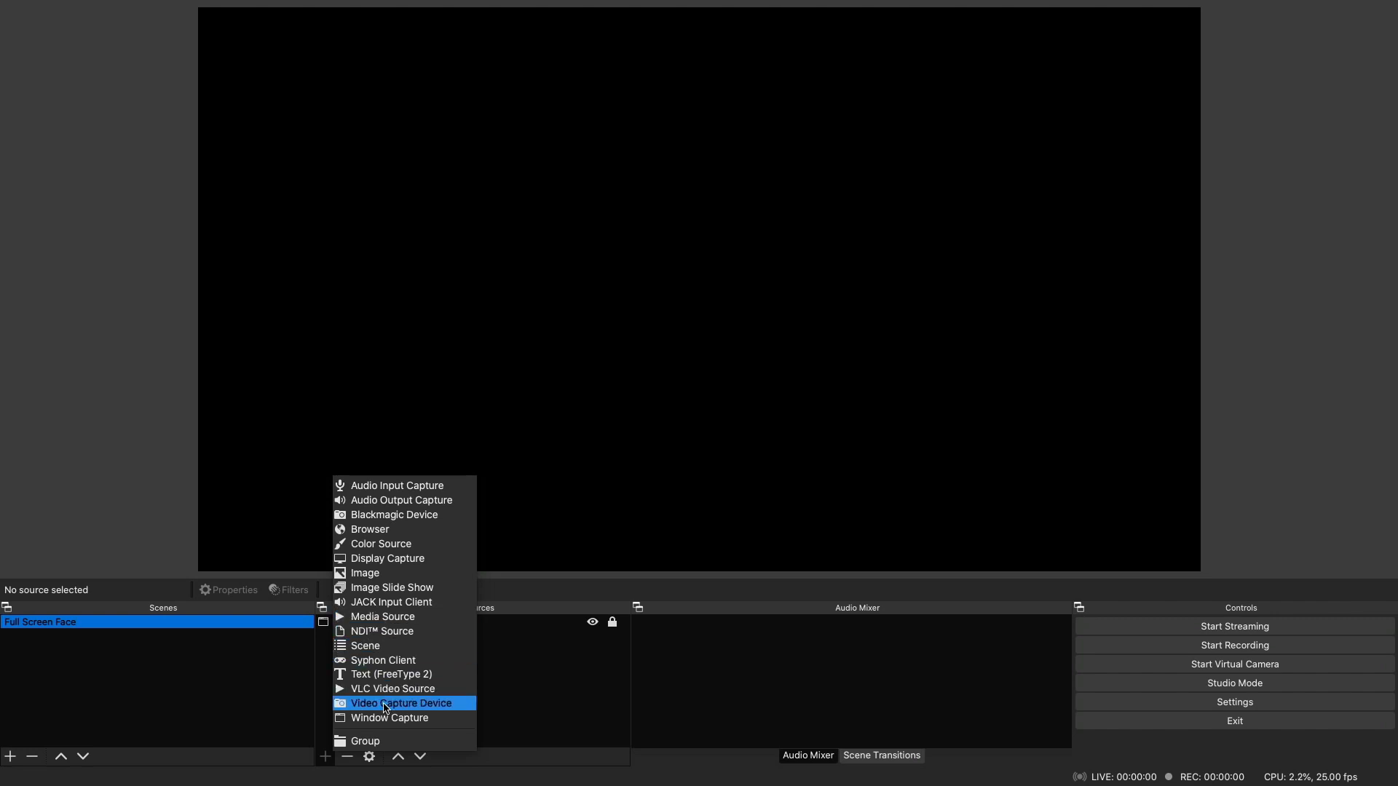
{"action": "left_click", "coordinate": [386, 703]}
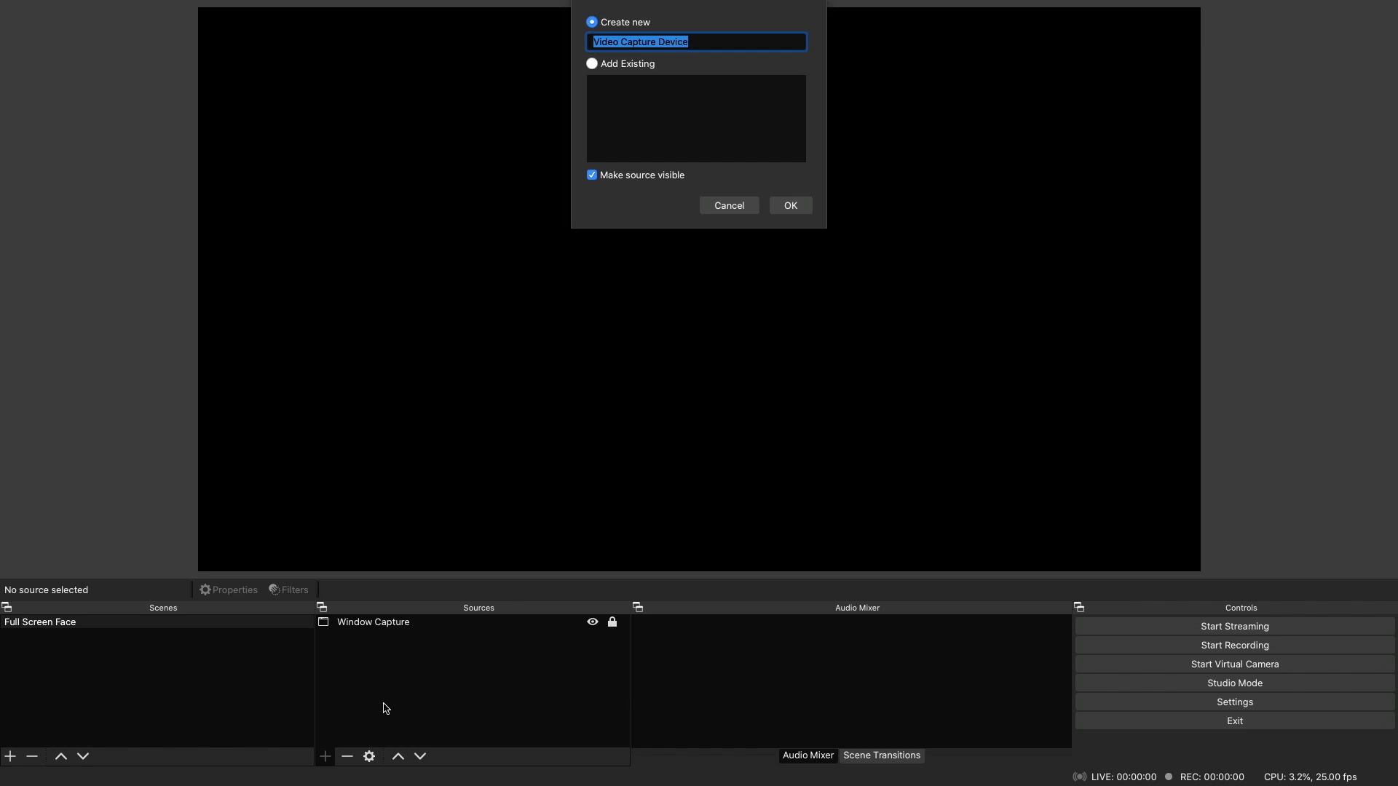
{"action": "type", "text": "Webcam"}
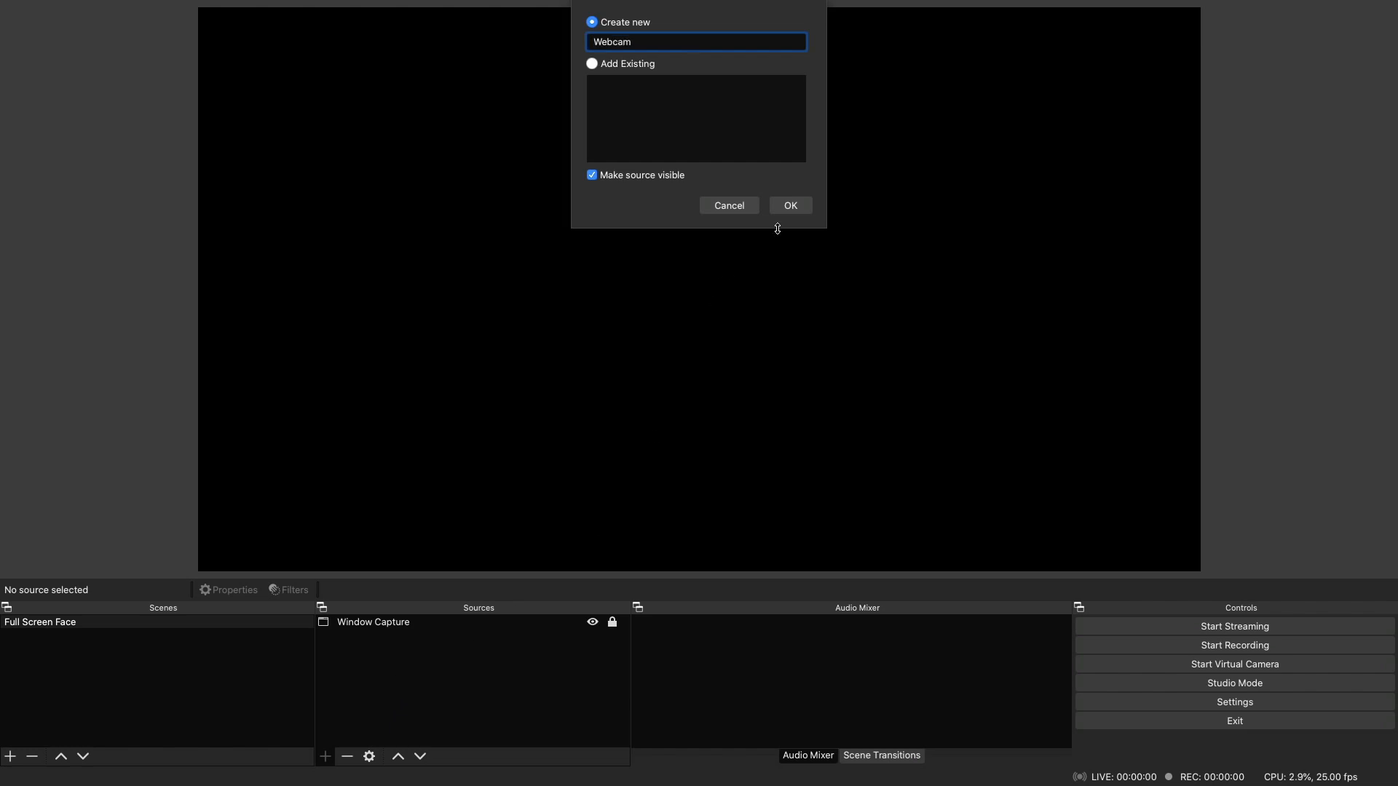
{"action": "left_click", "coordinate": [791, 206]}
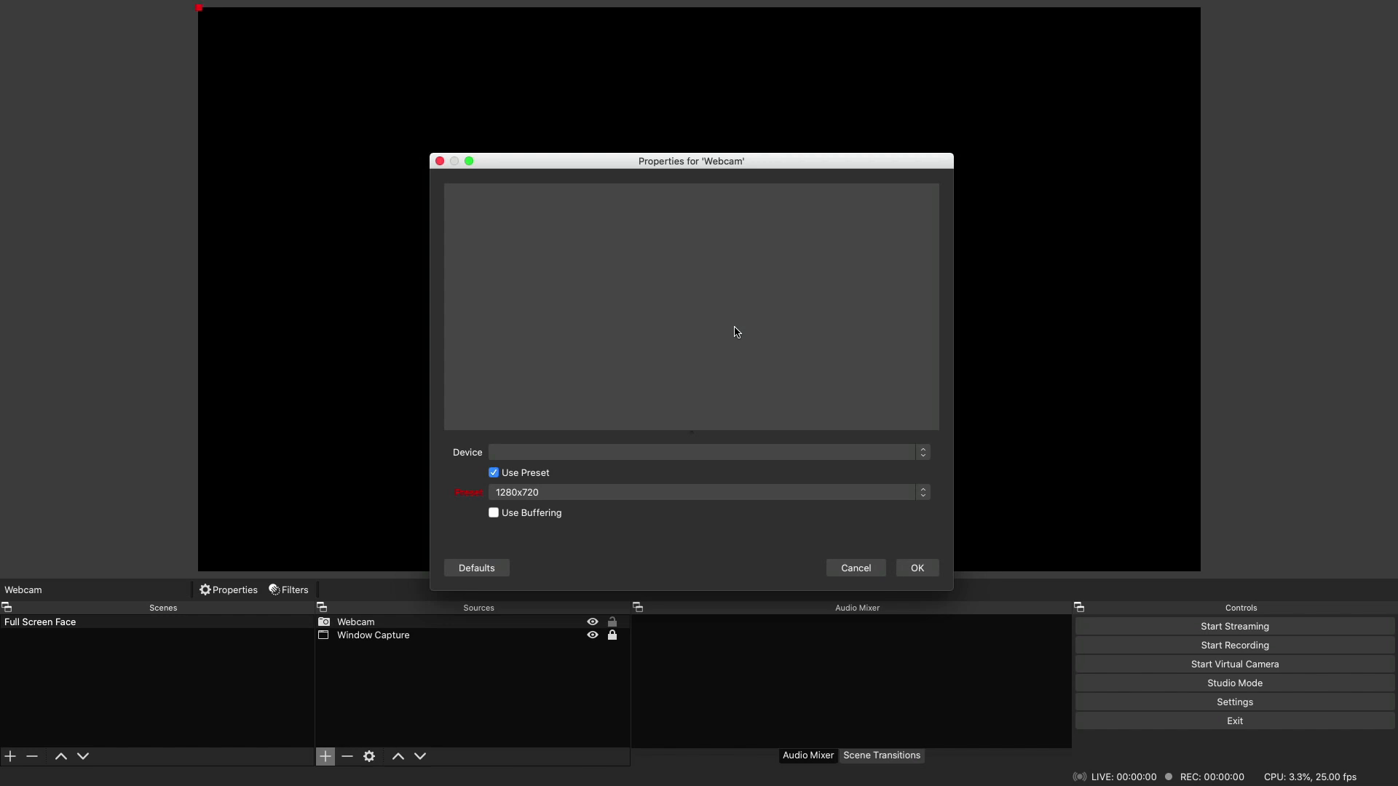
Set the Webcam source to use the FaceTime HD Camera with the 1280x720 preset.
{"action": "left_click", "coordinate": [597, 453]}
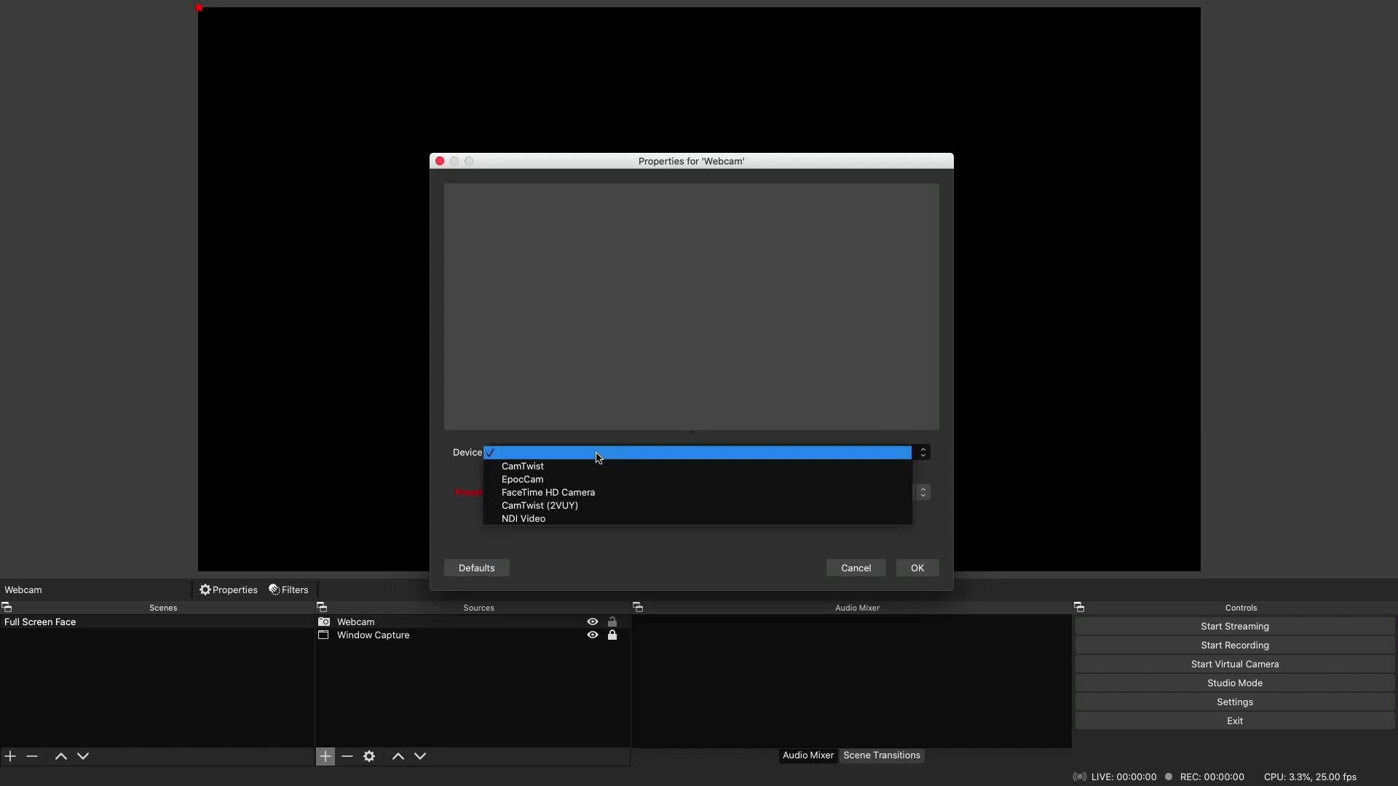
{"action": "left_click", "coordinate": [567, 493]}
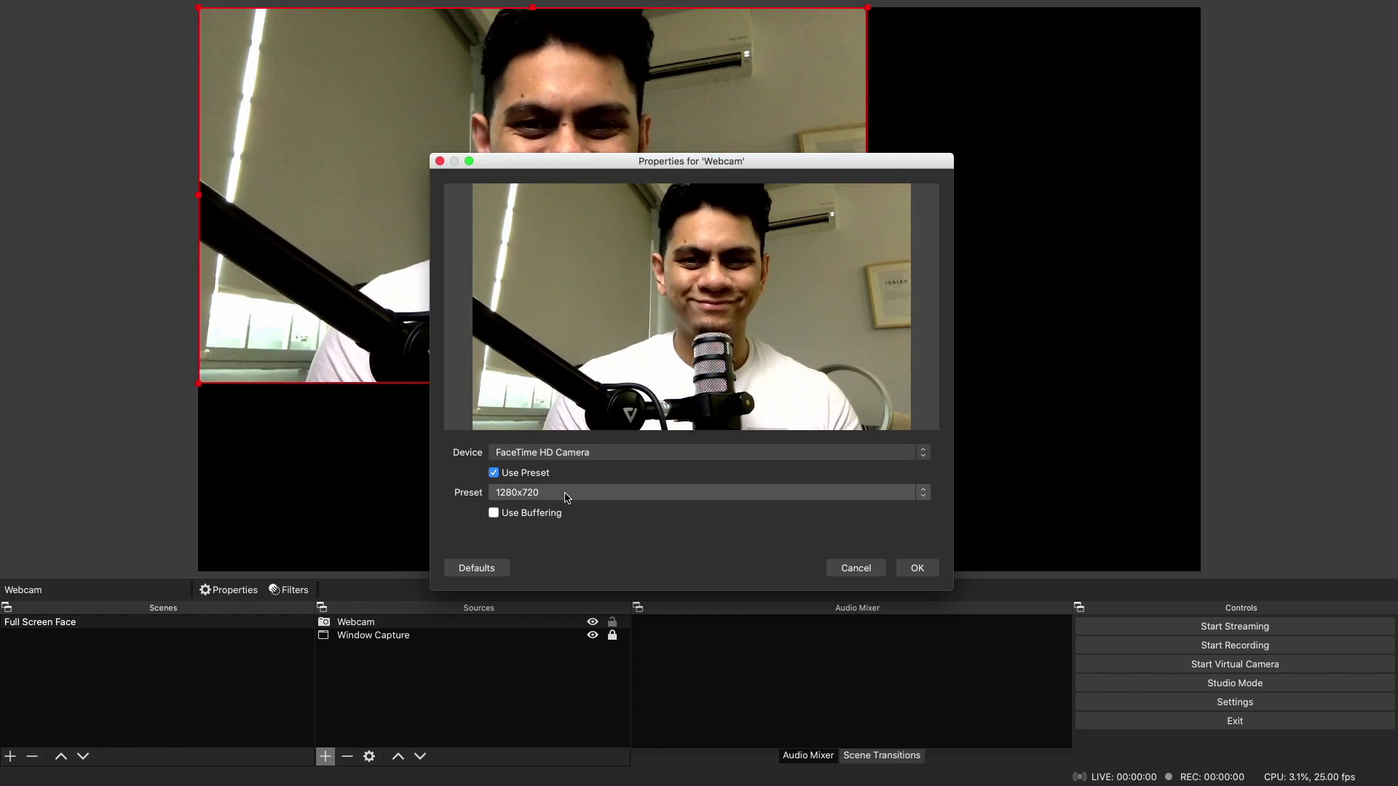
{"action": "left_click", "coordinate": [731, 495]}
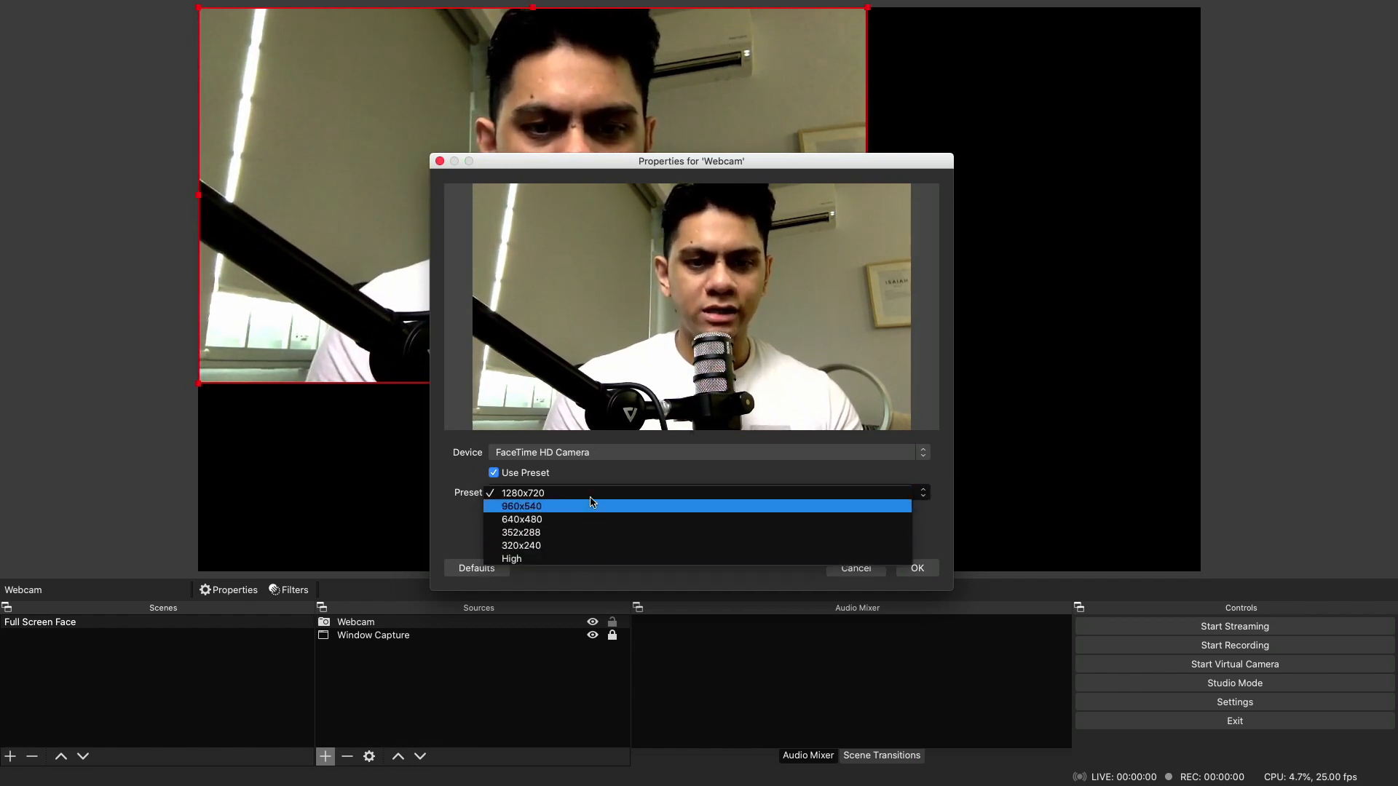
{"action": "left_click", "coordinate": [565, 557]}
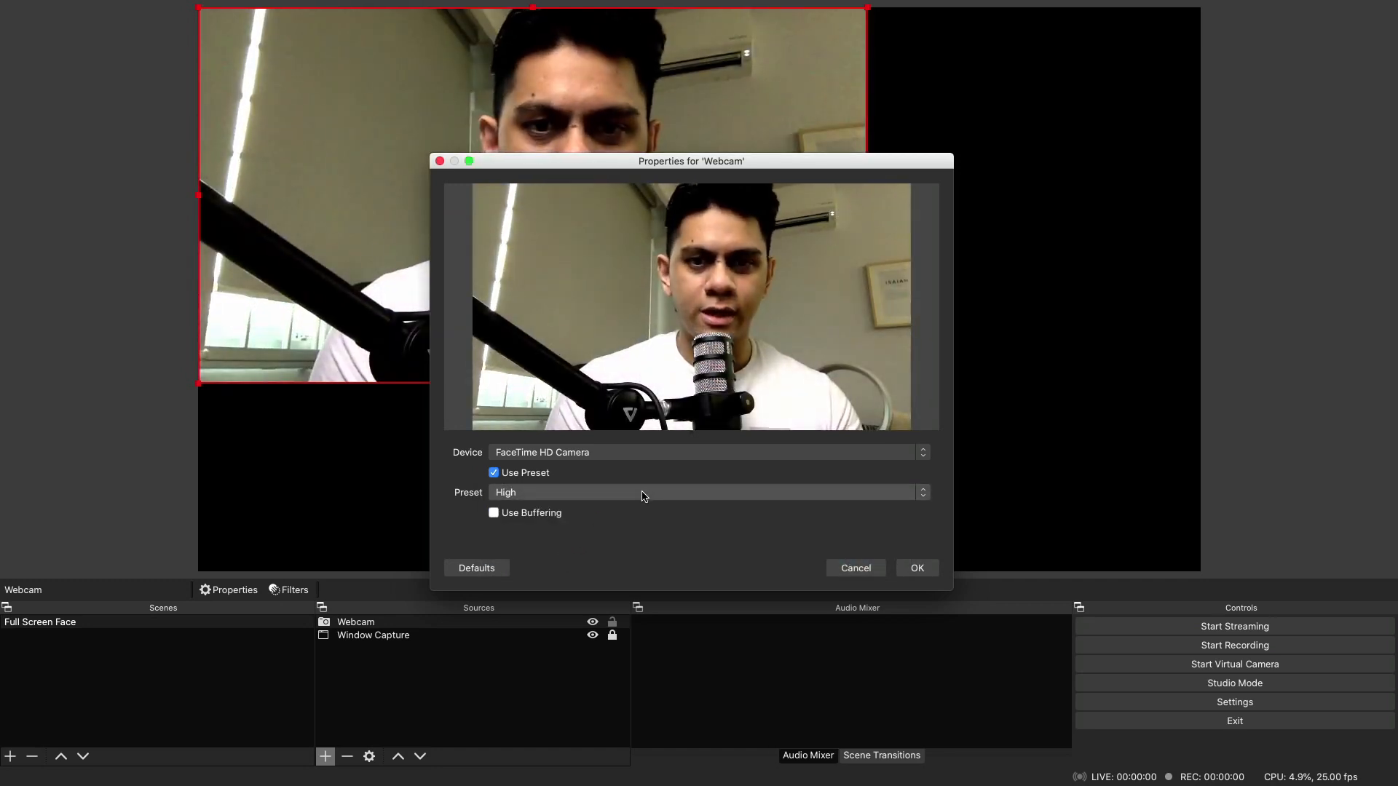
{"action": "left_click", "coordinate": [644, 490]}
{"action": "left_click", "coordinate": [602, 433]}
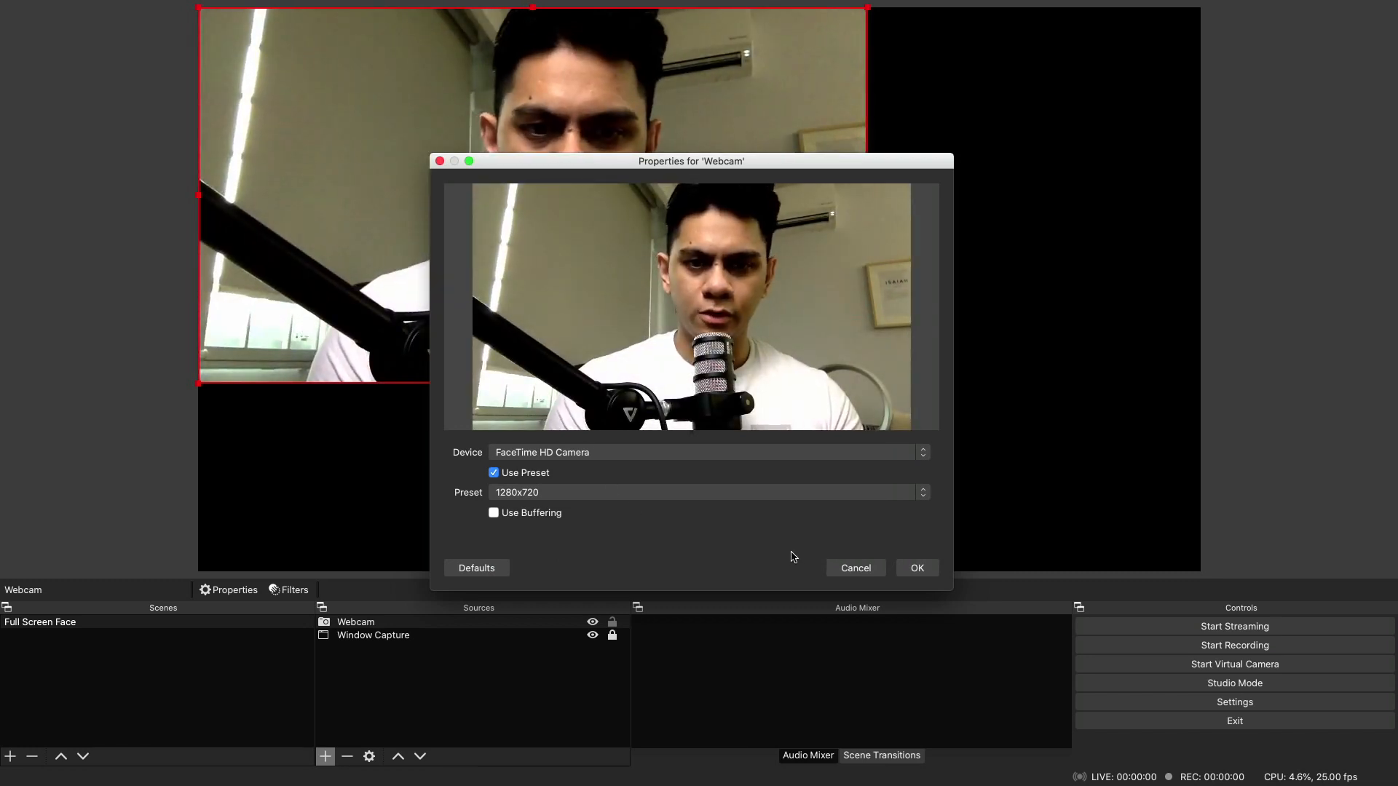
{"action": "left_click", "coordinate": [919, 569]}
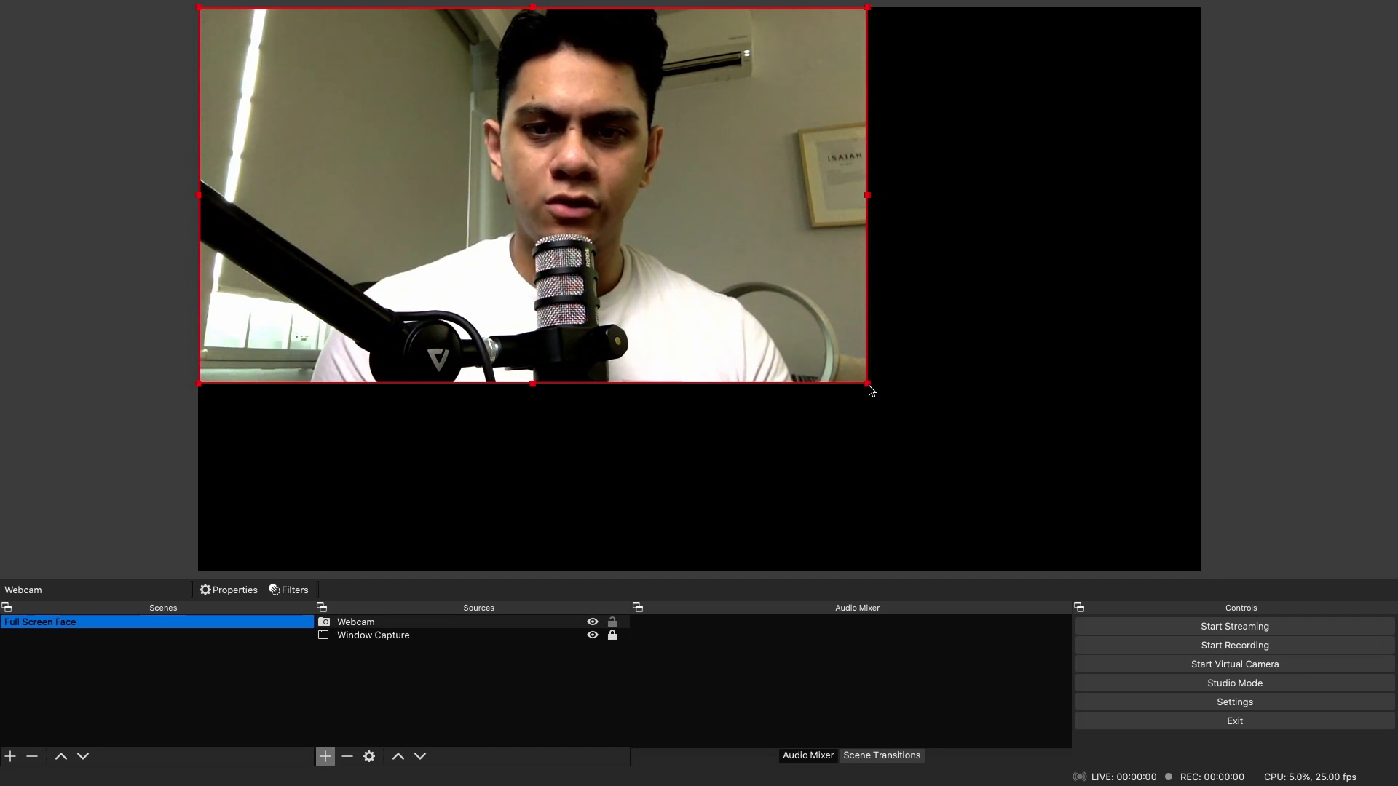
Resize the webcam image on the canvas and apply the Fit to screen transform to it.
{"action": "left_click_drag", "start_coordinate": [868, 384], "coordinate": [1202, 573]}
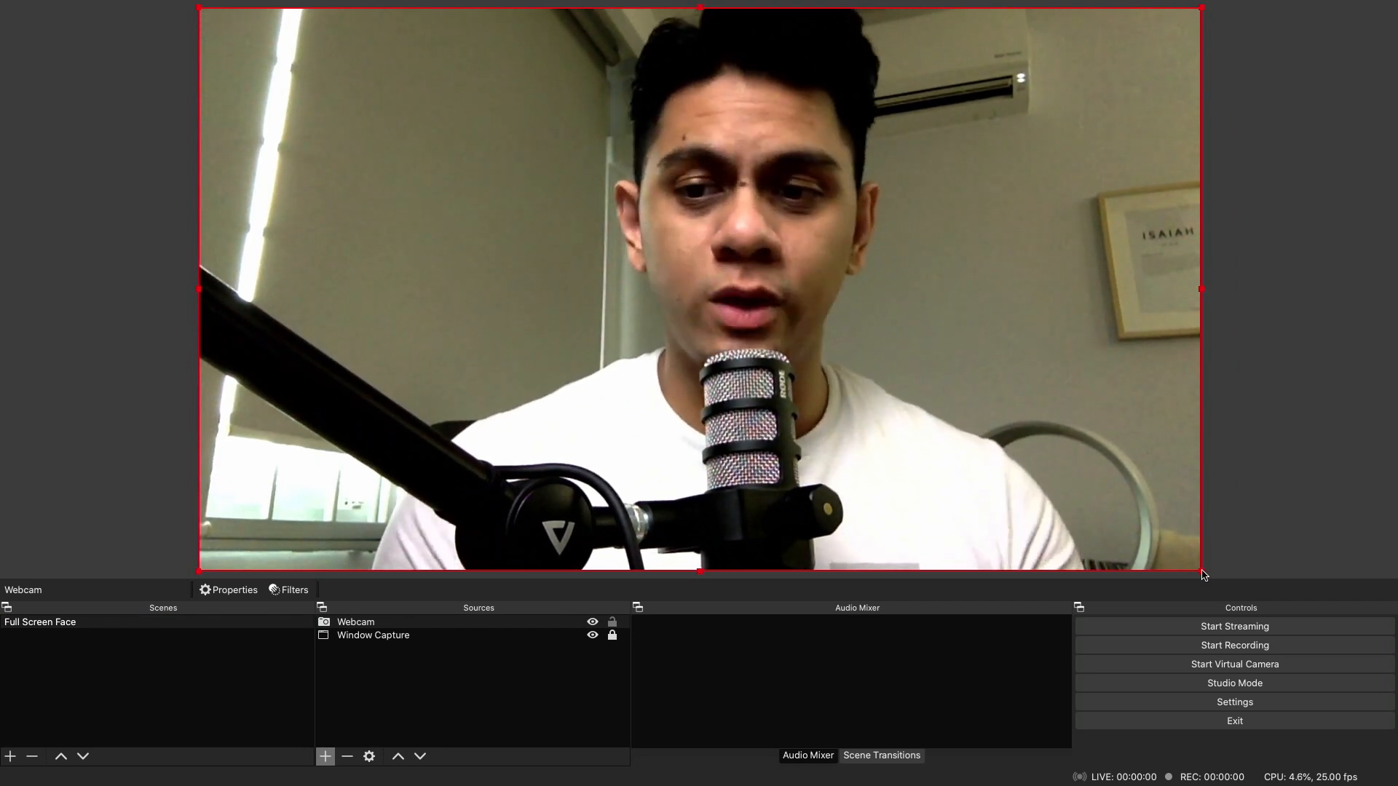
{"action": "left_click_drag", "start_coordinate": [1202, 572], "coordinate": [856, 378]}
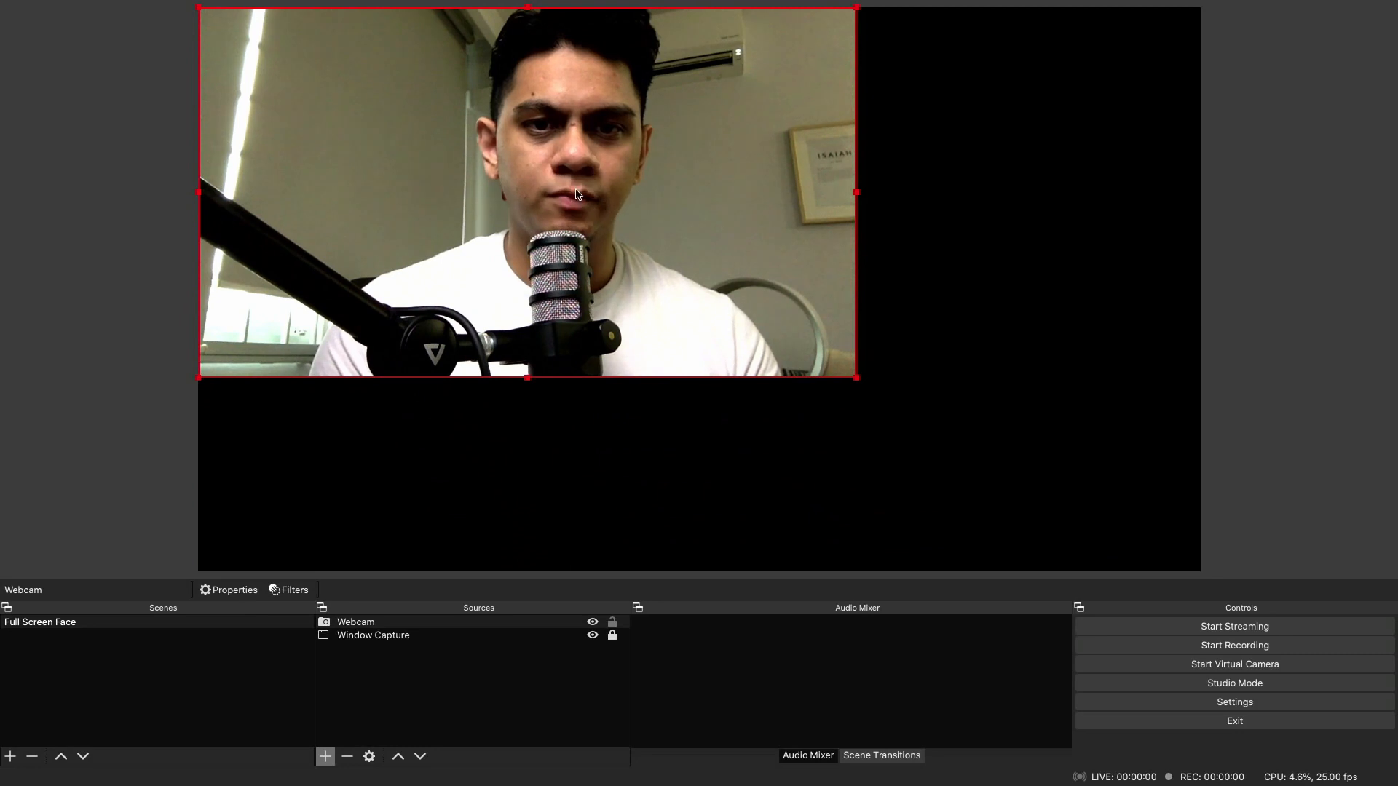
{"action": "right_click", "coordinate": [539, 189]}
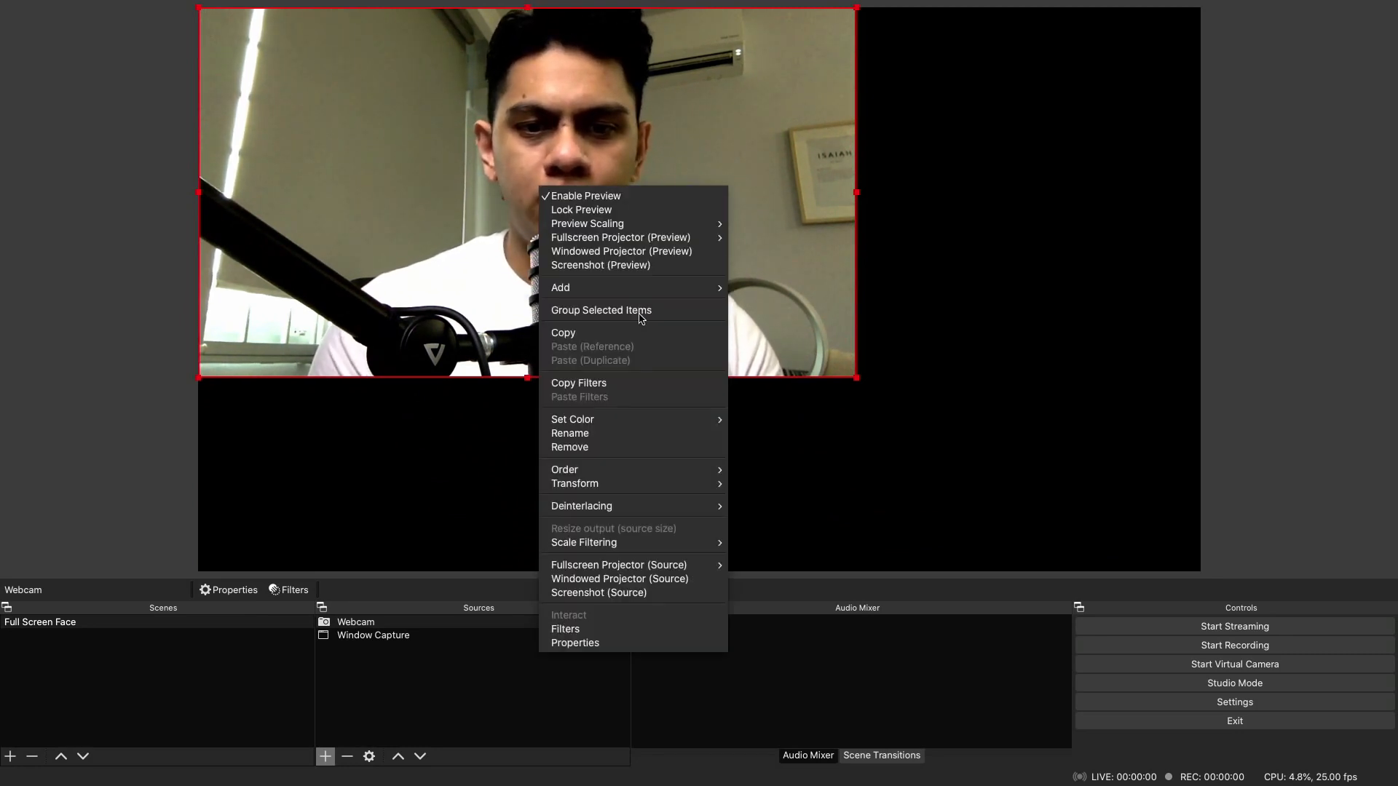
{"action": "mouse_move", "coordinate": [647, 488]}
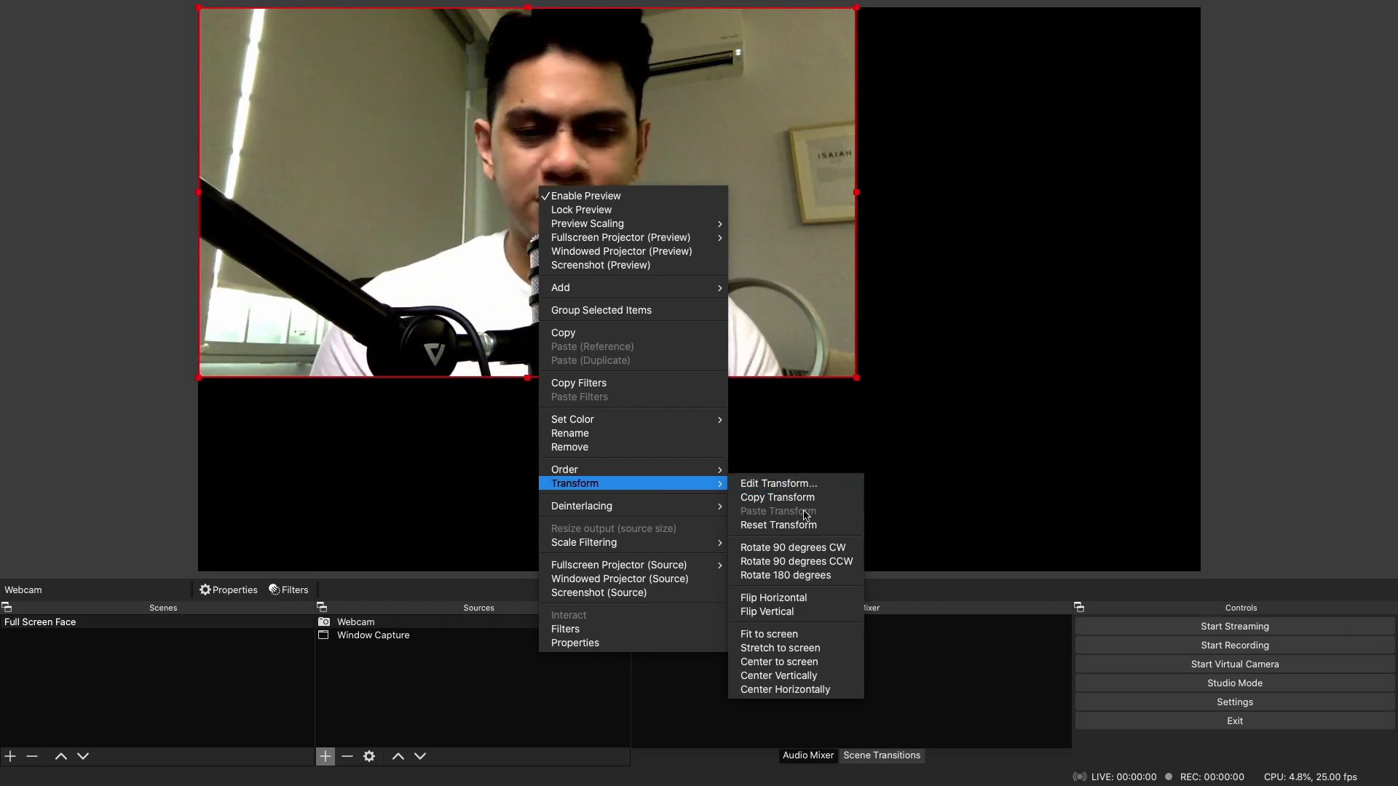
{"action": "left_click", "coordinate": [796, 634]}
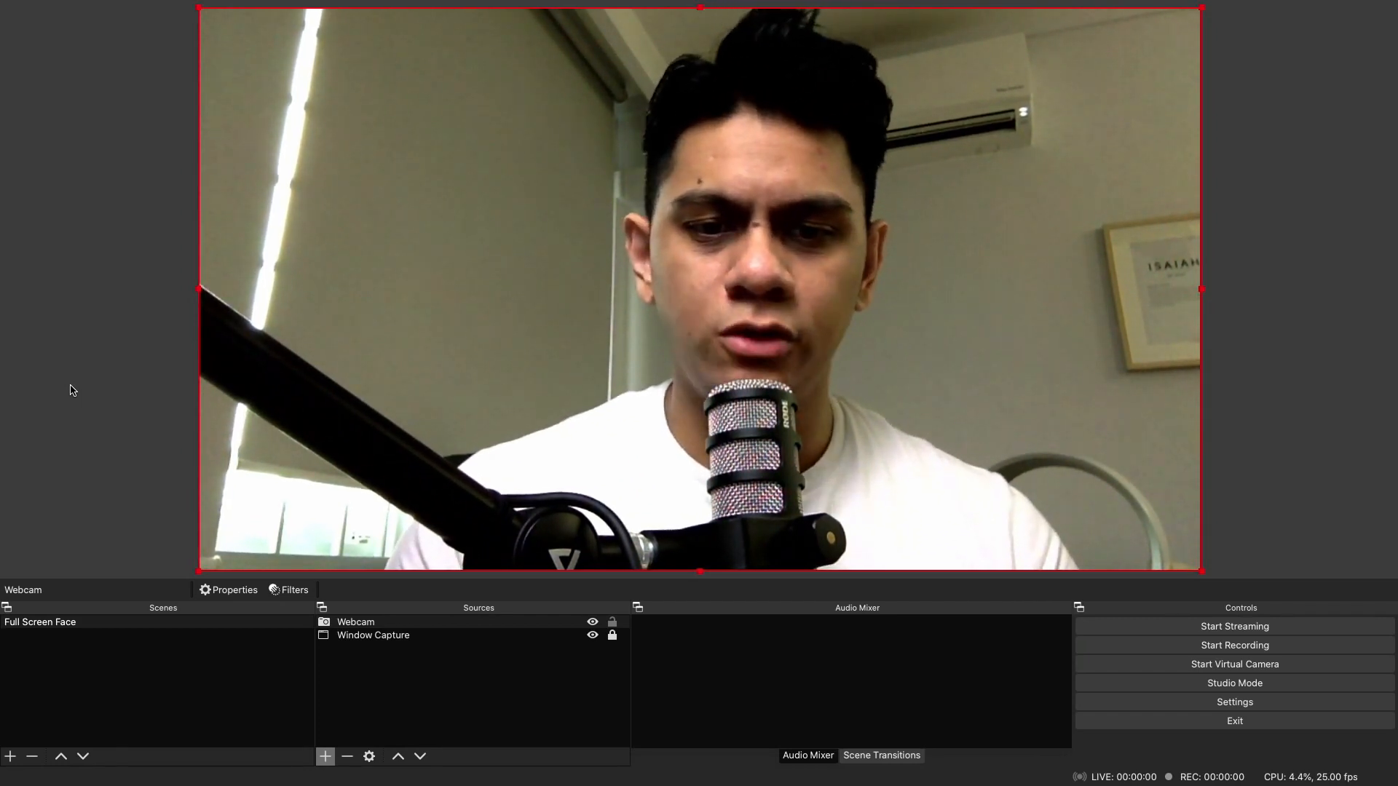
Select the Webcam source and toggle its visibility off and on twice.
{"action": "left_click", "coordinate": [384, 630]}
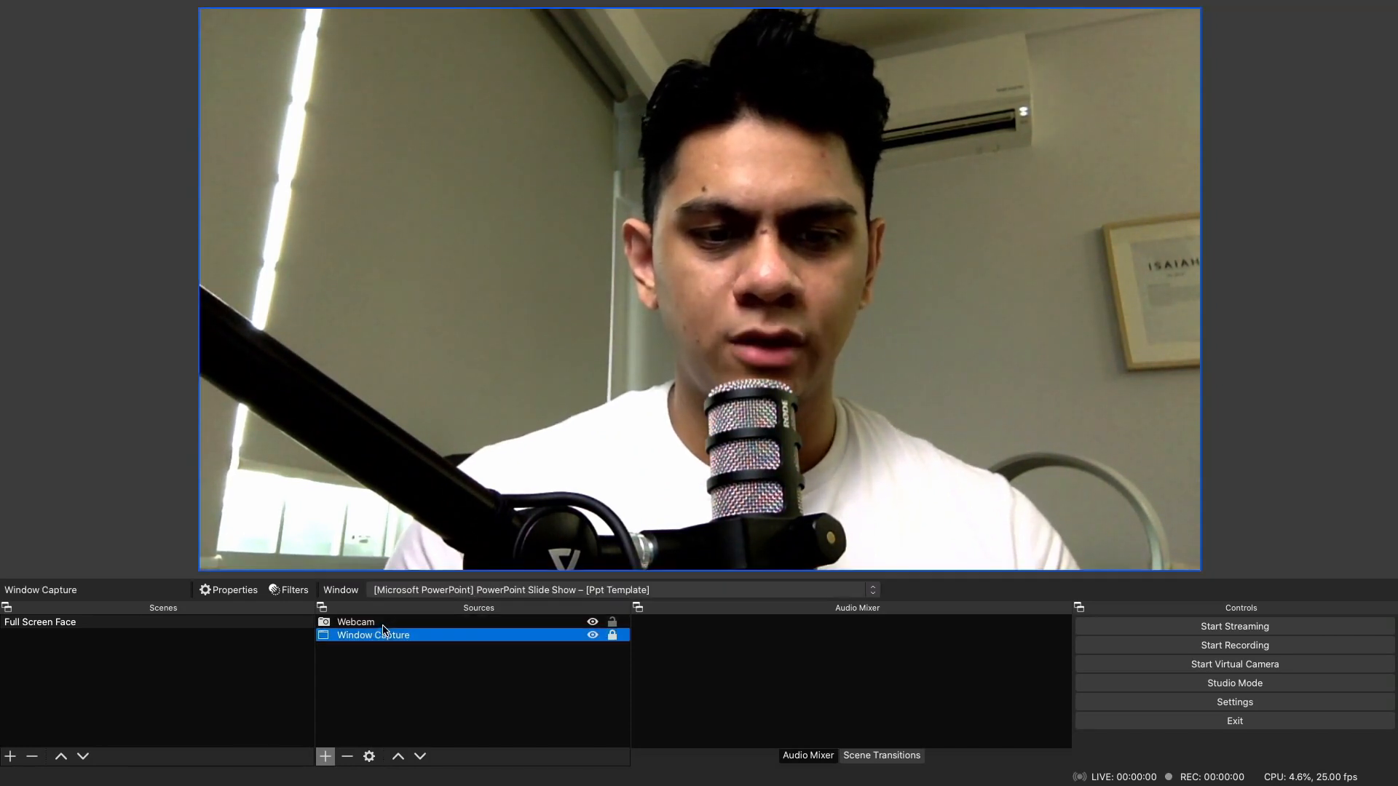
{"action": "left_click", "coordinate": [384, 627]}
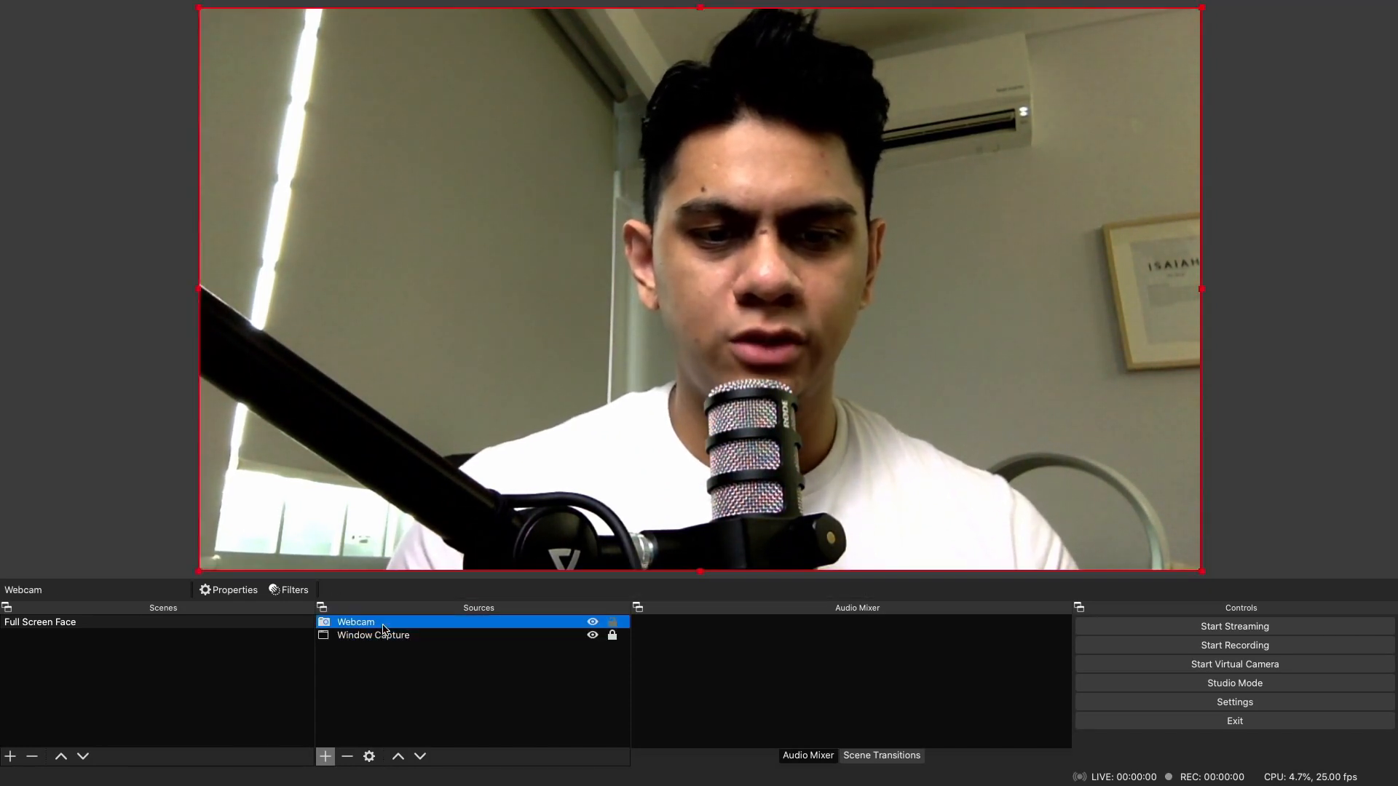
{"action": "left_click", "coordinate": [593, 624]}
{"action": "left_click", "coordinate": [593, 623]}
{"action": "left_click", "coordinate": [594, 624]}
{"action": "left_click", "coordinate": [593, 624]}
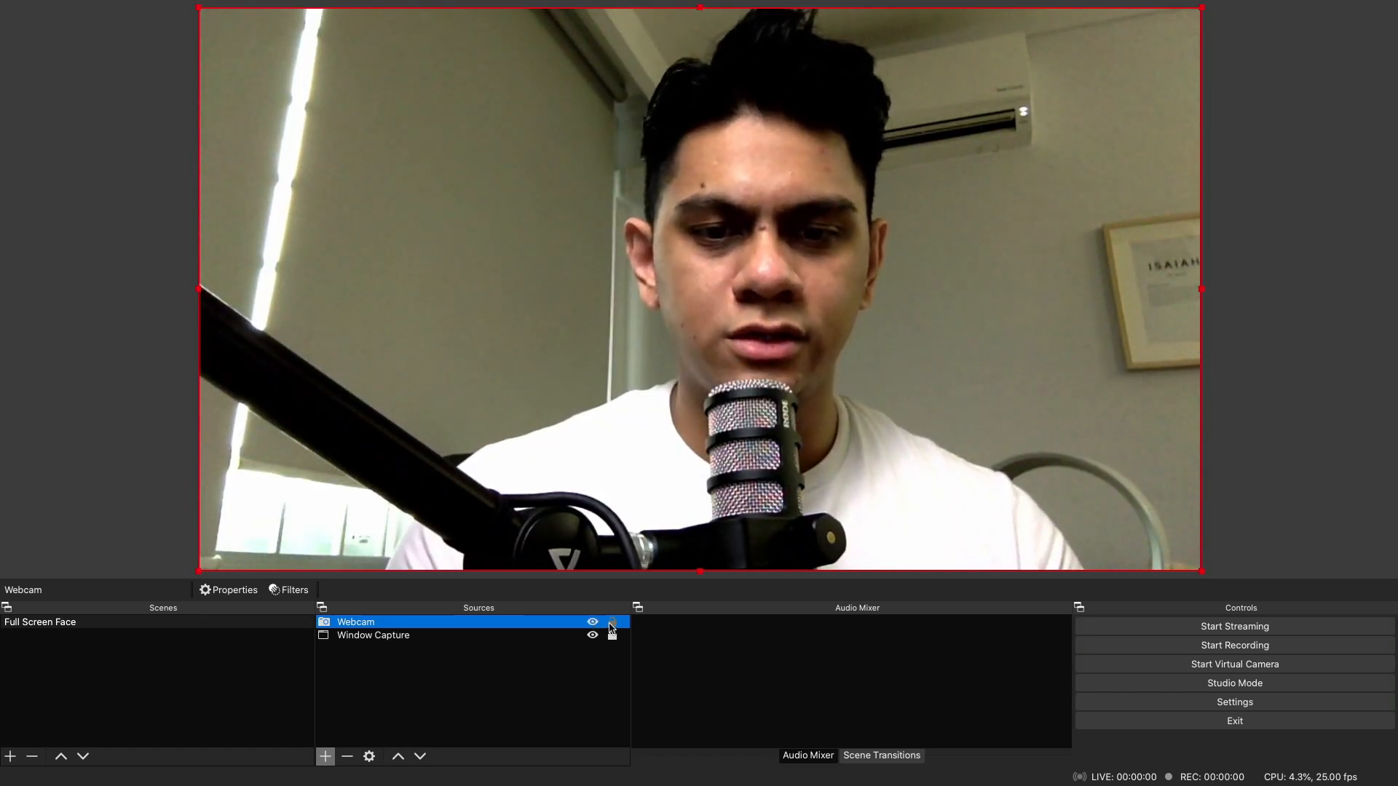
Toggle the lock on the Webcam source several times, leaving the source locked.
{"action": "left_click", "coordinate": [612, 624]}
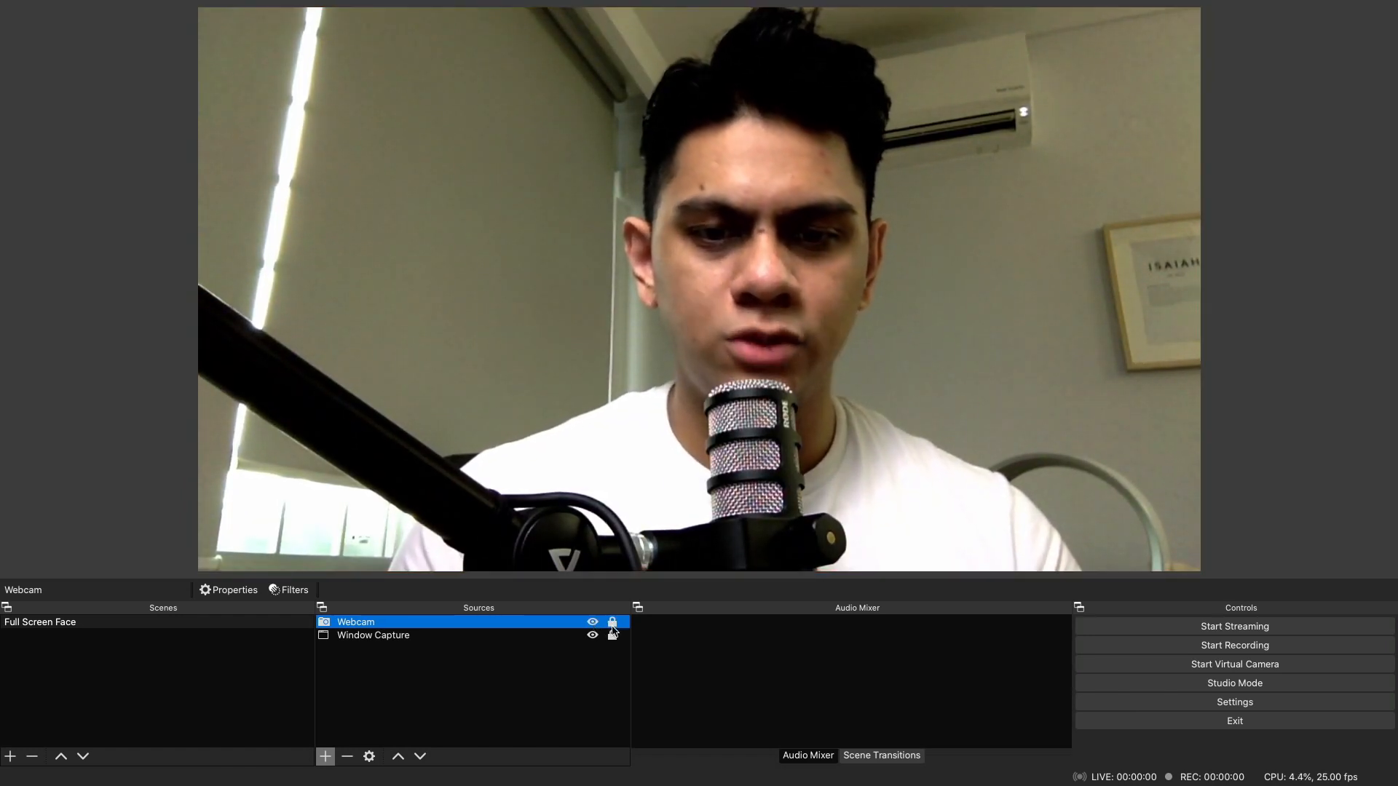
{"action": "left_click", "coordinate": [612, 624]}
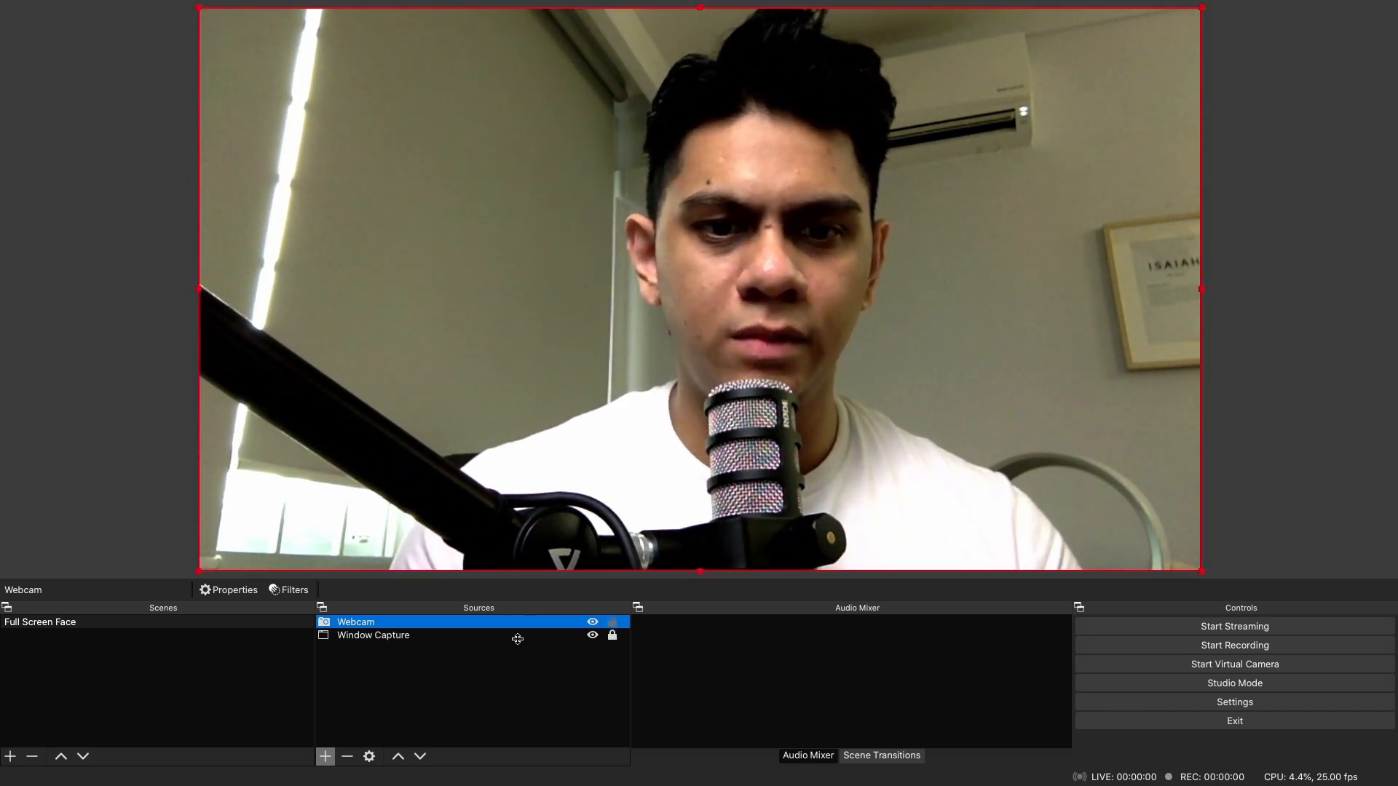
{"action": "left_click", "coordinate": [612, 624]}
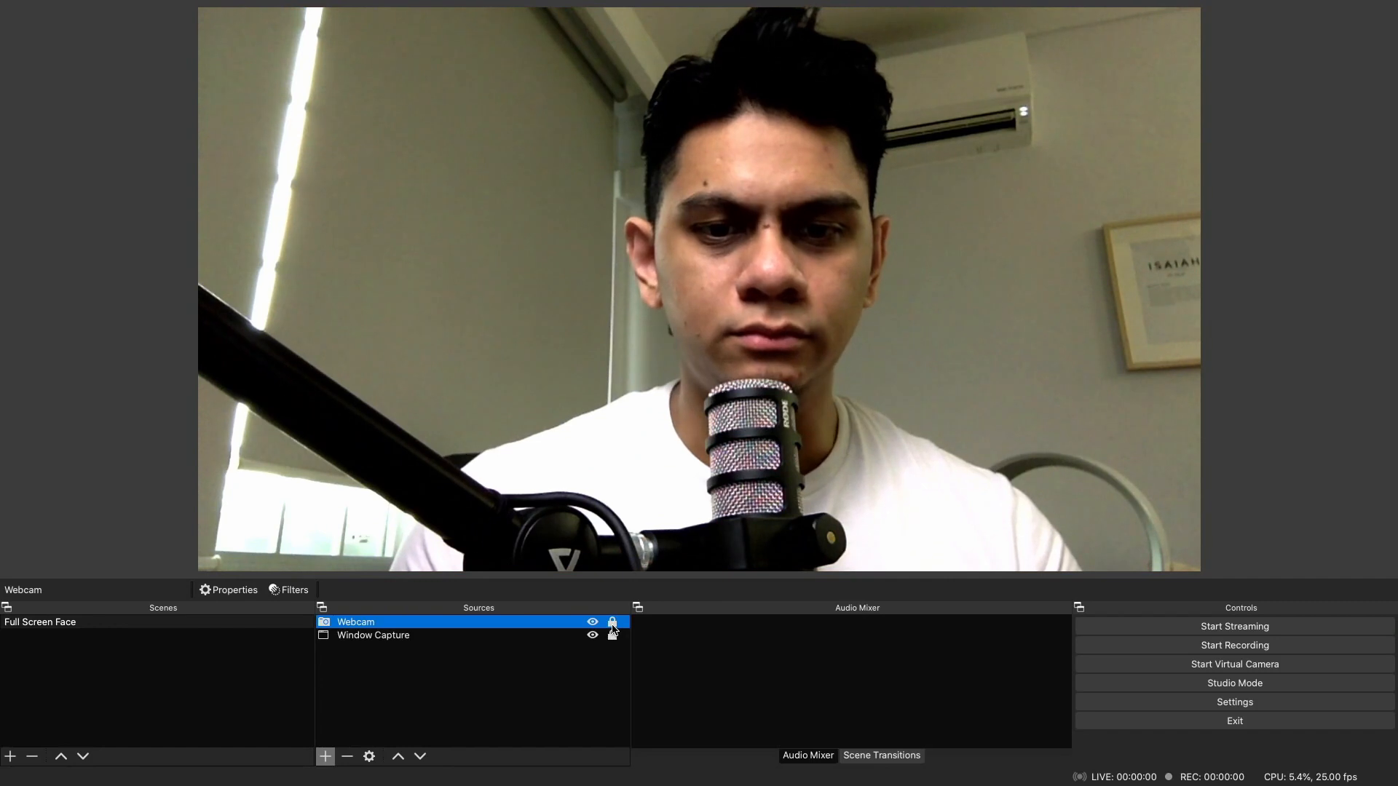
{"action": "left_click", "coordinate": [612, 624]}
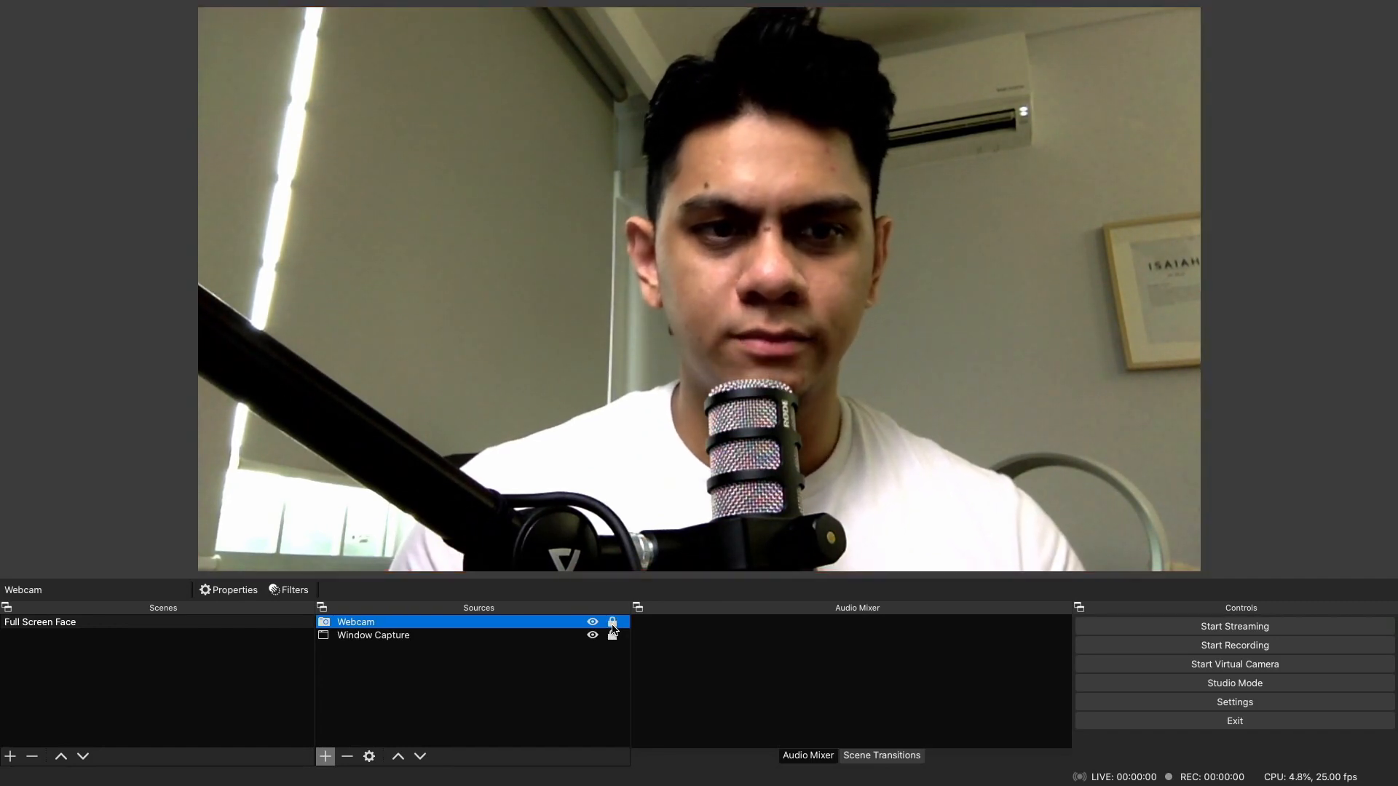
{"action": "left_click", "coordinate": [612, 624]}
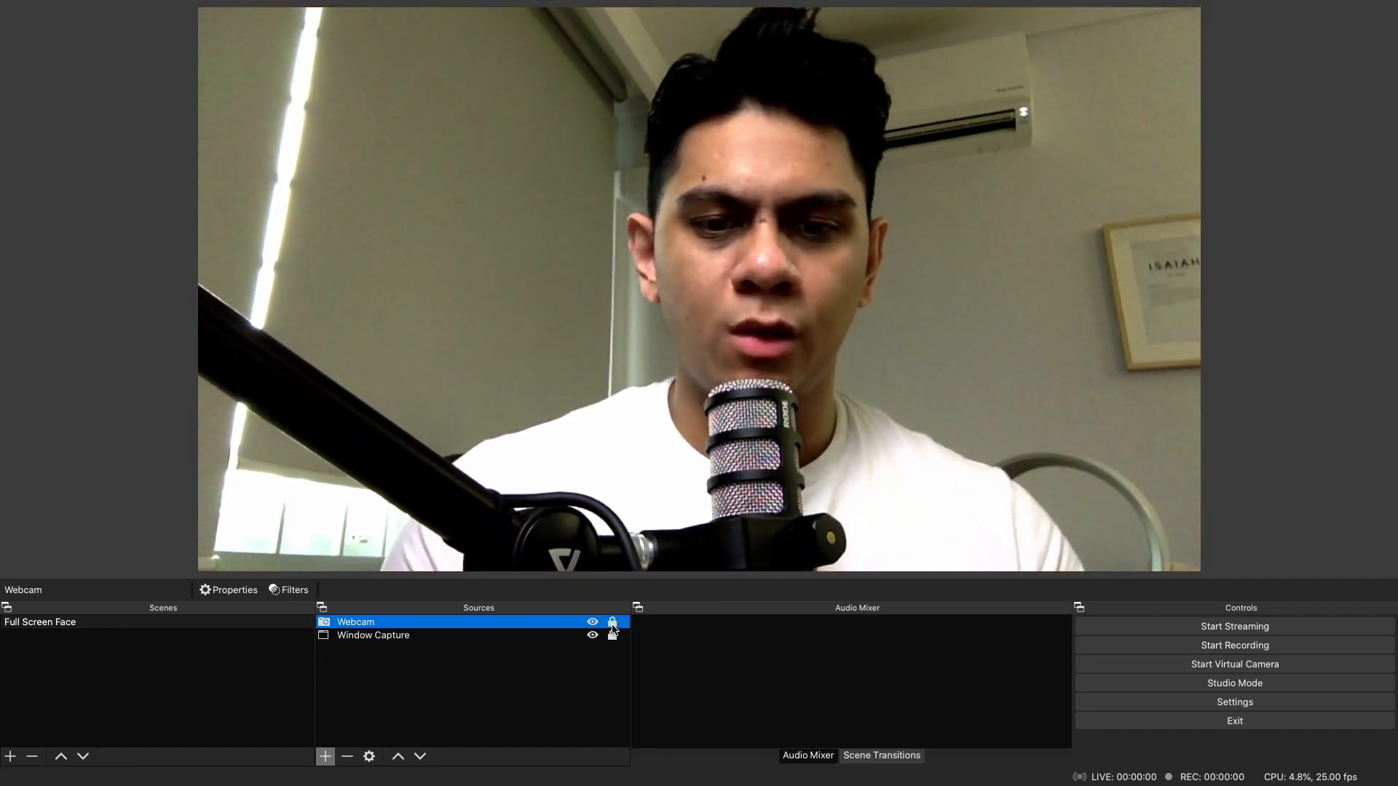
Try to select the locked webcam image in the preview, and unlock and reselect the Webcam source.
{"action": "left_click", "coordinate": [551, 306]}
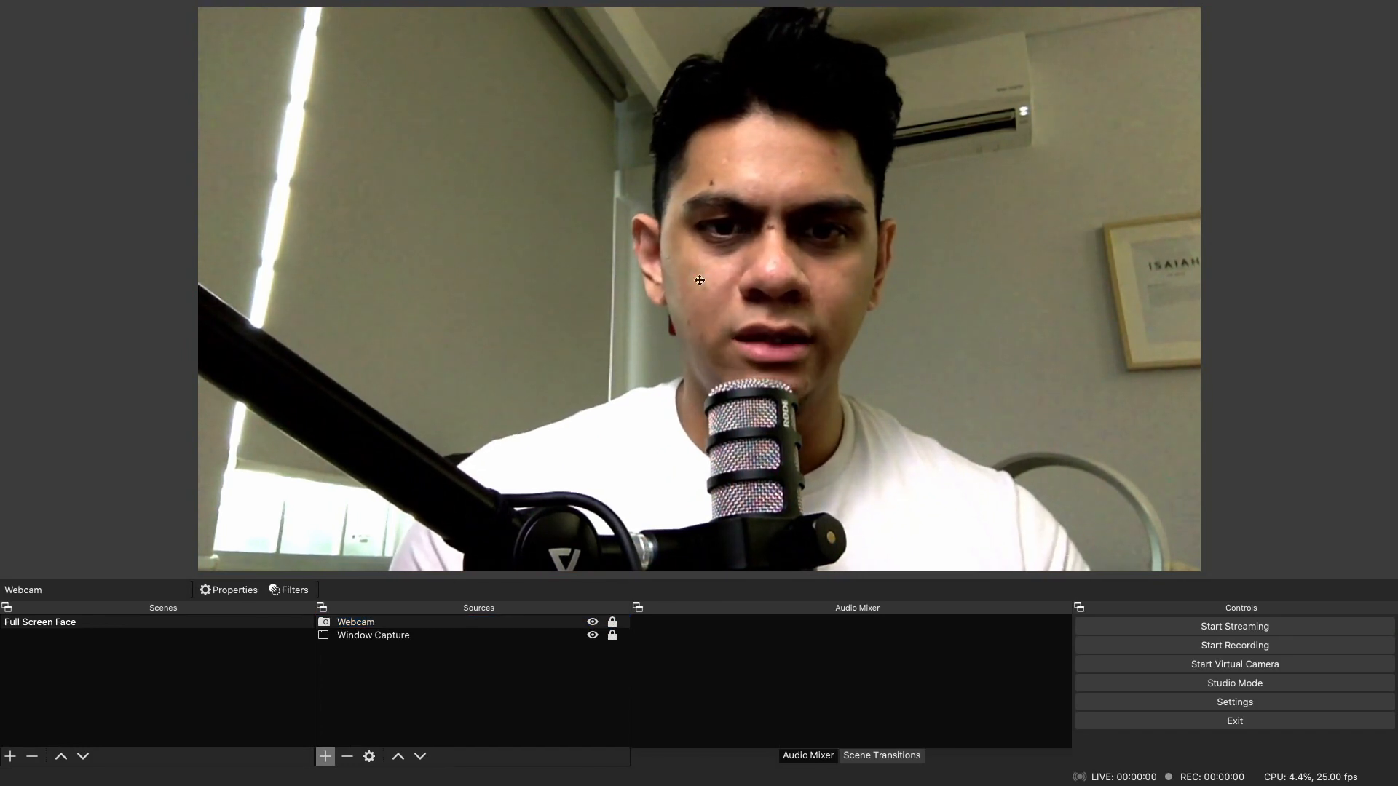
{"action": "left_click", "coordinate": [521, 200]}
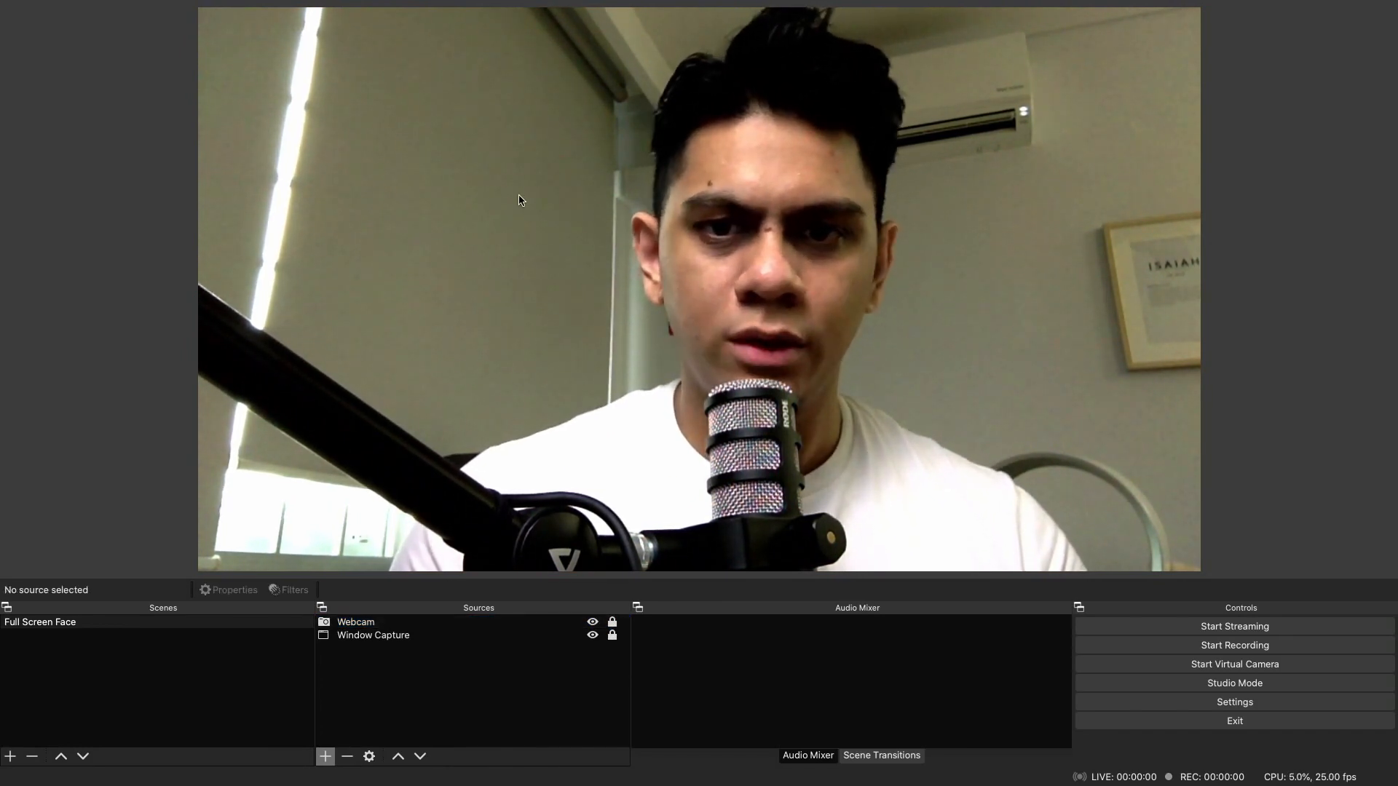
{"action": "right_click", "coordinate": [521, 200]}
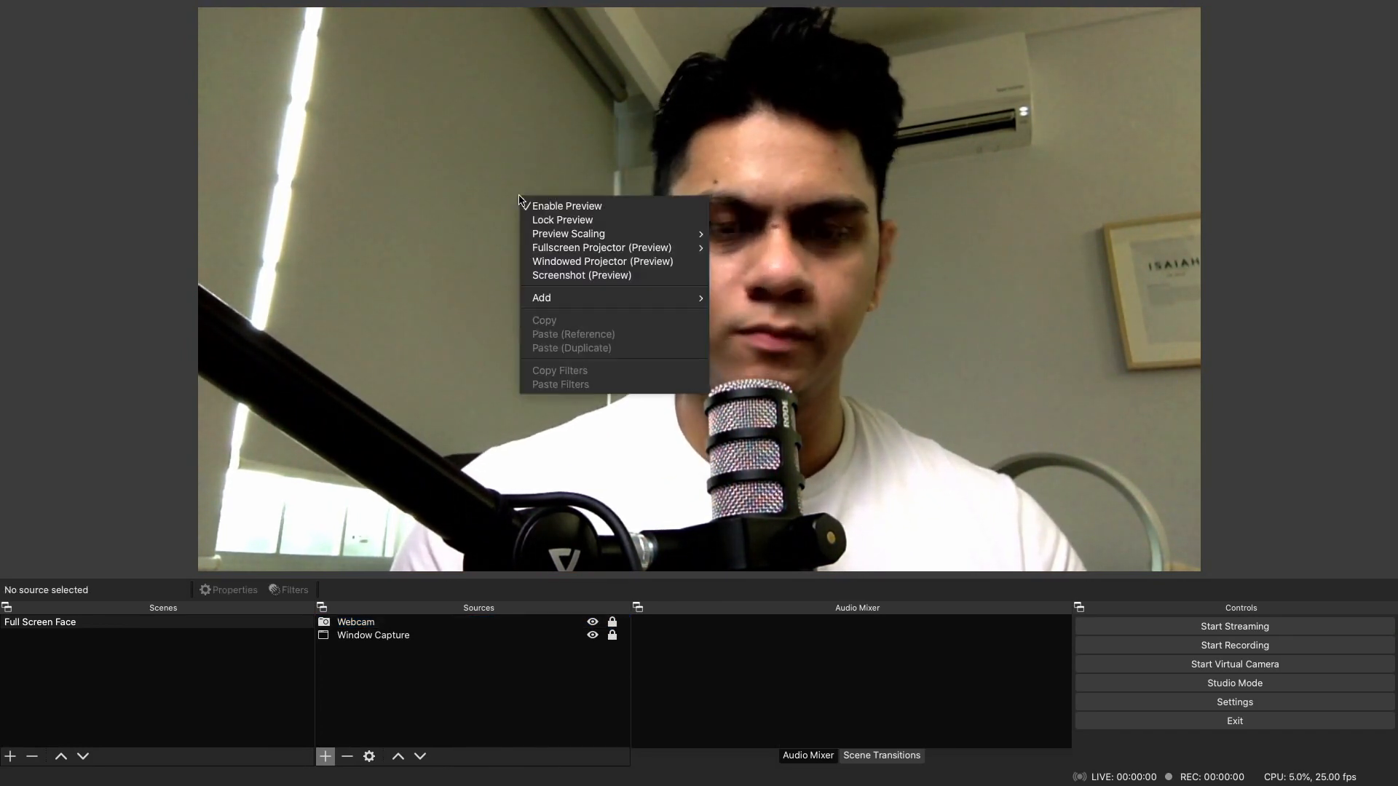
{"action": "left_click", "coordinate": [469, 208]}
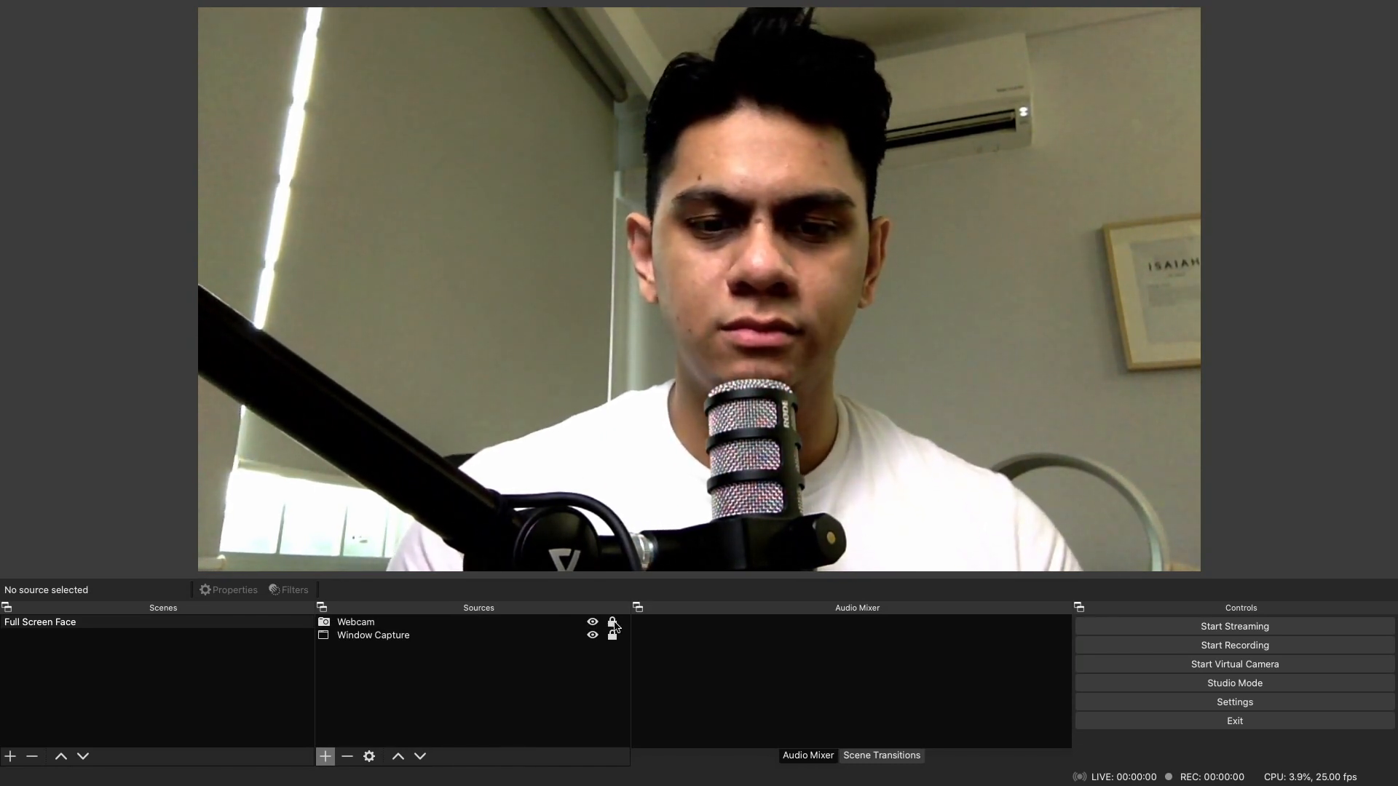
{"action": "left_click", "coordinate": [466, 625]}
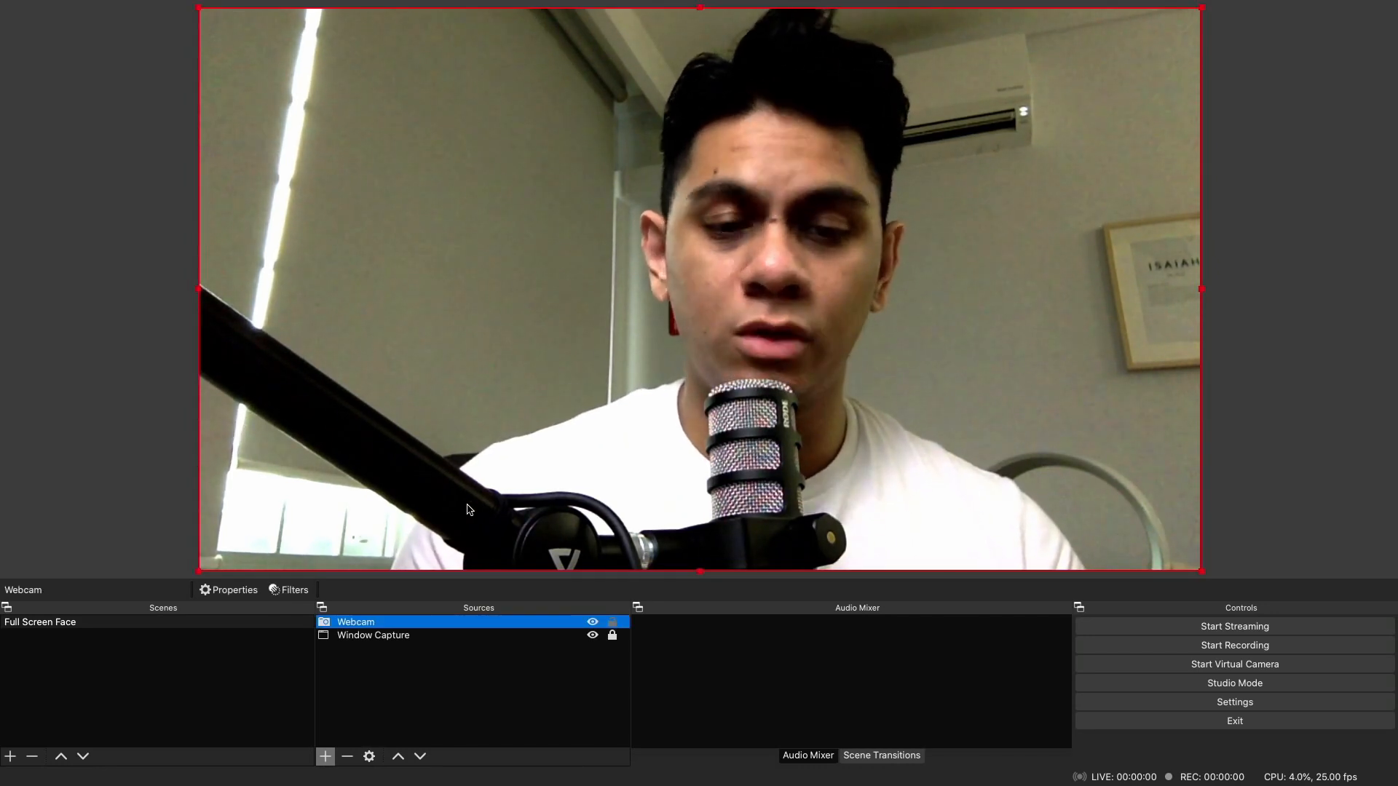
Adjust the webcam image's lower corner to the canvas edge and lock the Webcam source.
{"action": "mouse_move", "coordinate": [1201, 573]}
{"action": "left_mouse_down"}
{"action": "mouse_move", "coordinate": [1101, 434]}
{"action": "mouse_move", "coordinate": [1201, 570]}
{"action": "left_mouse_up"}
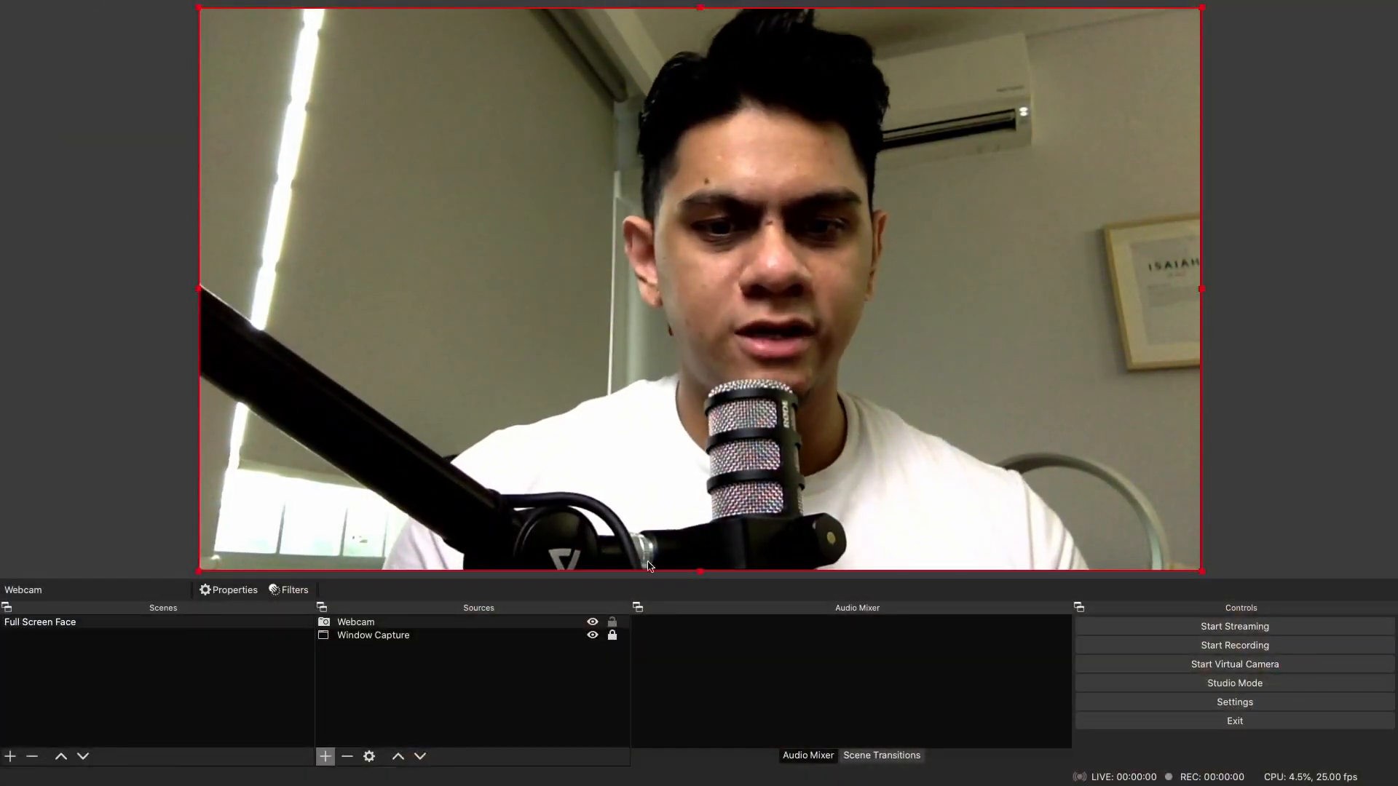
{"action": "left_click", "coordinate": [613, 624]}
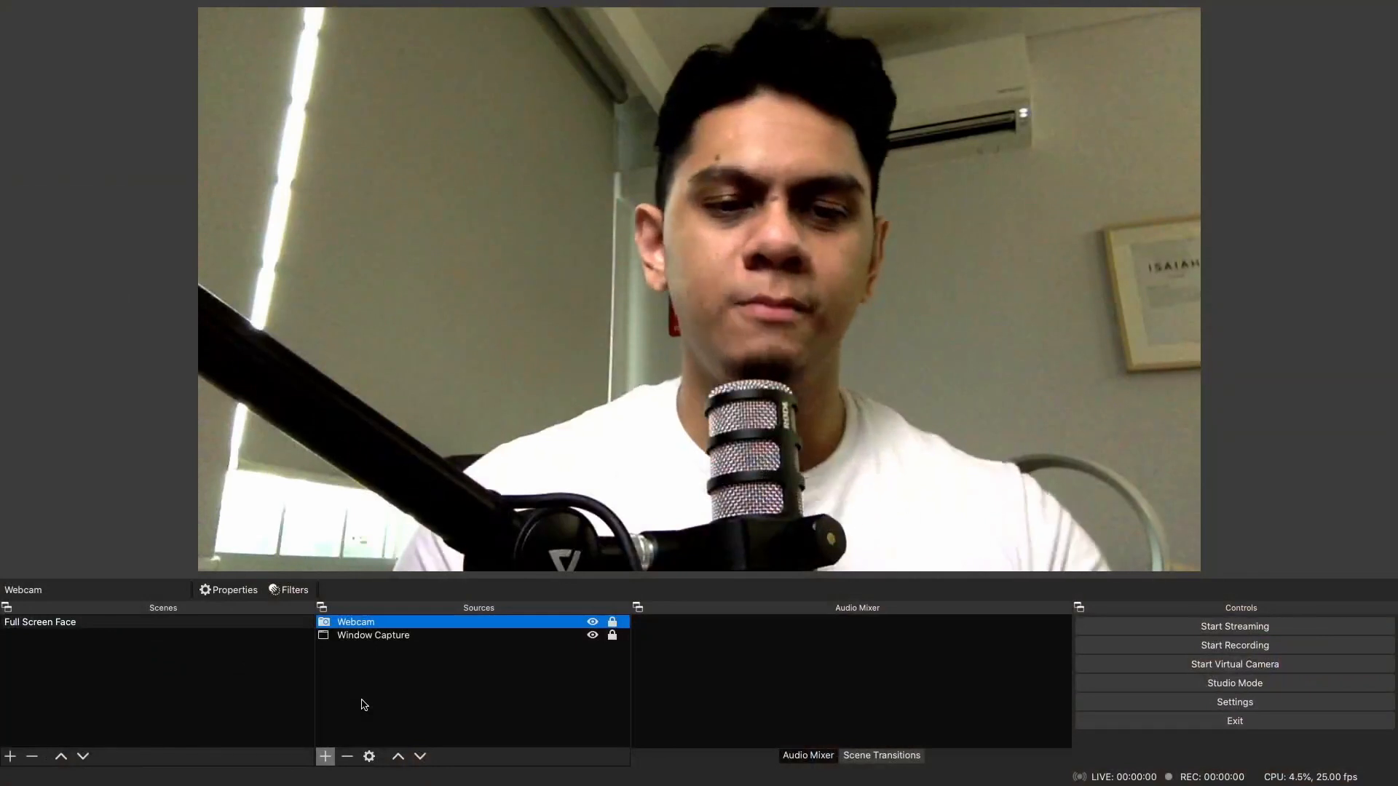
{"action": "left_click", "coordinate": [383, 715]}
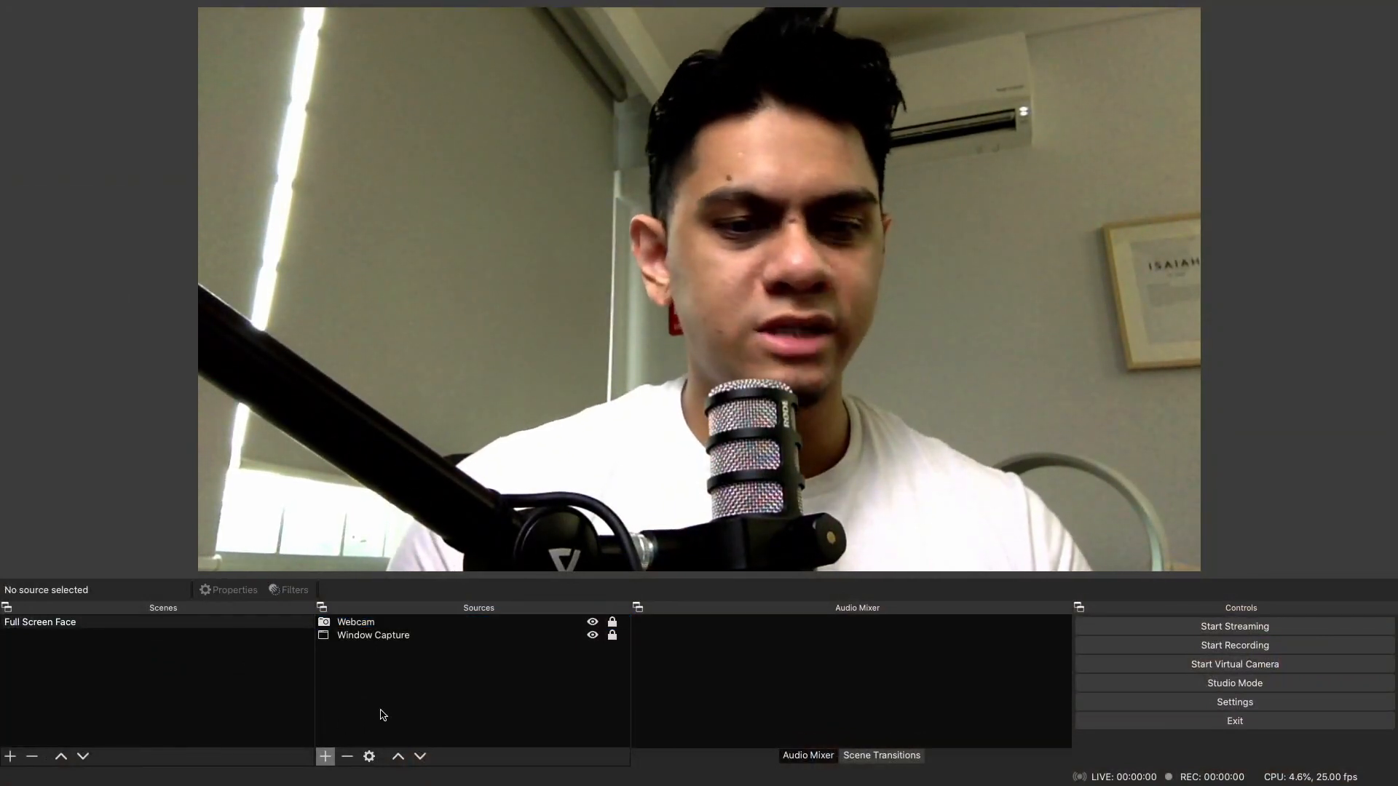
{"action": "left_click", "coordinate": [145, 629]}
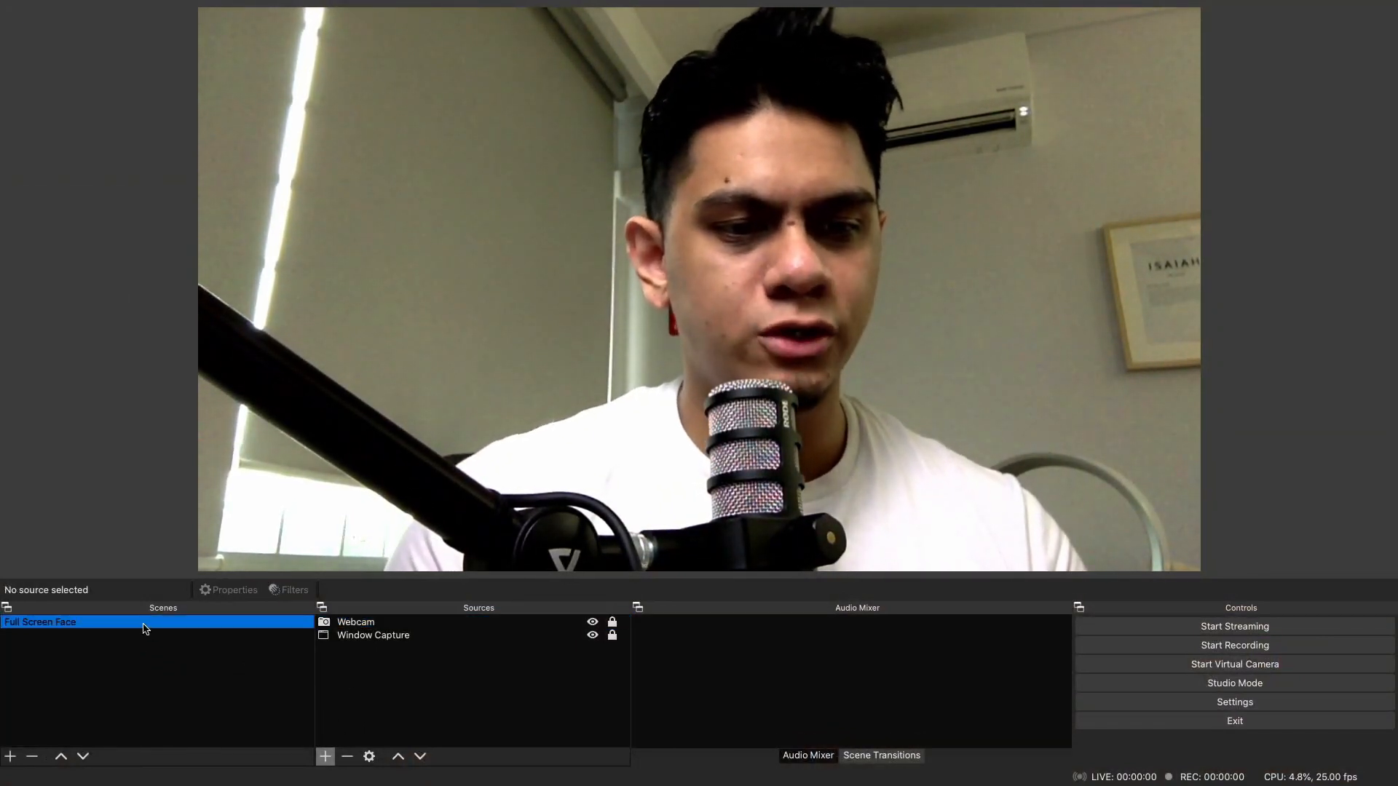
{"action": "left_click", "coordinate": [364, 681]}
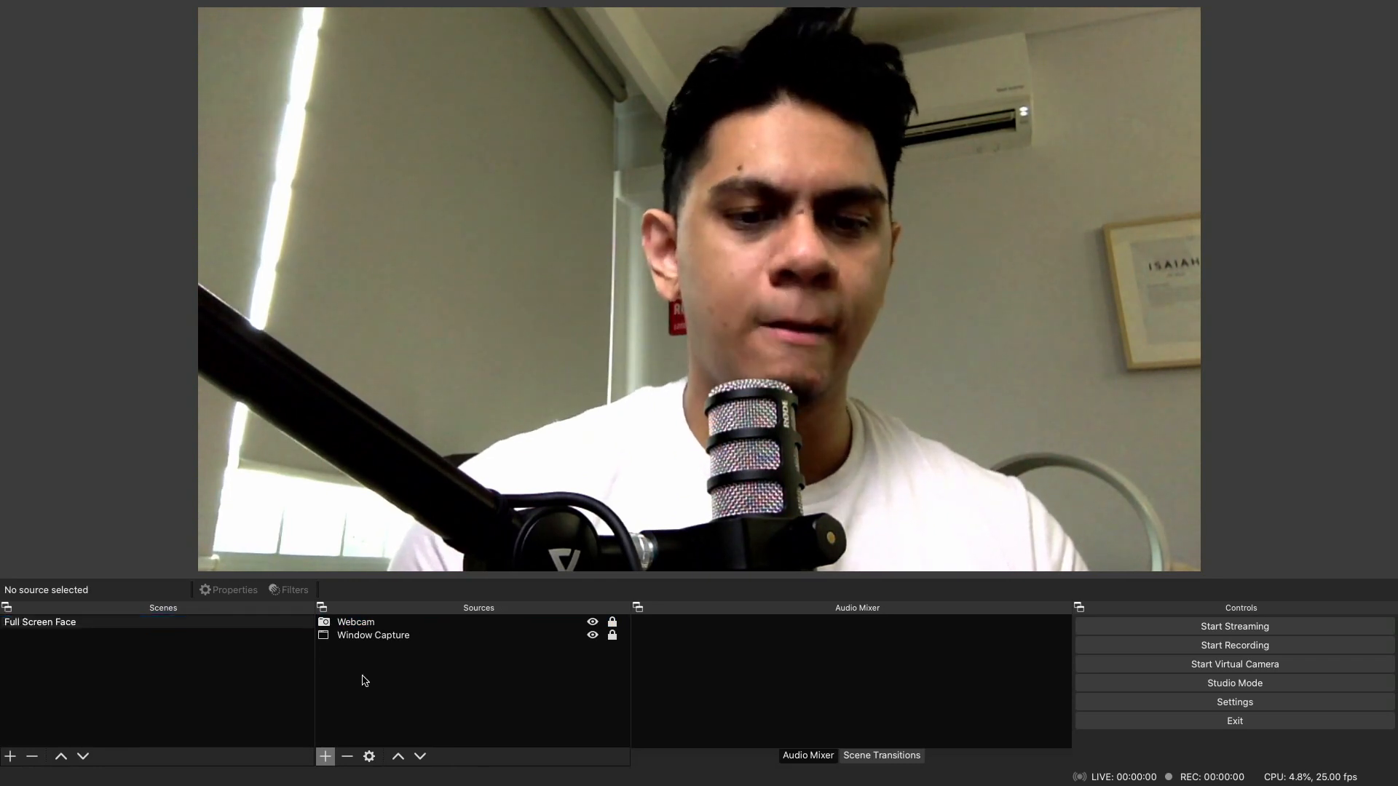
Add an Audio Input Capture source named Mic using the Built-in Microphone device.
{"action": "left_click", "coordinate": [325, 757]}
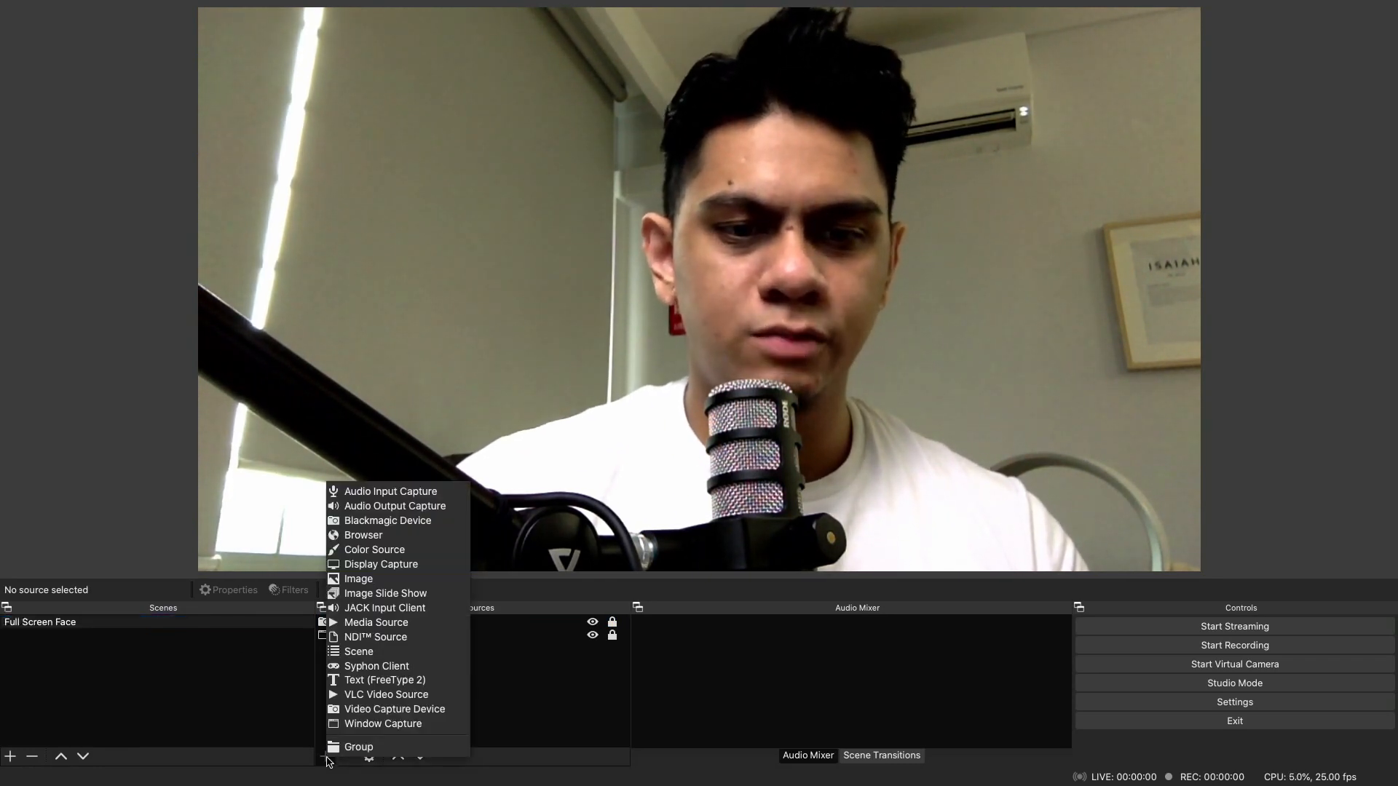
{"action": "left_click", "coordinate": [369, 492]}
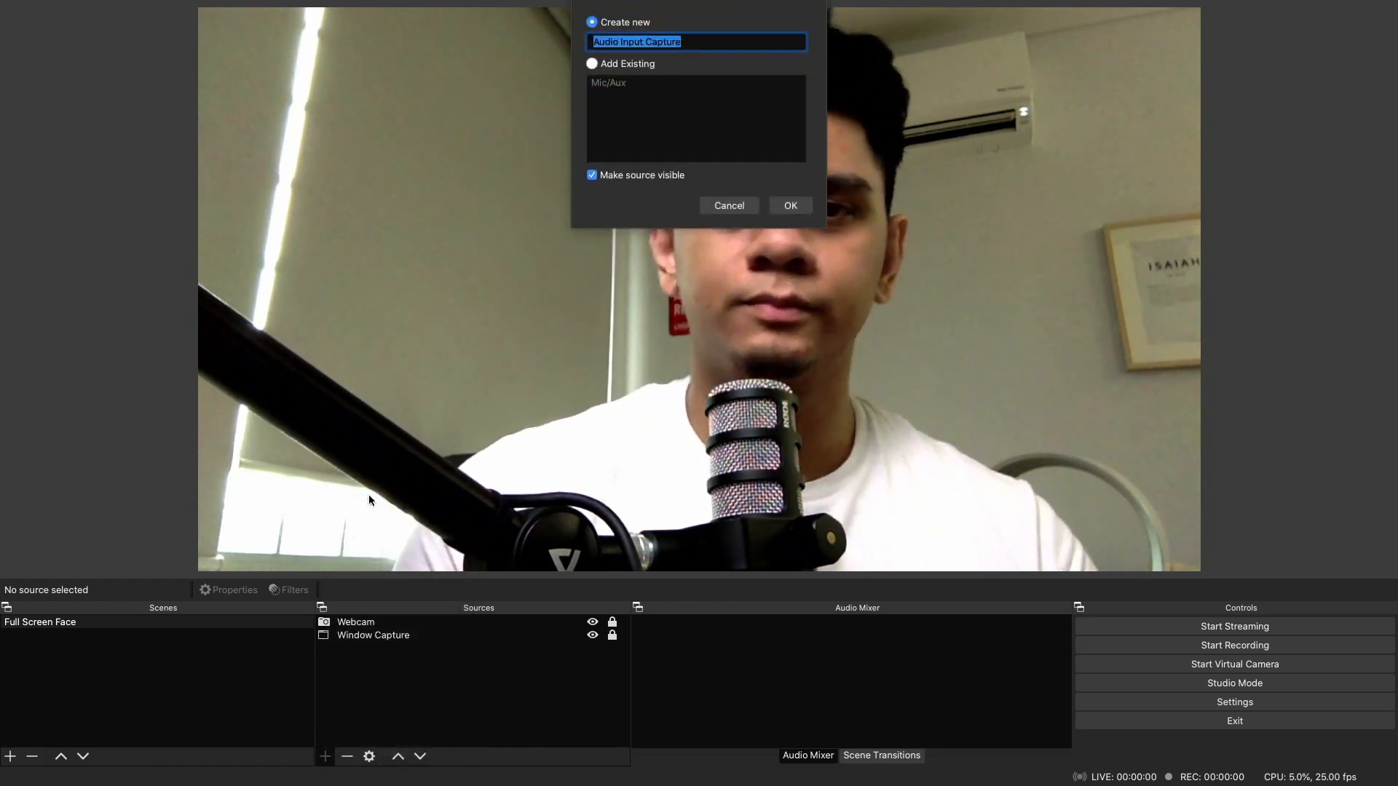
{"action": "type", "text": "Mic"}
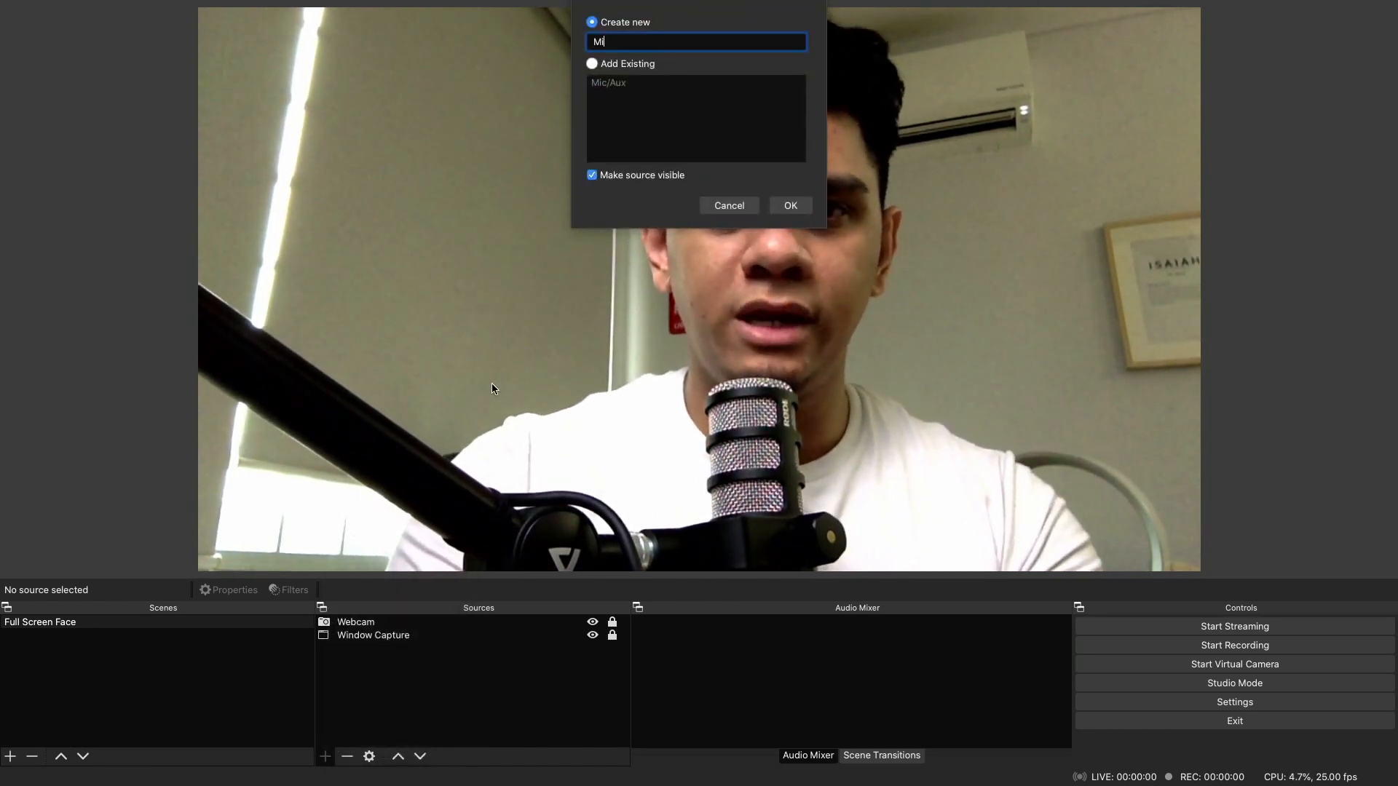
{"action": "left_click", "coordinate": [790, 206]}
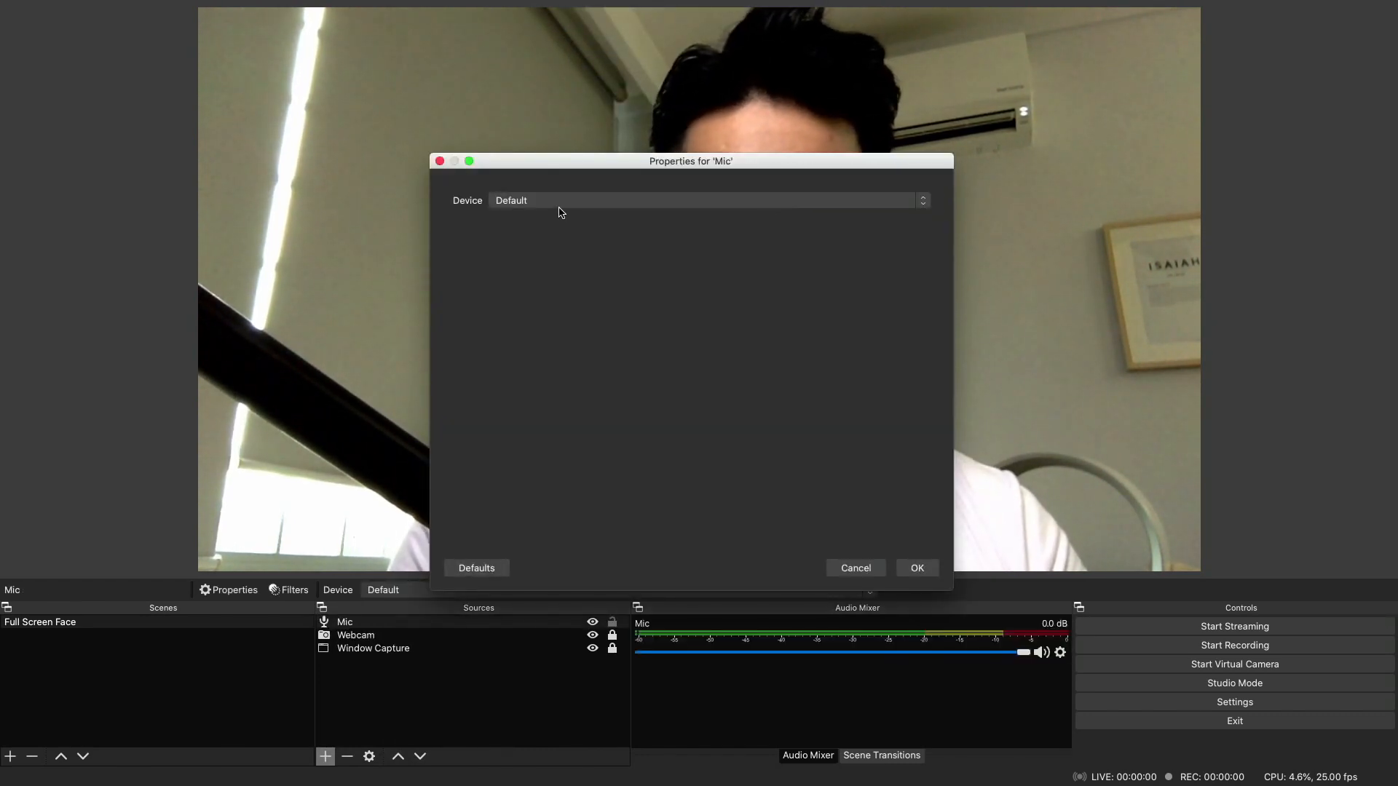
{"action": "left_click", "coordinate": [561, 201]}
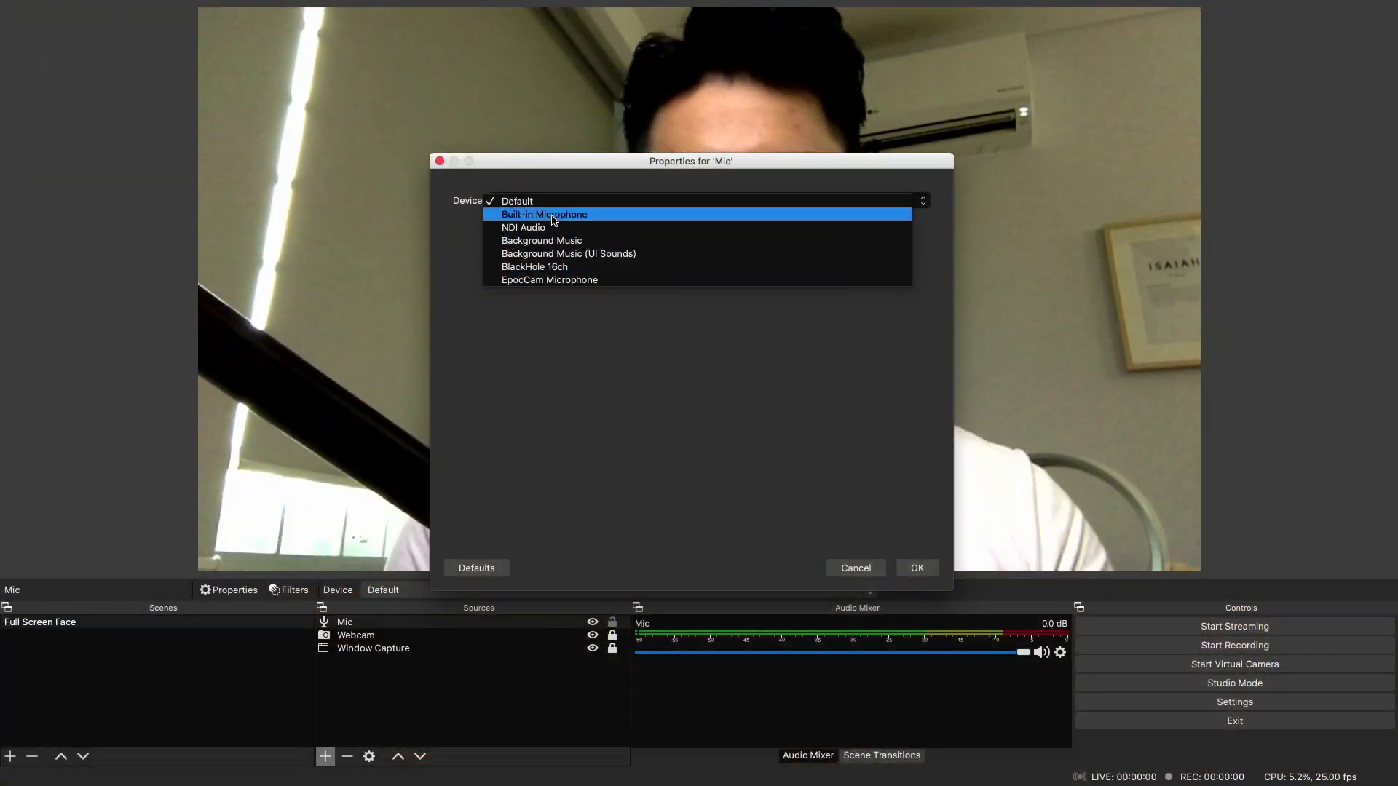
{"action": "left_click", "coordinate": [553, 214]}
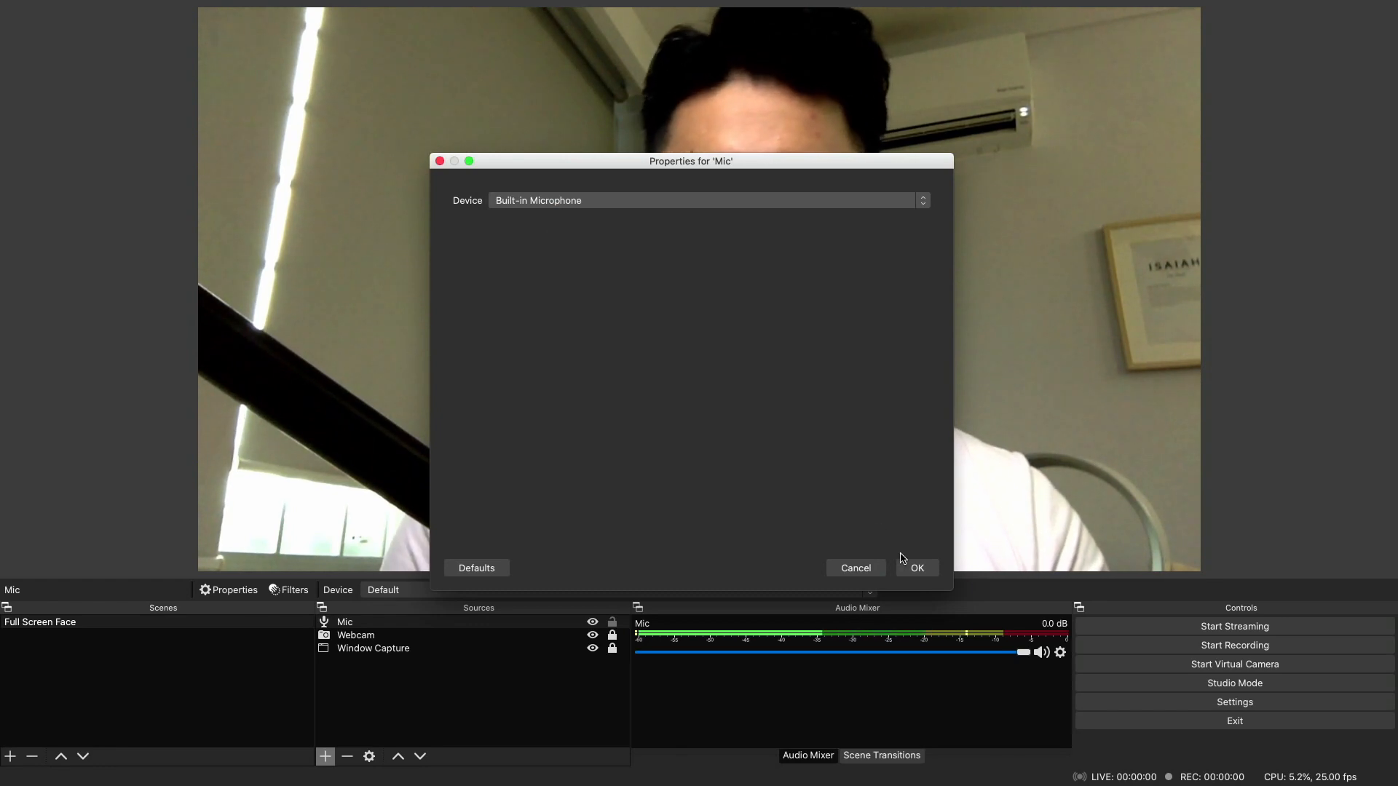
{"action": "left_click", "coordinate": [917, 569]}
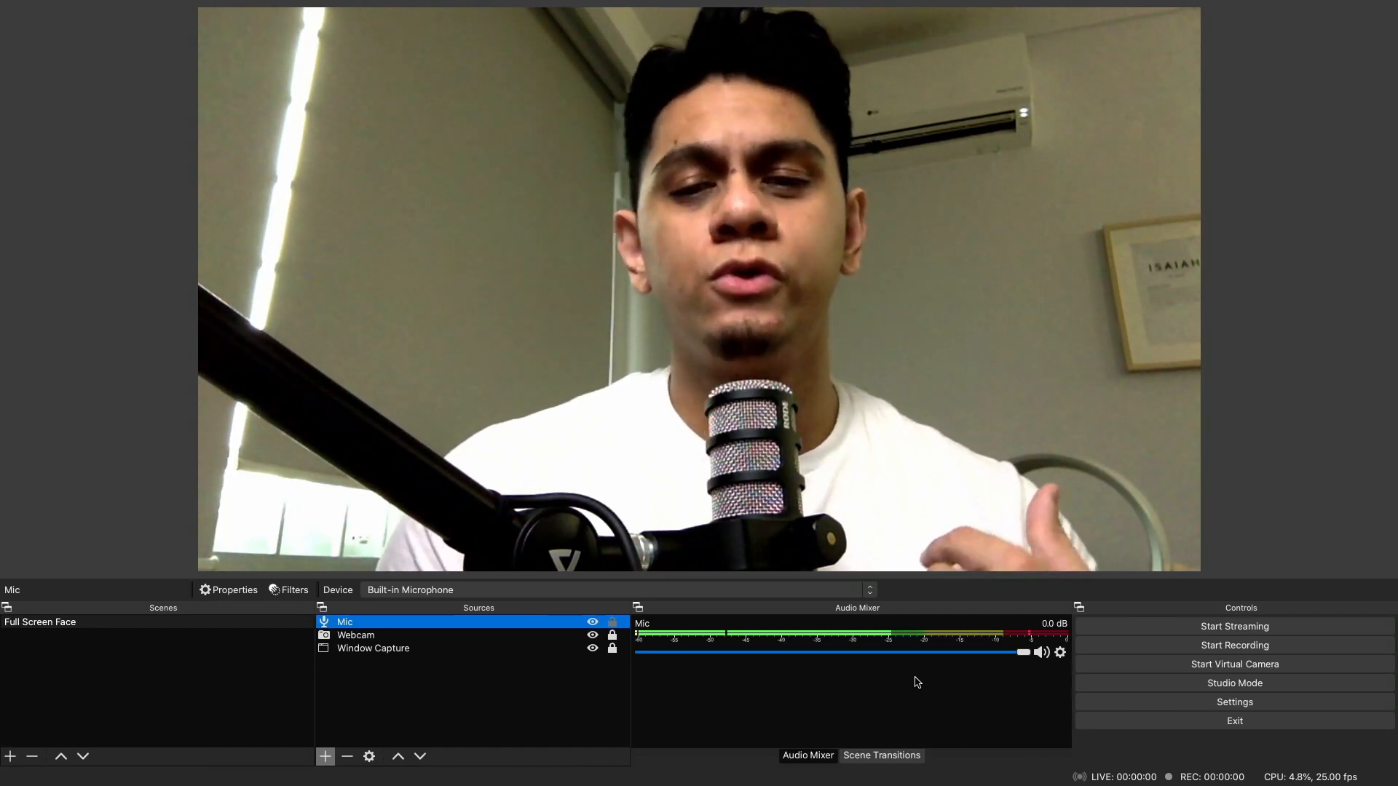
Lower the Mic volume in the audio mixer to -6.8 dB.
{"action": "left_click_drag", "start_coordinate": [1023, 653], "coordinate": [979, 657]}
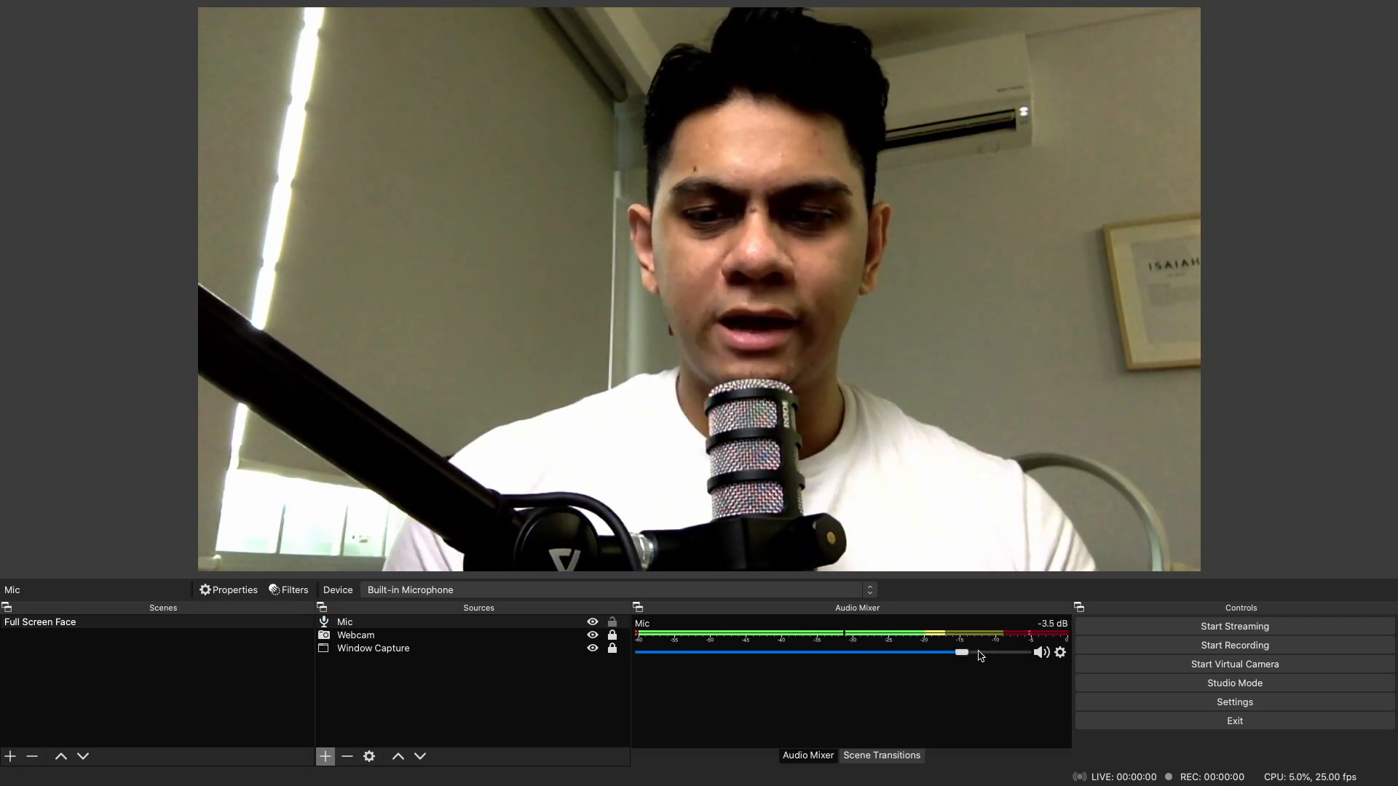
{"action": "left_click_drag", "start_coordinate": [837, 655], "coordinate": [995, 645]}
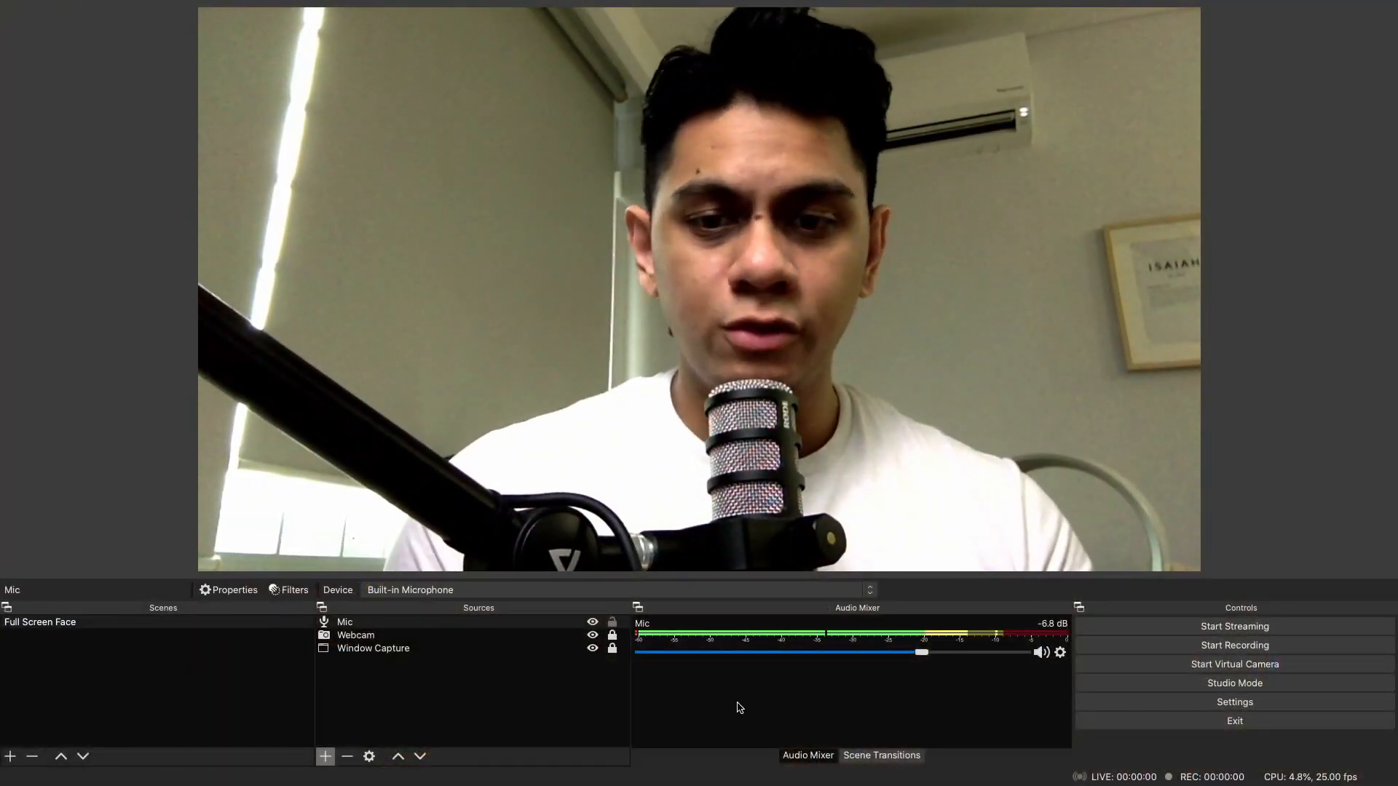
{"action": "left_click", "coordinate": [525, 710]}
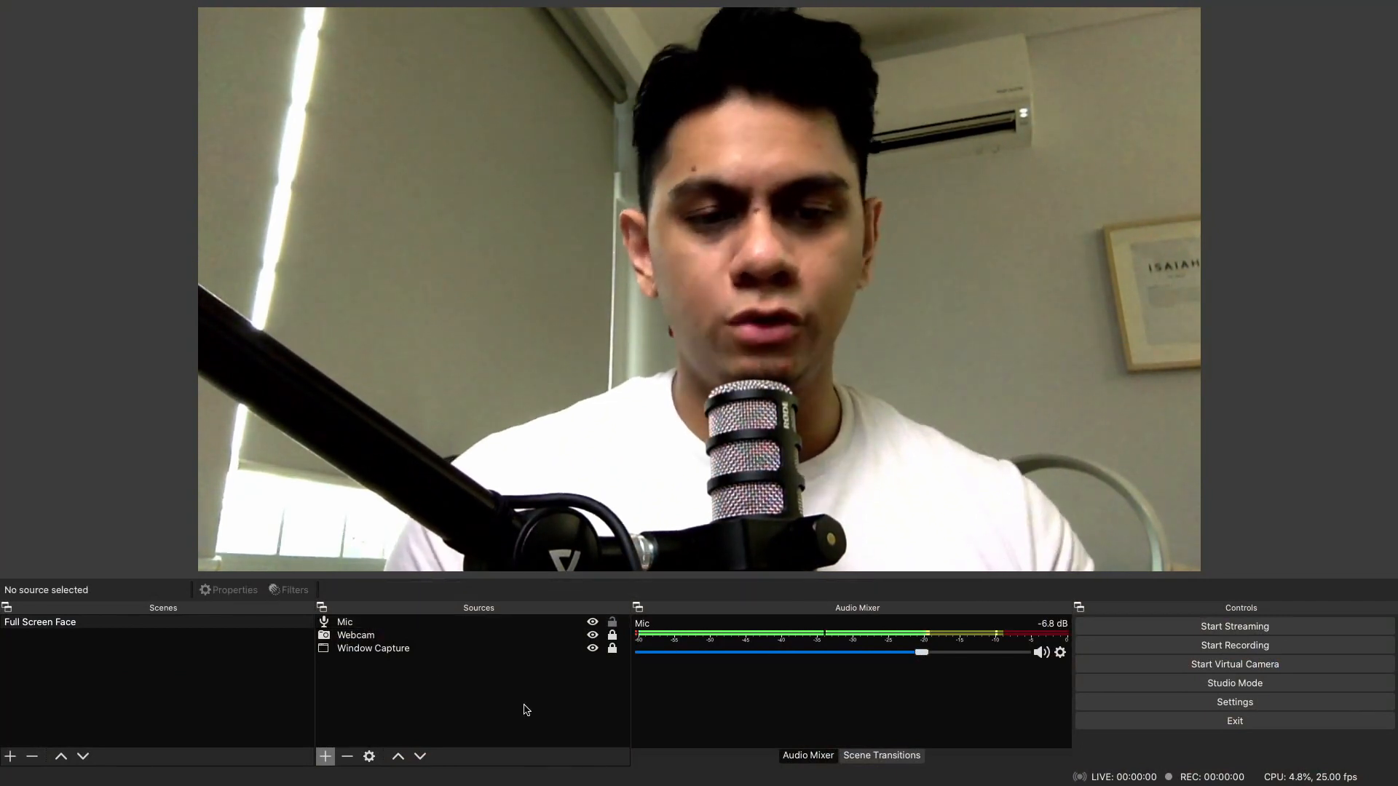
Remove the Window Capture source from the Full Screen Face scene.
{"action": "left_click", "coordinate": [375, 649]}
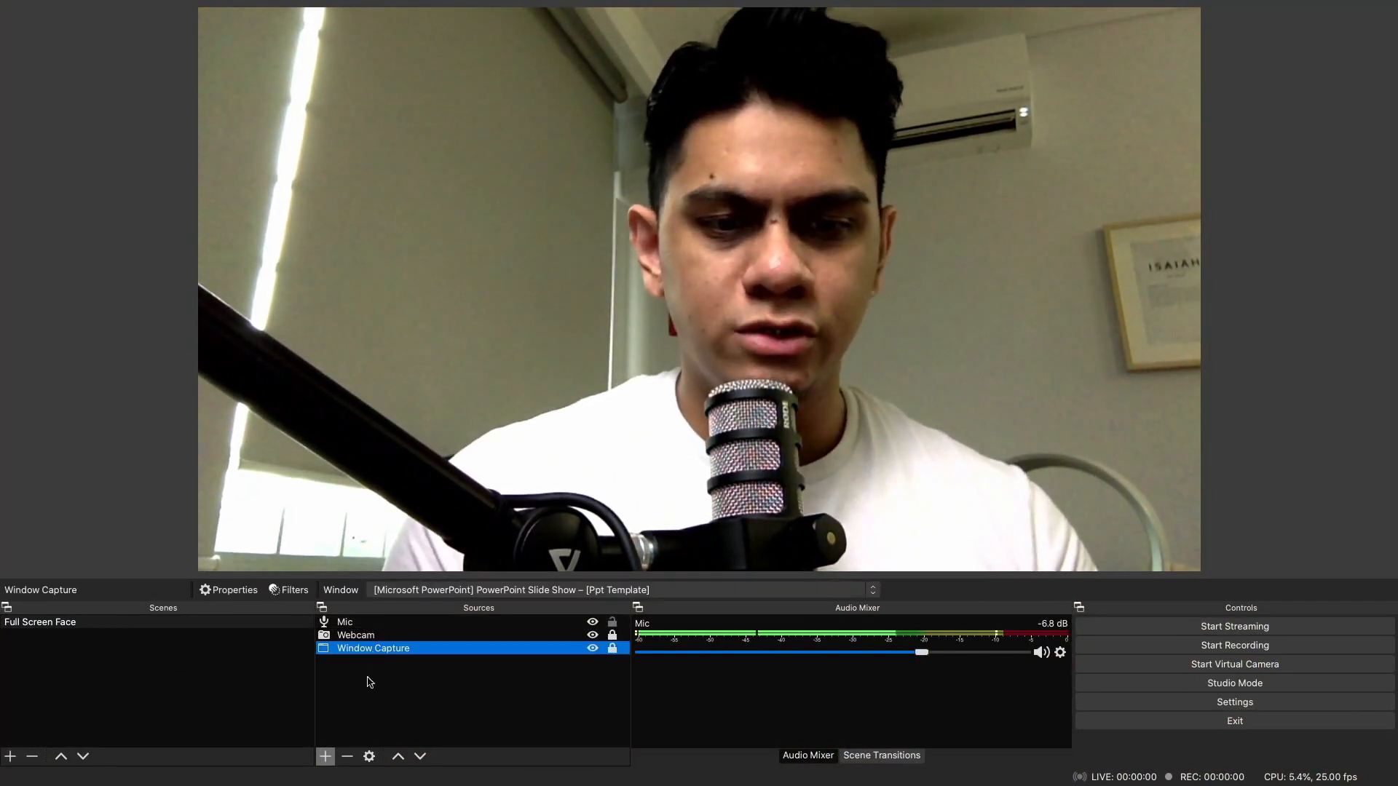
{"action": "left_click", "coordinate": [348, 757]}
{"action": "left_click", "coordinate": [788, 401]}
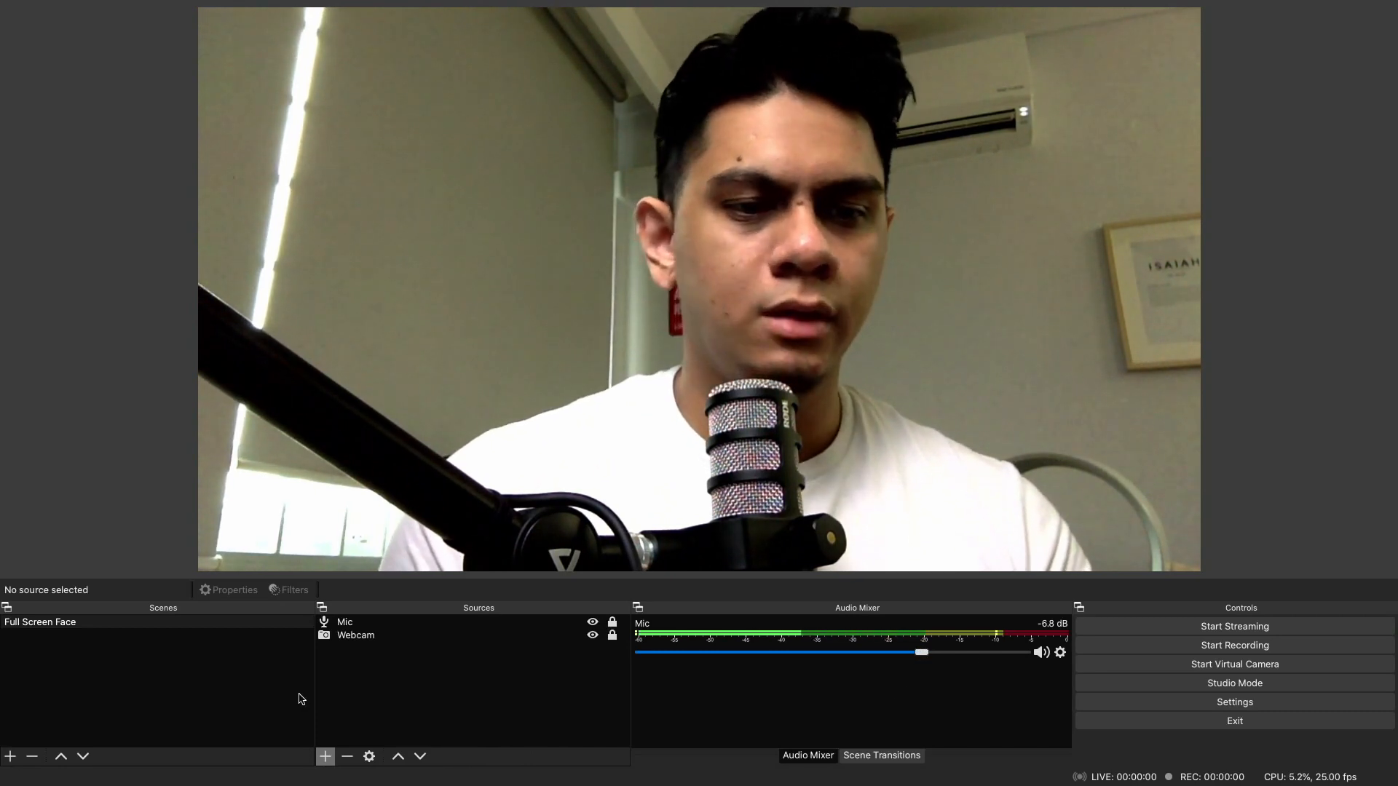
{"action": "left_click", "coordinate": [168, 624]}
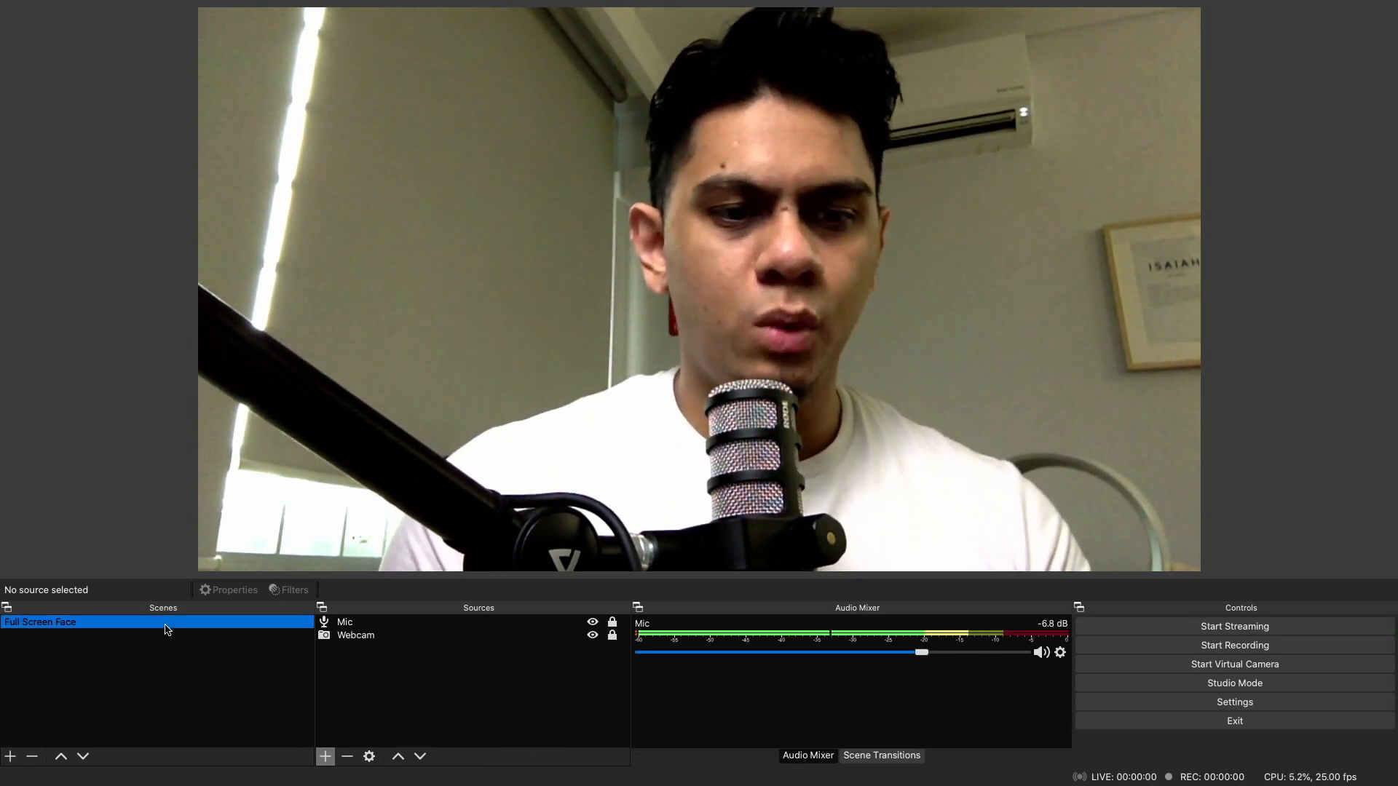
{"action": "left_click", "coordinate": [371, 628]}
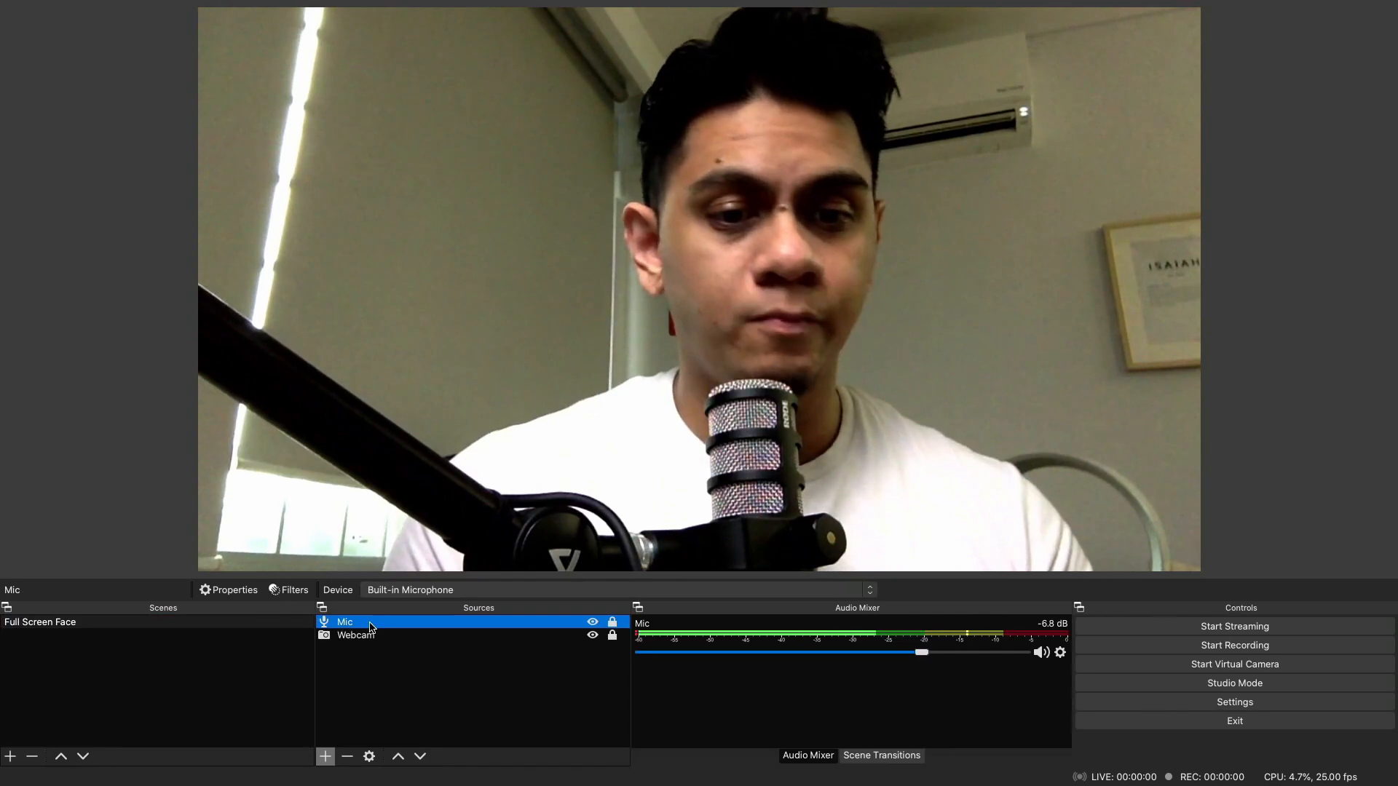
{"action": "left_click", "coordinate": [371, 636]}
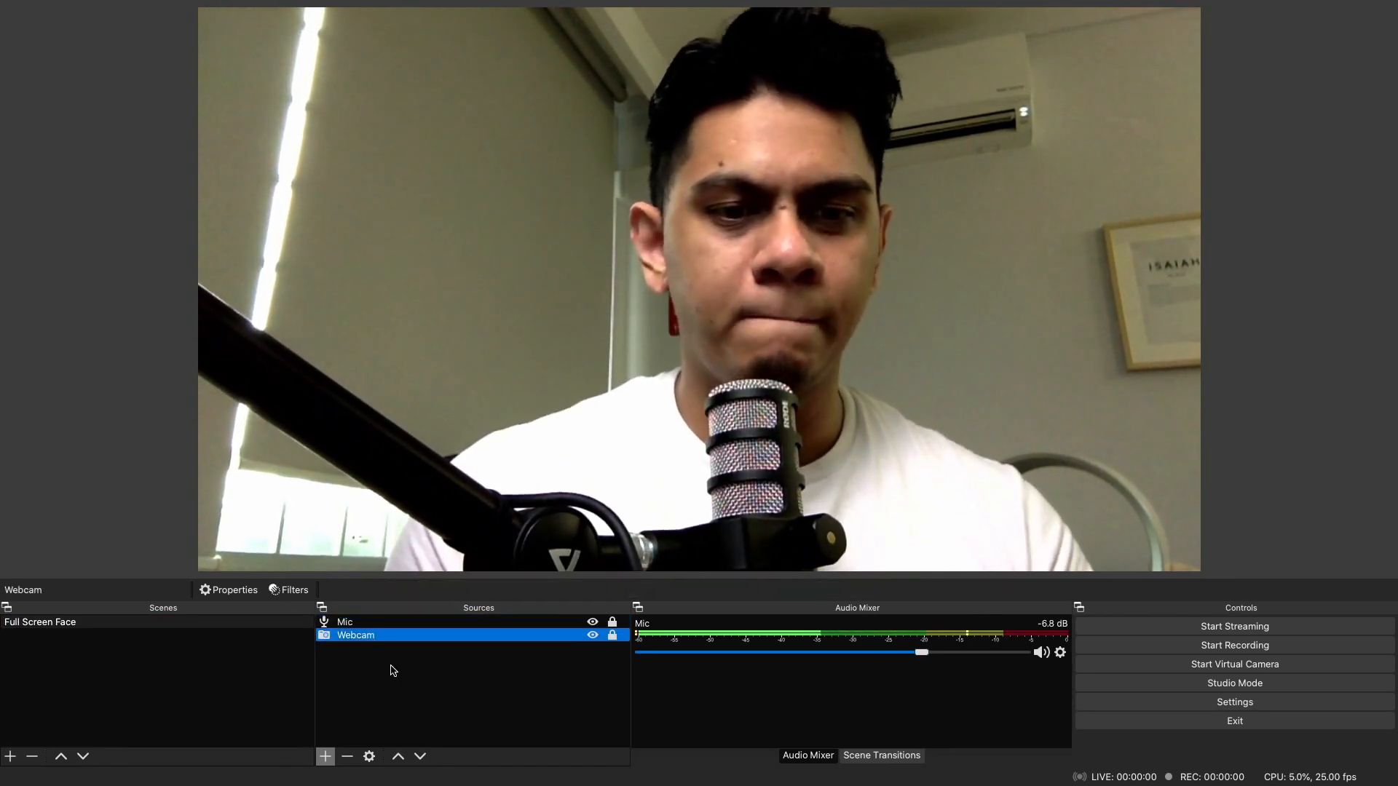
{"action": "left_click", "coordinate": [393, 671]}
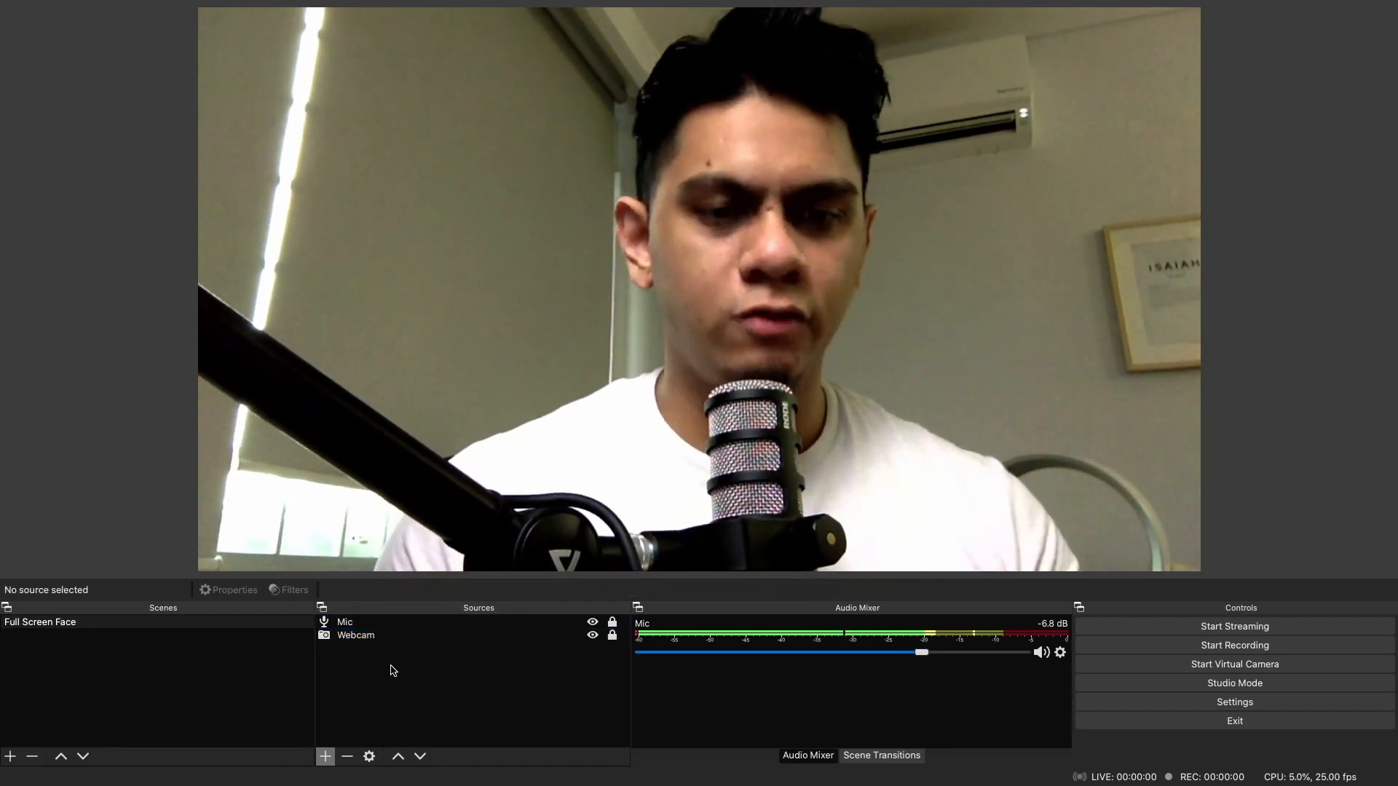
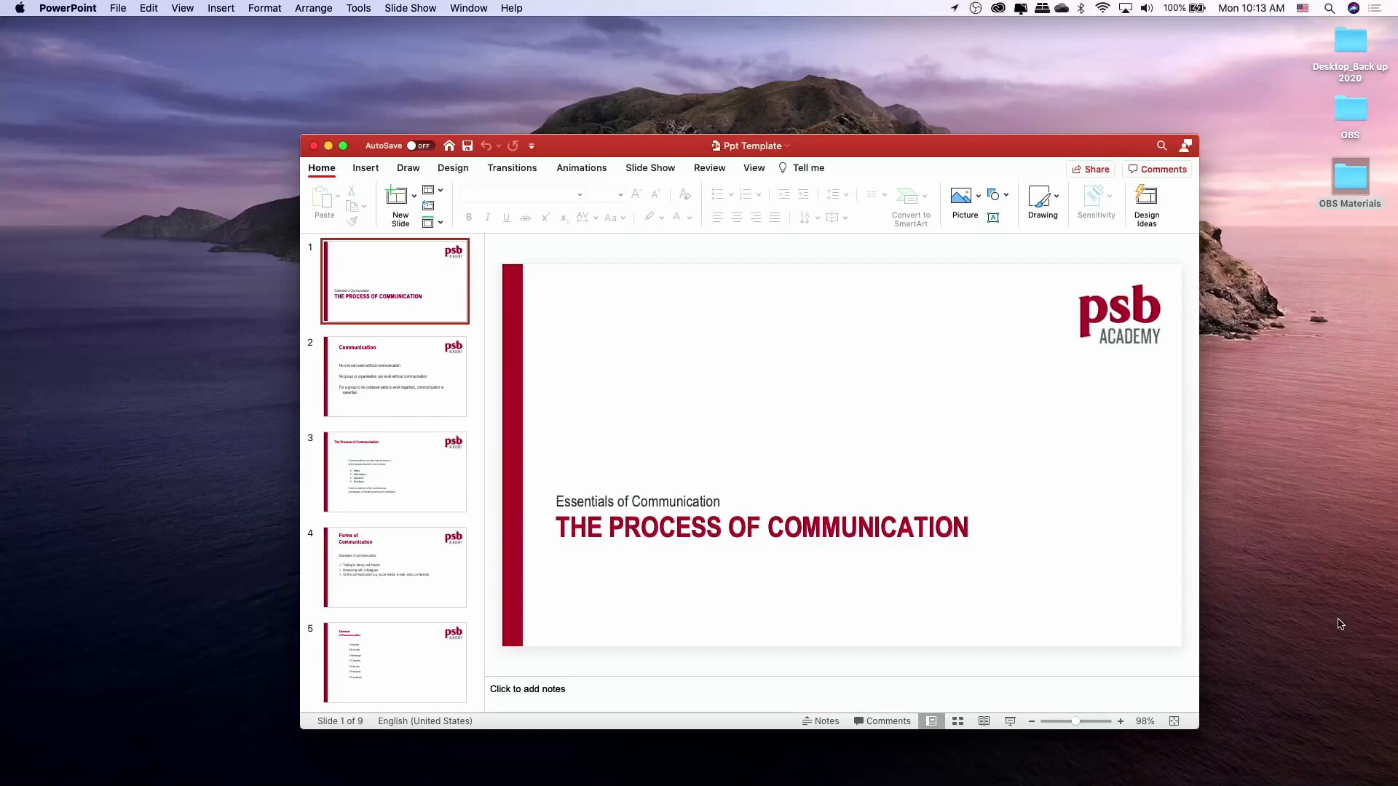
Switch to PowerPoint, reposition the Ppt Template window, and look through the first slides before returning to slide 1.
{"action": "left_click_drag", "start_coordinate": [976, 153], "coordinate": [887, 100]}
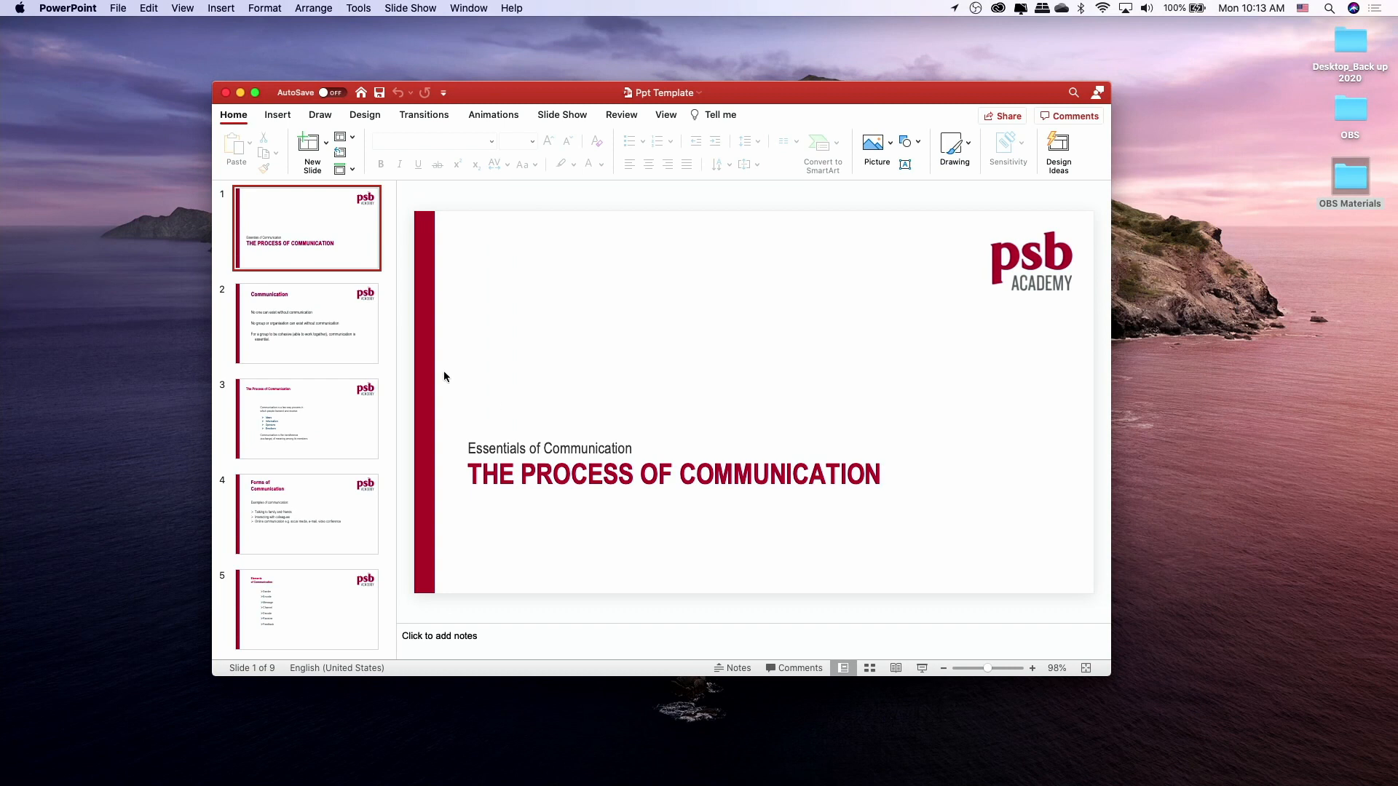
{"action": "left_click", "coordinate": [269, 312]}
{"action": "left_click", "coordinate": [276, 392]}
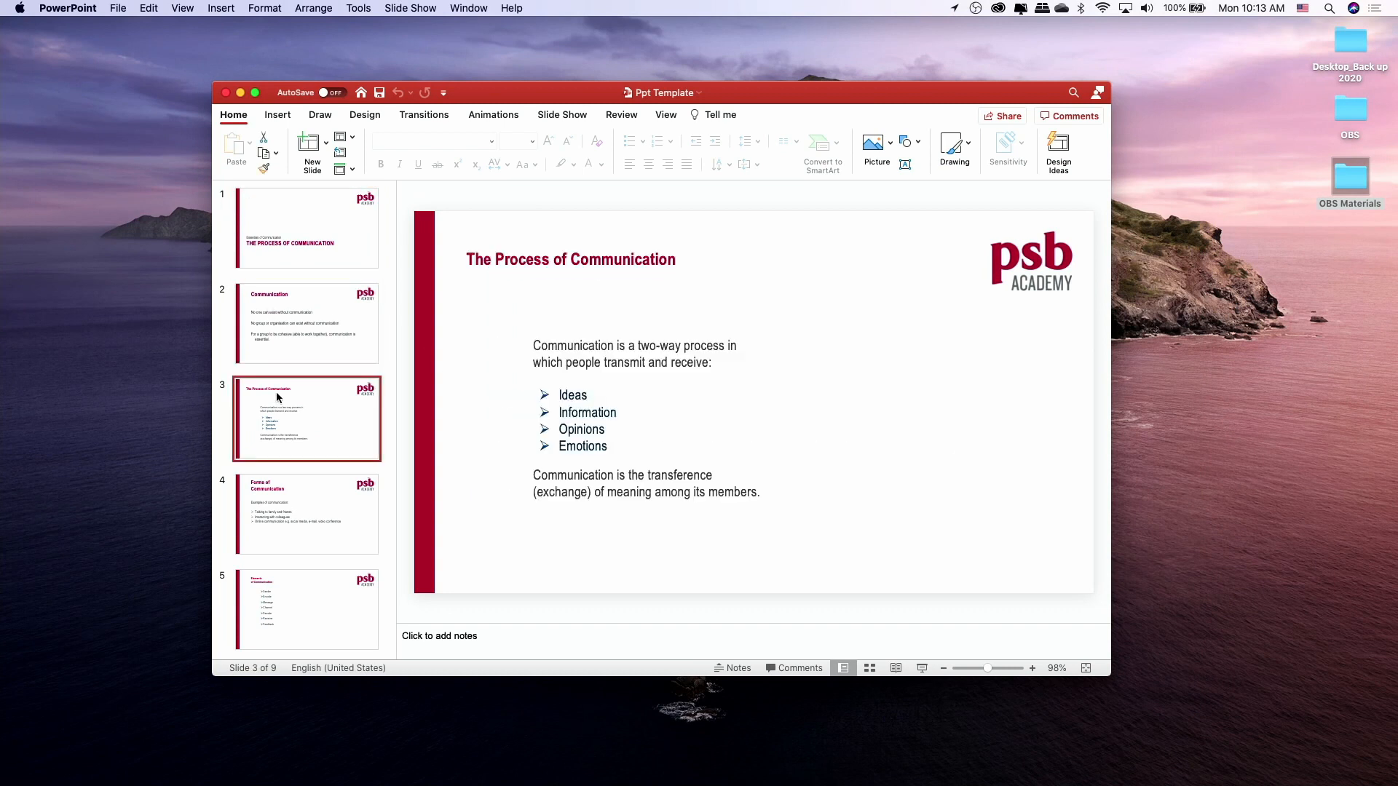
{"action": "left_click", "coordinate": [303, 520]}
{"action": "left_click", "coordinate": [294, 247]}
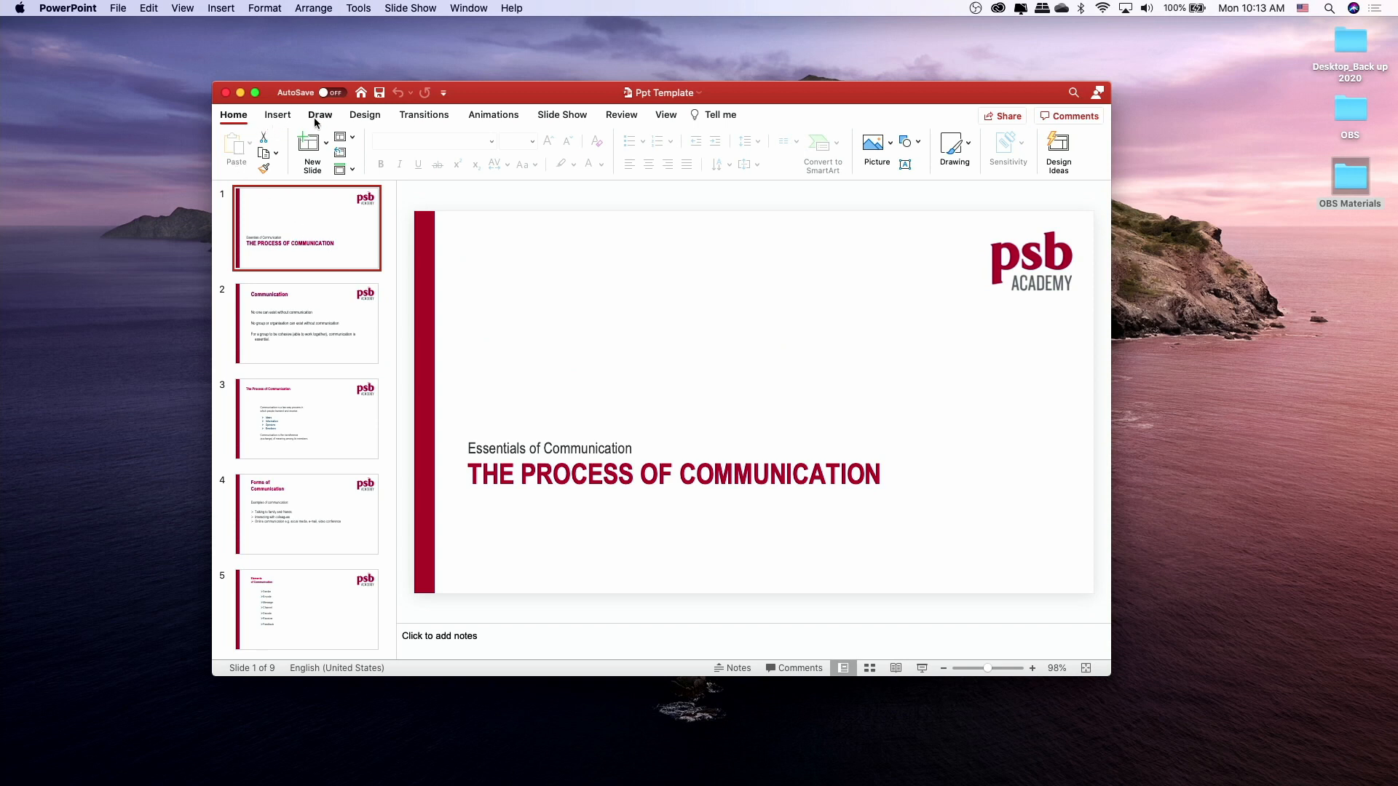
Try the Standard (4:3) slide size, and set the presentation to Widescreen (16:9).
{"action": "left_click", "coordinate": [365, 115]}
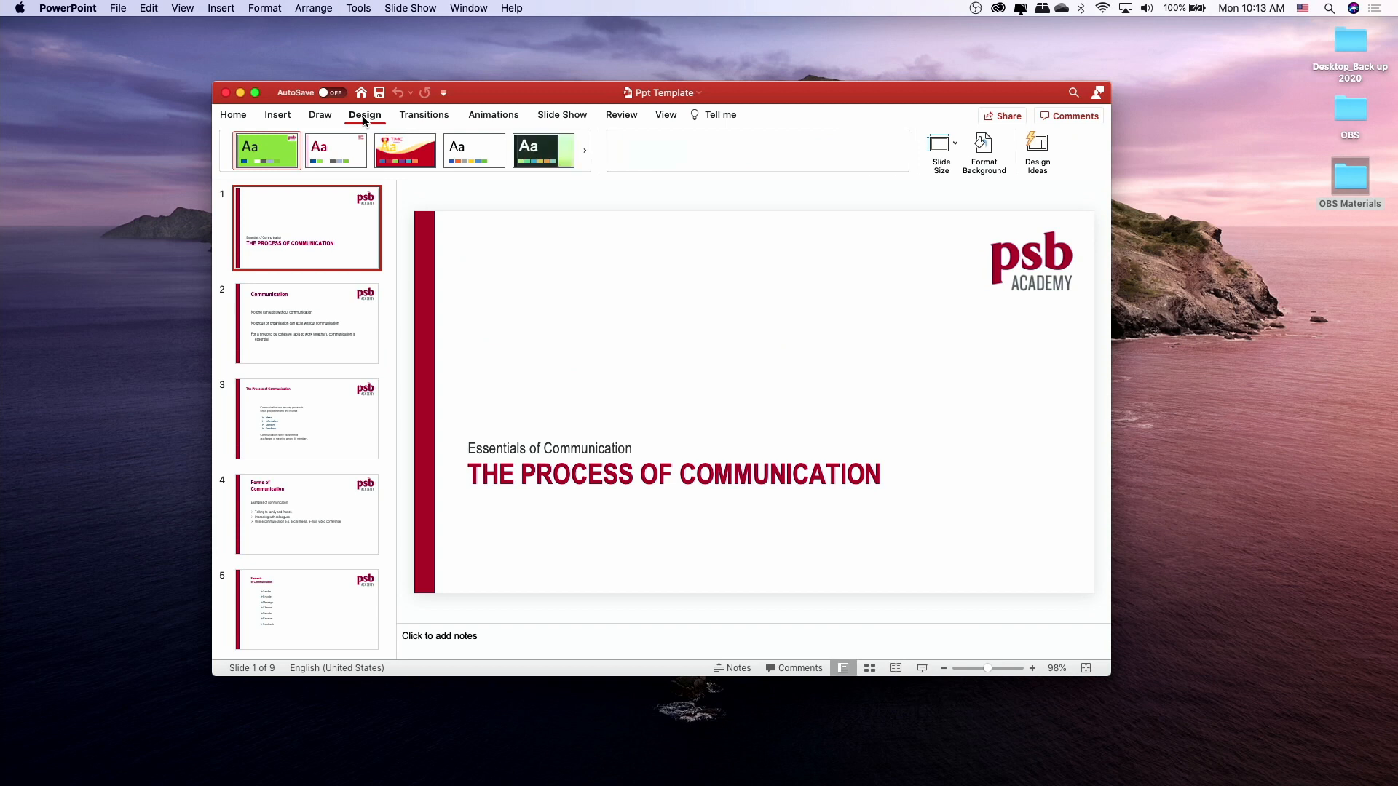
{"action": "left_click", "coordinate": [954, 149]}
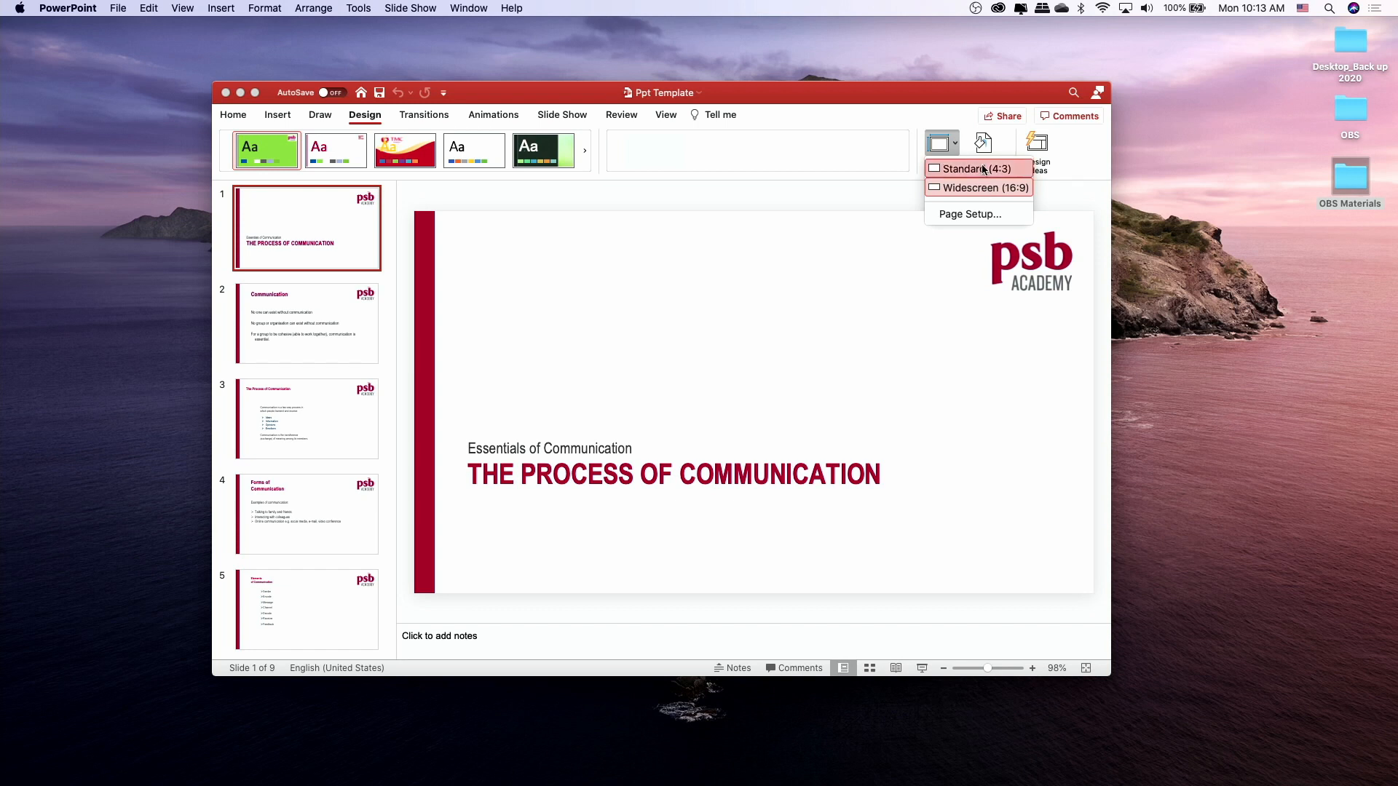
{"action": "left_click", "coordinate": [982, 169]}
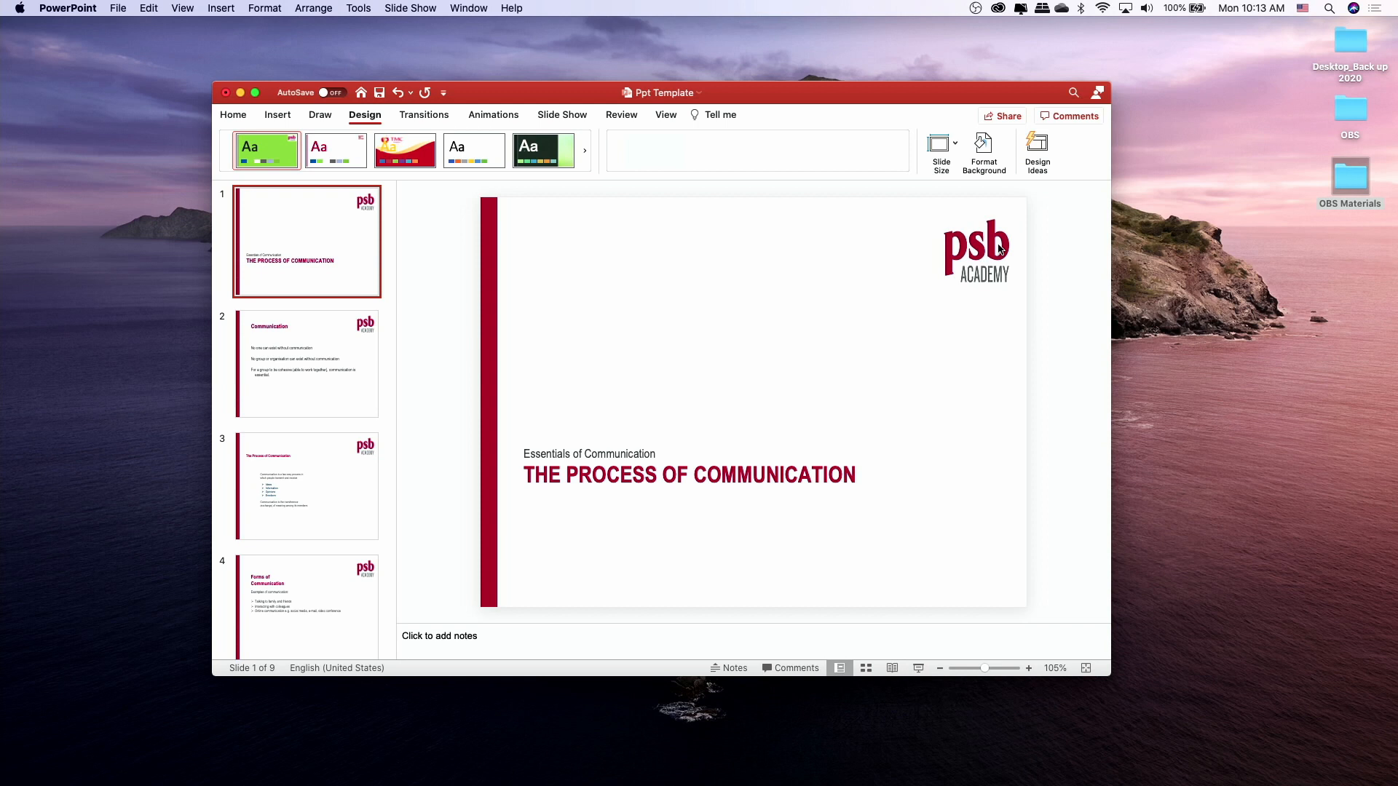
{"action": "left_click", "coordinate": [950, 153]}
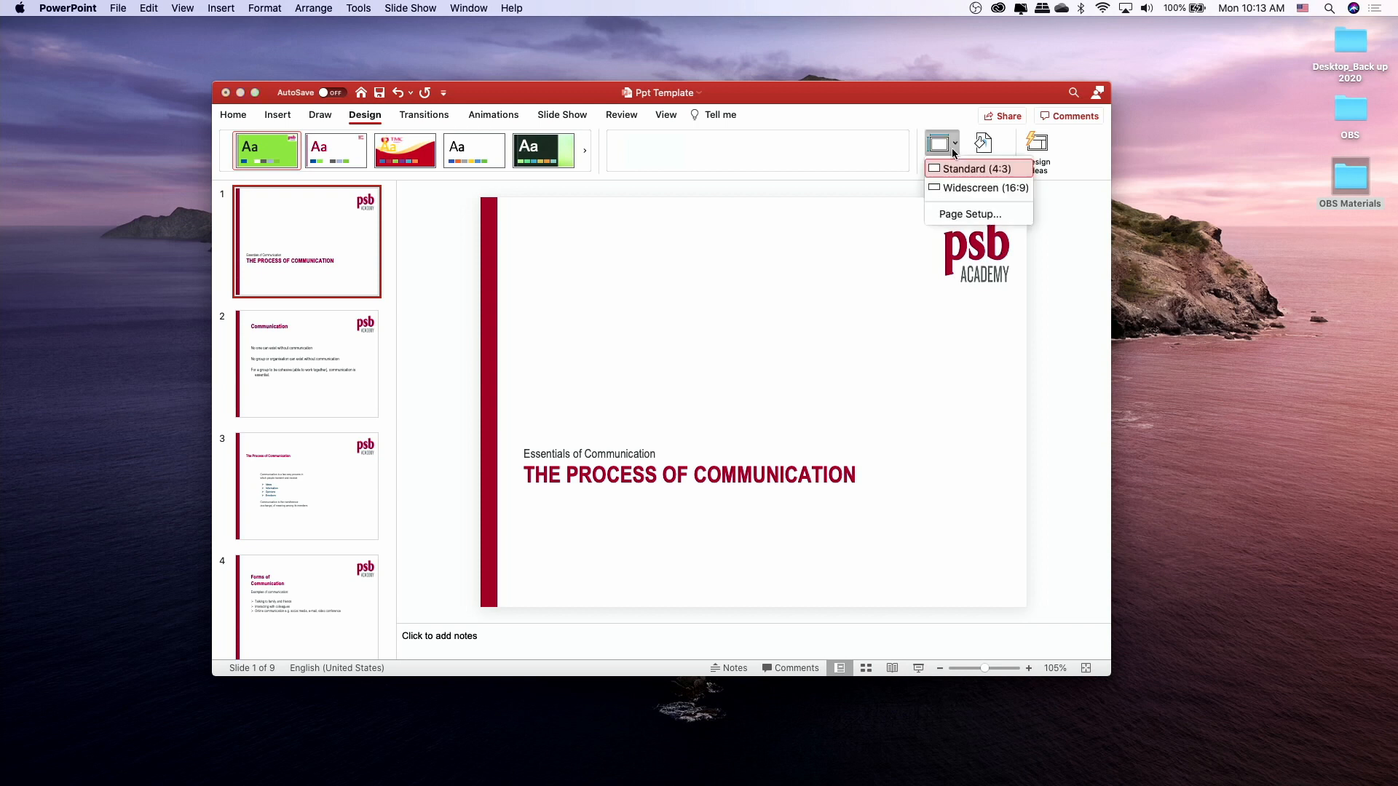
{"action": "left_click", "coordinate": [963, 188]}
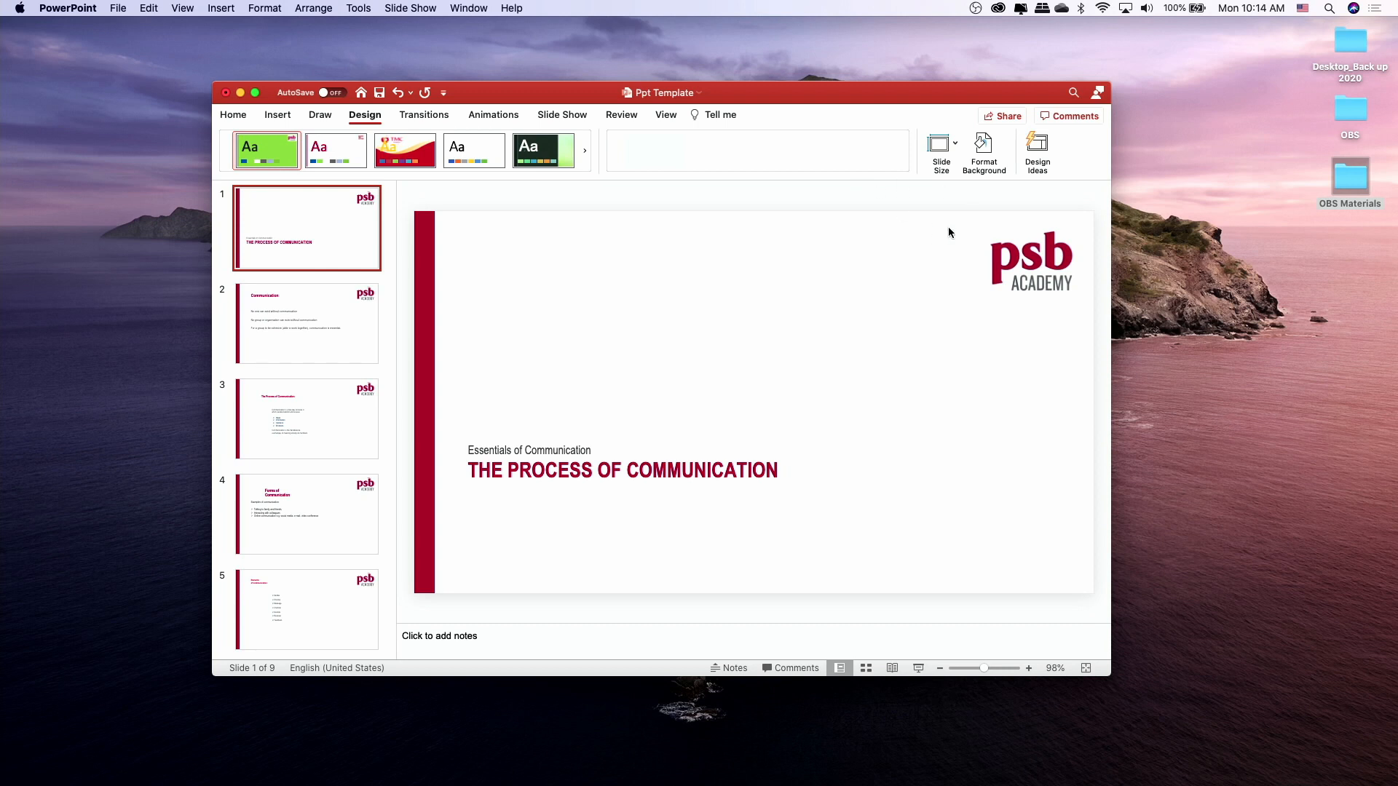
Set up the slide show with the show type Browsed by an individual (window).
{"action": "left_click", "coordinate": [567, 117]}
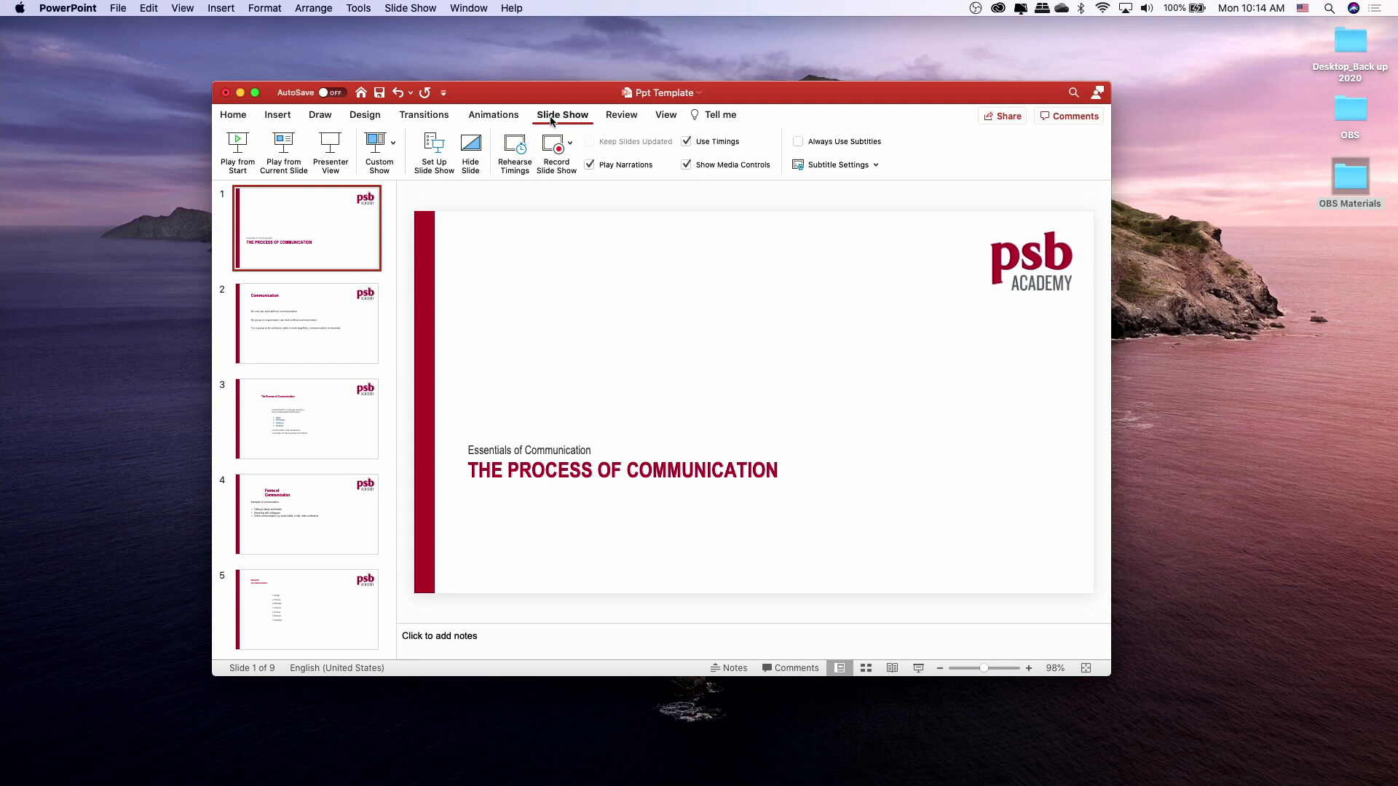
{"action": "left_click", "coordinate": [439, 155]}
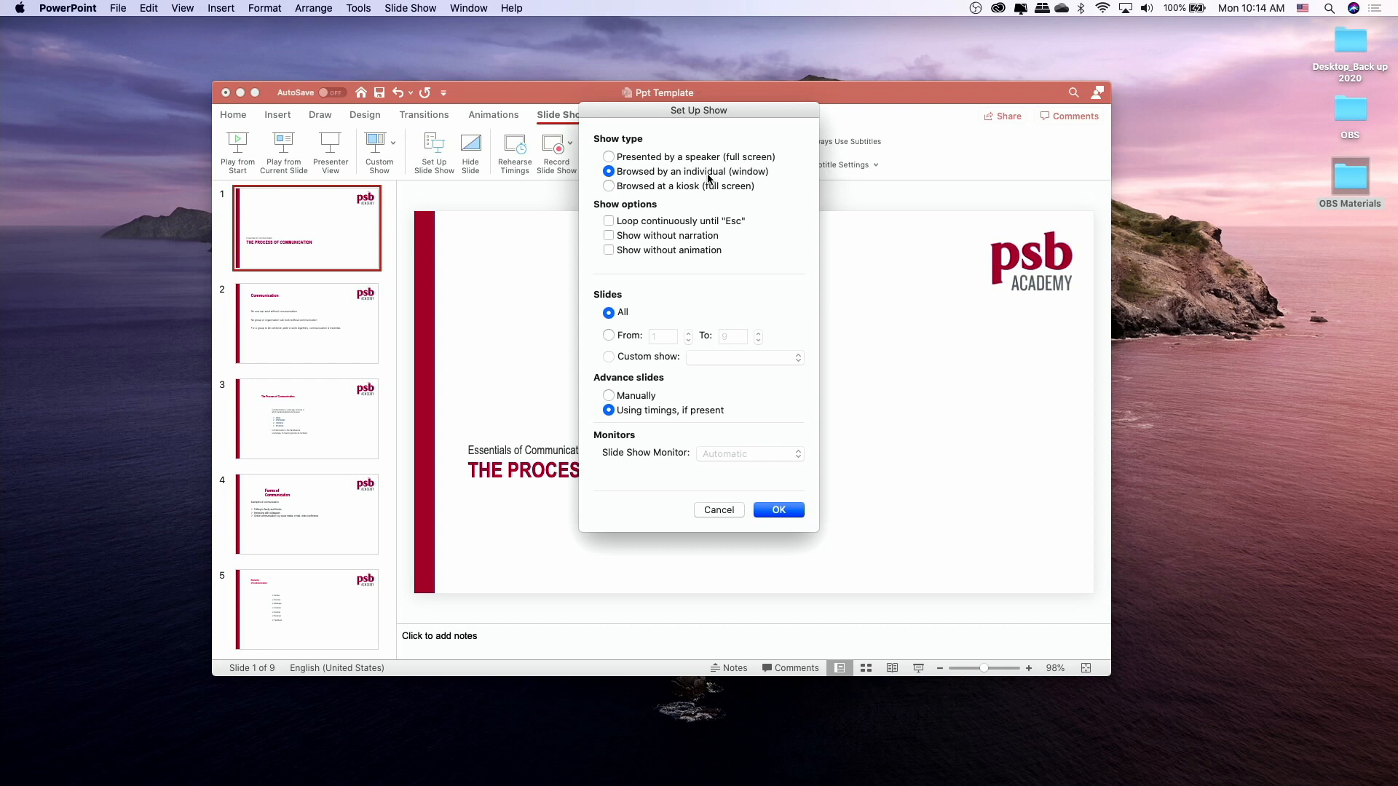
{"action": "left_click", "coordinate": [609, 157]}
{"action": "left_click", "coordinate": [609, 171]}
{"action": "left_click", "coordinate": [792, 511]}
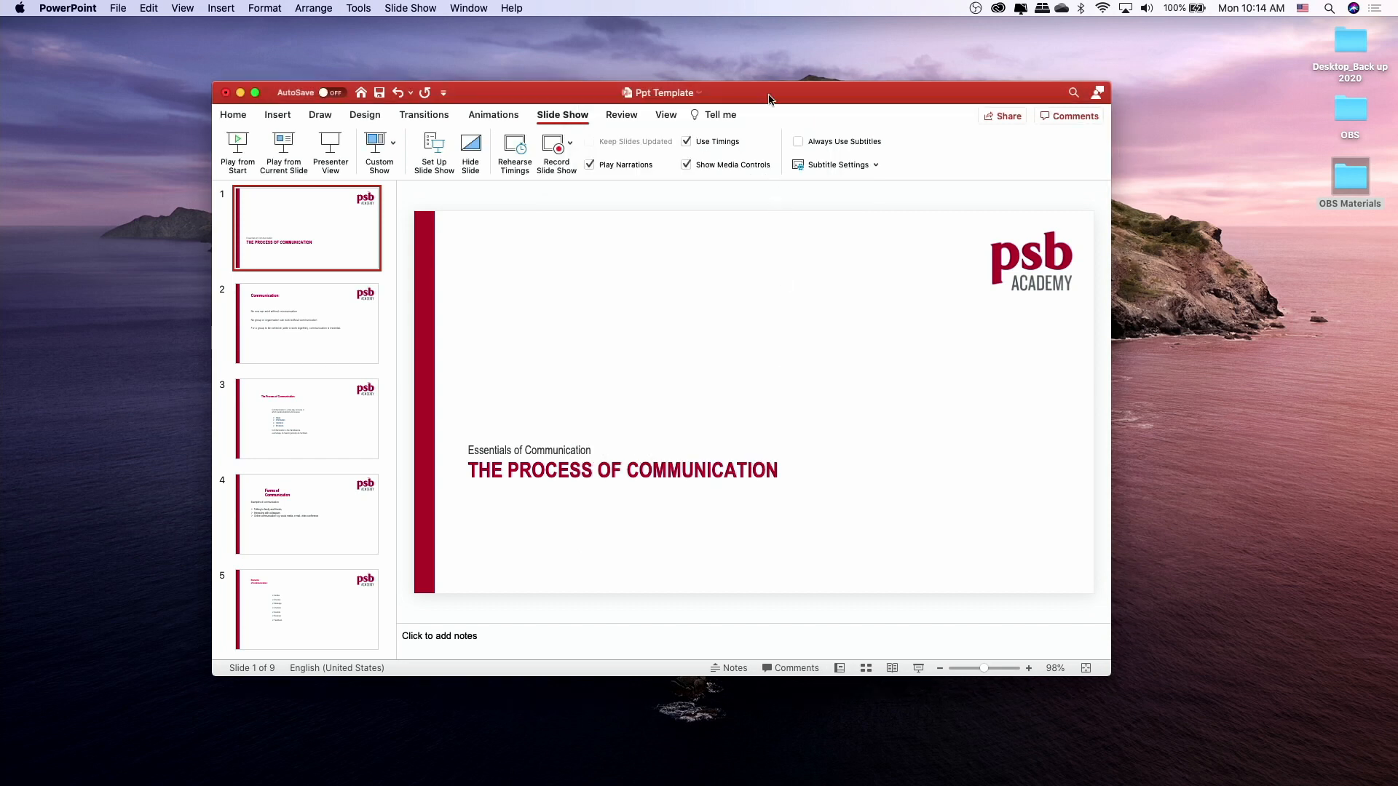
Move the presentation window closer to the screen's upper corner and play the slide show in its window.
{"action": "left_click_drag", "start_coordinate": [770, 96], "coordinate": [683, 73]}
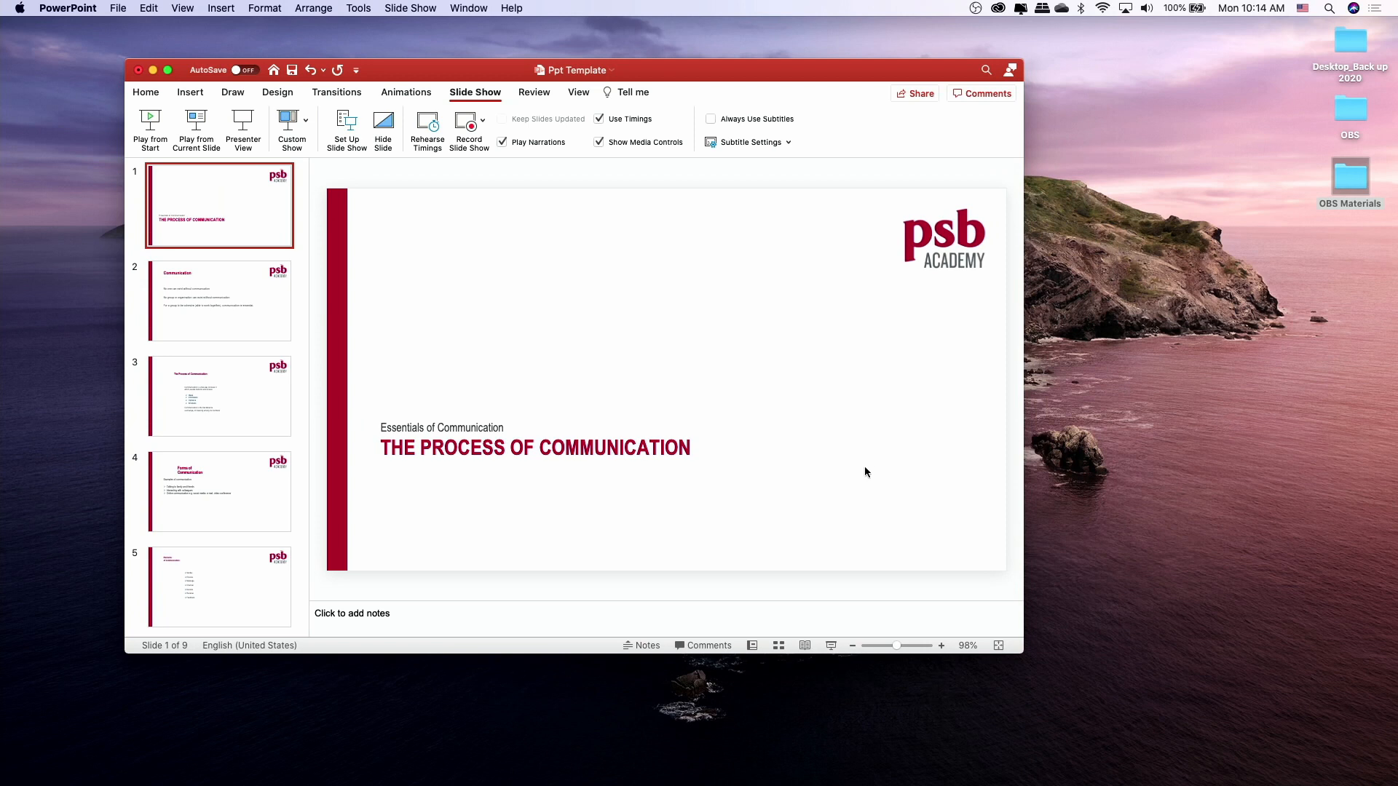
{"action": "left_click", "coordinate": [830, 647]}
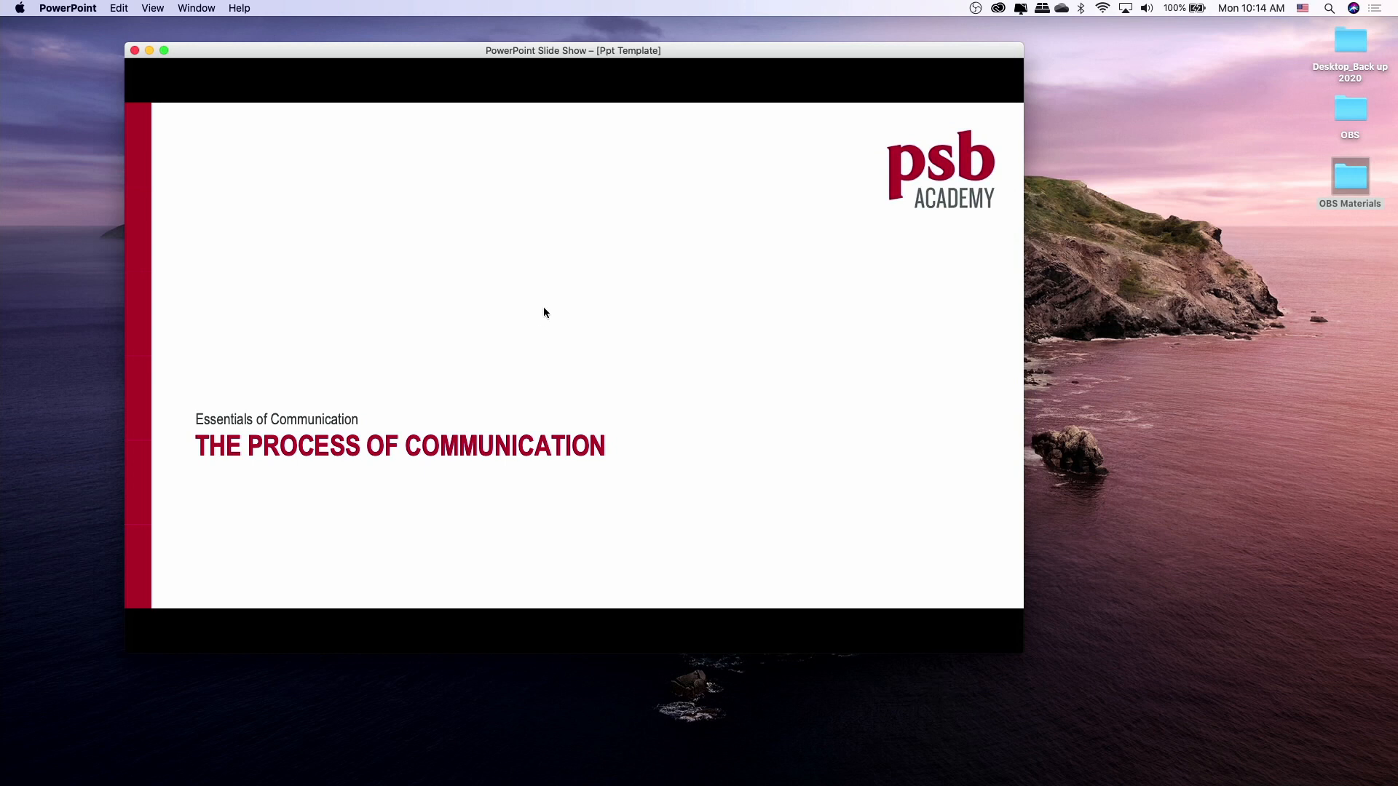
Exit the slide show, review the Set Up Show options with Browsed by an individual (window) selected, and play the show again.
{"action": "key", "text": "Escape"}
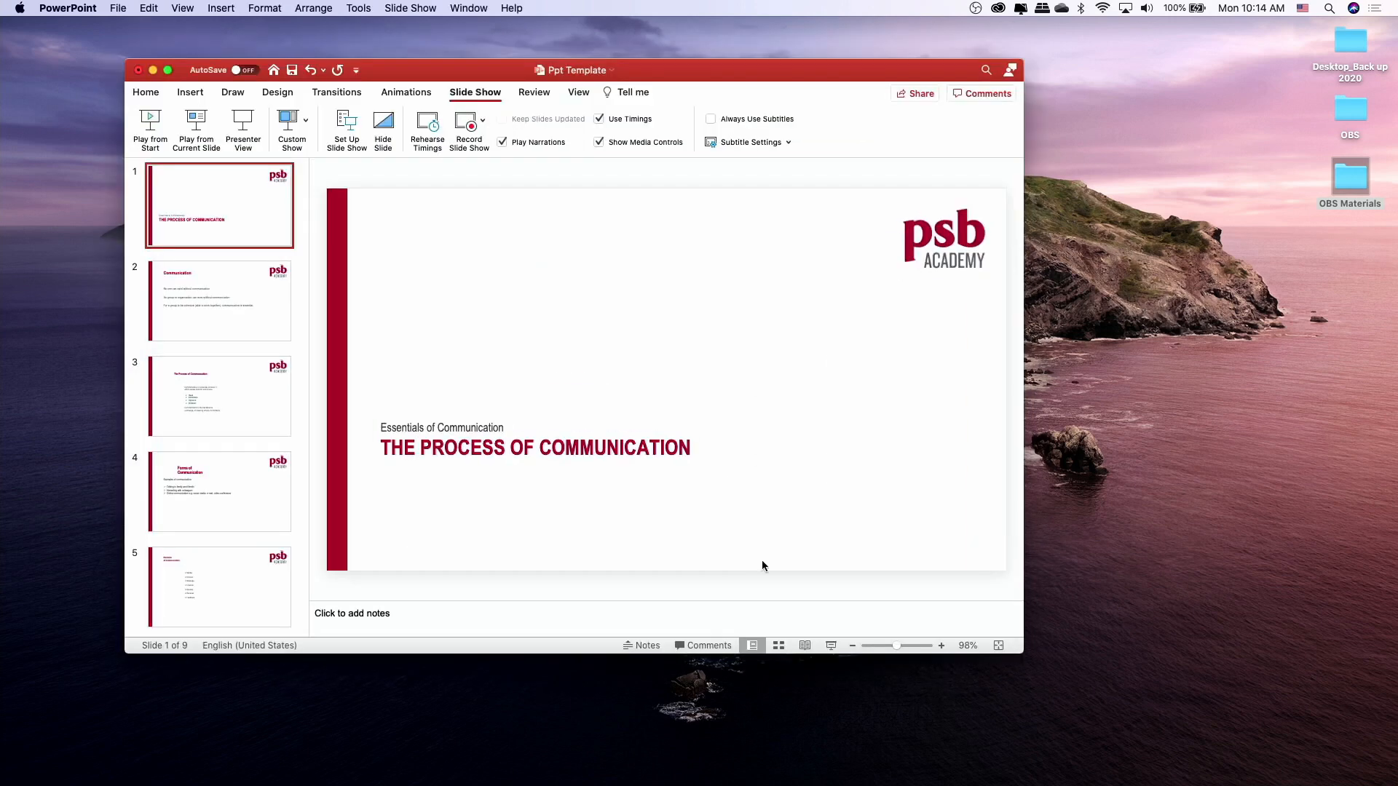
{"action": "left_click", "coordinate": [475, 92]}
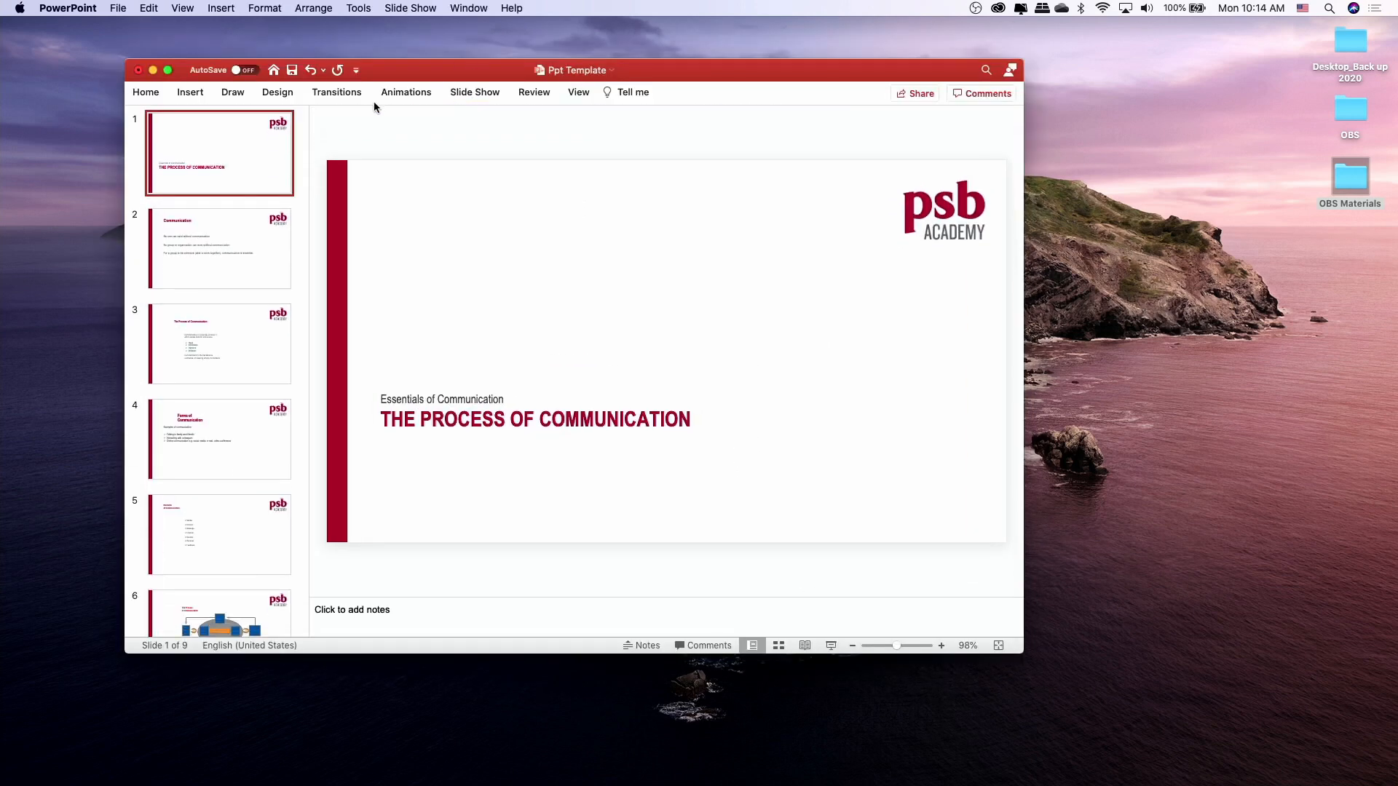
{"action": "left_click", "coordinate": [492, 89]}
{"action": "left_click", "coordinate": [346, 130]}
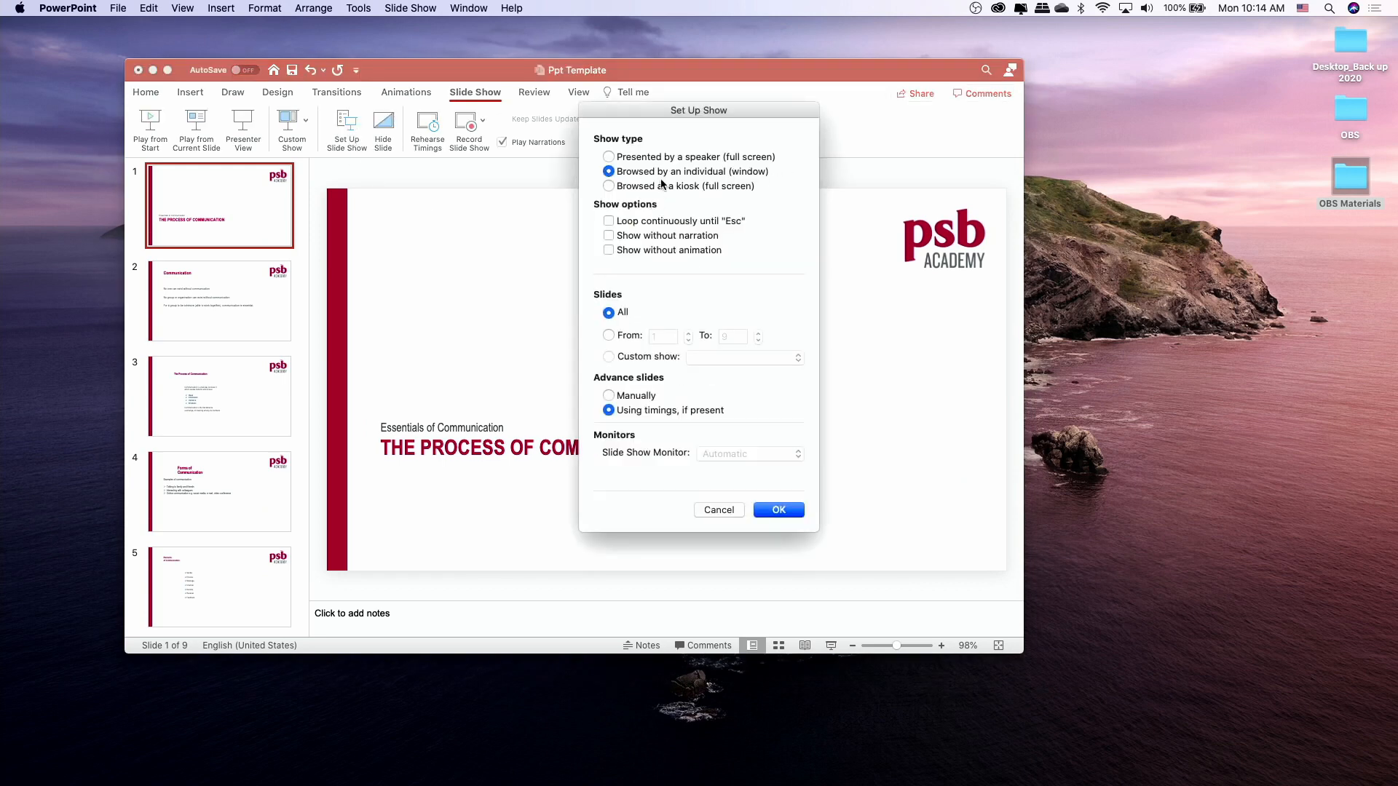
{"action": "left_click", "coordinate": [770, 510]}
{"action": "left_click", "coordinate": [832, 646]}
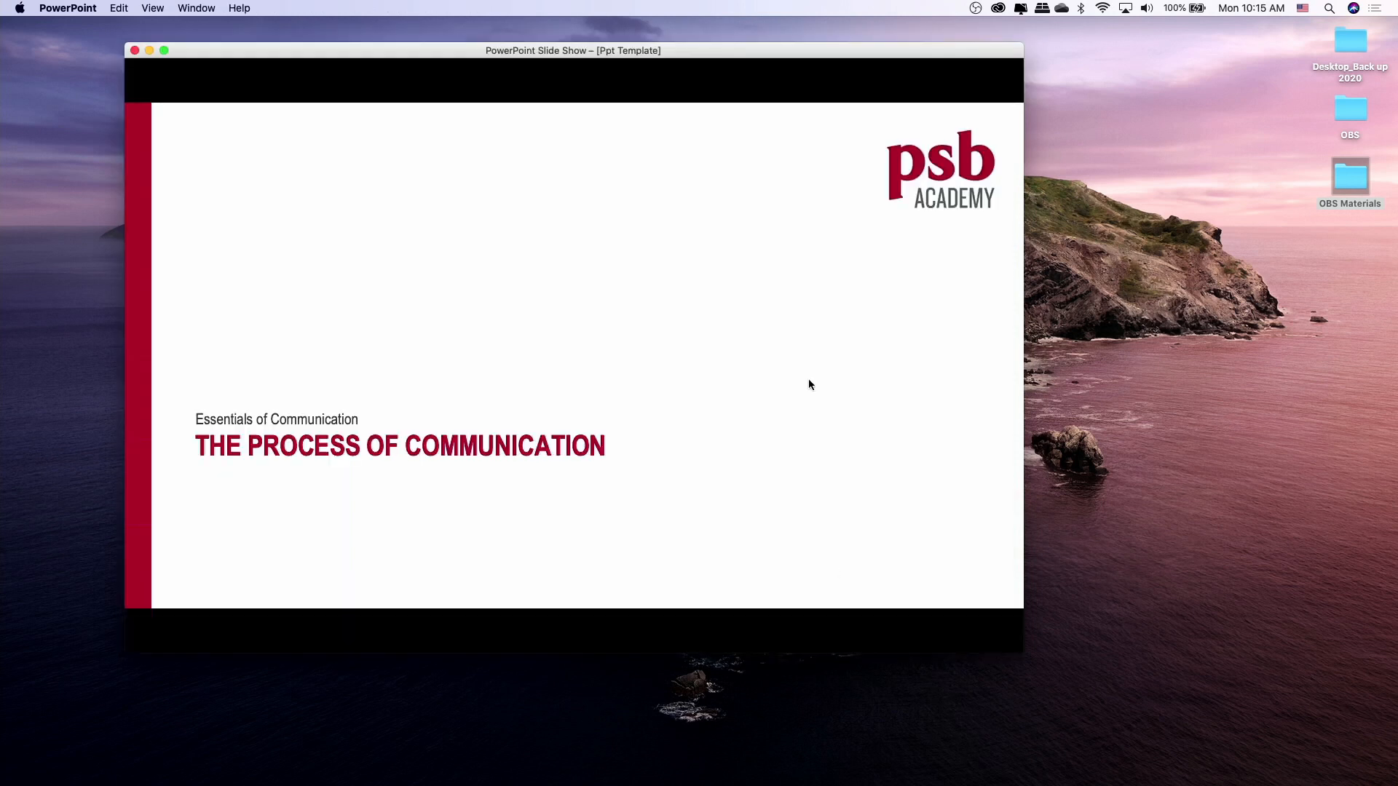
Move the slide show window to the desktop's upper corner and shrink it to the slide's proportions, without black bars.
{"action": "left_click_drag", "start_coordinate": [791, 60], "coordinate": [799, 91]}
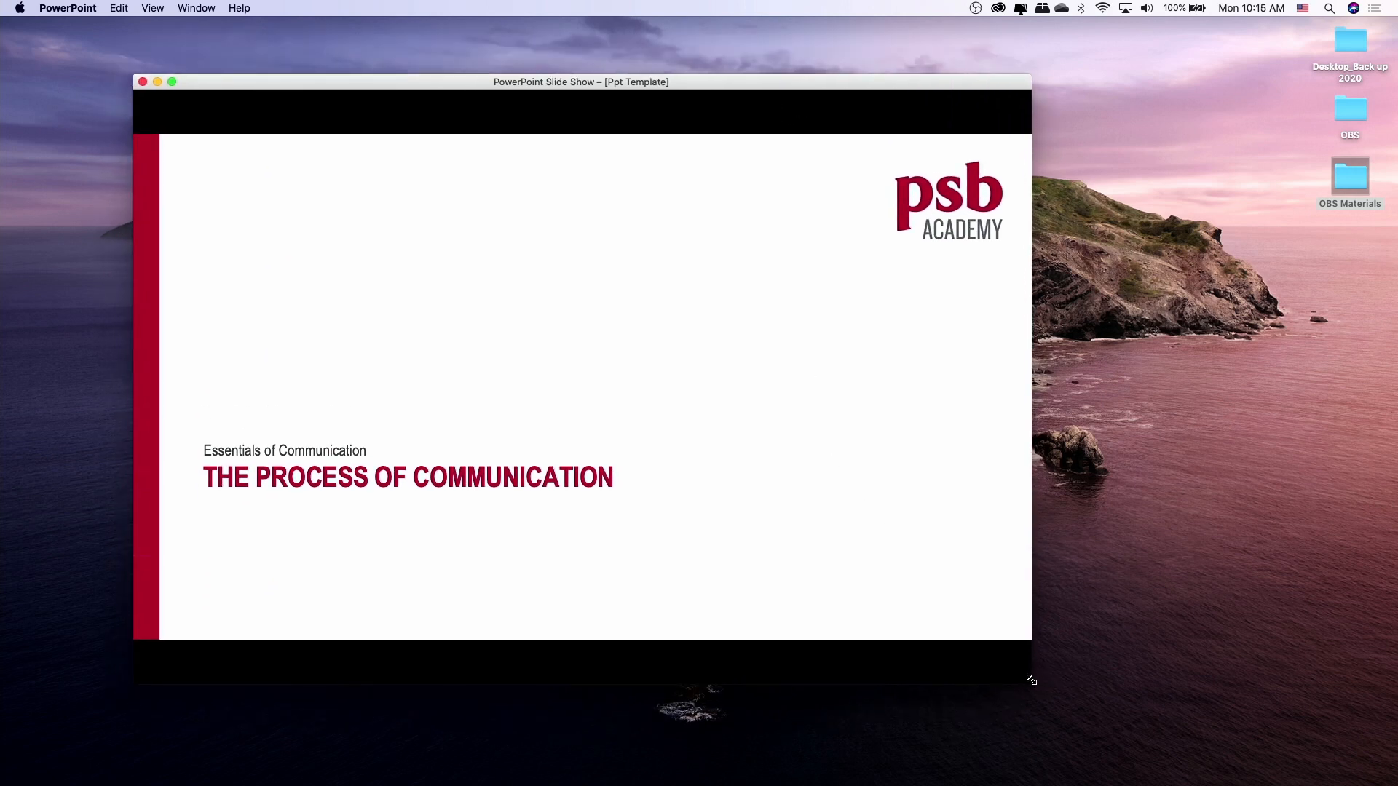
{"action": "left_click_drag", "start_coordinate": [1032, 680], "coordinate": [965, 424]}
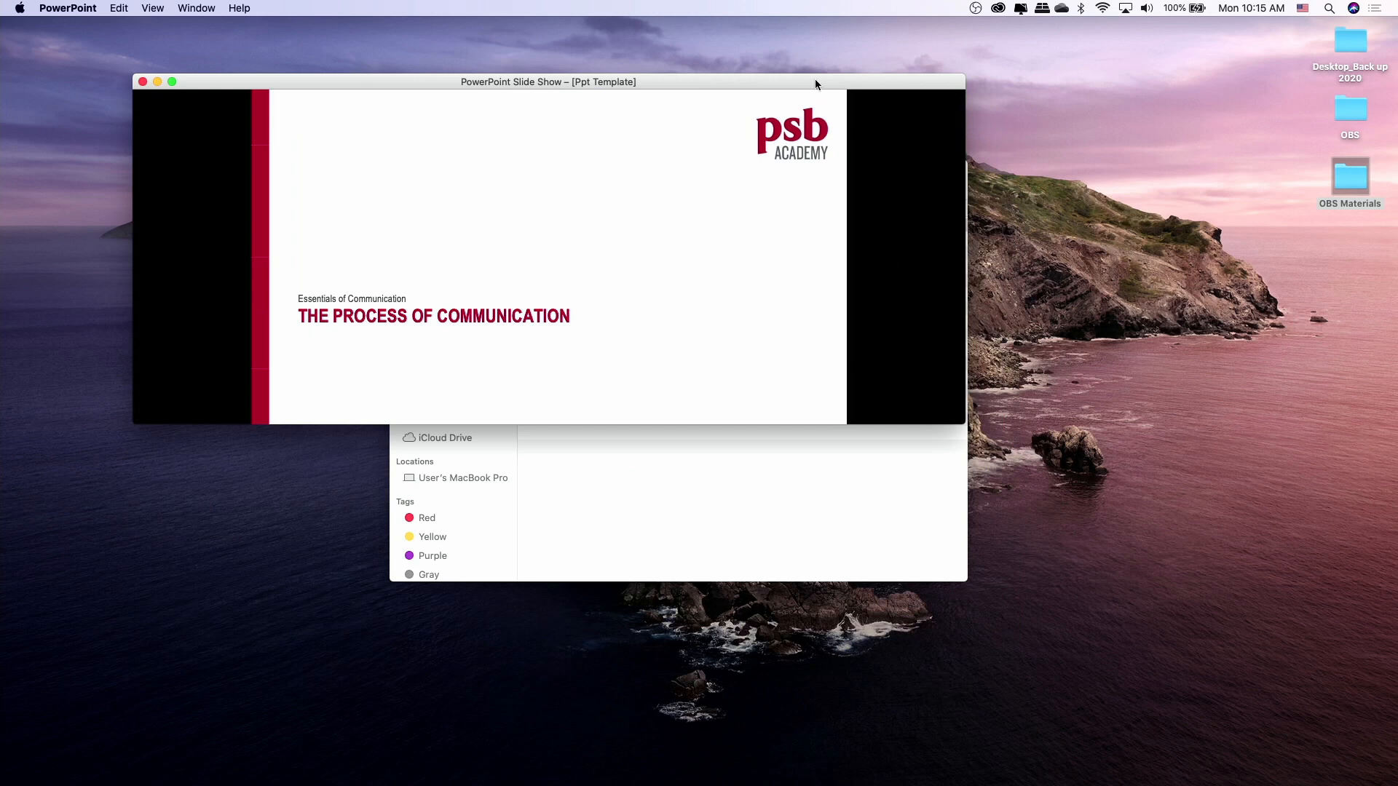
{"action": "left_click_drag", "start_coordinate": [814, 84], "coordinate": [687, 30]}
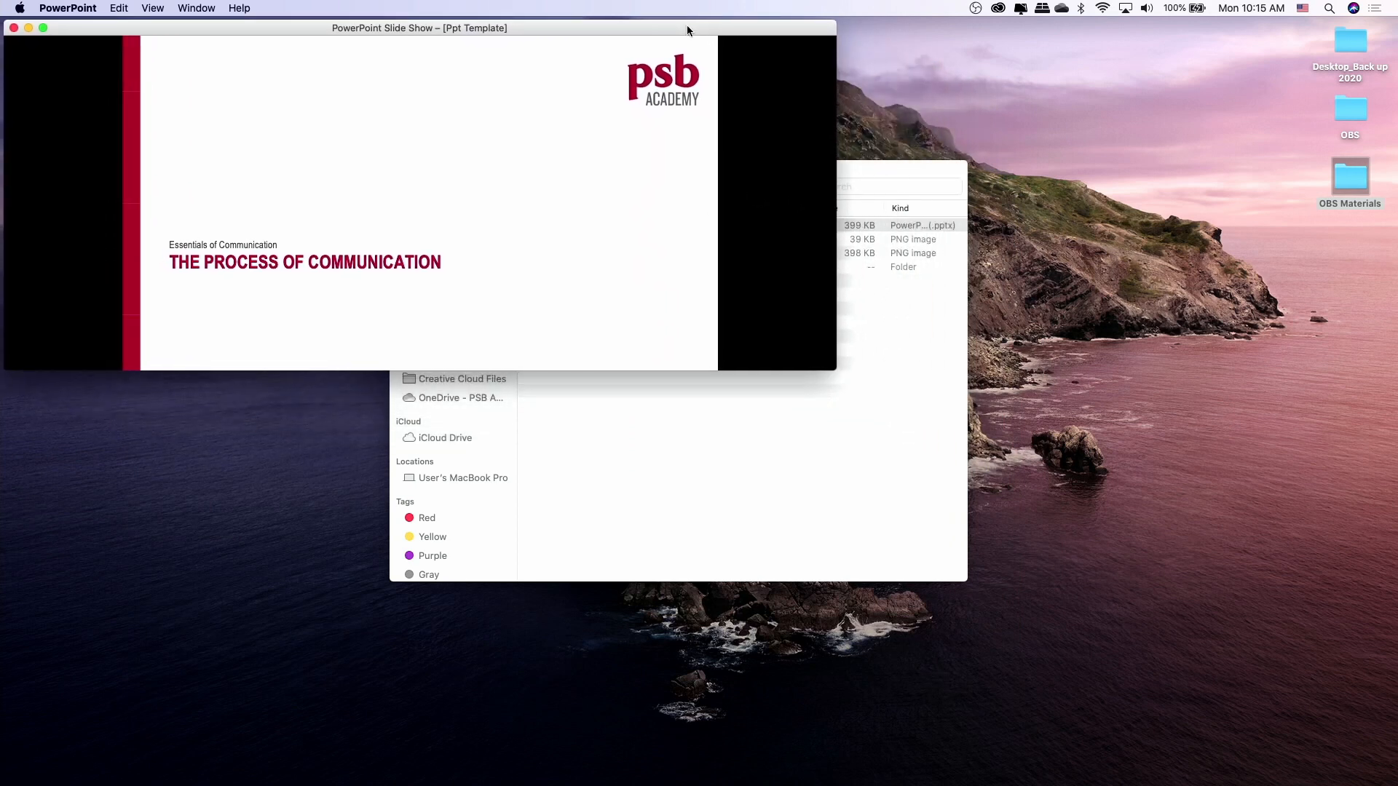
{"action": "left_click_drag", "start_coordinate": [832, 369], "coordinate": [701, 428]}
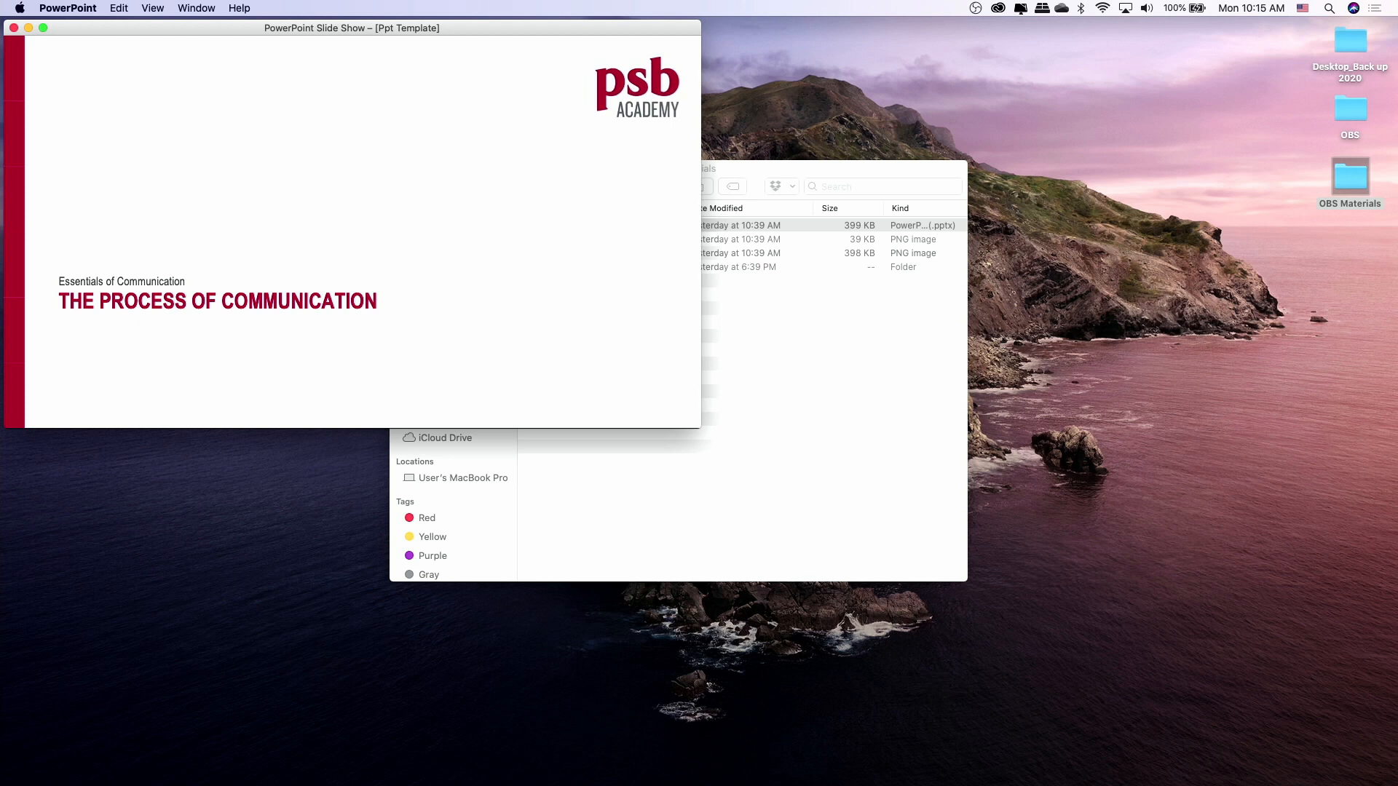
{"action": "left_click_drag", "start_coordinate": [696, 426], "coordinate": [732, 445]}
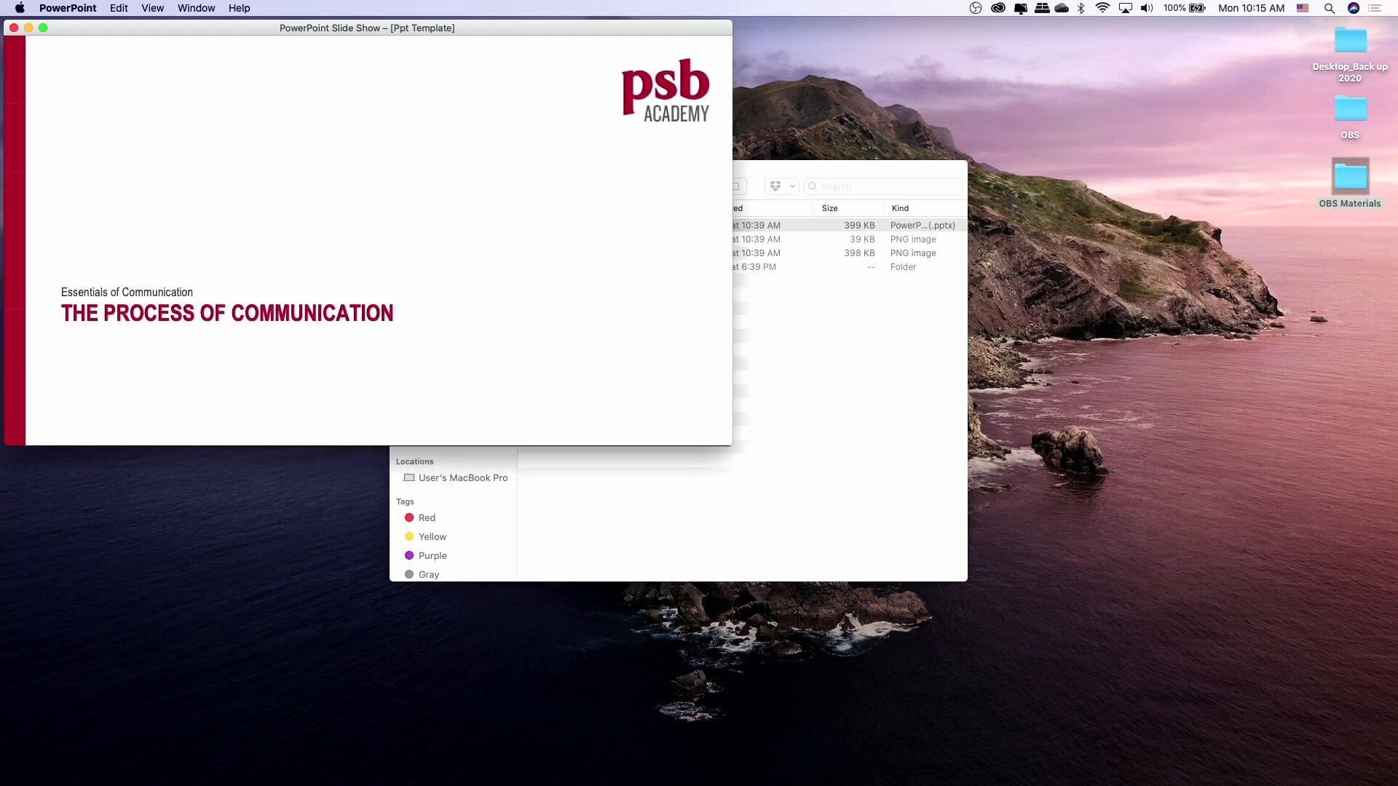
Minimize the Finder window behind the slide show and bring the slide show back into focus.
{"action": "left_click", "coordinate": [775, 473]}
{"action": "left_click", "coordinate": [415, 167]}
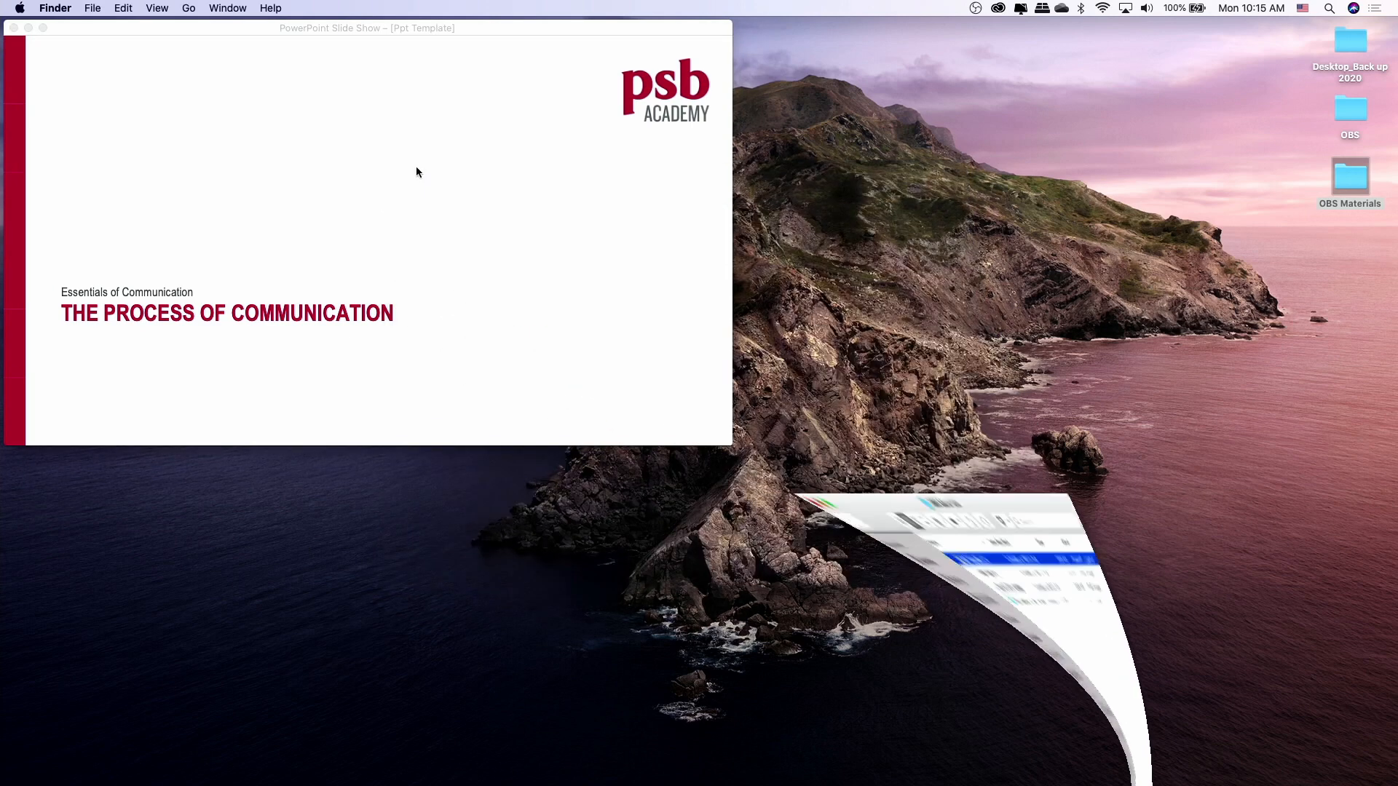
{"action": "left_click", "coordinate": [501, 29]}
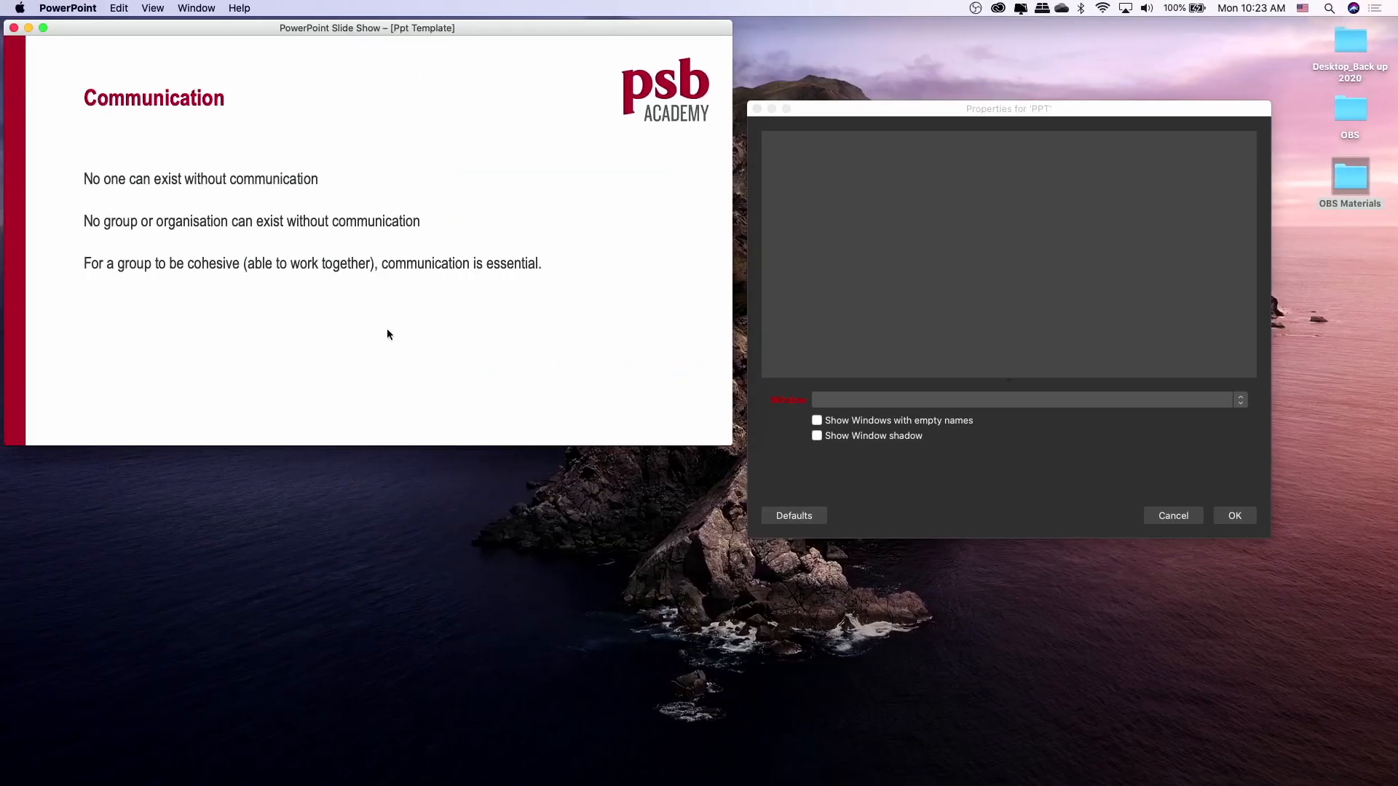
Switch to OBS and add a new Window Capture source named PPT to the Powerpoint scene.
{"action": "left_click", "coordinate": [1197, 514]}
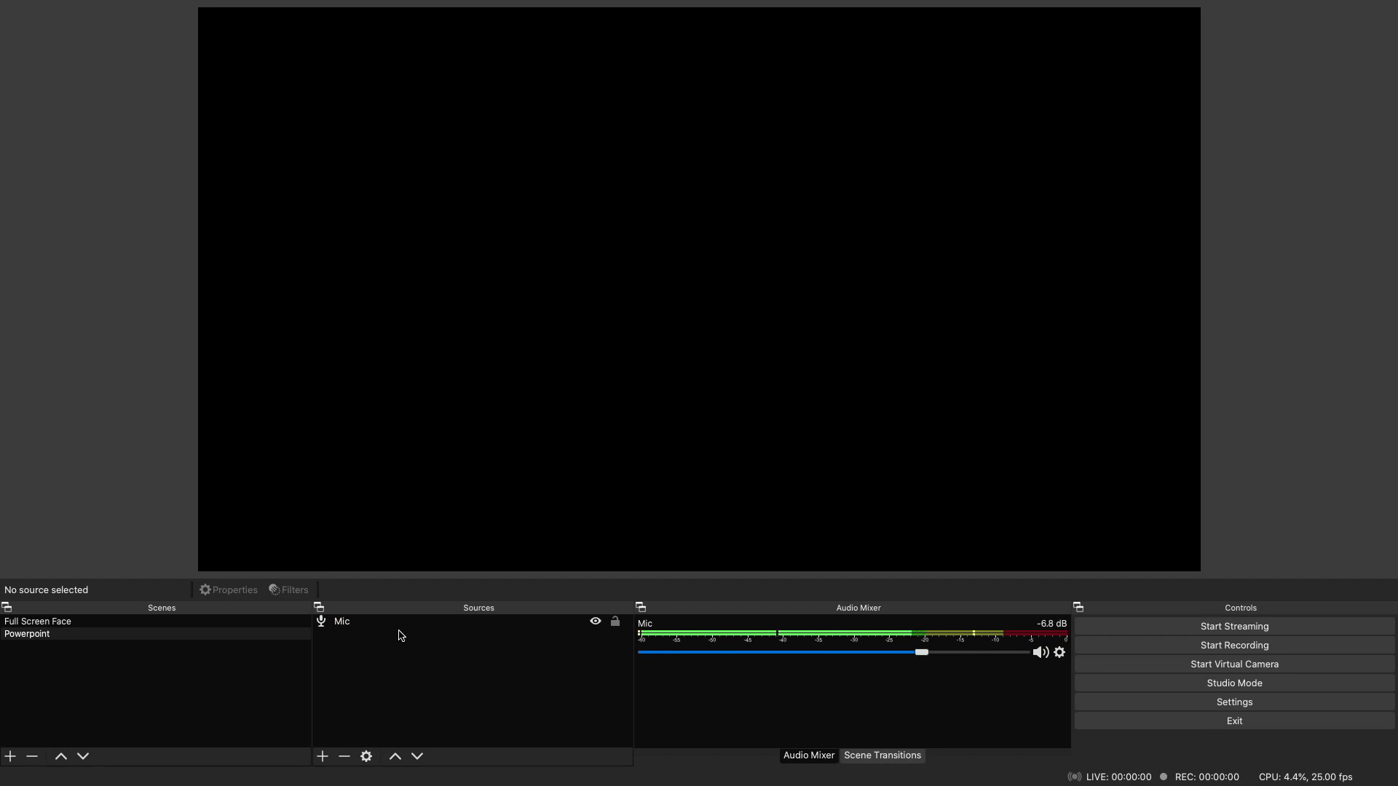
{"action": "left_click", "coordinate": [327, 757]}
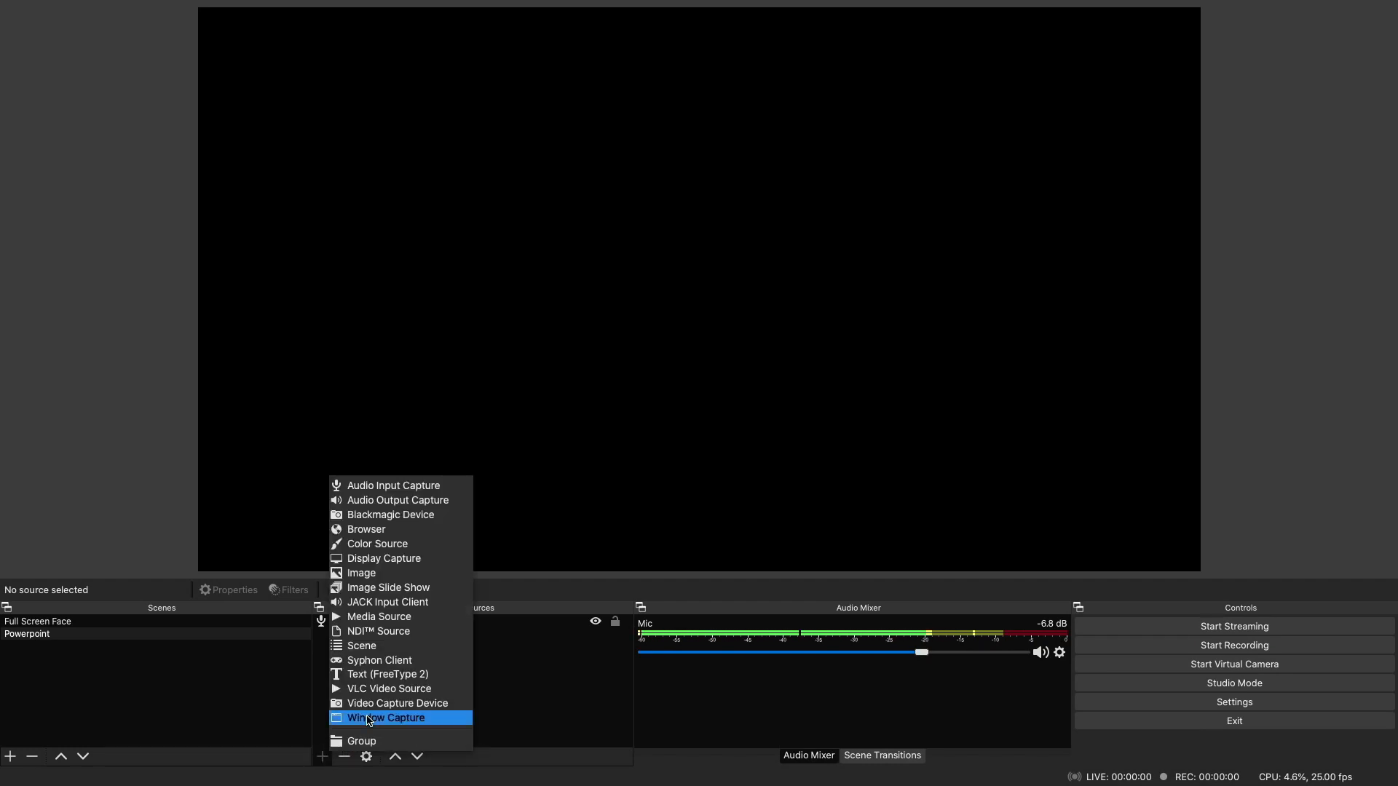
{"action": "left_click", "coordinate": [369, 719]}
{"action": "type", "text": "PPT"}
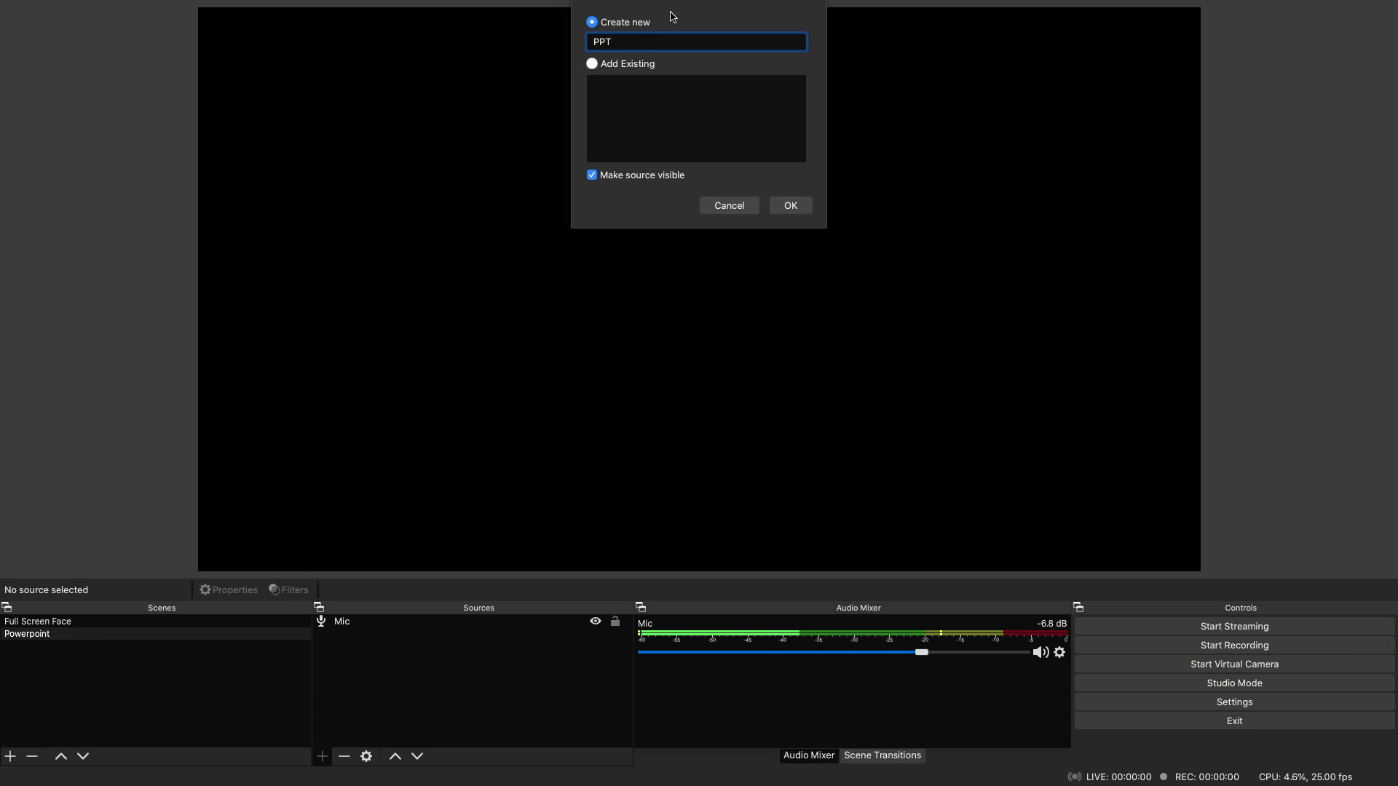
{"action": "left_click", "coordinate": [789, 206]}
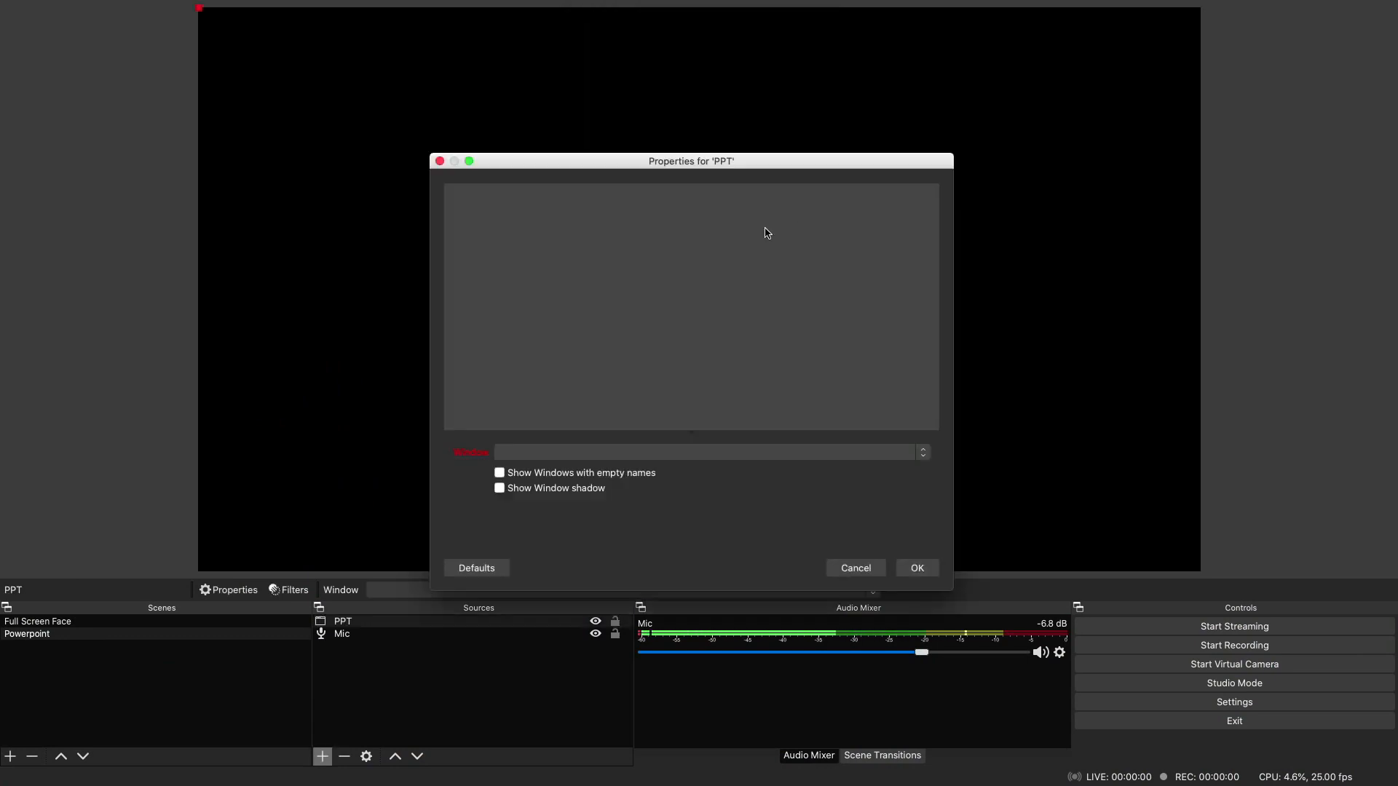
{"action": "left_click", "coordinate": [876, 454]}
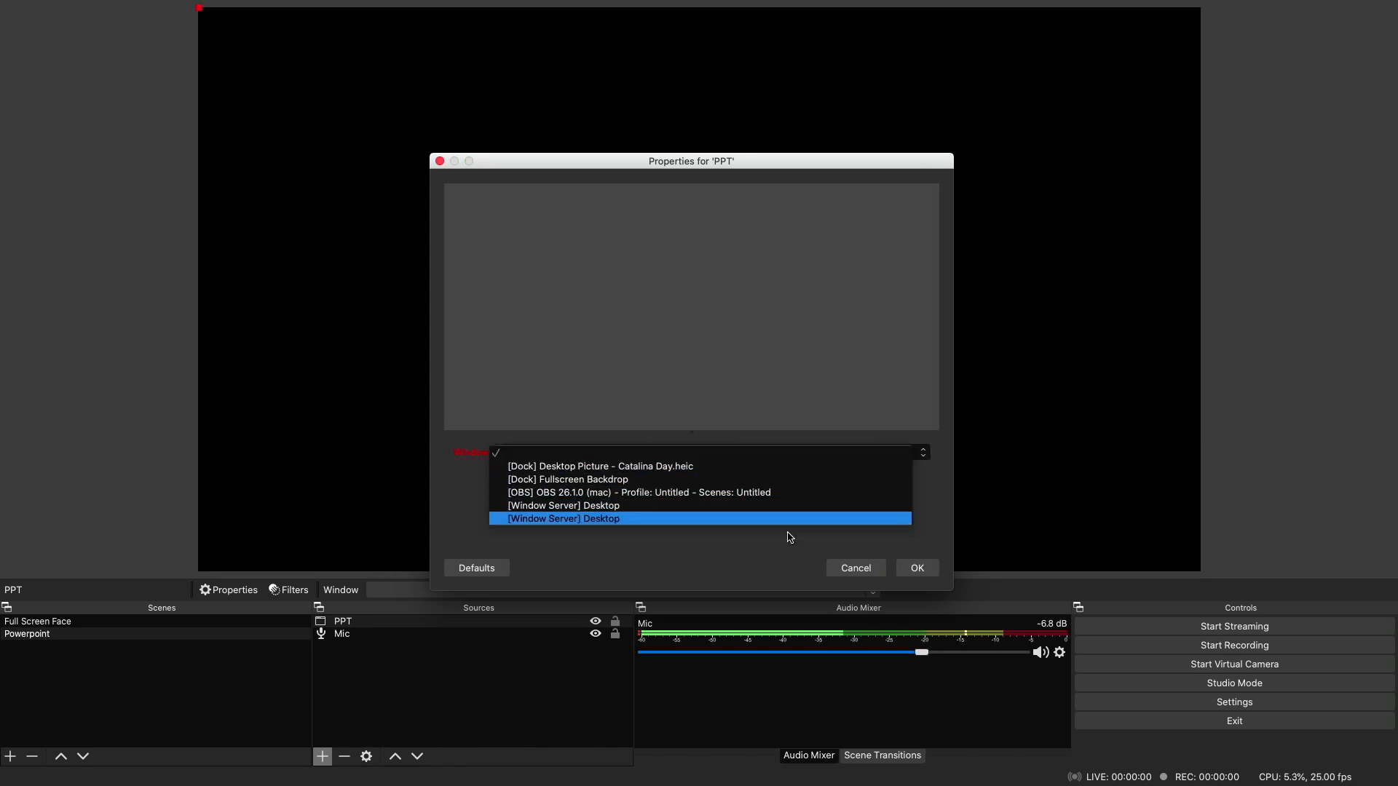
{"action": "left_click", "coordinate": [876, 570]}
{"action": "left_click", "coordinate": [856, 568]}
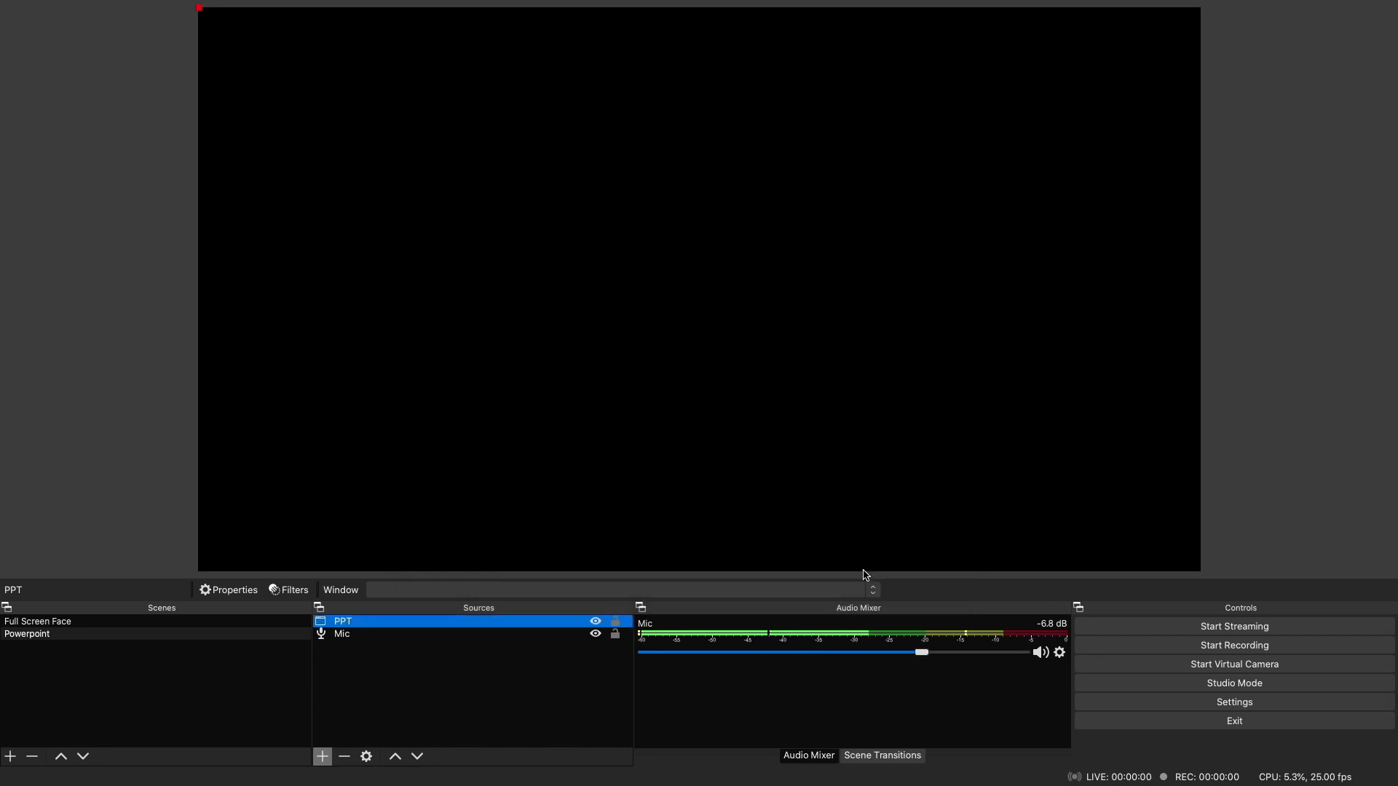
Take OBS out of full screen and look through the windows available for capture in the PPT source's properties.
{"action": "left_click", "coordinate": [40, 25]}
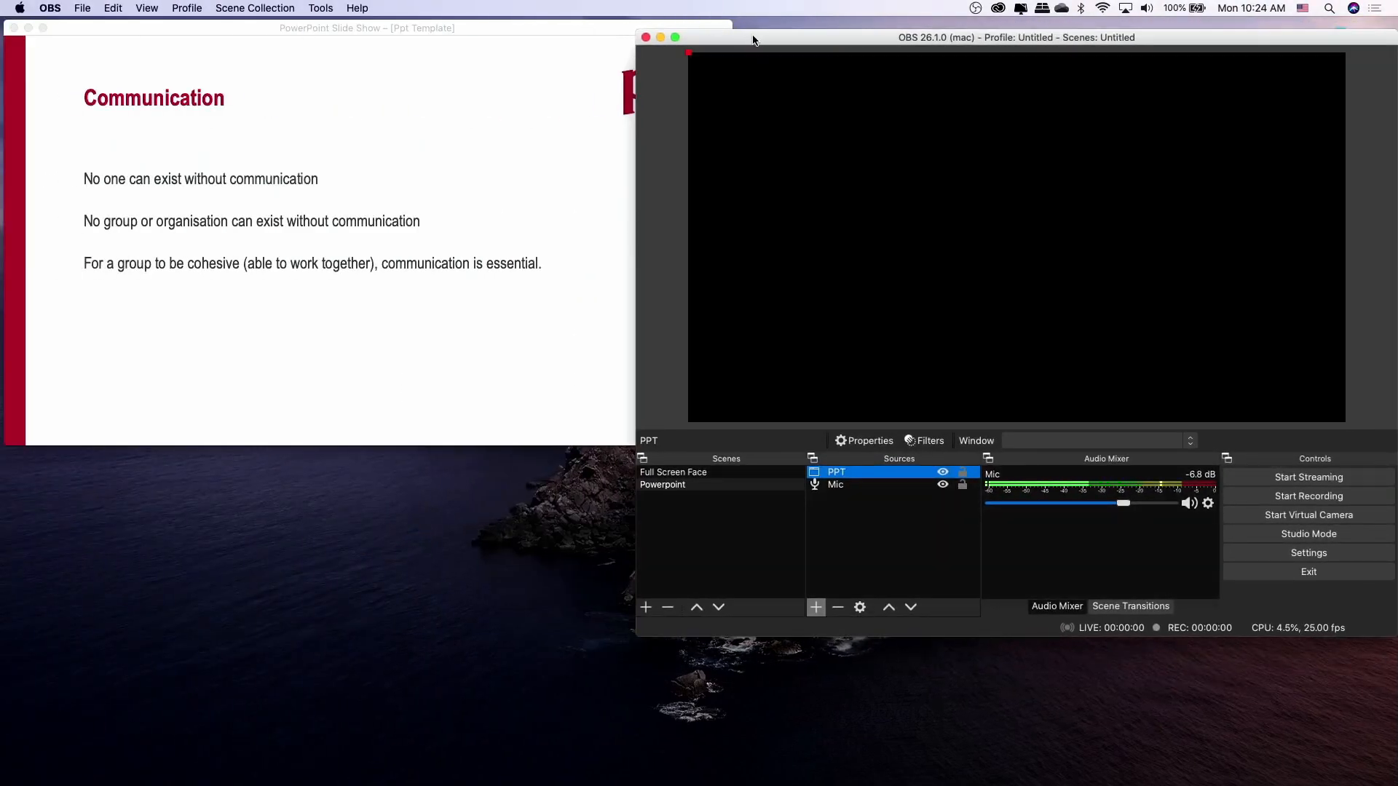
{"action": "double_click", "coordinate": [863, 473]}
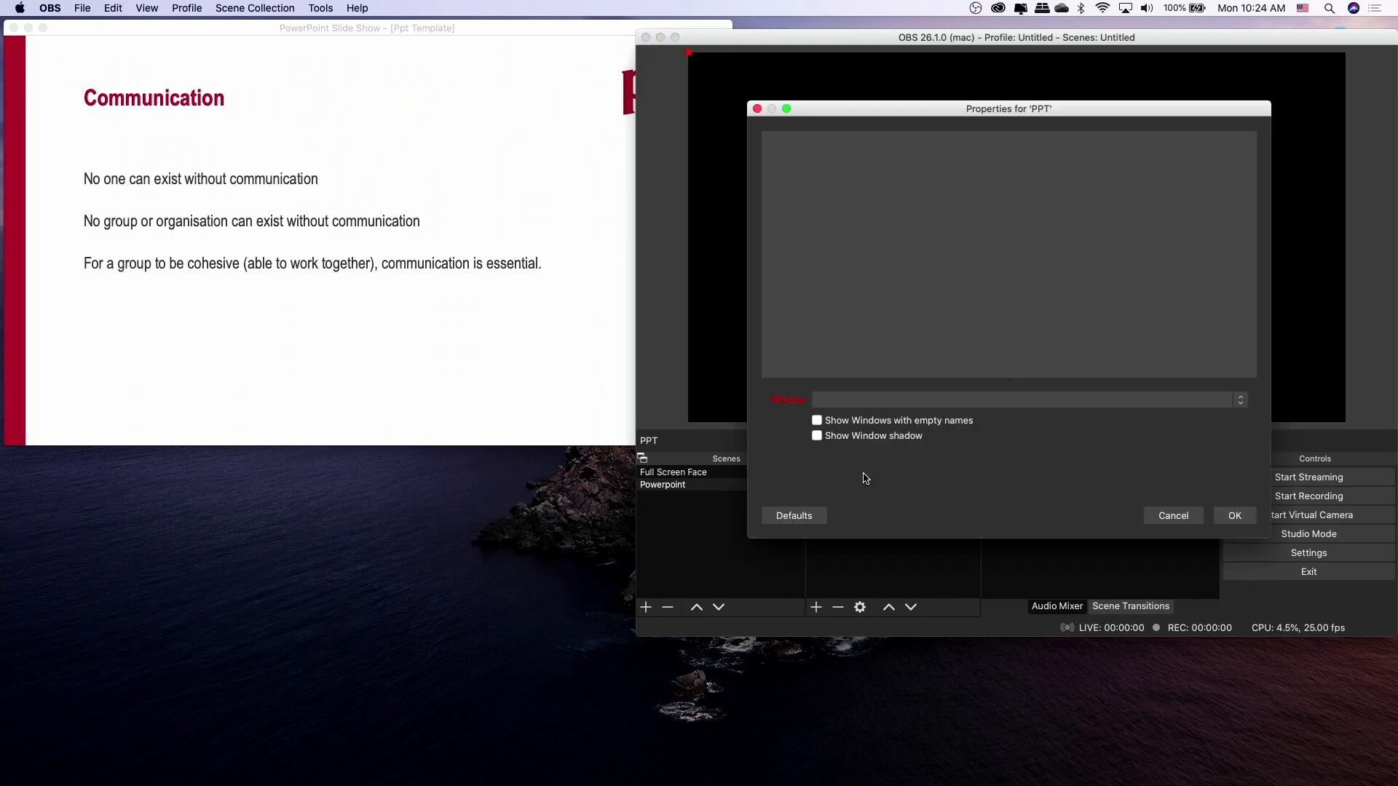
{"action": "left_click", "coordinate": [900, 402]}
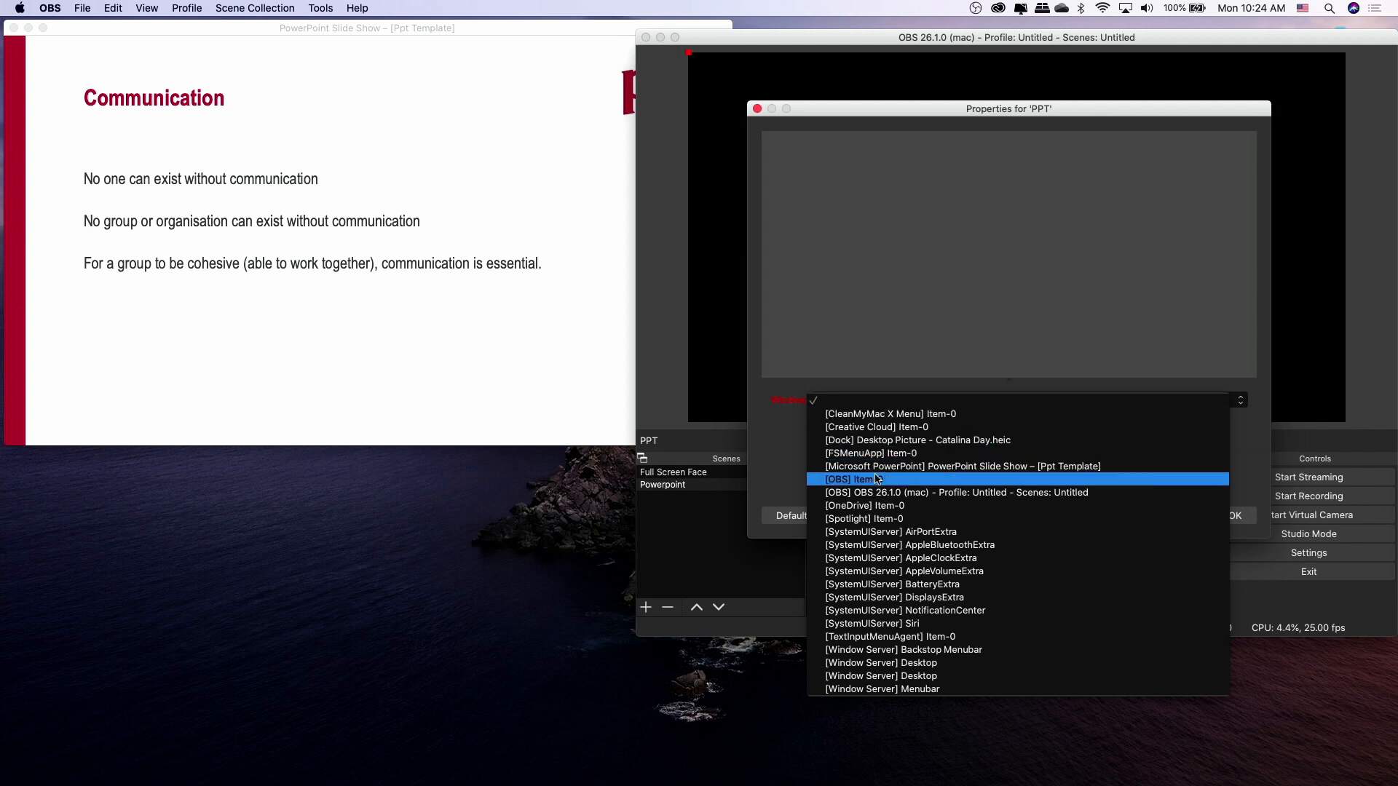
{"action": "left_click", "coordinate": [746, 43]}
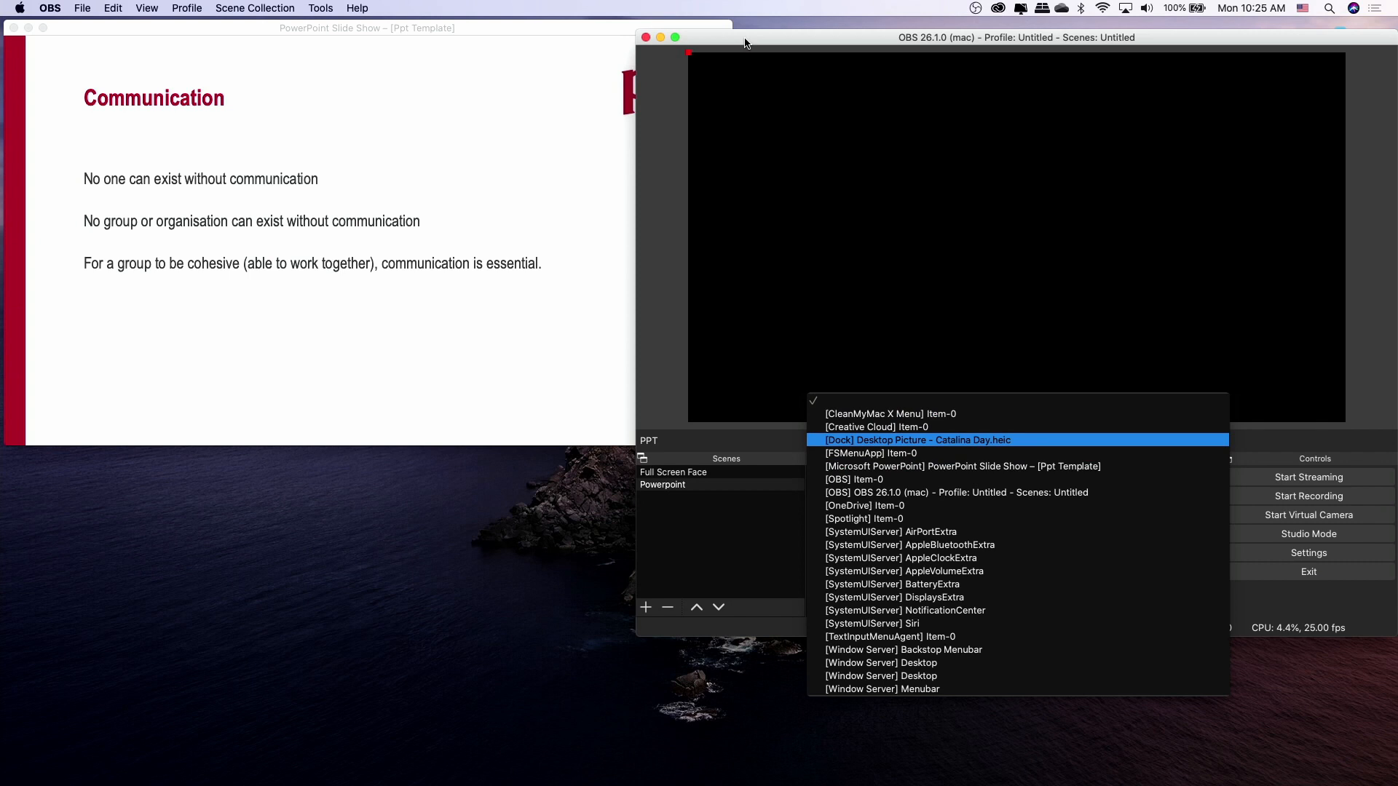
{"action": "left_click", "coordinate": [755, 558]}
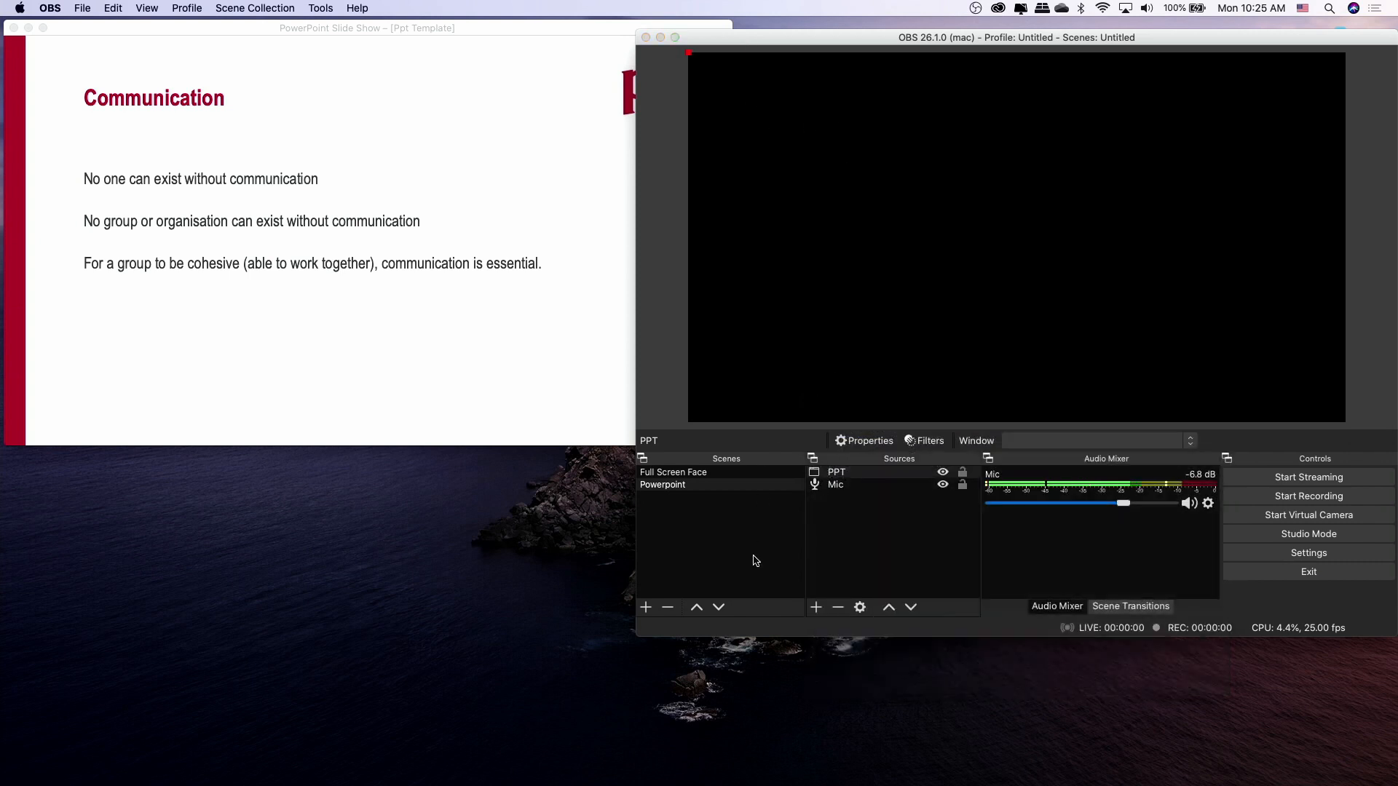
Shrink the PowerPoint slide show and OBS windows so that they sit side by side without overlapping.
{"action": "left_click", "coordinate": [837, 471]}
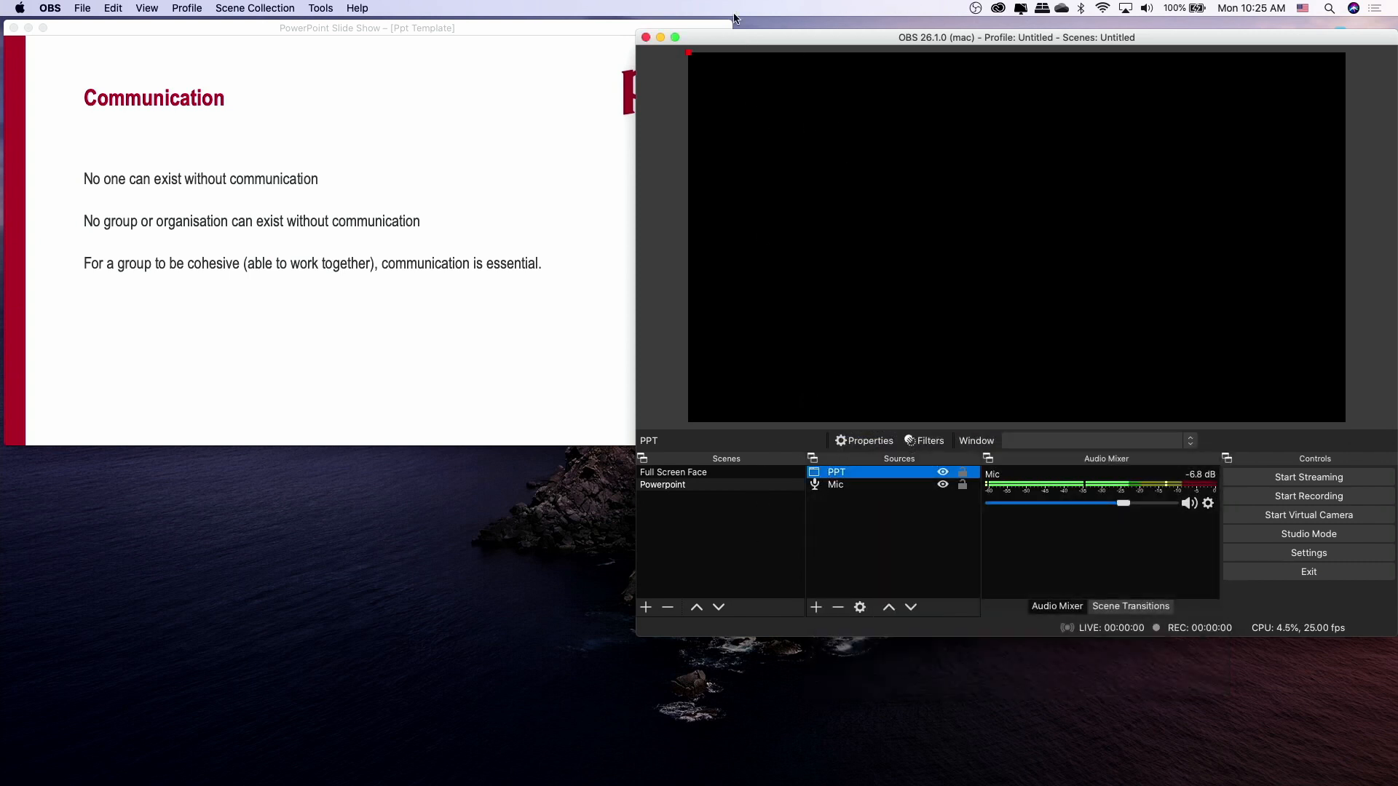
{"action": "left_click", "coordinate": [445, 34]}
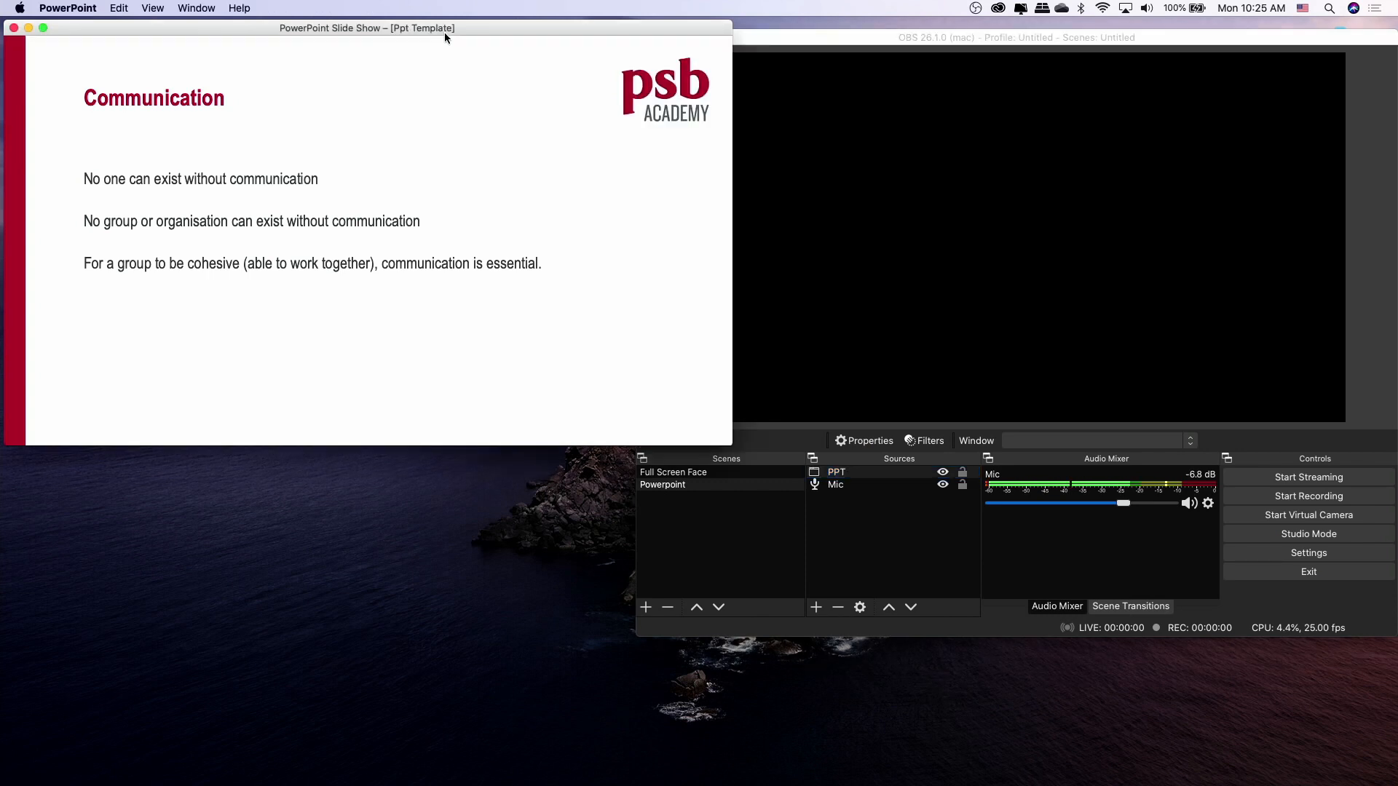
{"action": "left_click_drag", "start_coordinate": [724, 445], "coordinate": [678, 420]}
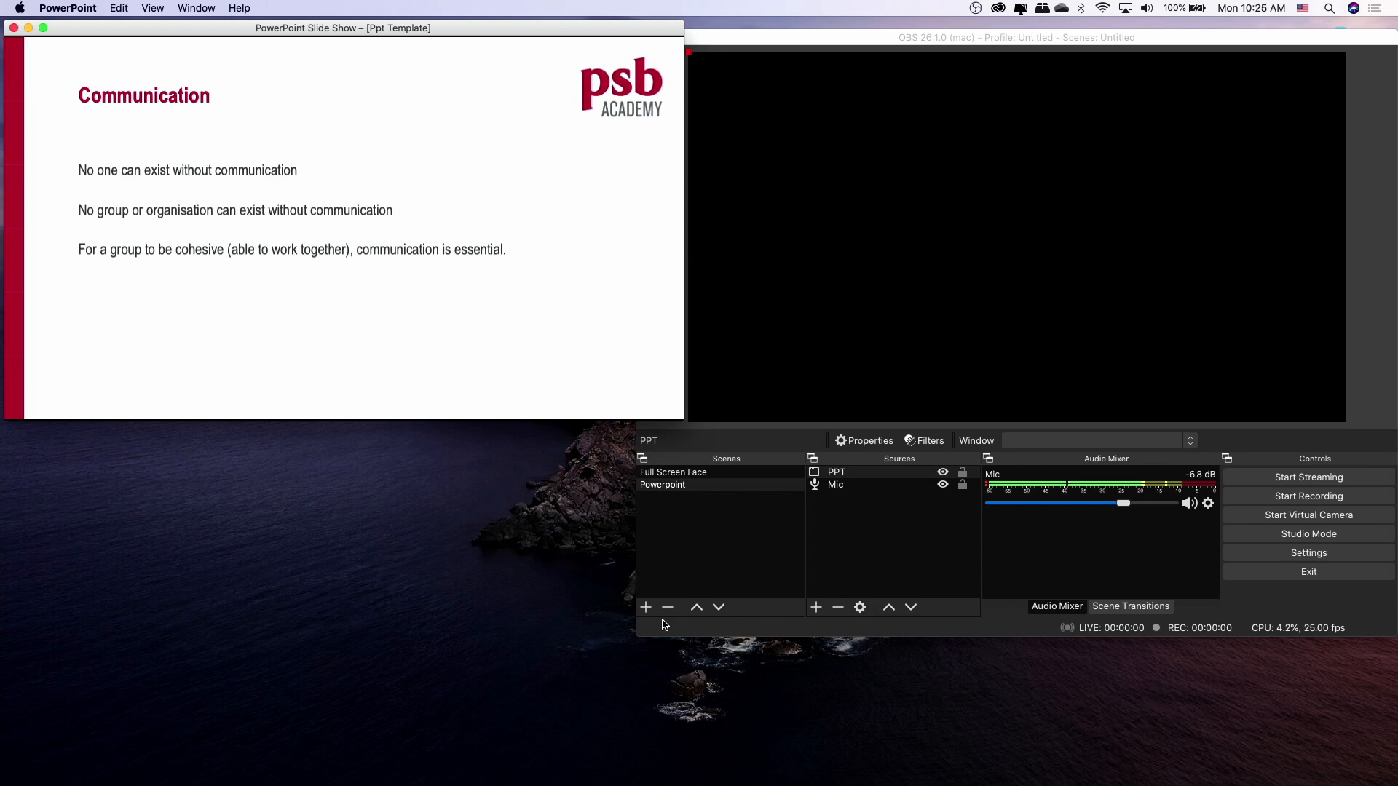
{"action": "left_click", "coordinate": [638, 640]}
{"action": "left_click", "coordinate": [642, 637]}
{"action": "left_click_drag", "start_coordinate": [642, 637], "coordinate": [690, 623]}
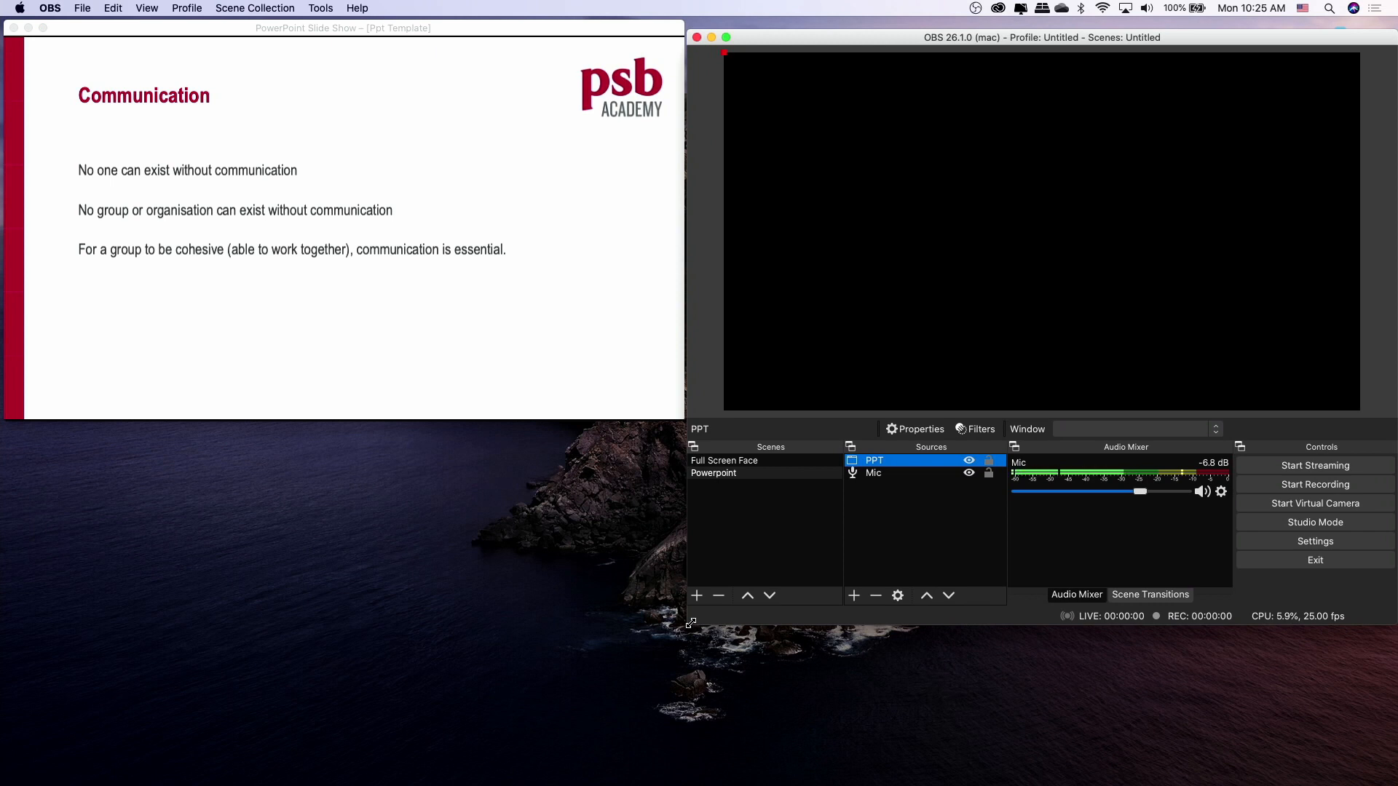
Set the PPT source to capture the window [Microsoft PowerPoint] PowerPoint Slide Show – [Ppt Template].
{"action": "double_click", "coordinate": [890, 466]}
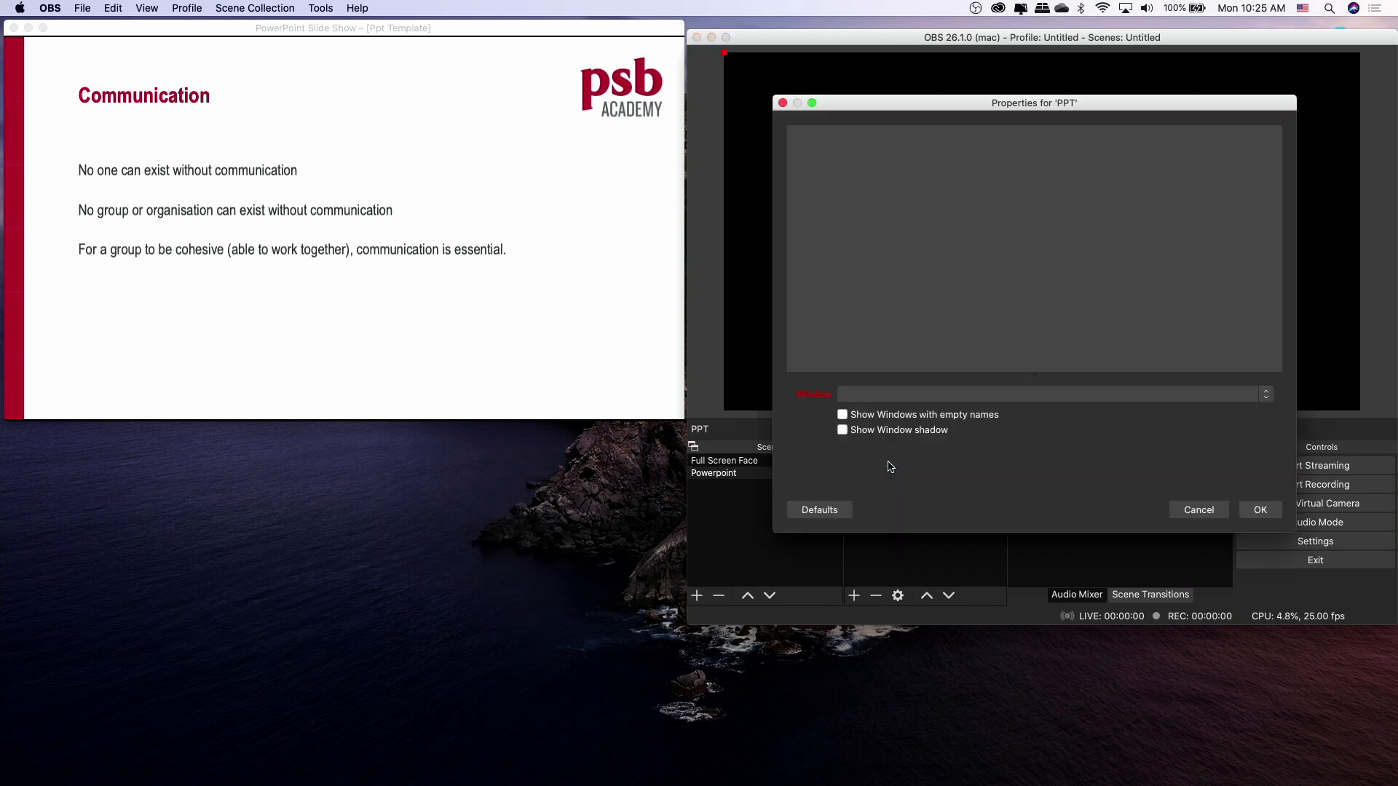
{"action": "left_click", "coordinate": [914, 396]}
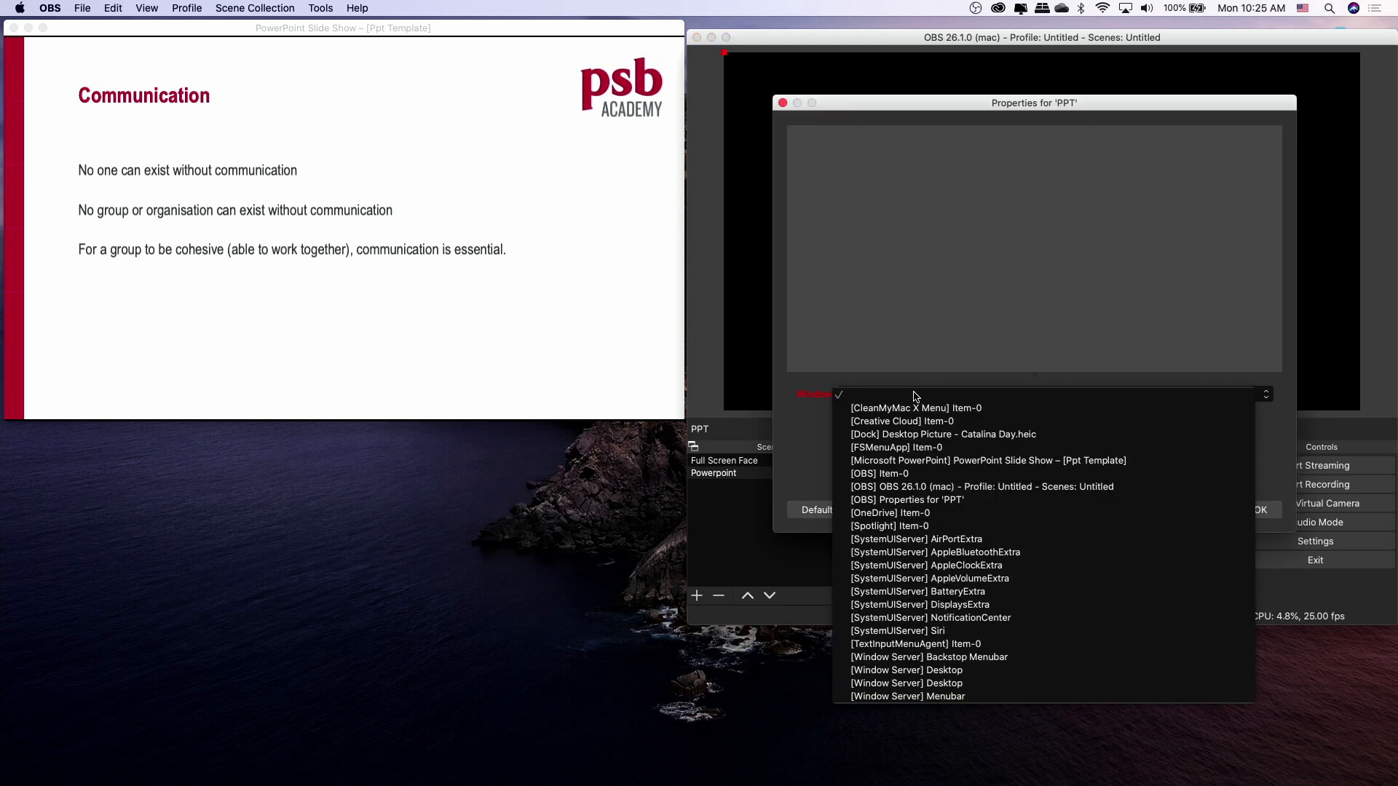
{"action": "left_click", "coordinate": [936, 462]}
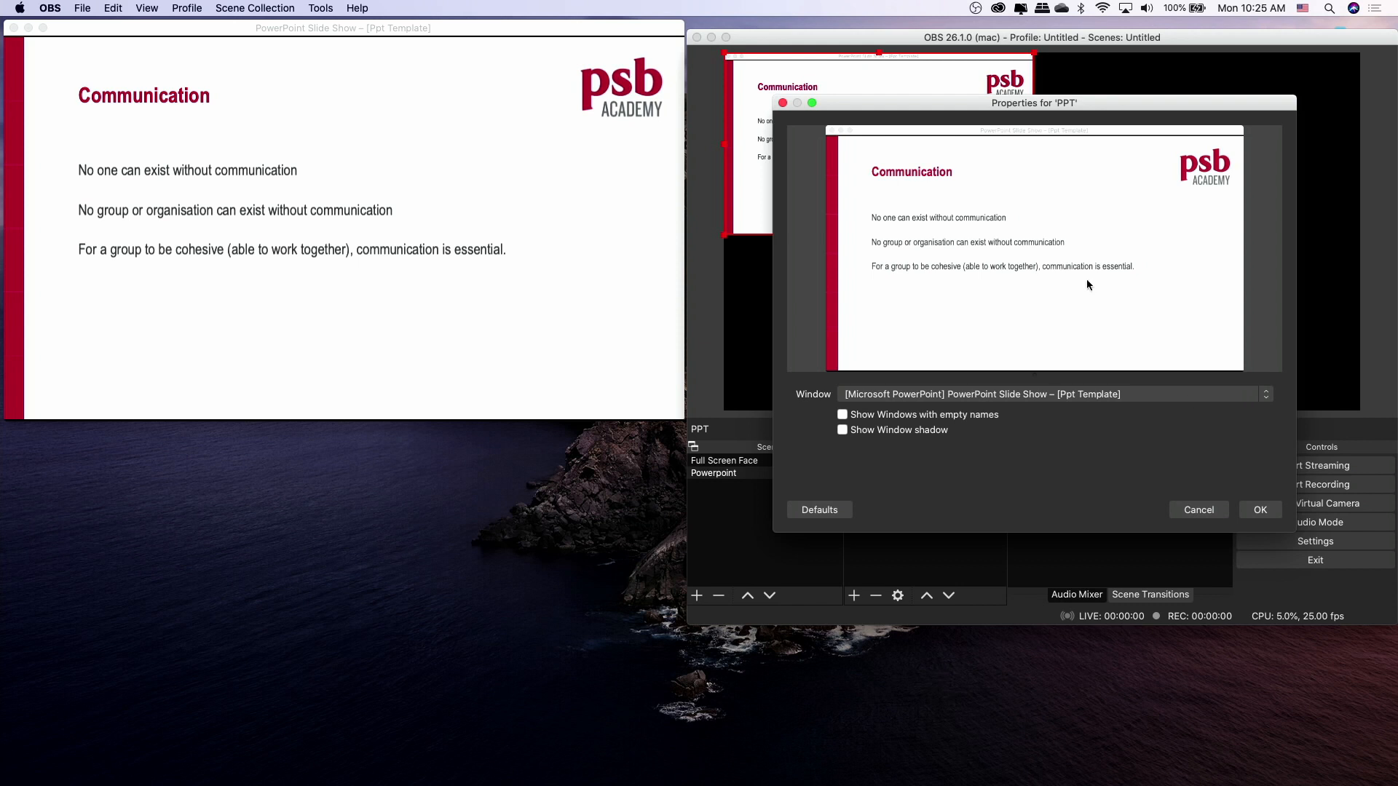
{"action": "left_click", "coordinate": [1259, 511]}
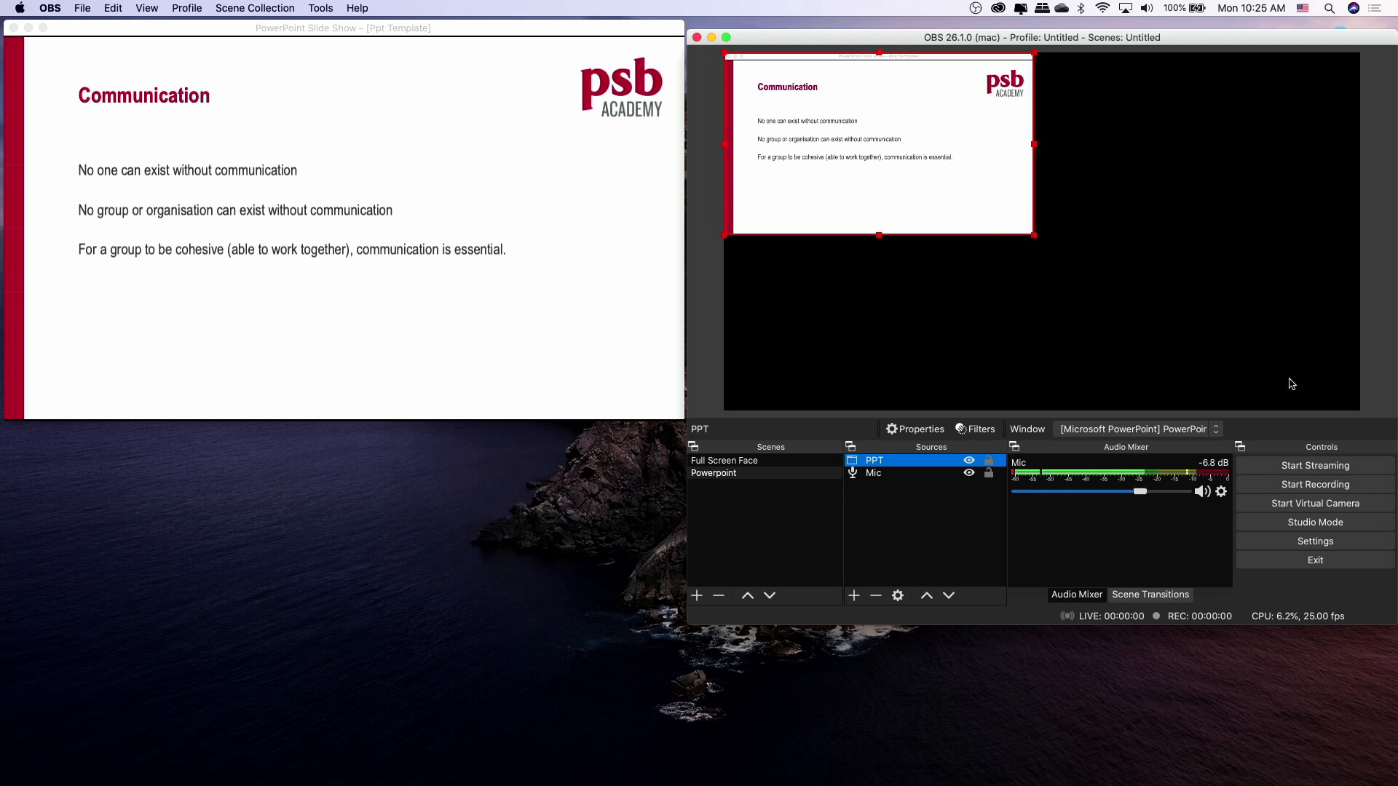
Fit the PPT source to the screen in the preview and leave the source selected.
{"action": "right_click", "coordinate": [858, 180]}
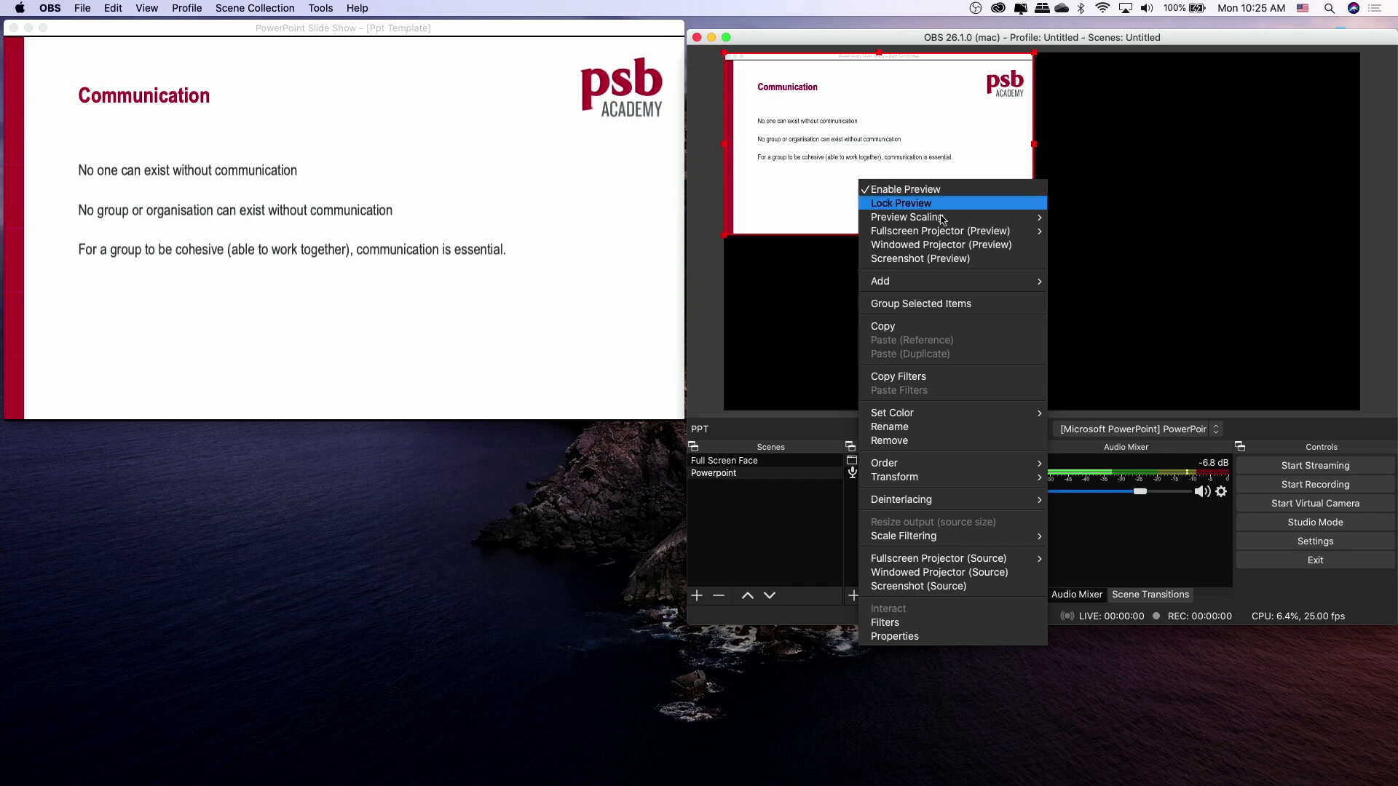
{"action": "mouse_move", "coordinate": [961, 478]}
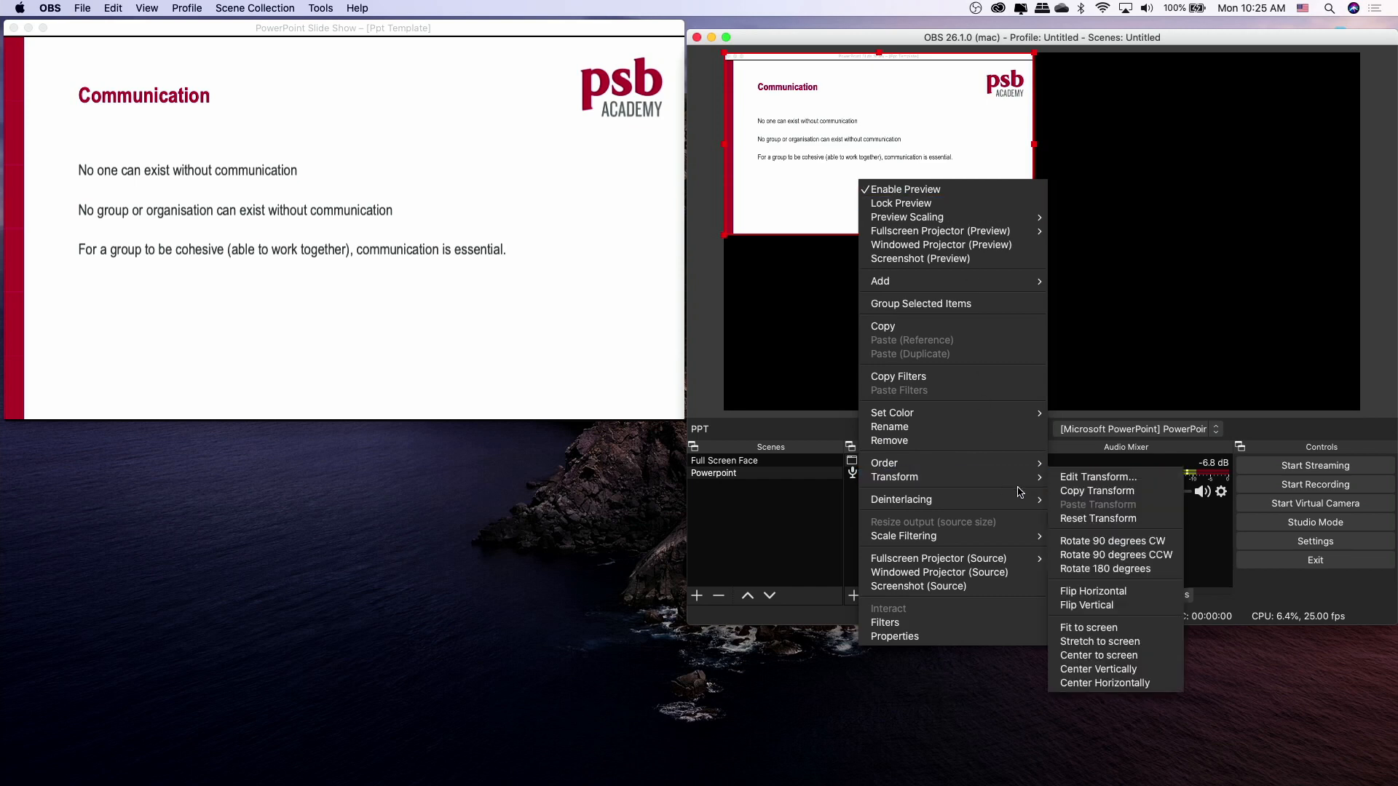
{"action": "left_click", "coordinate": [1088, 628]}
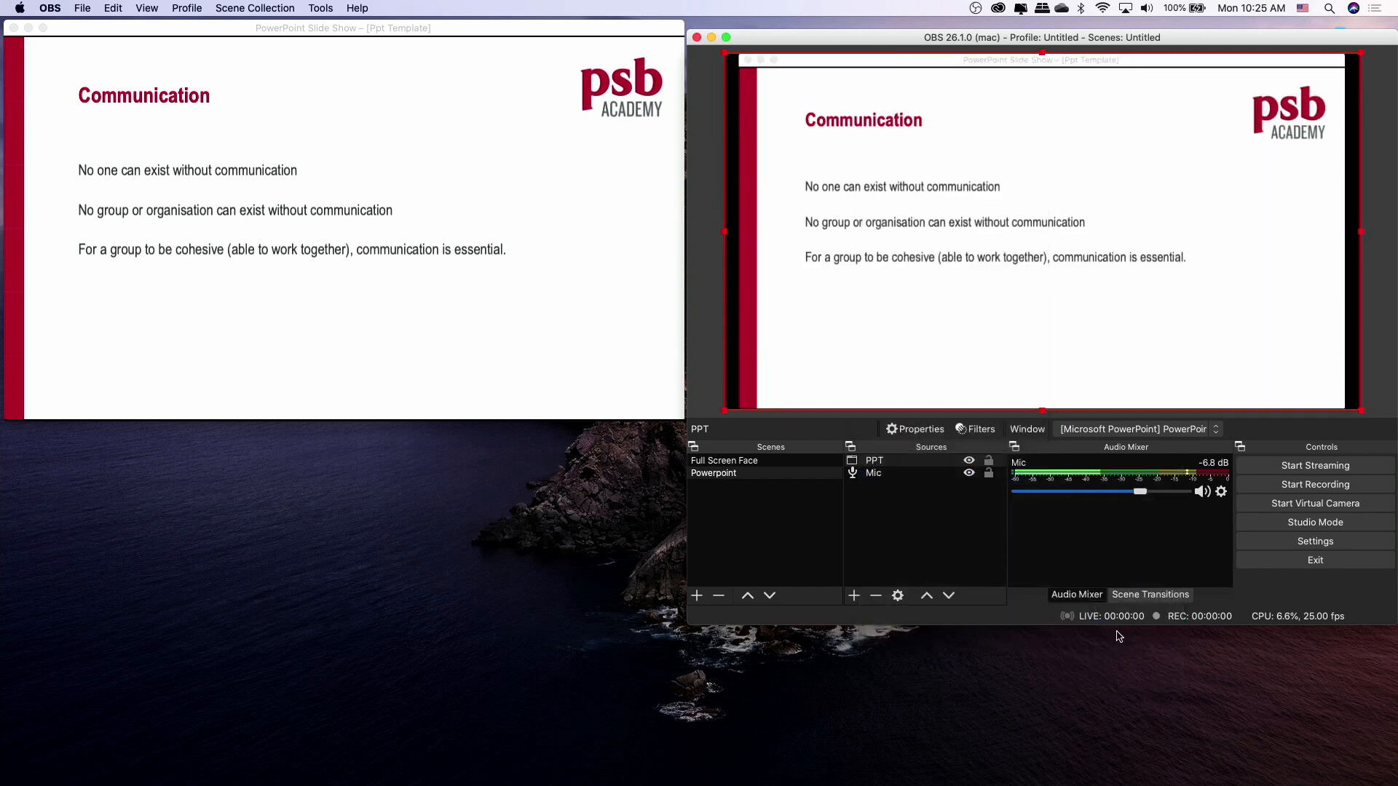
{"action": "left_click", "coordinate": [701, 358]}
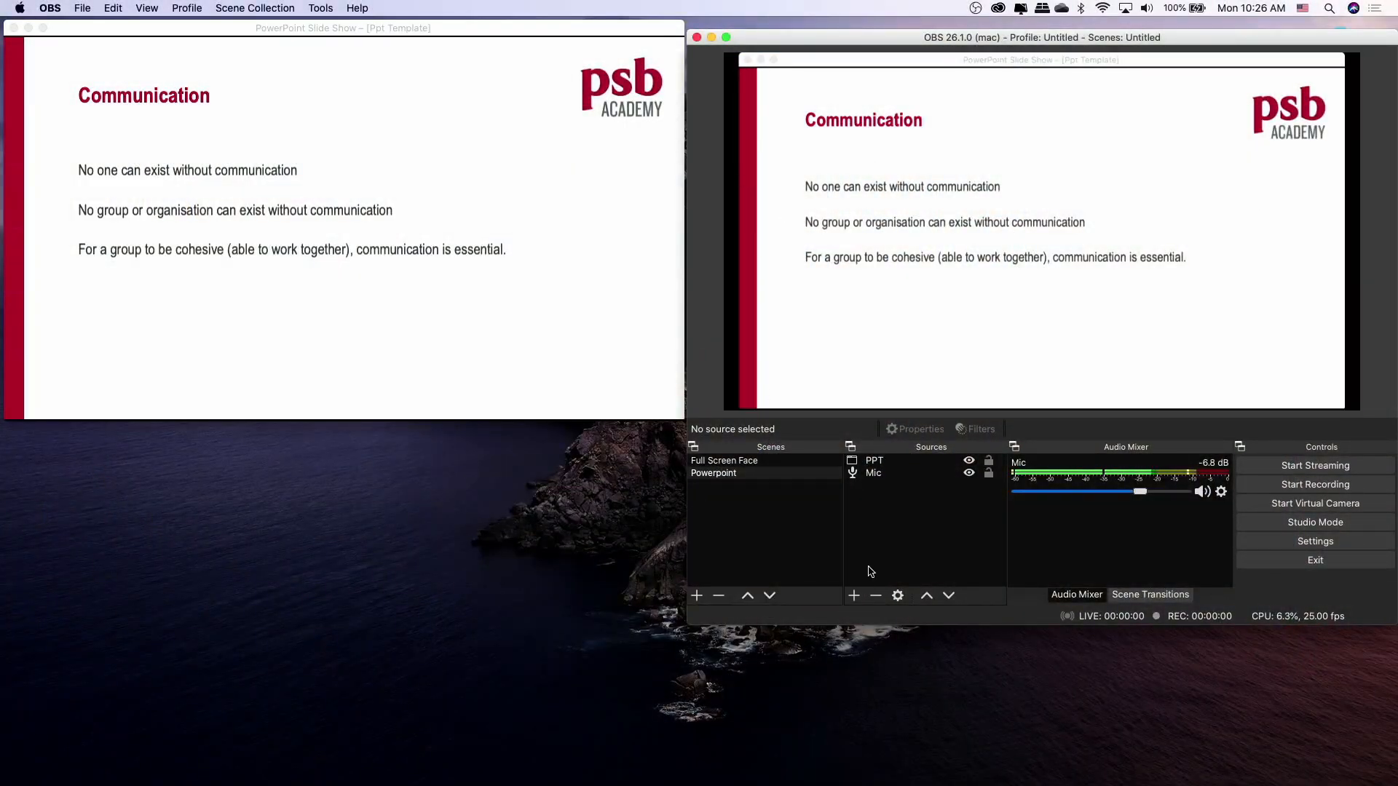
{"action": "left_click", "coordinate": [889, 465]}
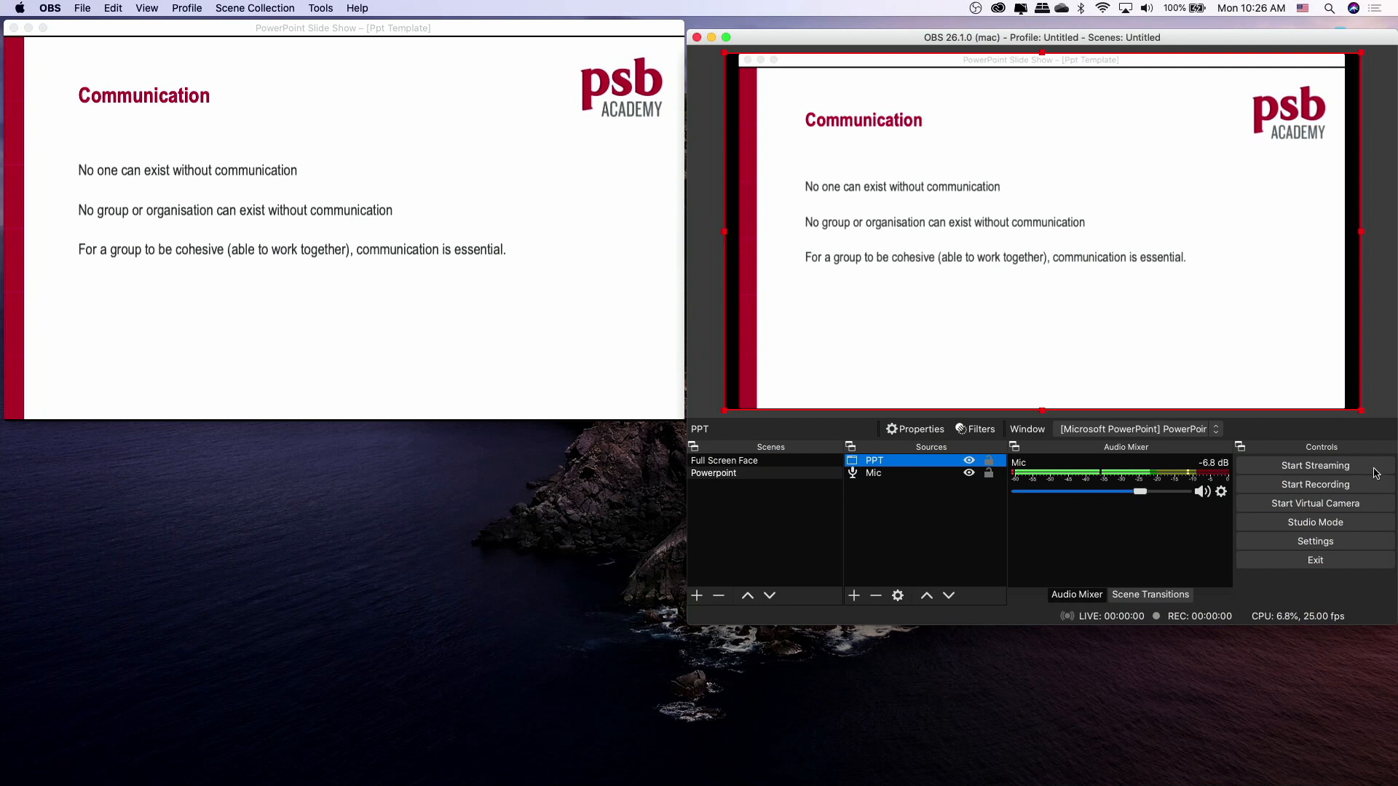
Enlarge the PPT source beyond the canvas and reposition it so the window title bar and black side borders fall outside the frame.
{"action": "left_click", "coordinate": [1361, 409]}
{"action": "left_click_drag", "start_coordinate": [1362, 410], "coordinate": [1391, 433]}
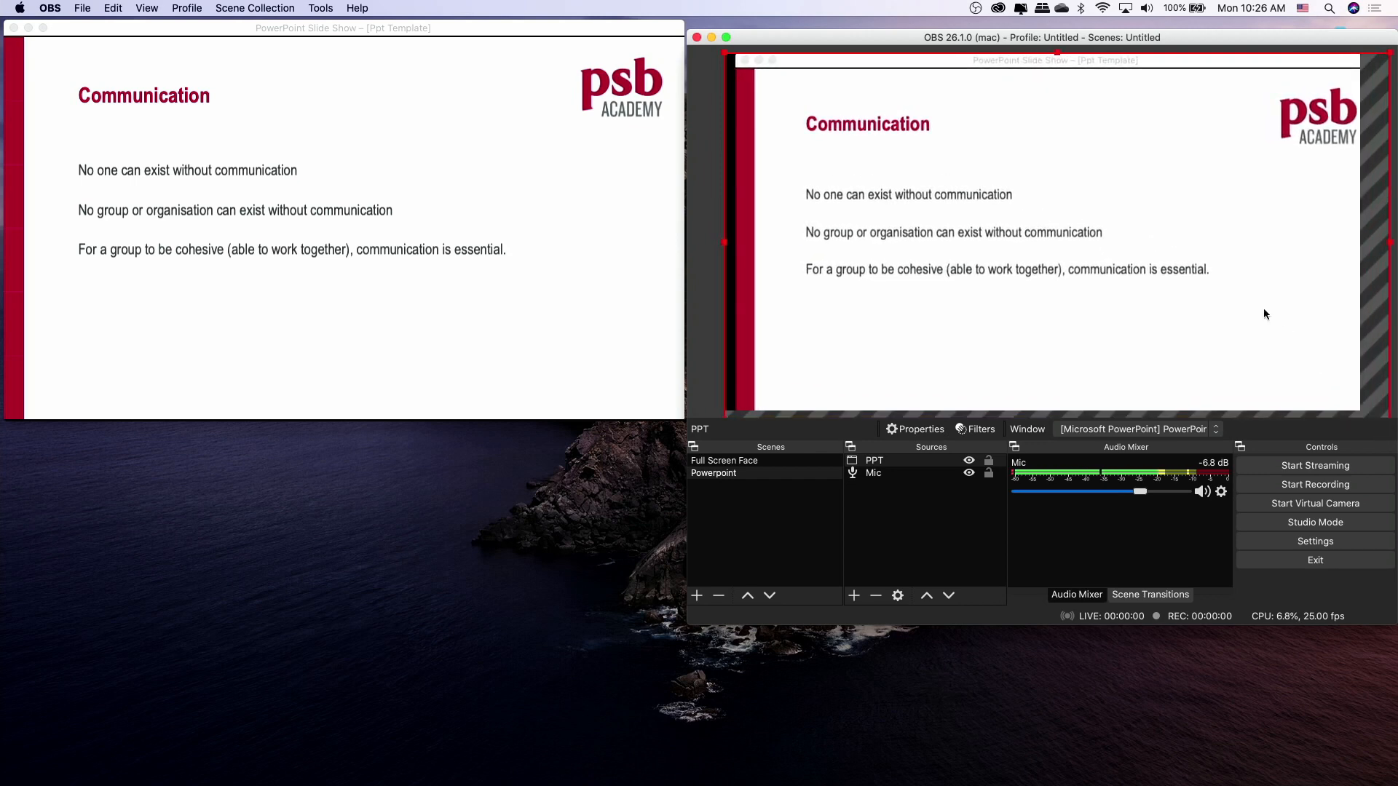
{"action": "left_click_drag", "start_coordinate": [1260, 309], "coordinate": [1247, 290]}
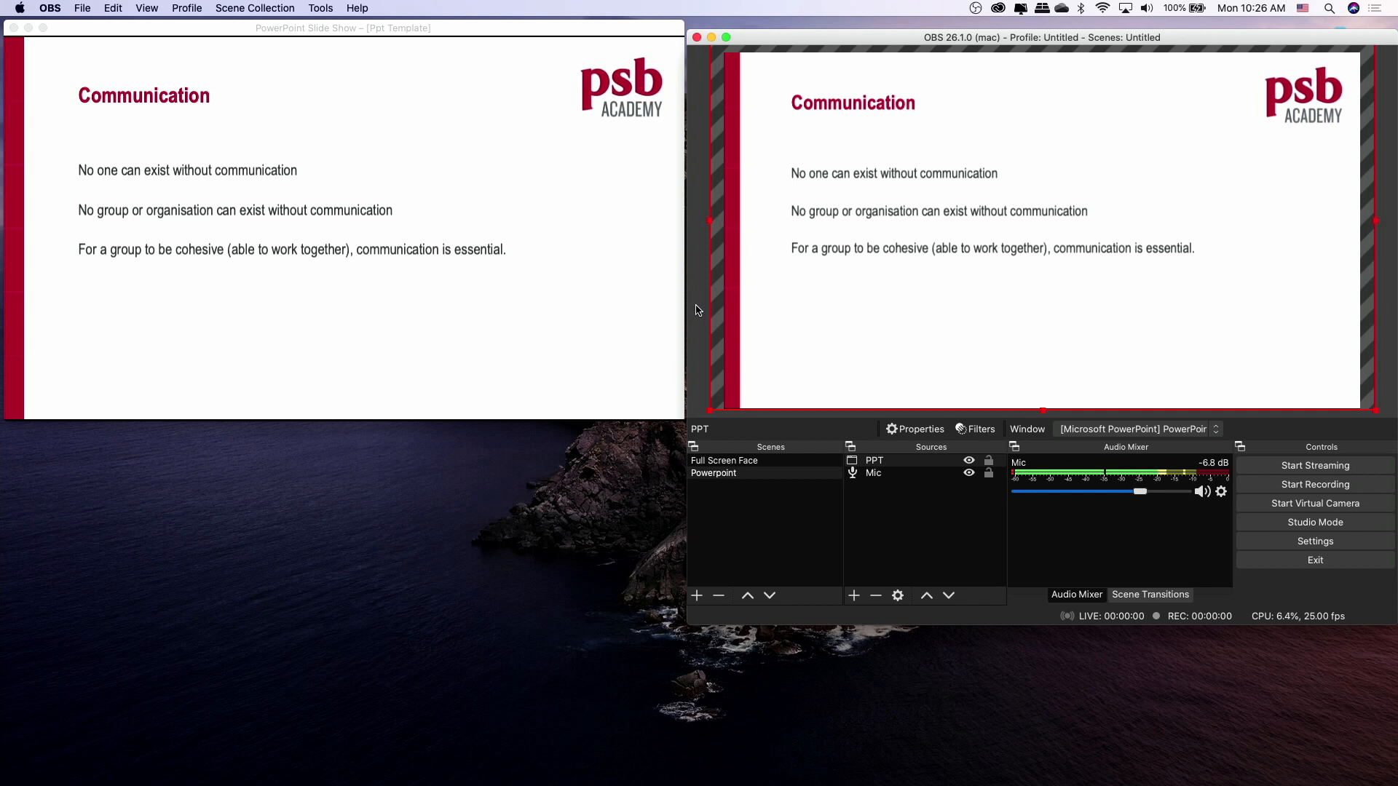
{"action": "left_click_drag", "start_coordinate": [1111, 246], "coordinate": [1120, 271]}
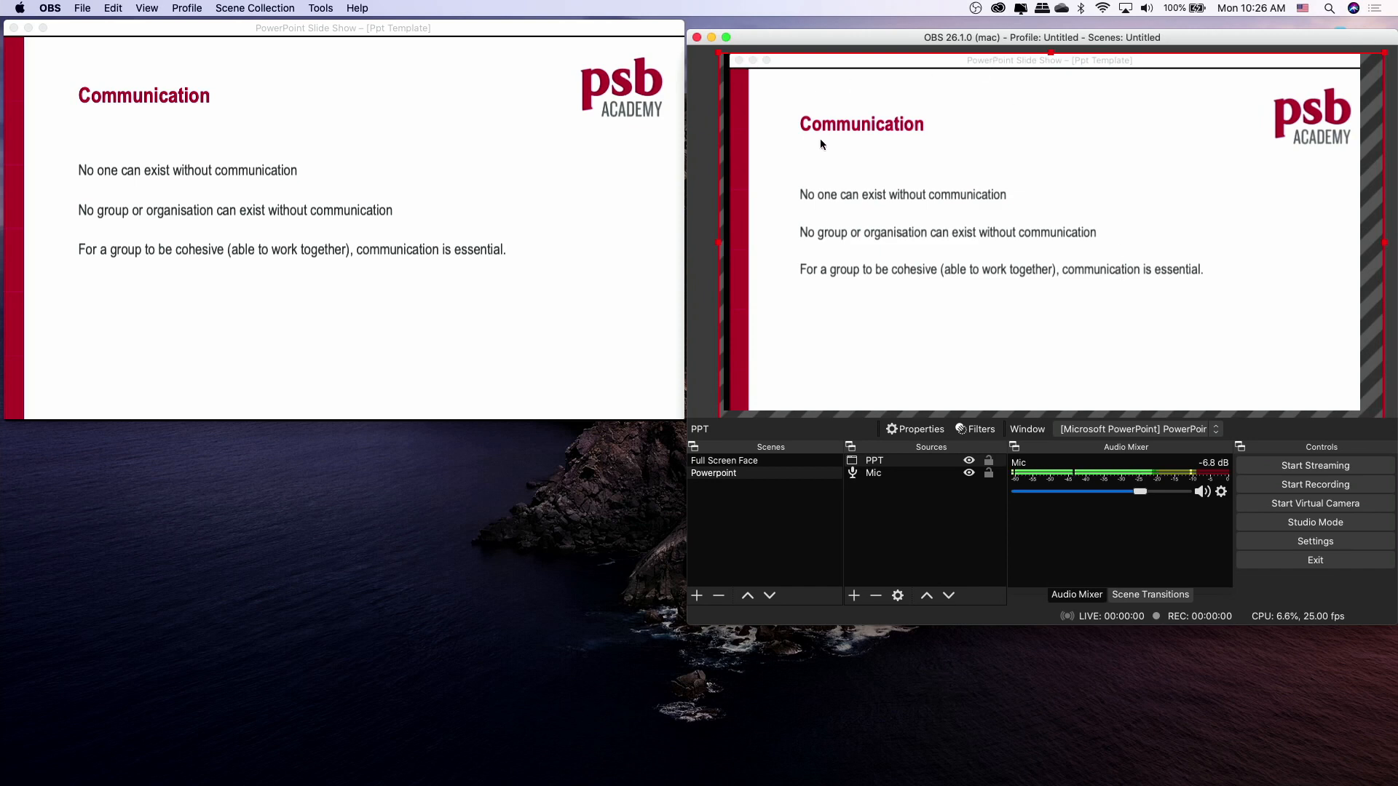
{"action": "left_click_drag", "start_coordinate": [1039, 243], "coordinate": [1030, 220]}
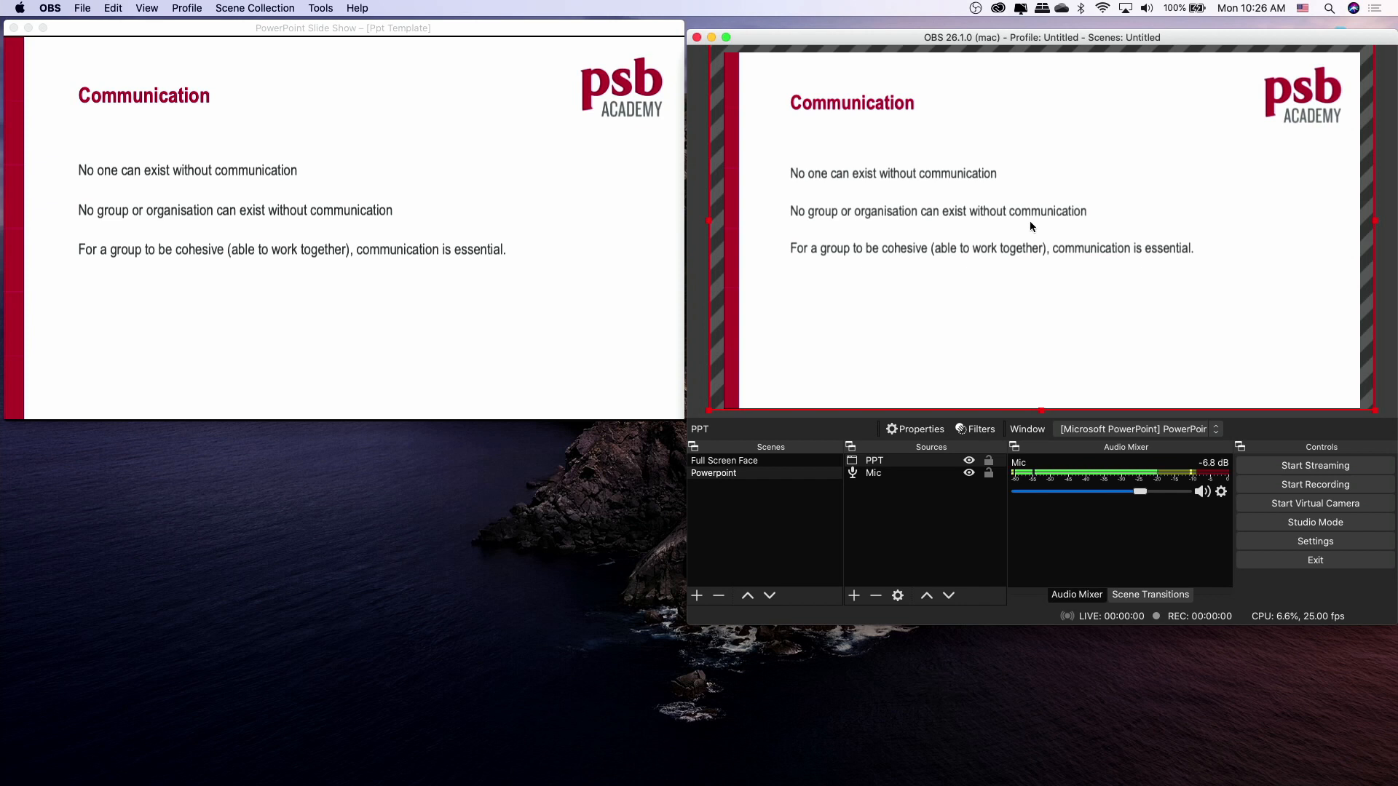
{"action": "left_click", "coordinate": [1391, 312]}
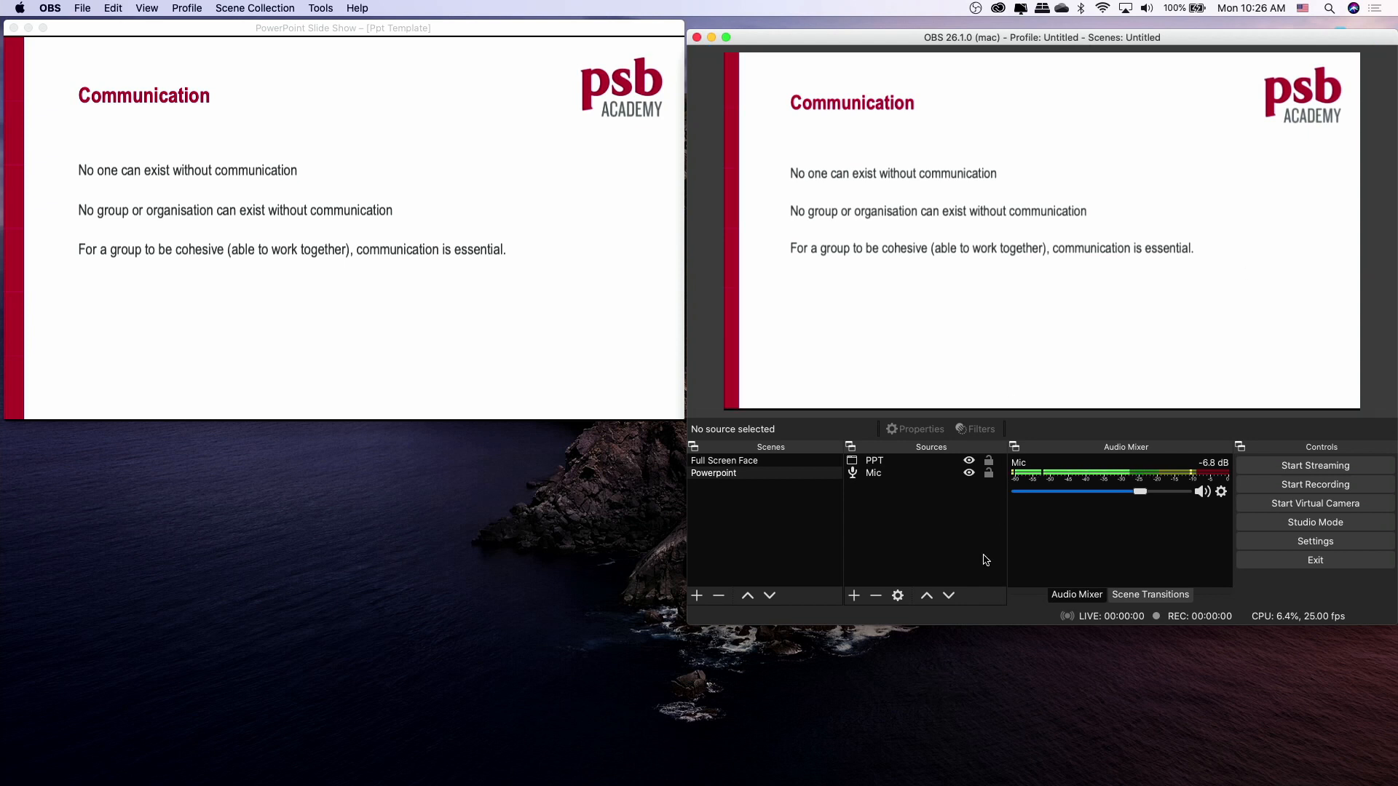
Fine-tune the size of the PPT source from its lower-left corner and lock the PPT and Mic sources.
{"action": "left_click", "coordinate": [899, 466]}
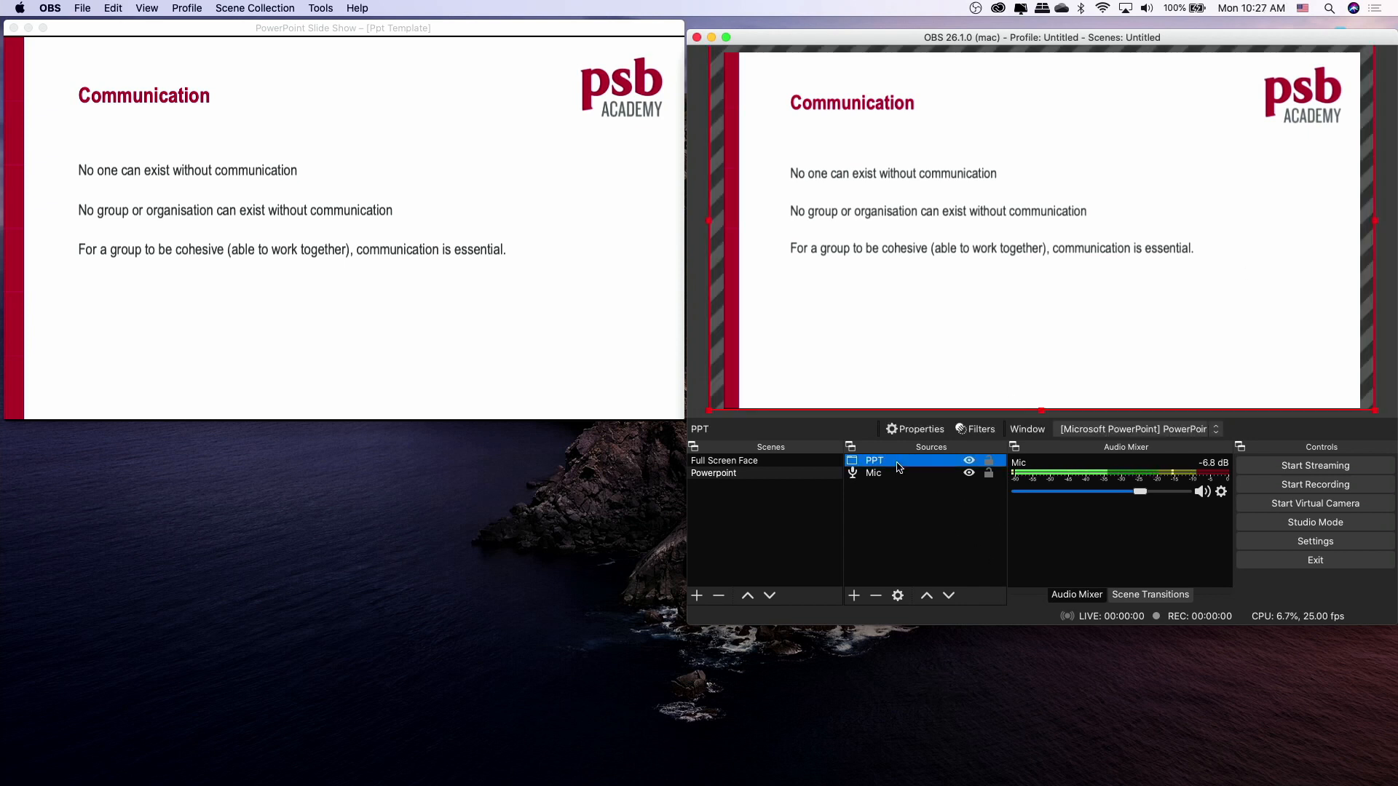
{"action": "left_click", "coordinate": [988, 461]}
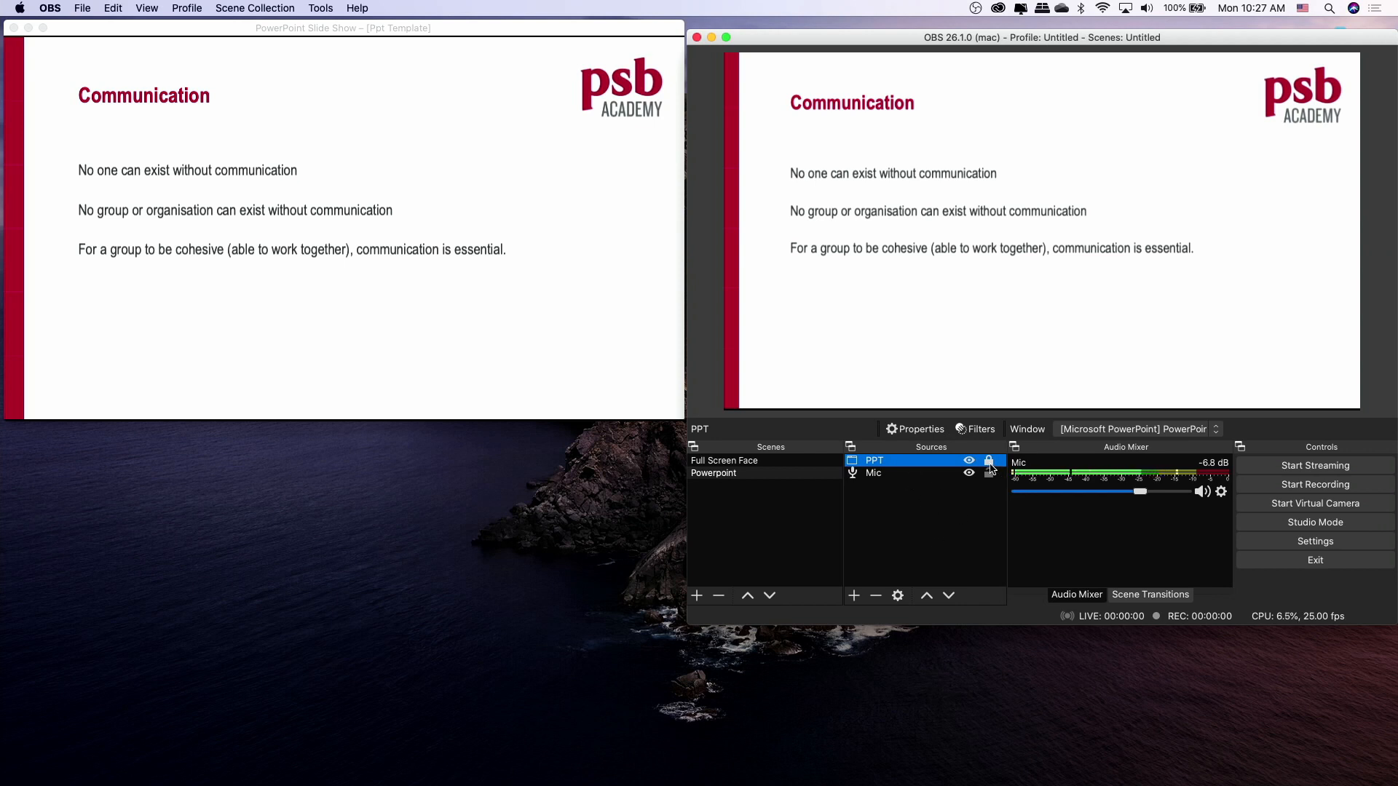
{"action": "left_click", "coordinate": [989, 463]}
{"action": "mouse_move", "coordinate": [704, 412]}
{"action": "left_mouse_down"}
{"action": "mouse_move", "coordinate": [714, 343]}
{"action": "mouse_move", "coordinate": [773, 303]}
{"action": "mouse_move", "coordinate": [707, 389]}
{"action": "mouse_move", "coordinate": [710, 410]}
{"action": "left_mouse_up"}
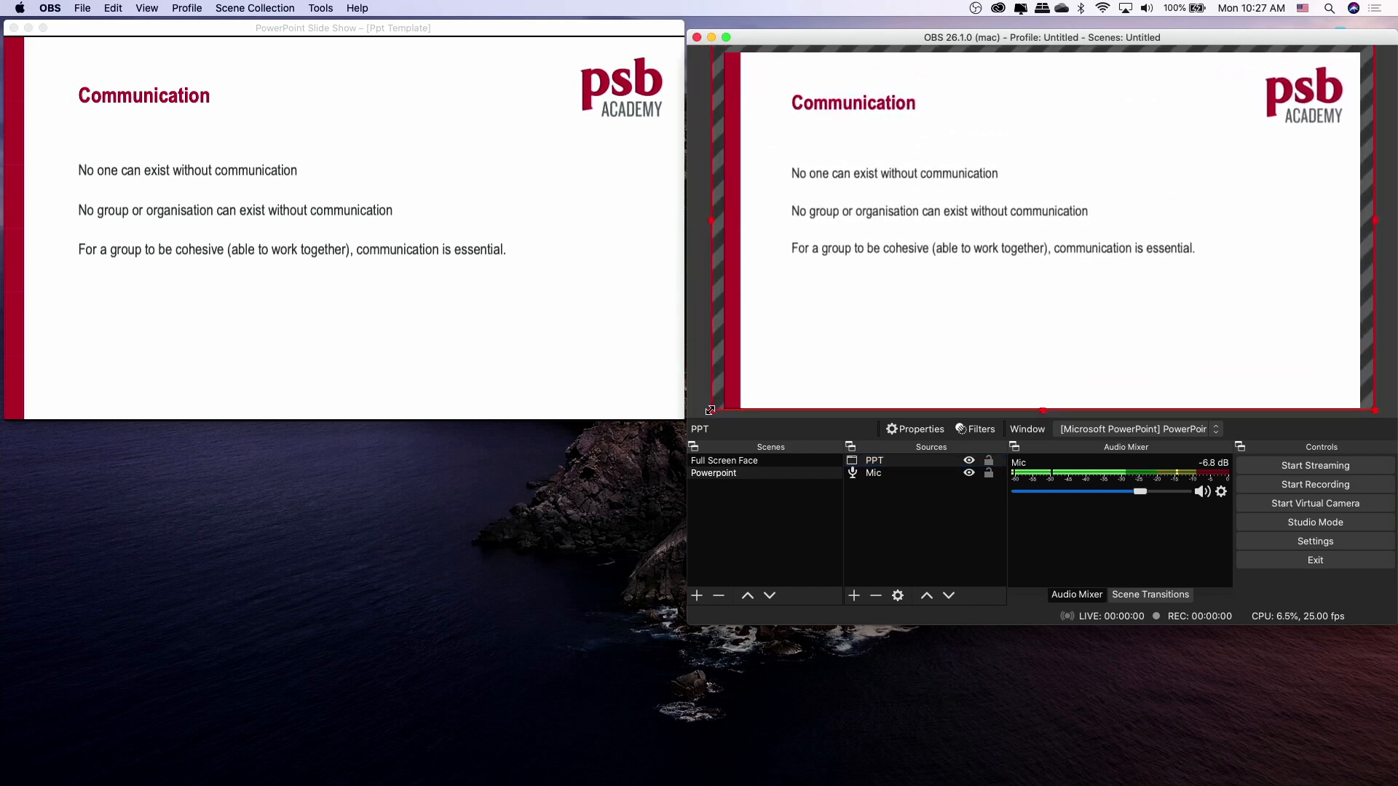
{"action": "left_click", "coordinate": [989, 460]}
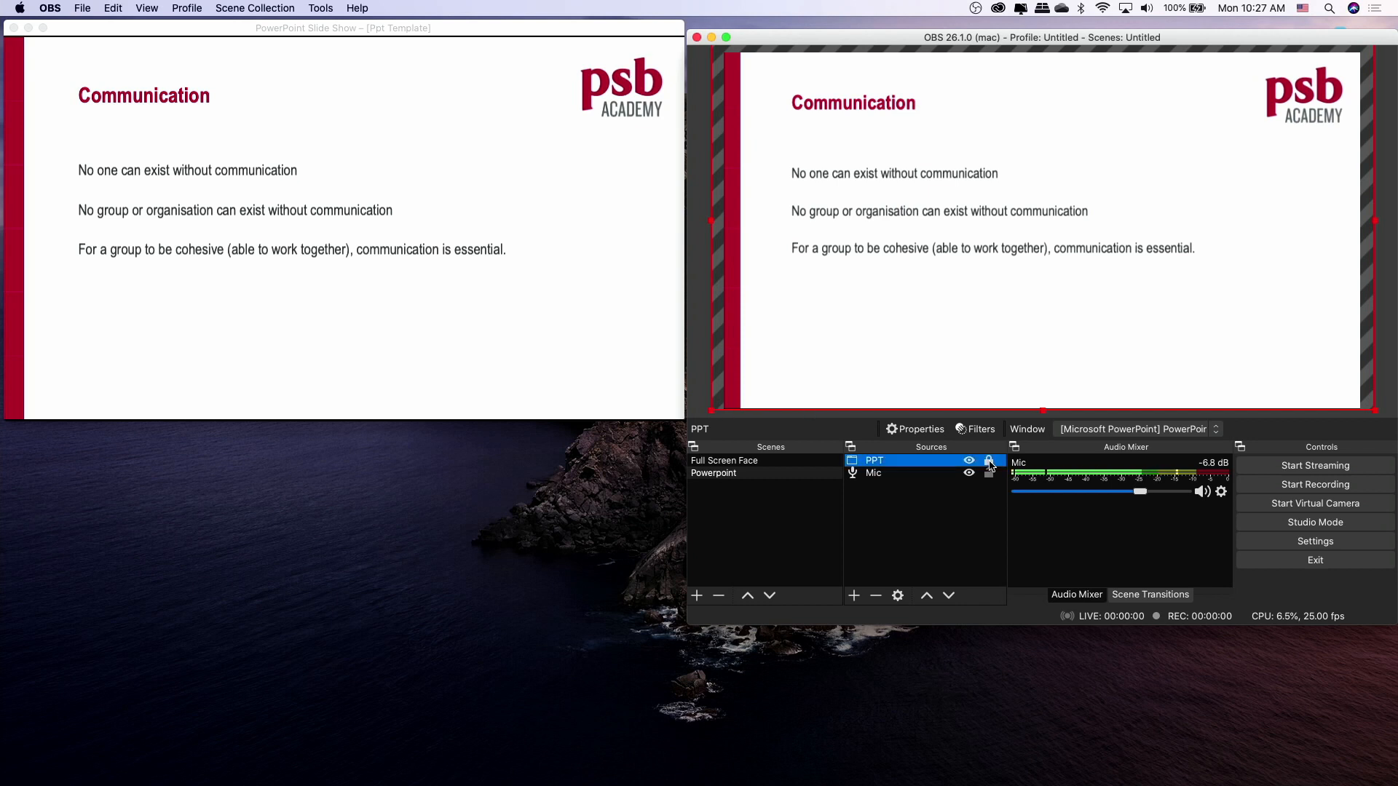
{"action": "left_click", "coordinate": [982, 547]}
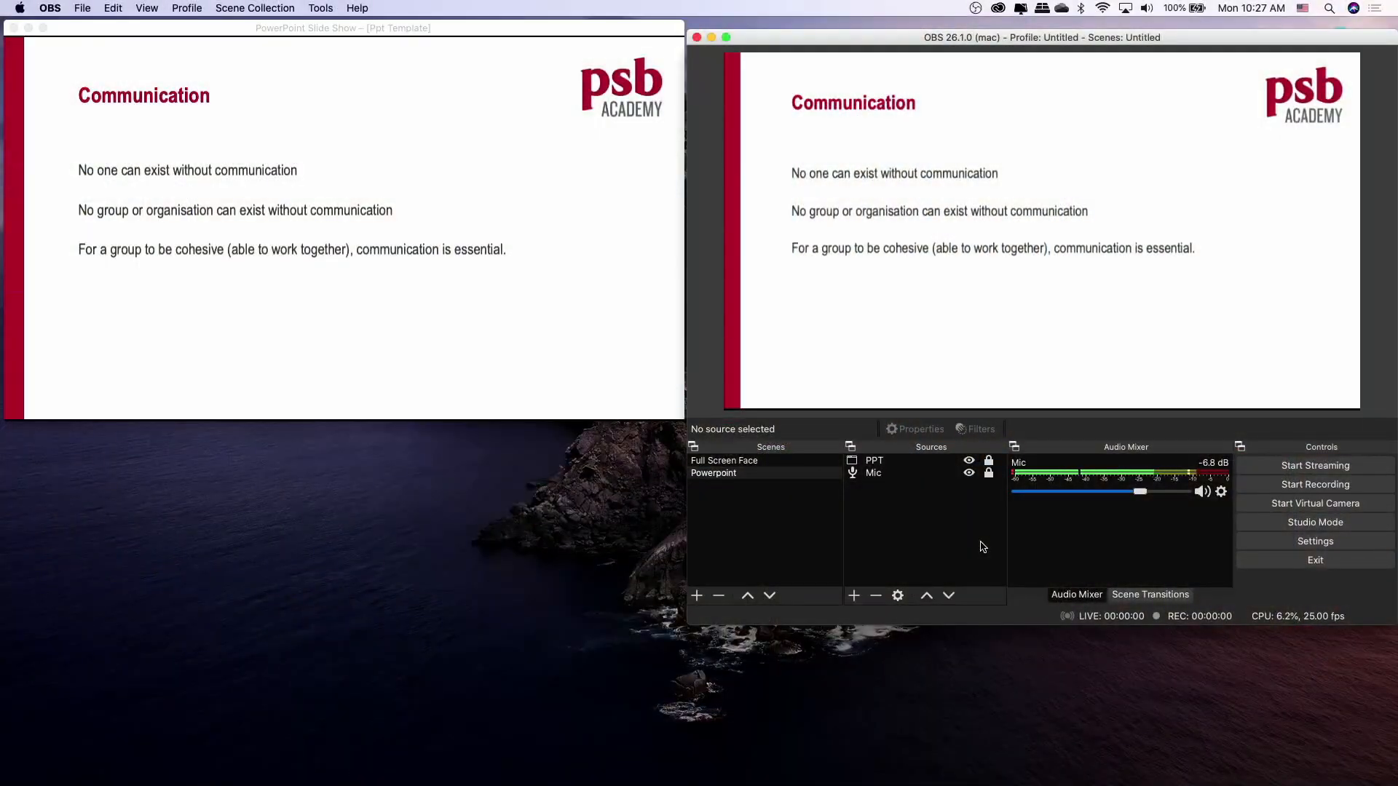
Preview the Full Screen Face scene, return to the Powerpoint scene and advance the slide show to check the live capture.
{"action": "left_click", "coordinate": [748, 466]}
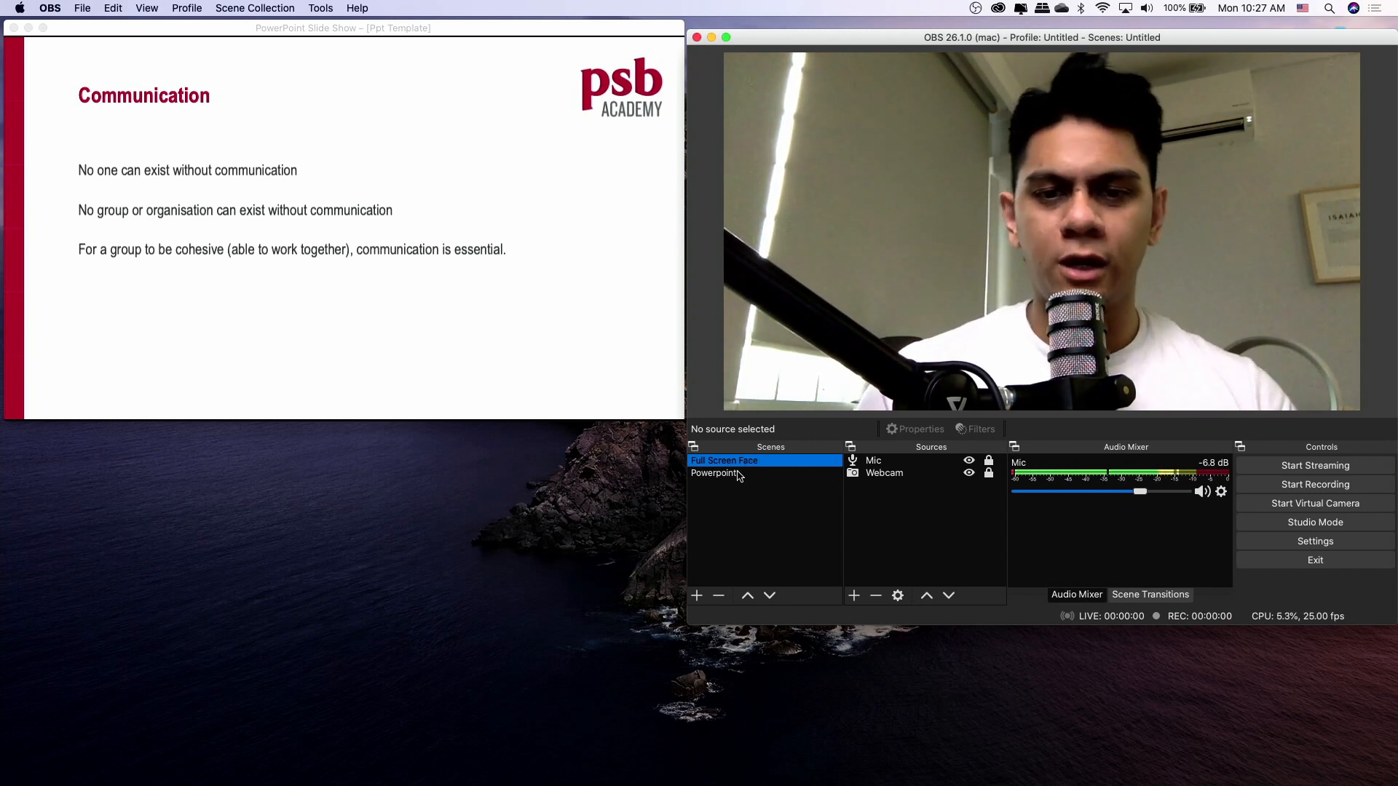
{"action": "left_click", "coordinate": [737, 473]}
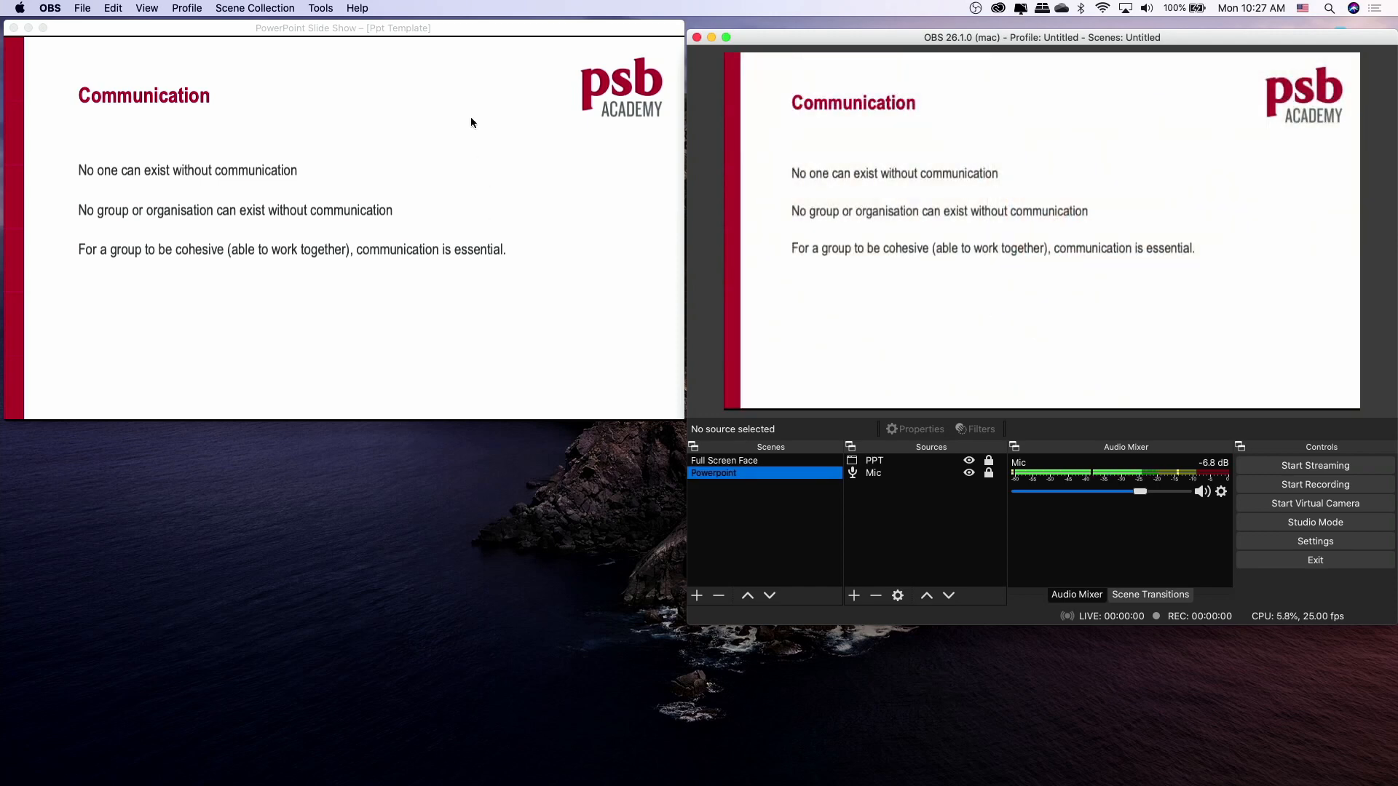
{"action": "left_click", "coordinate": [457, 30]}
{"action": "key", "text": "Right"}
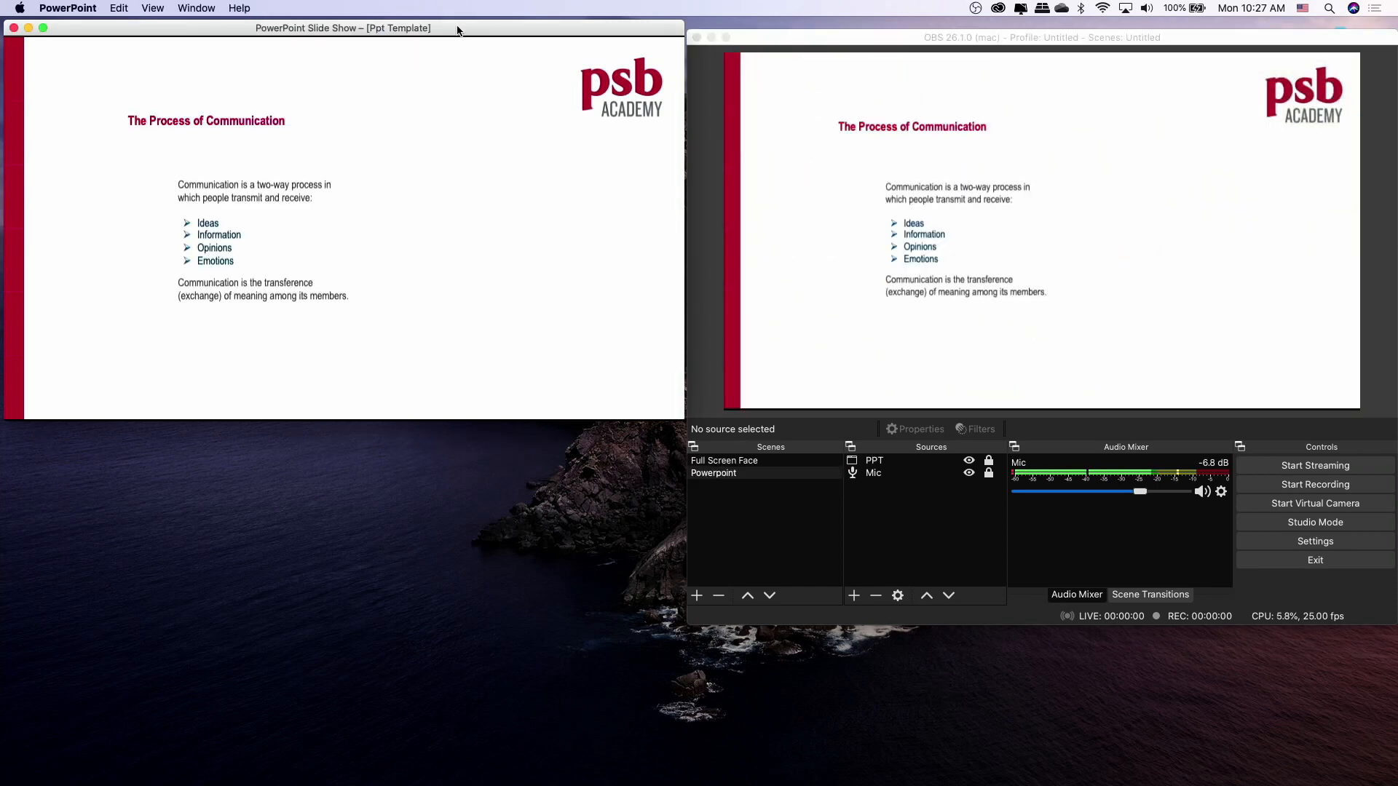
{"action": "key", "text": "Right"}
{"action": "key", "text": "Right"}
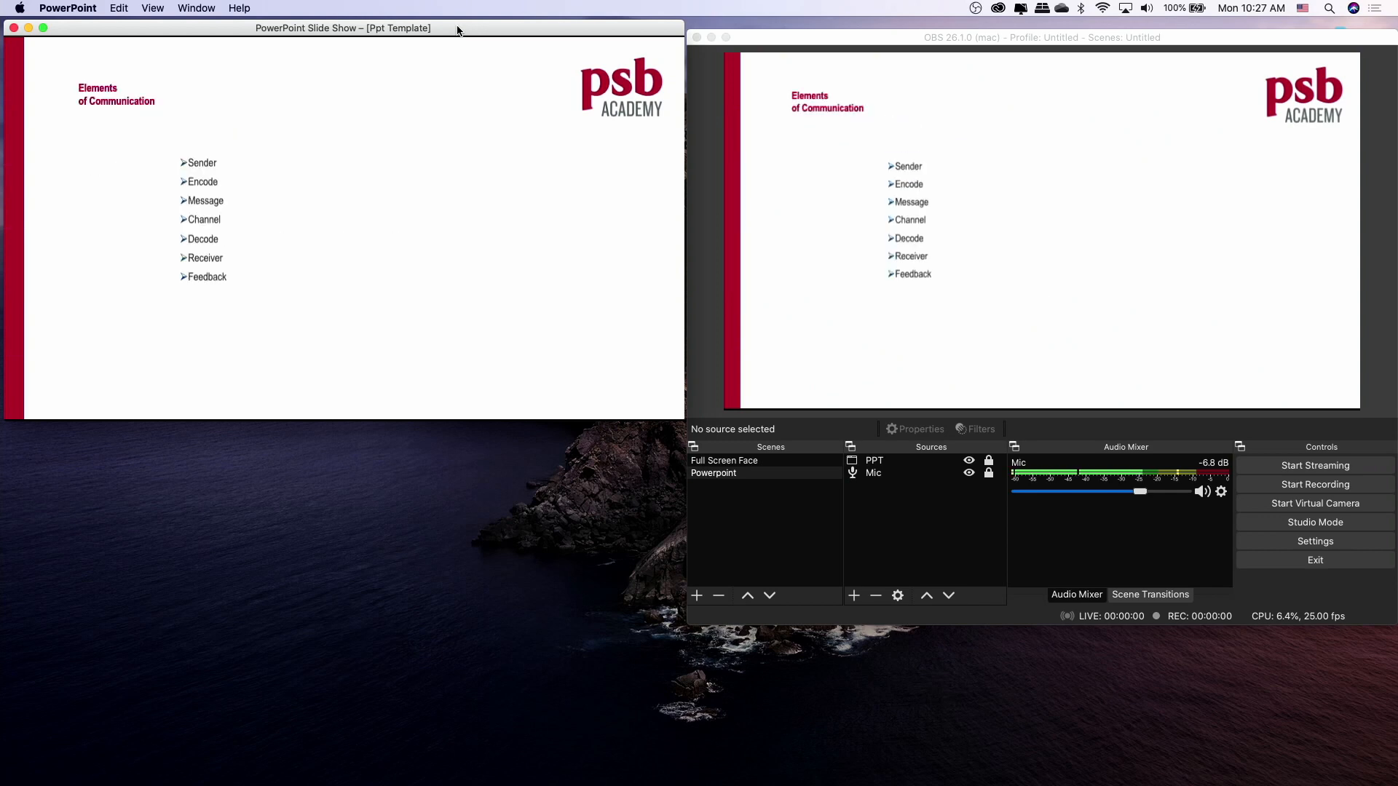
{"action": "key", "text": "Right"}
{"action": "key", "text": "Right"}
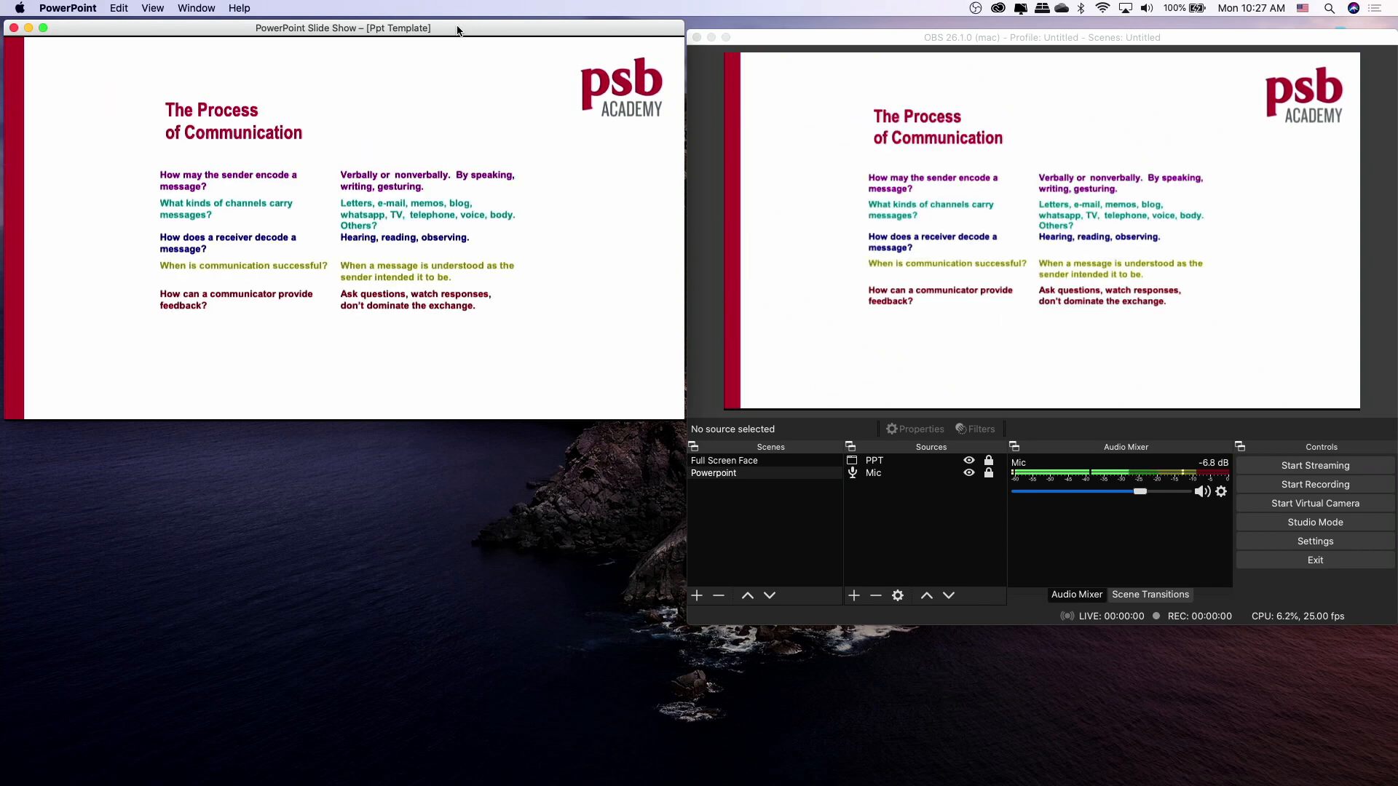
{"action": "key", "text": "Right"}
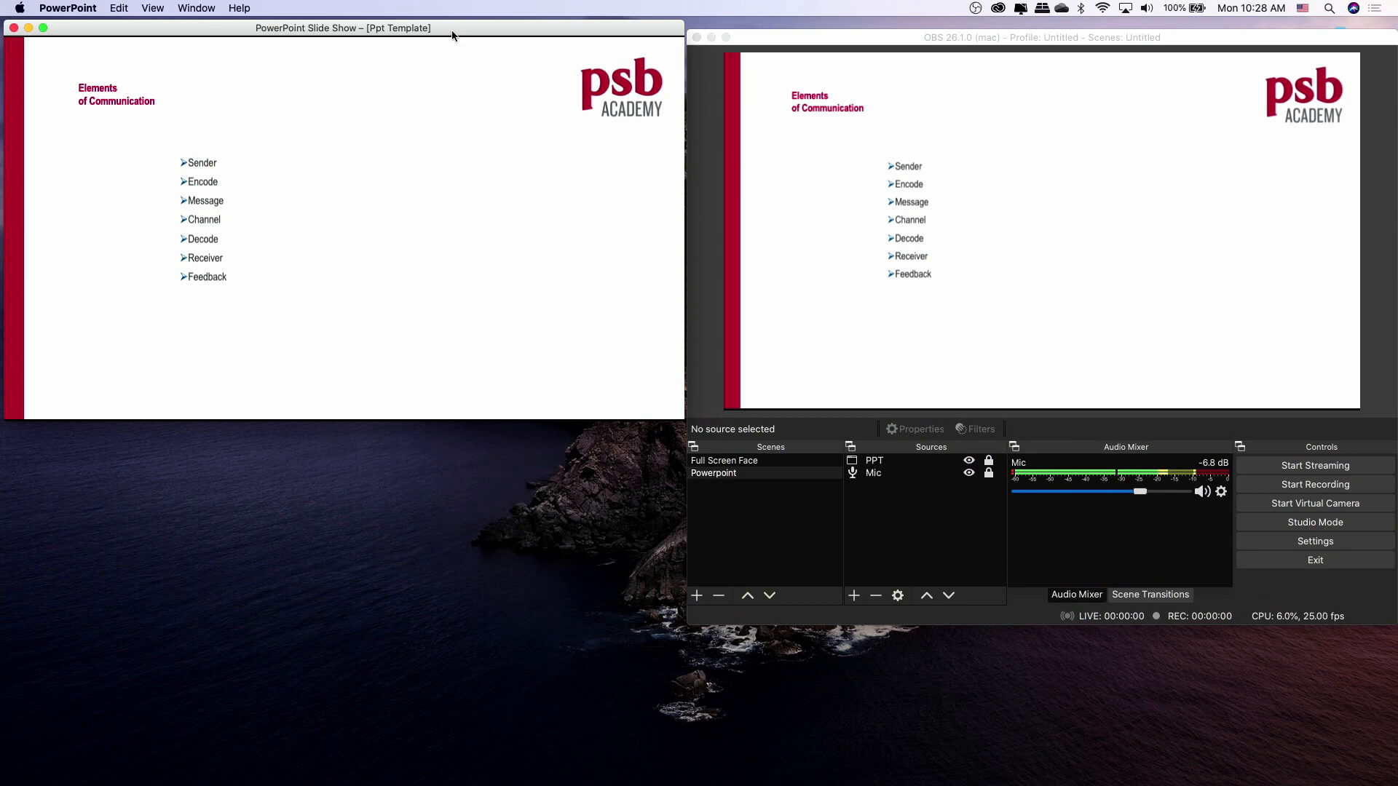
Page forward and back to the slide show's title slide, and switch between the Full Screen Face and Powerpoint scenes to check both.
{"action": "key", "text": "Right"}
{"action": "key", "text": "Right"}
{"action": "key", "text": "Right"}
{"action": "key", "text": "Right"}
{"action": "key", "text": "Left"}
{"action": "key", "text": "Left"}
{"action": "key", "text": "Left"}
{"action": "key", "text": "Left"}
{"action": "key", "text": "Left"}
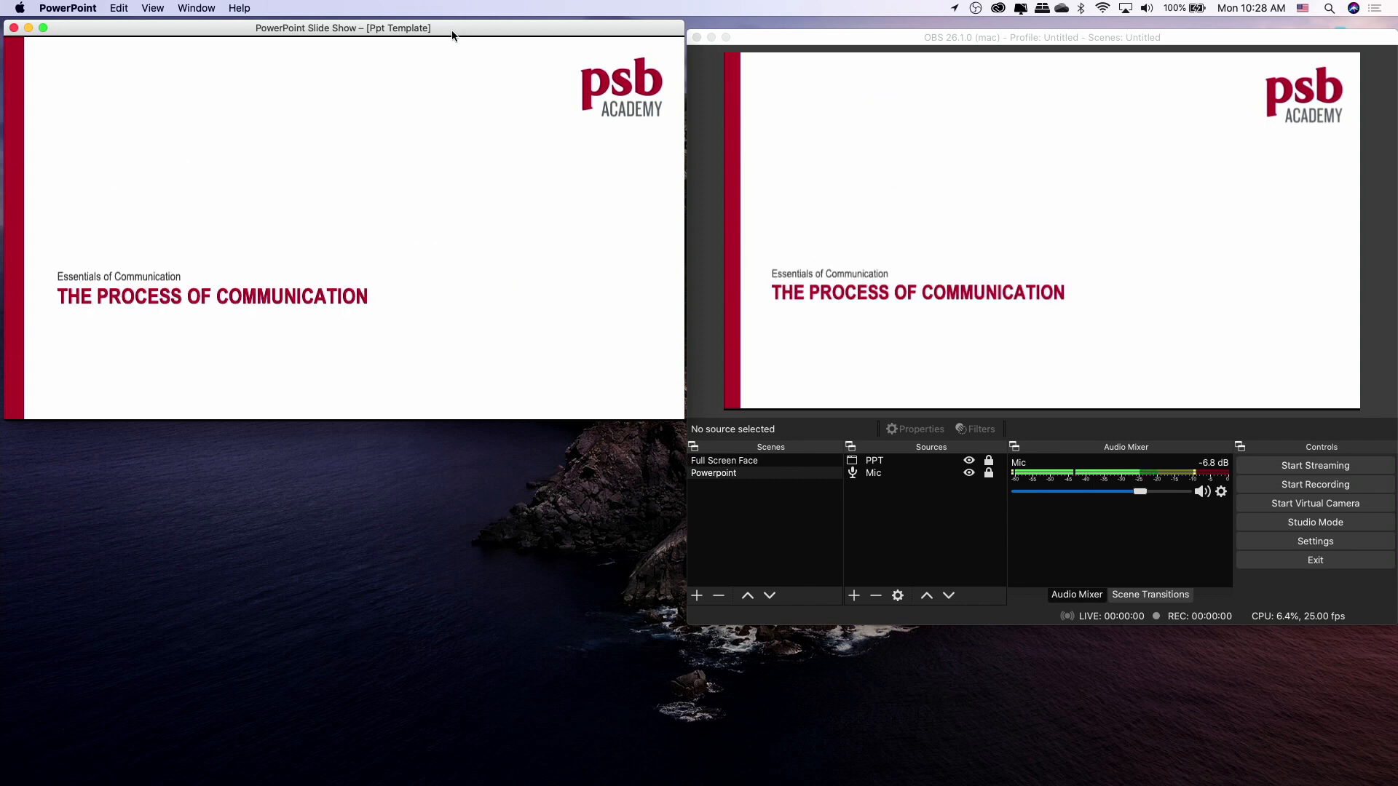
{"action": "left_click", "coordinate": [727, 463]}
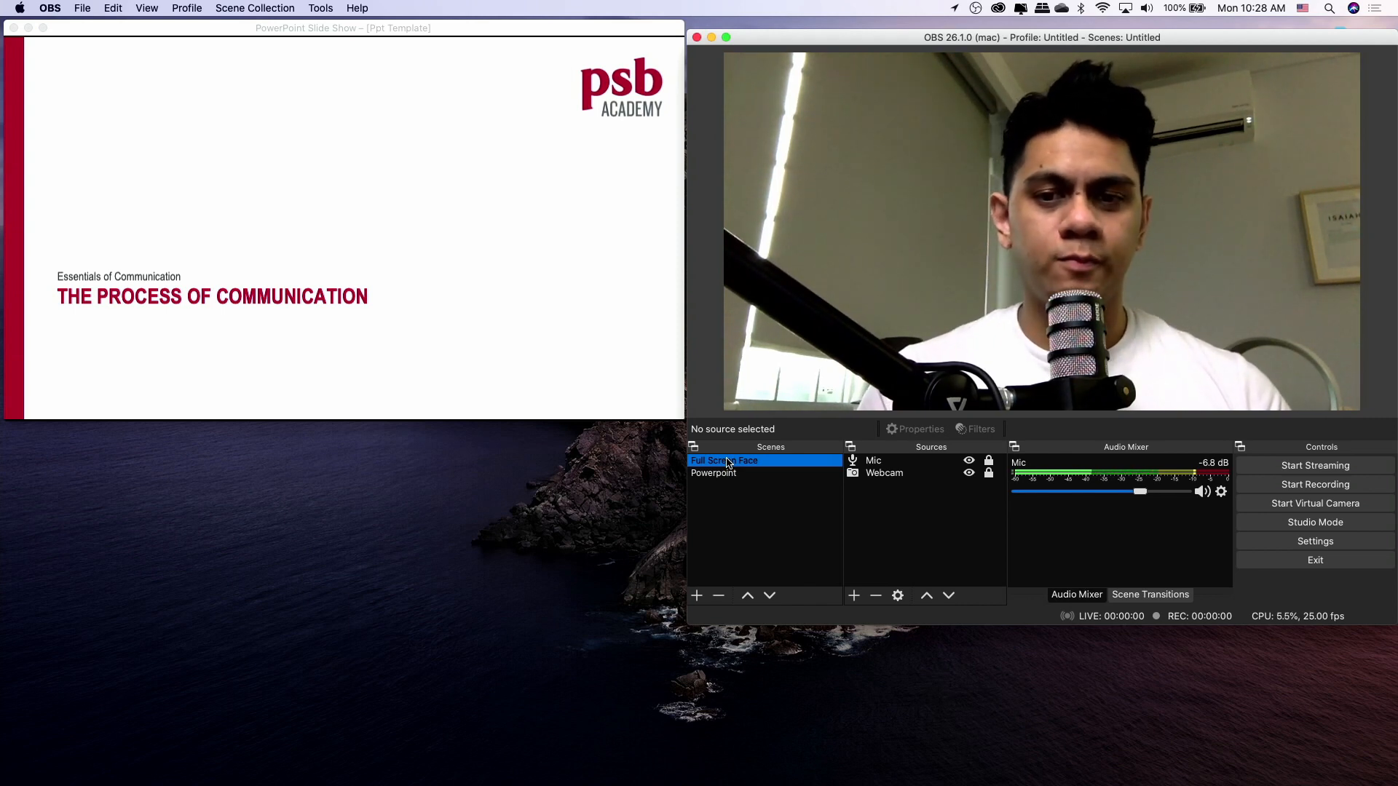
{"action": "left_click", "coordinate": [732, 477]}
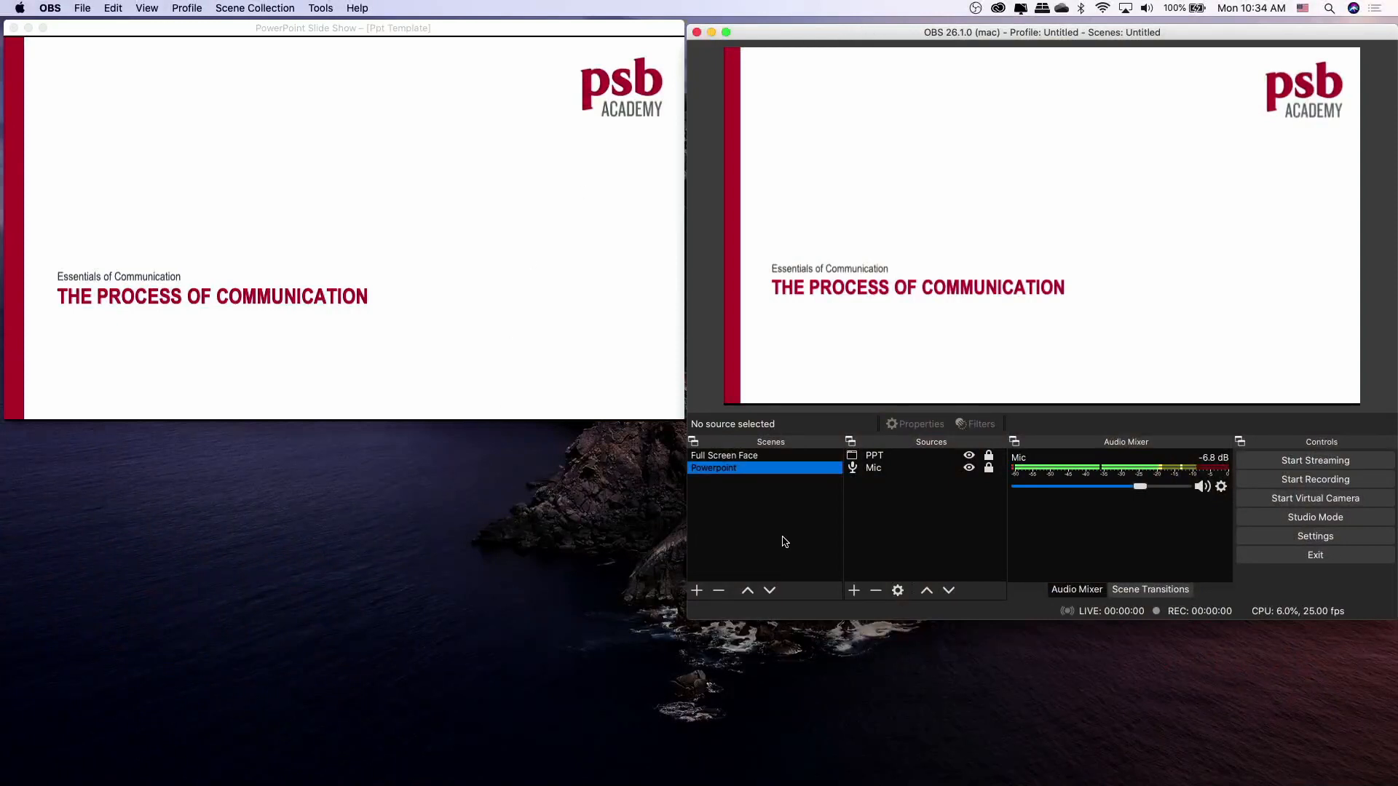
Create a new scene named Face & PPT.
{"action": "left_click", "coordinate": [697, 591]}
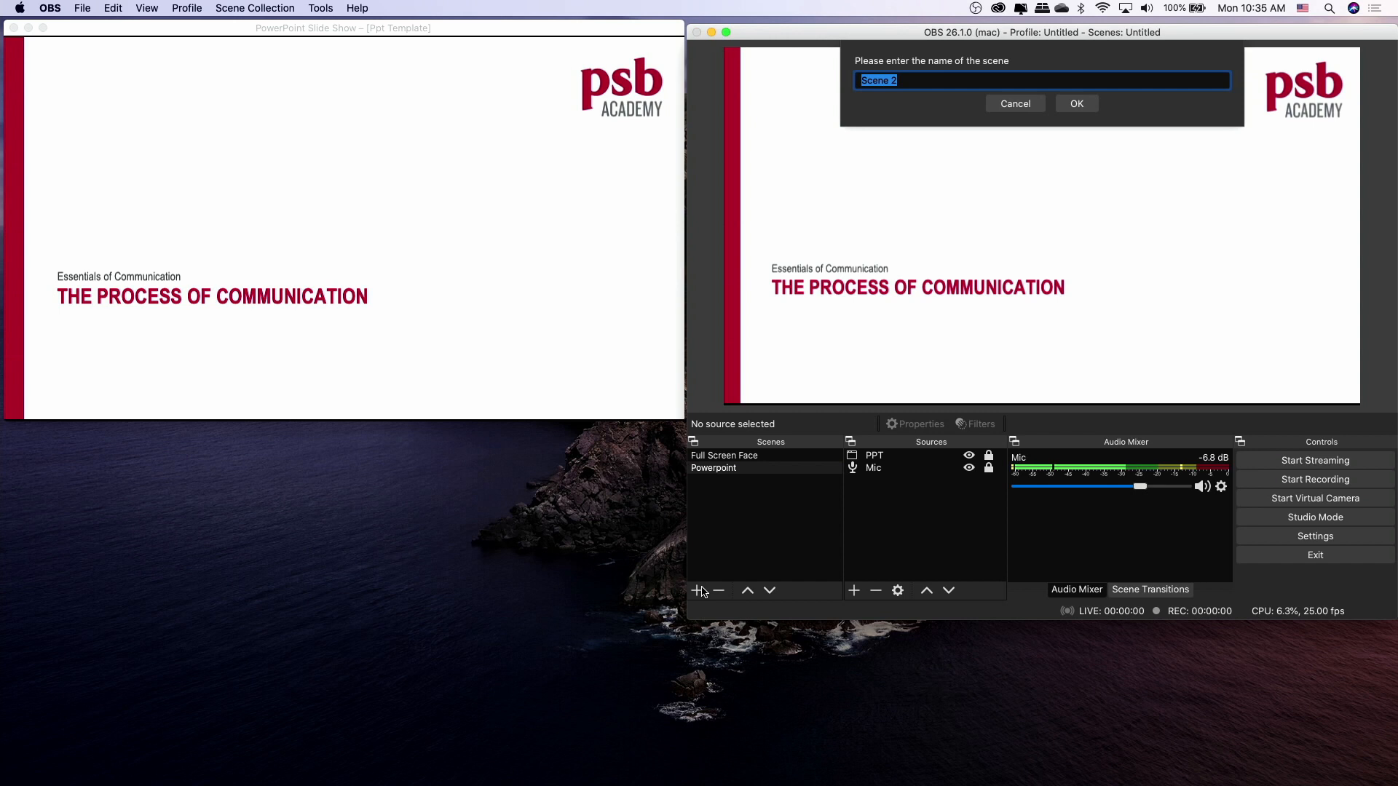
{"action": "type", "text": "Face"}
{"action": "left_click", "coordinate": [1078, 109]}
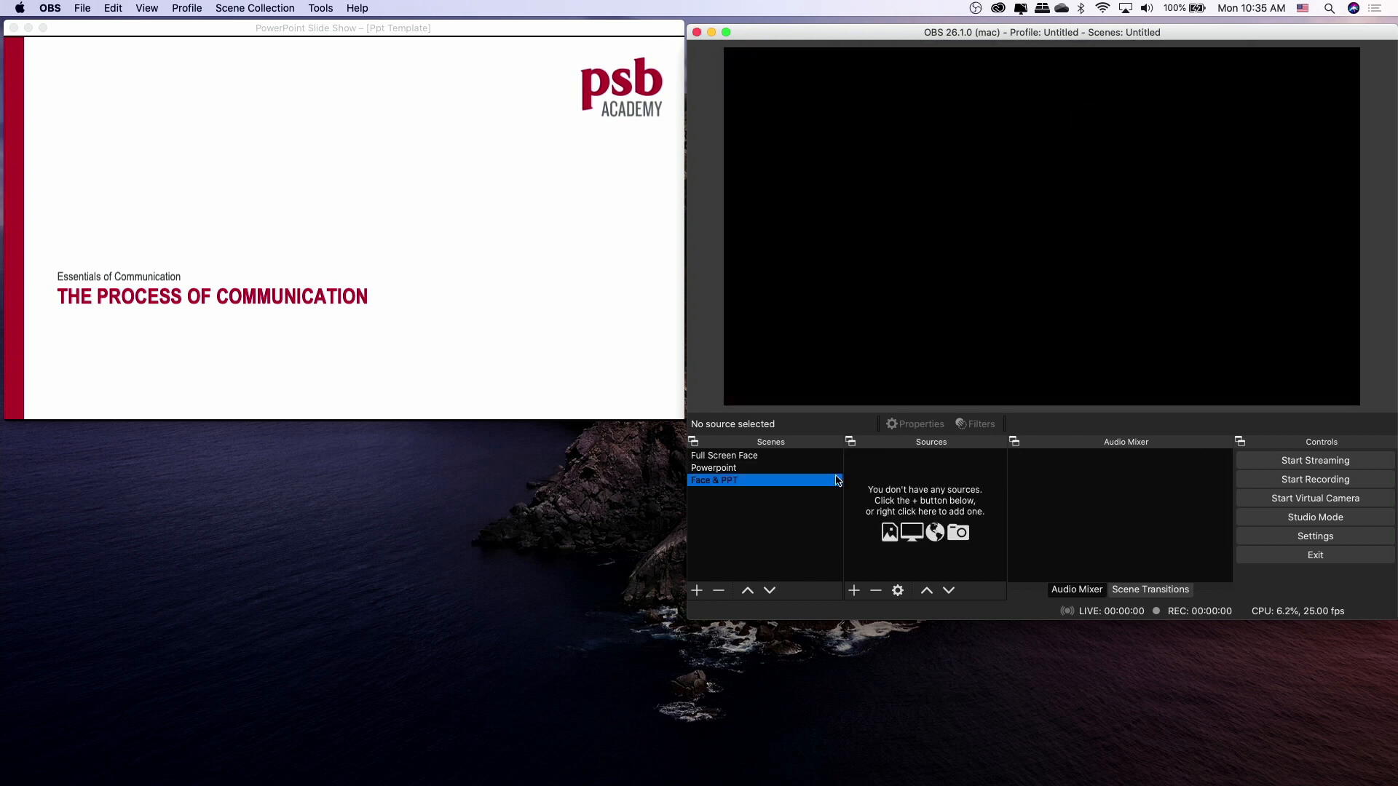
Copy the PPT and Mic sources from the Powerpoint scene and paste them as references into the Face & PPT scene.
{"action": "left_click", "coordinate": [762, 468]}
{"action": "left_click", "coordinate": [897, 460]}
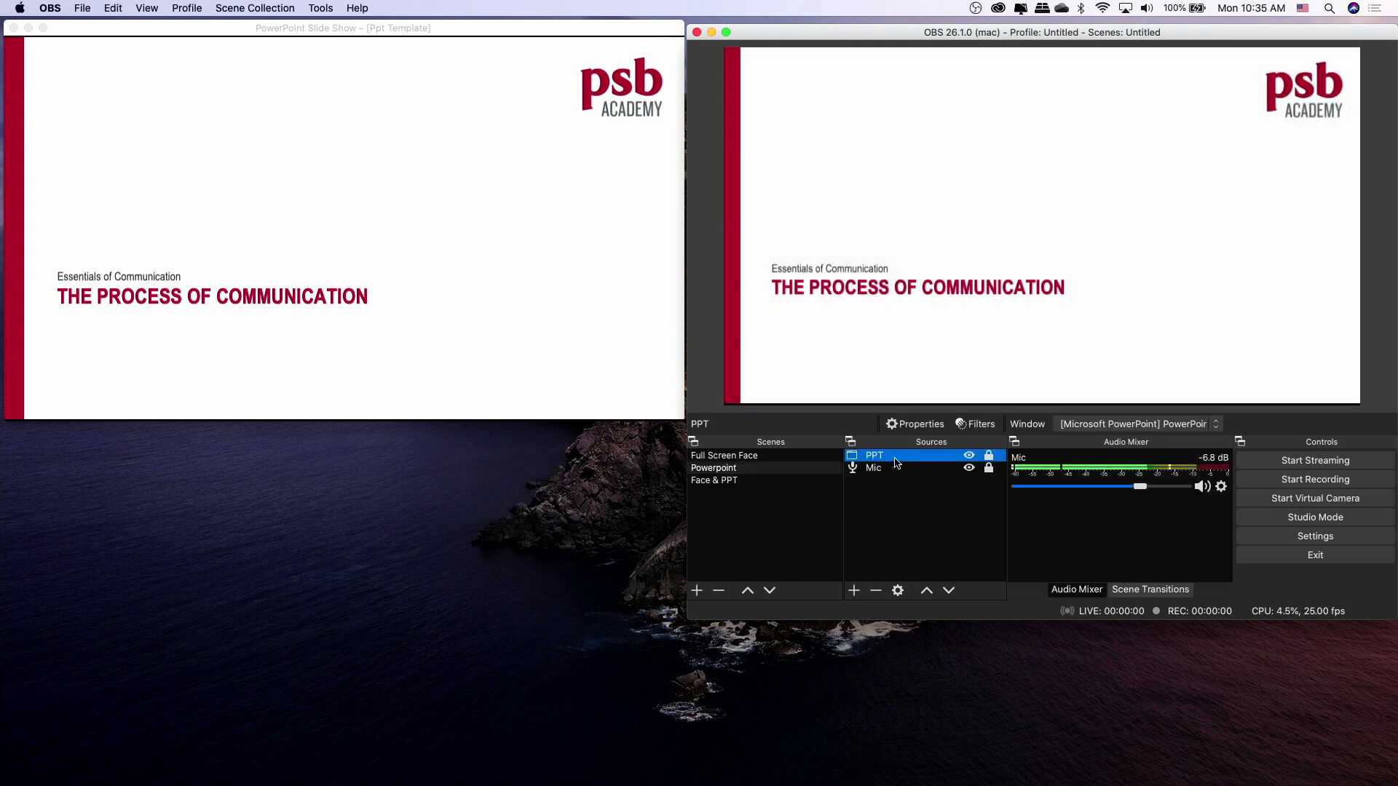
{"action": "left_click", "coordinate": [885, 470], "text": "shift"}
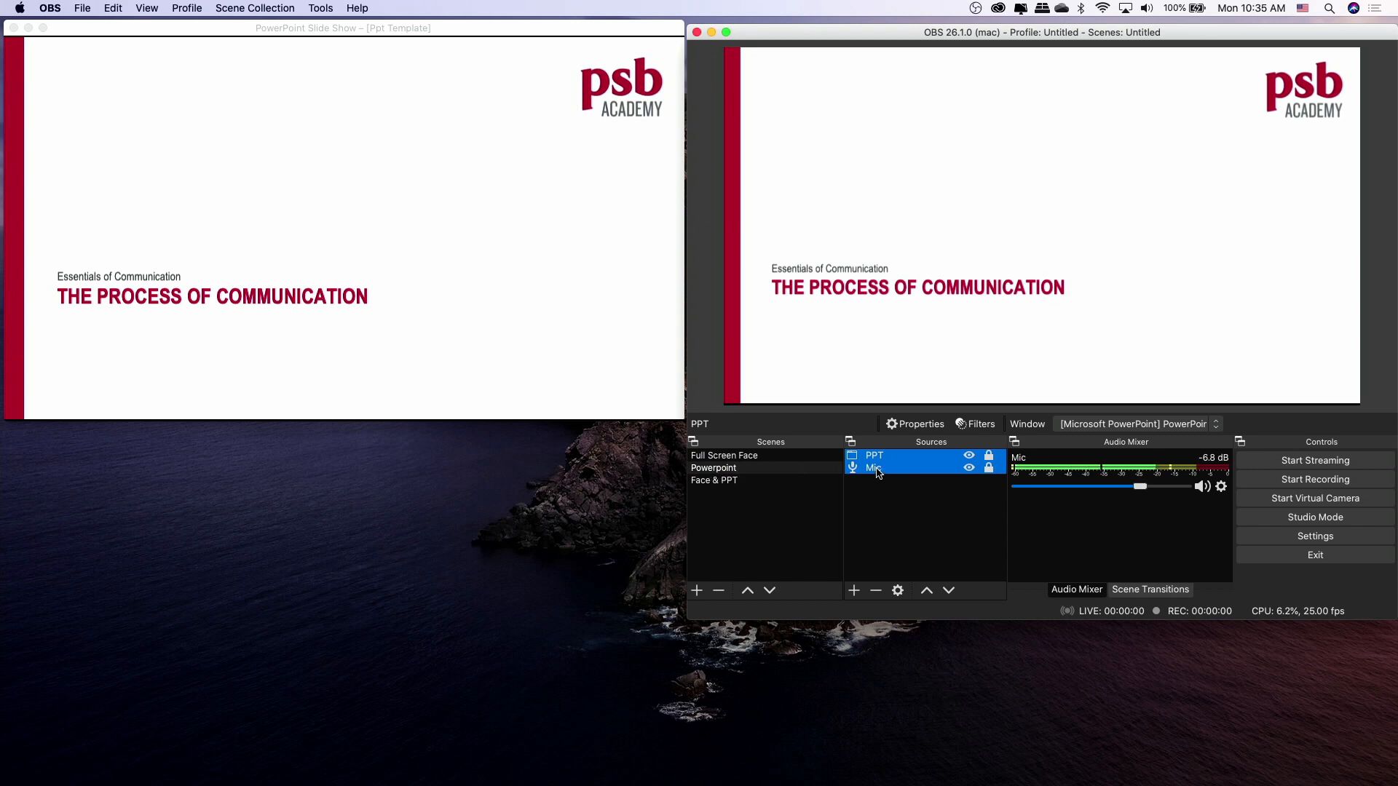
{"action": "right_click", "coordinate": [877, 471]}
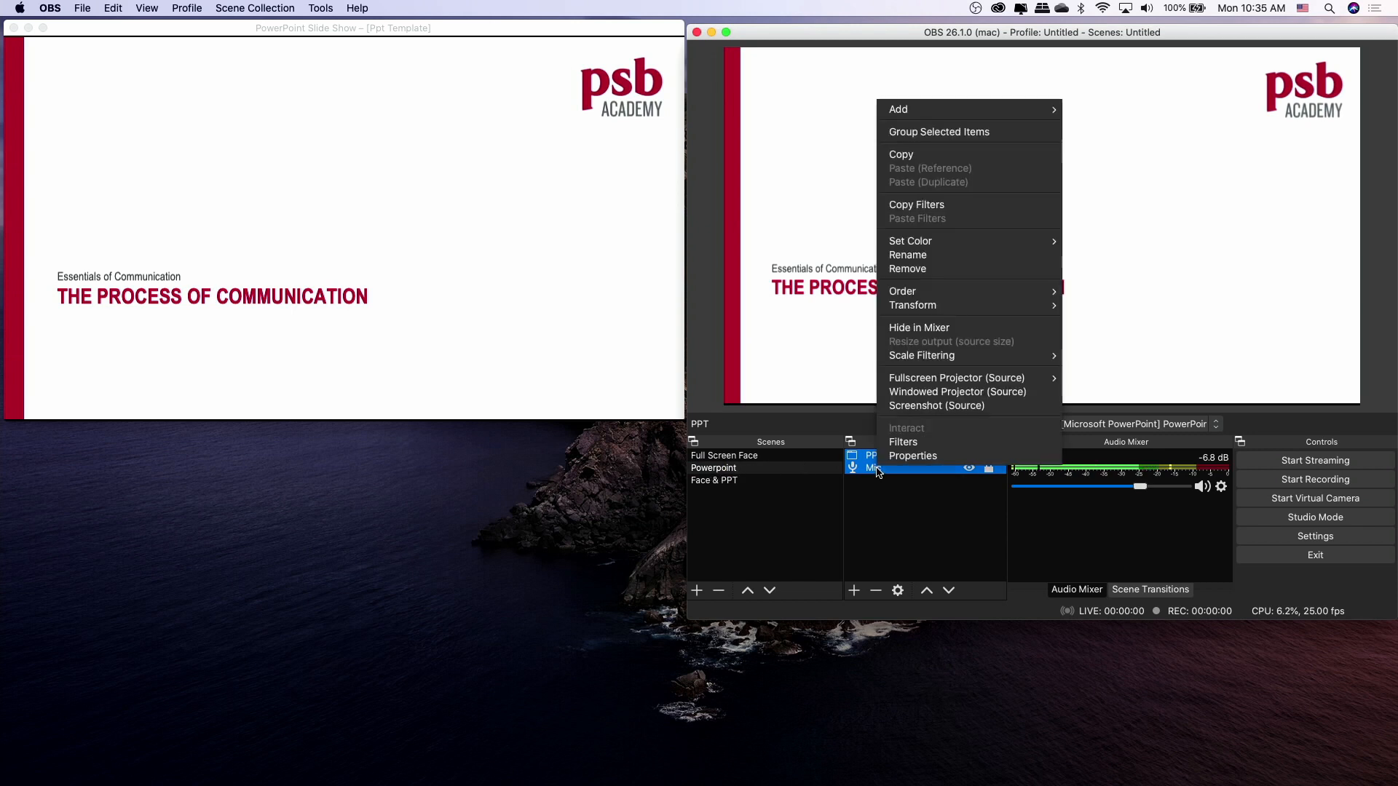
{"action": "left_click", "coordinate": [911, 156]}
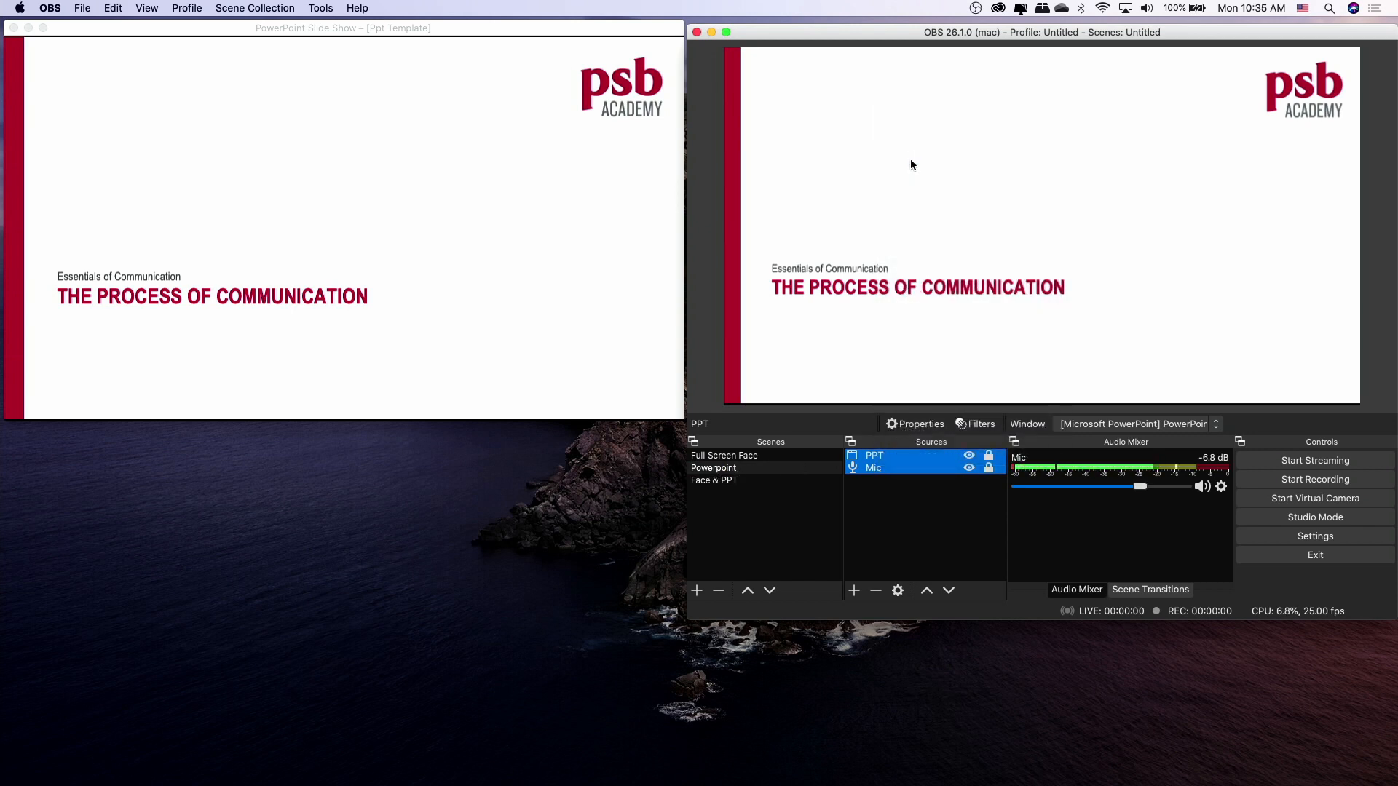
{"action": "left_click", "coordinate": [733, 483]}
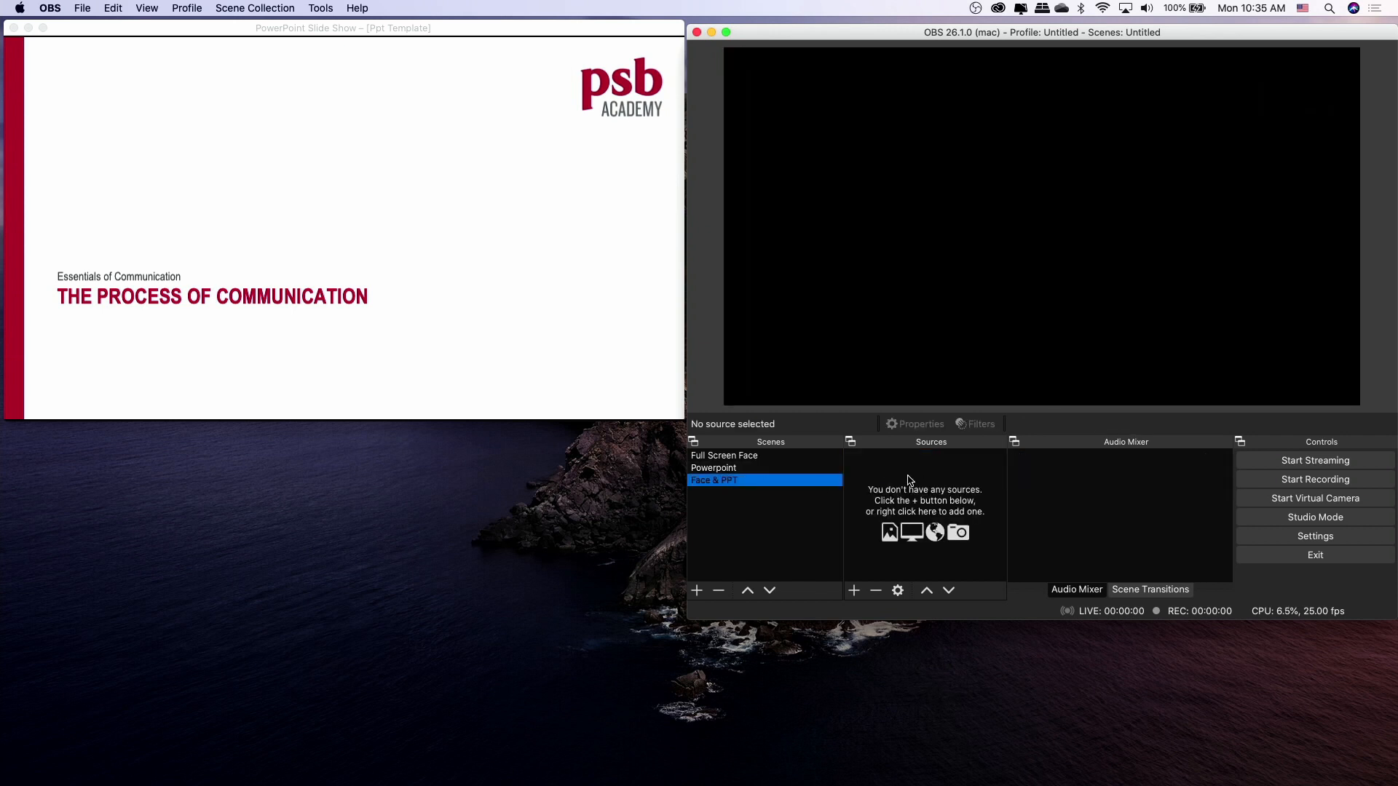
{"action": "right_click", "coordinate": [909, 481]}
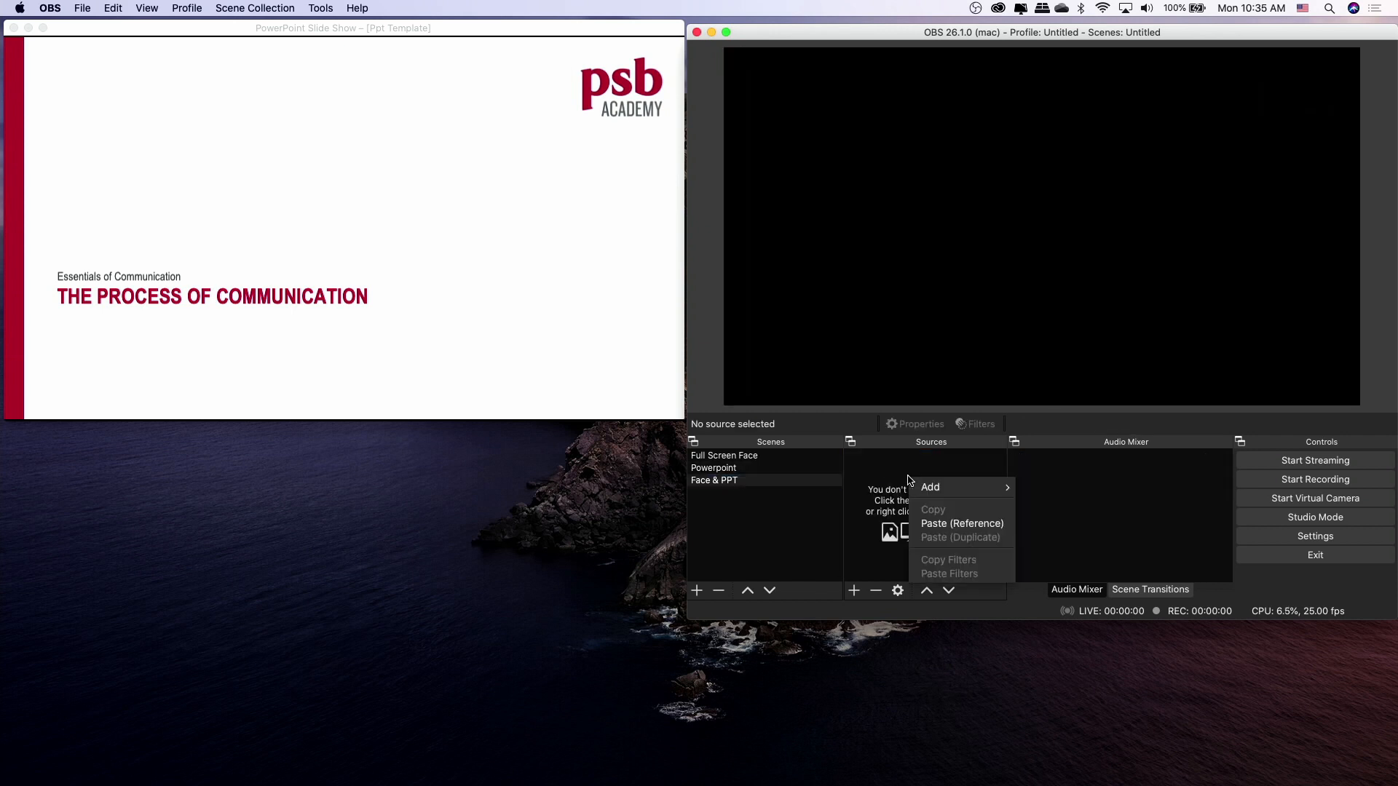
{"action": "left_click", "coordinate": [955, 530]}
{"action": "left_click", "coordinate": [921, 551]}
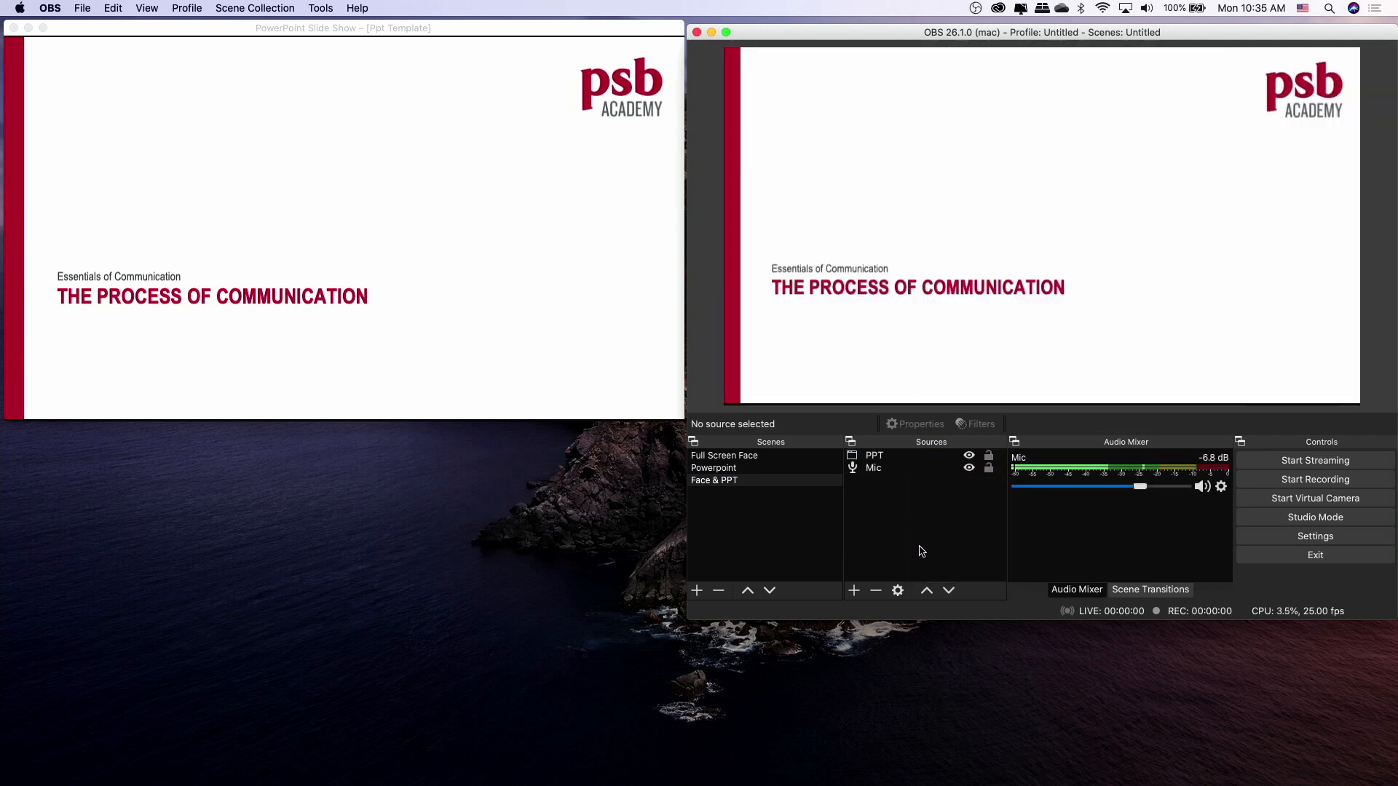
Switch between the Powerpoint and Face & PPT scenes to compare their previews, ending on Face & PPT.
{"action": "left_click", "coordinate": [700, 469]}
{"action": "left_click", "coordinate": [706, 486]}
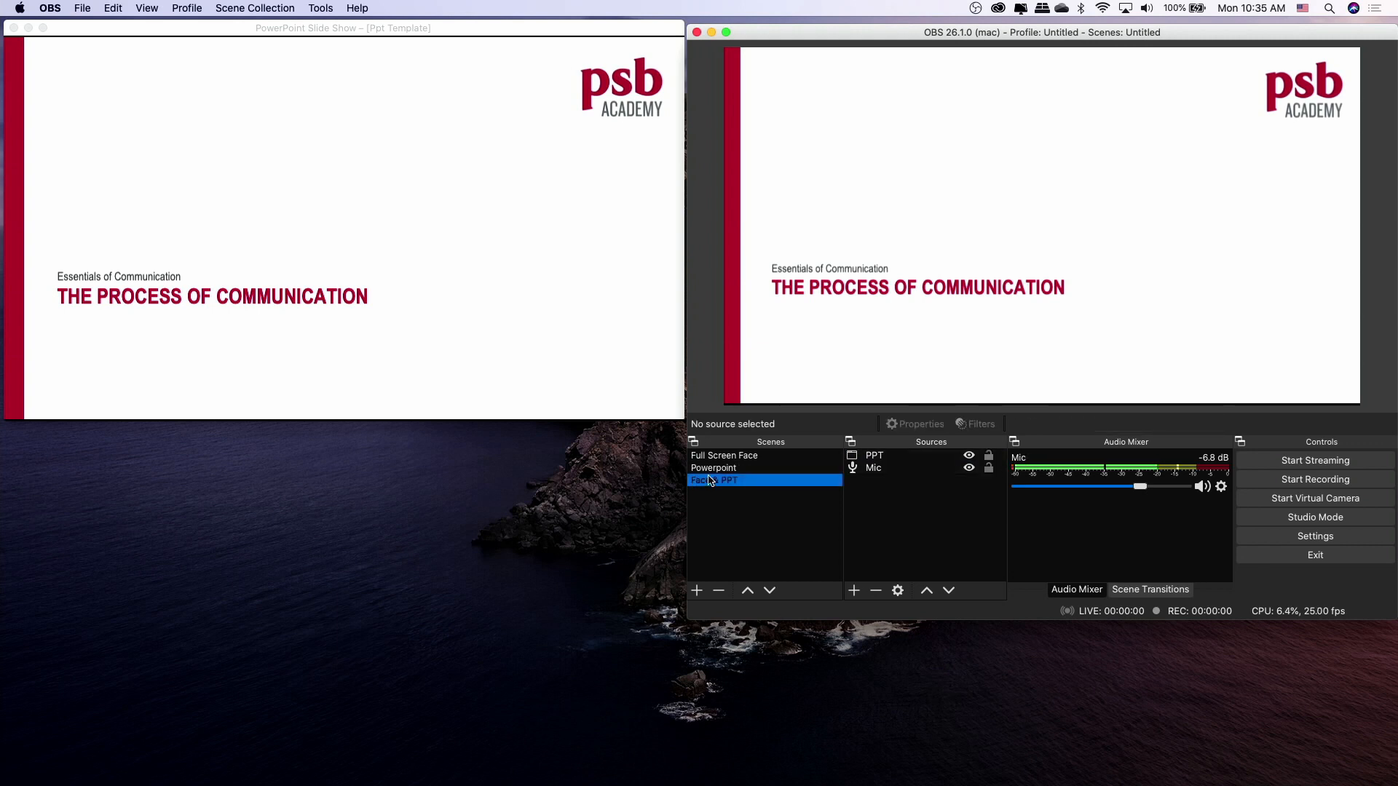
{"action": "left_click", "coordinate": [712, 471]}
{"action": "left_click", "coordinate": [713, 480]}
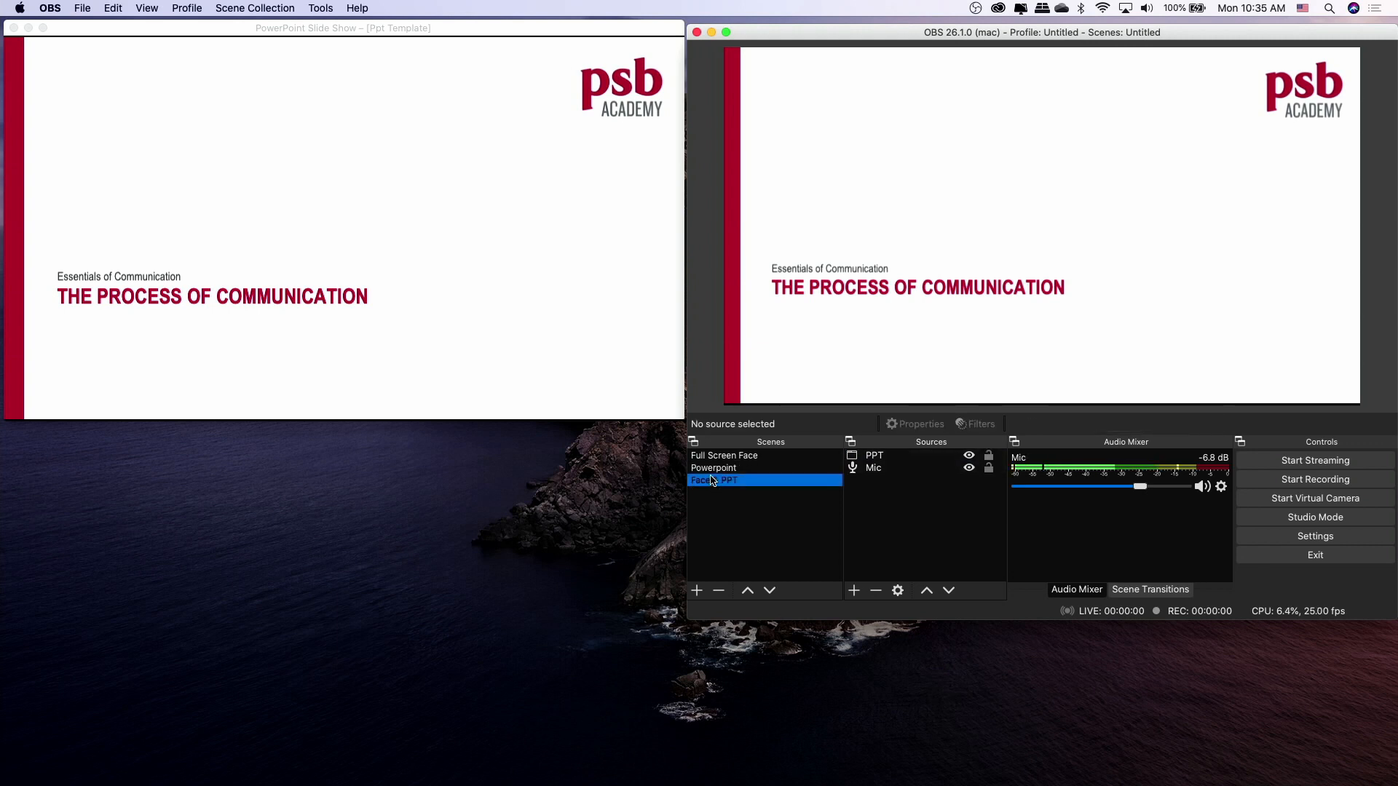
Copy the Webcam source from the Full Screen Face scene and paste it as a reference into the Face & PPT scene.
{"action": "left_click", "coordinate": [744, 457]}
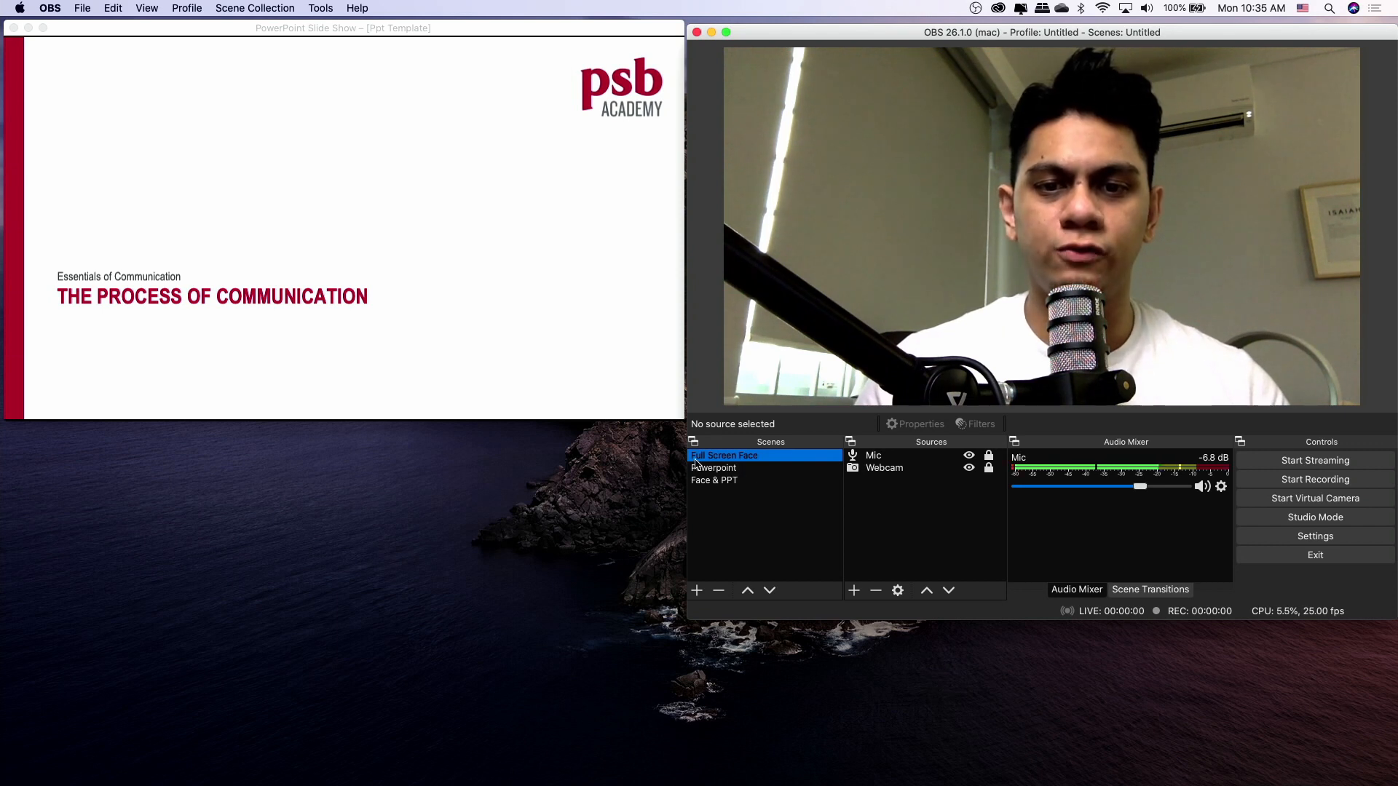
{"action": "left_click", "coordinate": [885, 470]}
{"action": "right_click", "coordinate": [885, 471]}
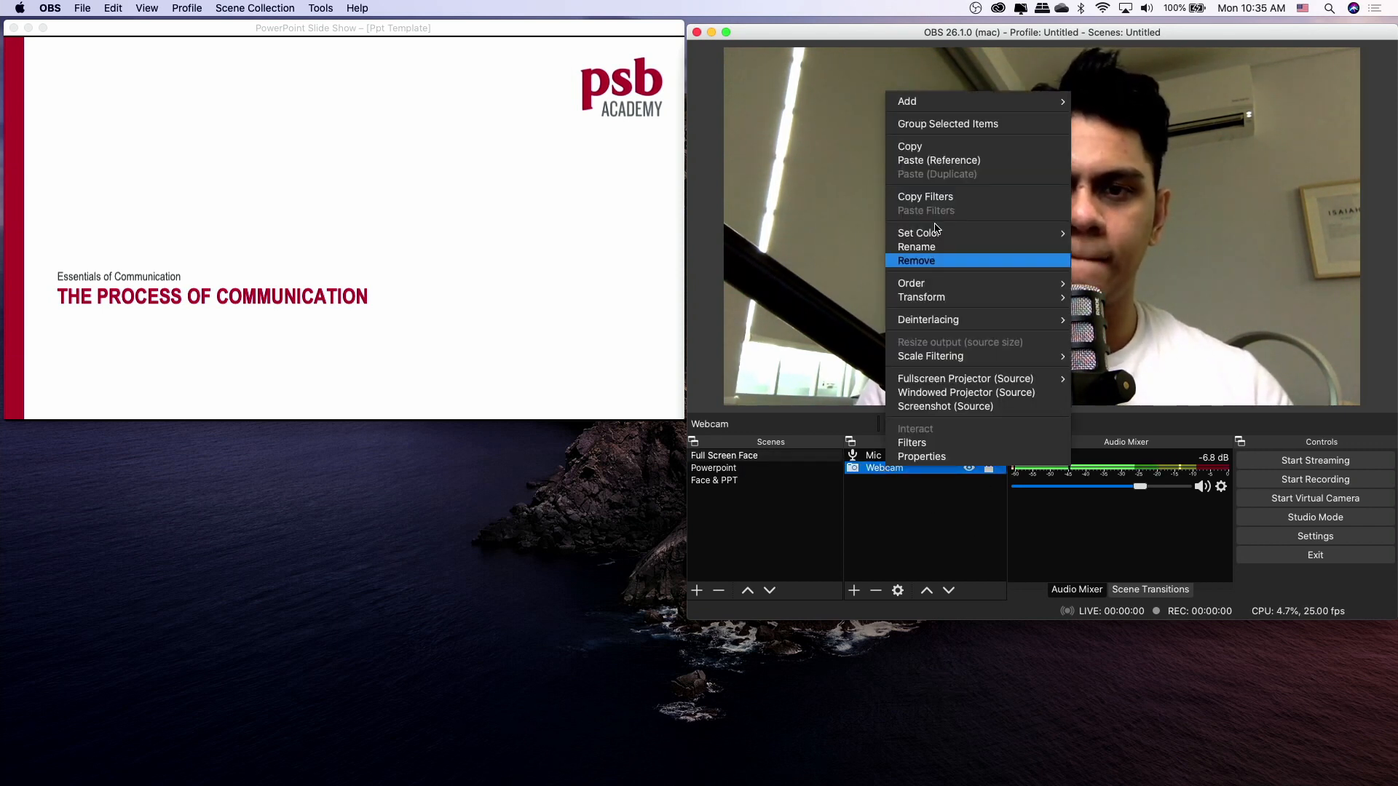
{"action": "left_click", "coordinate": [928, 147]}
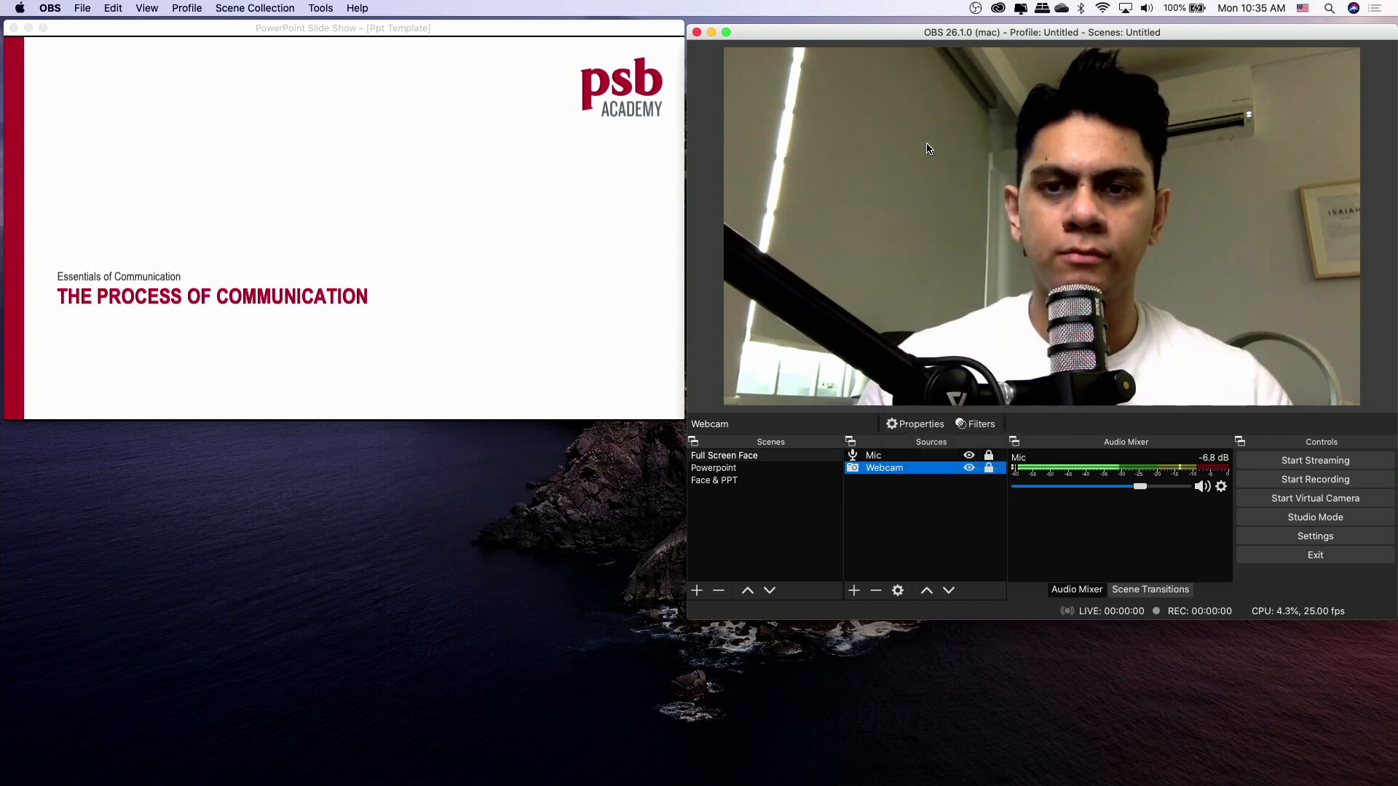
{"action": "left_click", "coordinate": [738, 481]}
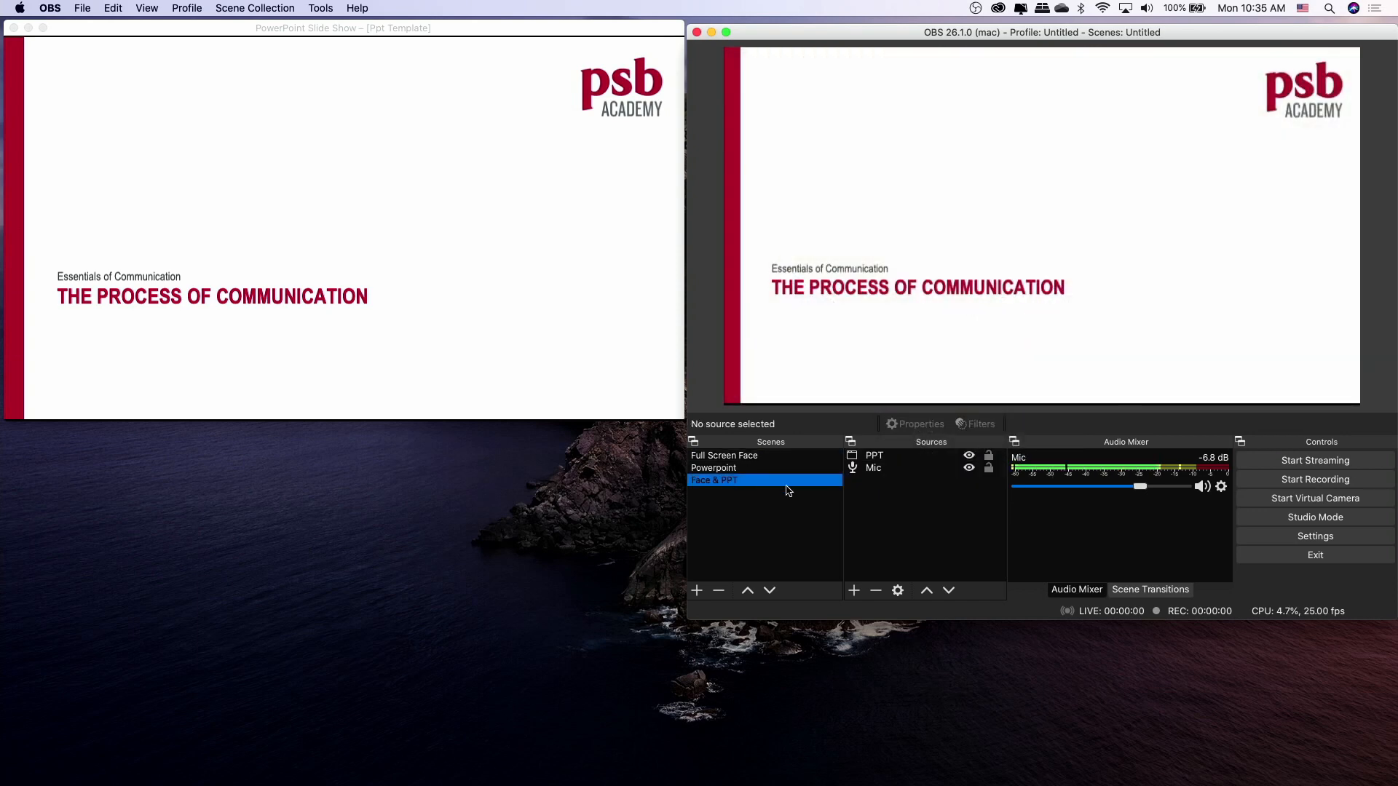
{"action": "right_click", "coordinate": [913, 515]}
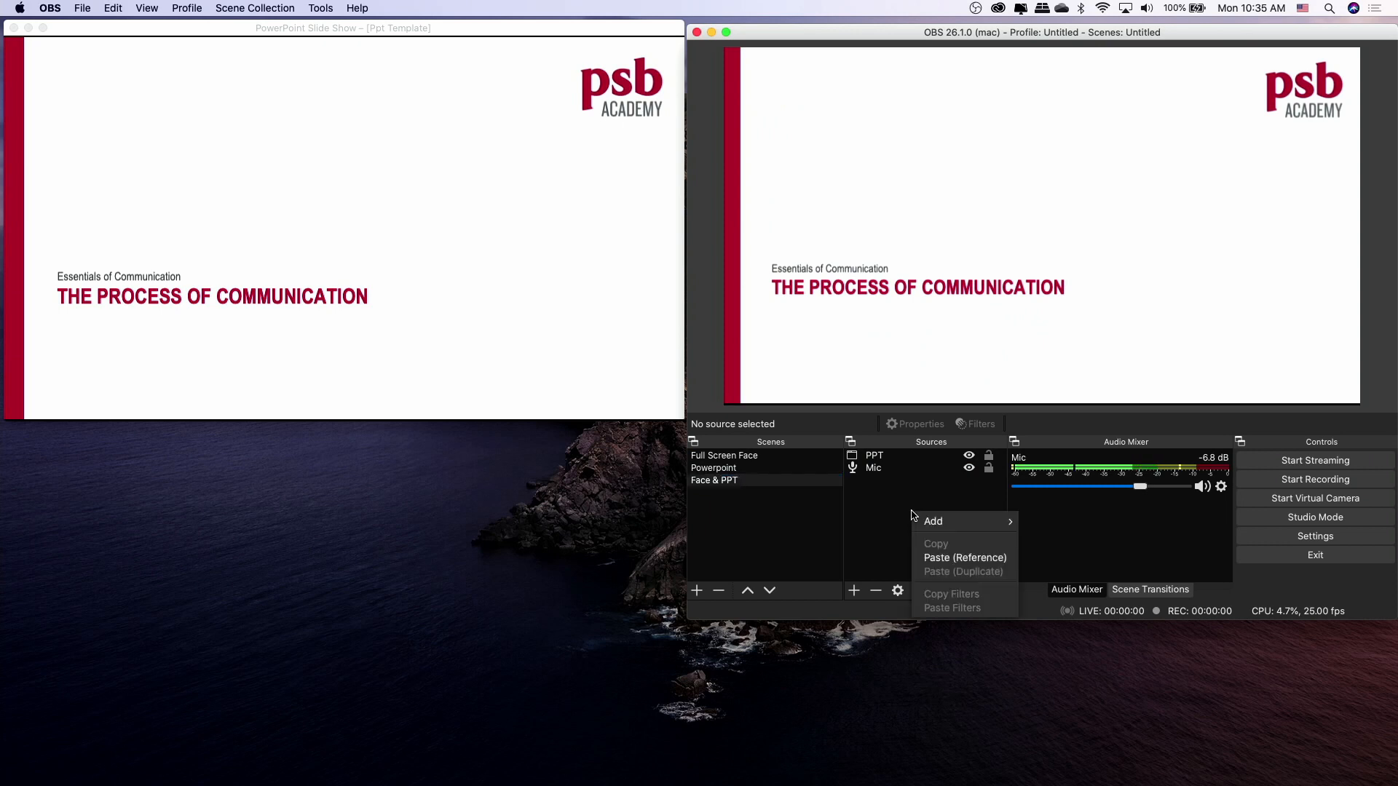
{"action": "left_click", "coordinate": [962, 557]}
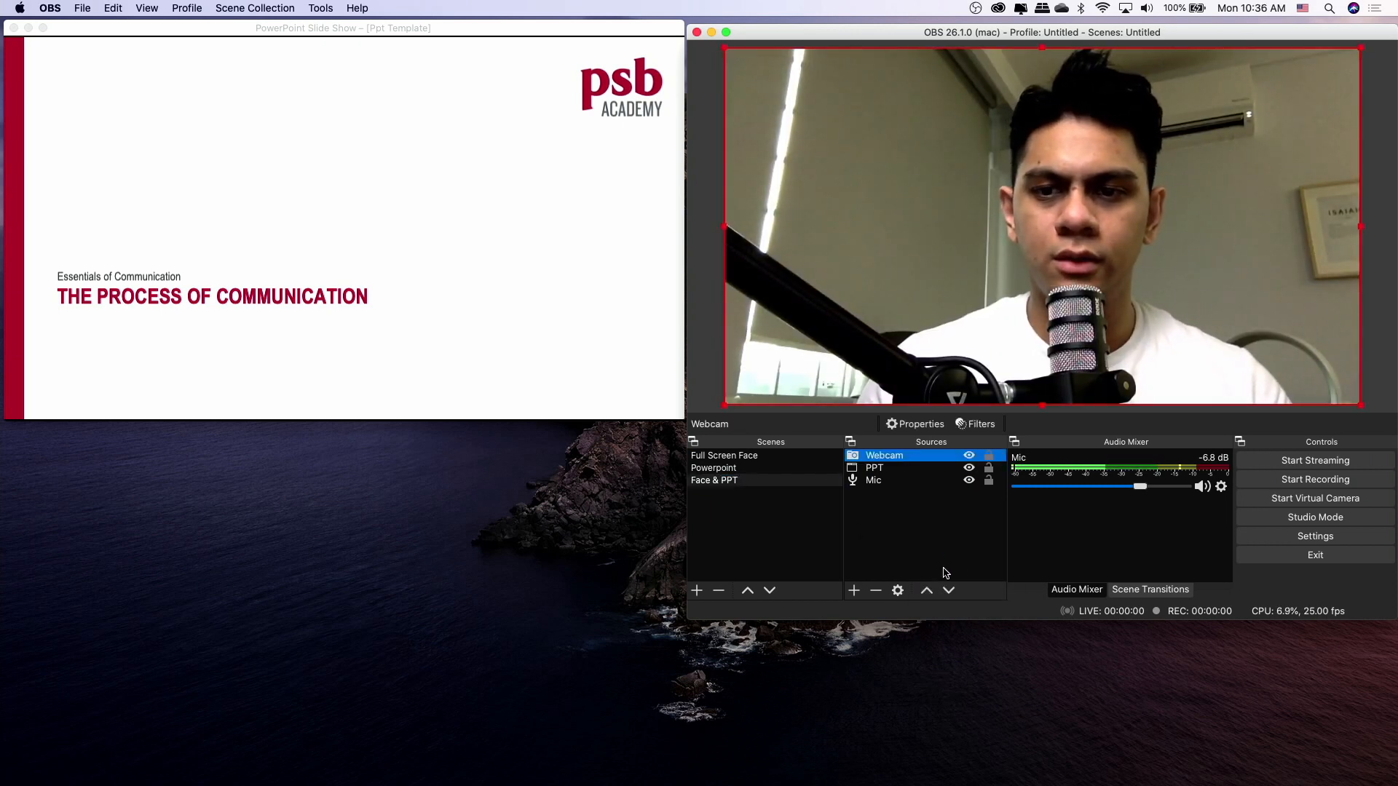
{"action": "left_click", "coordinate": [943, 537]}
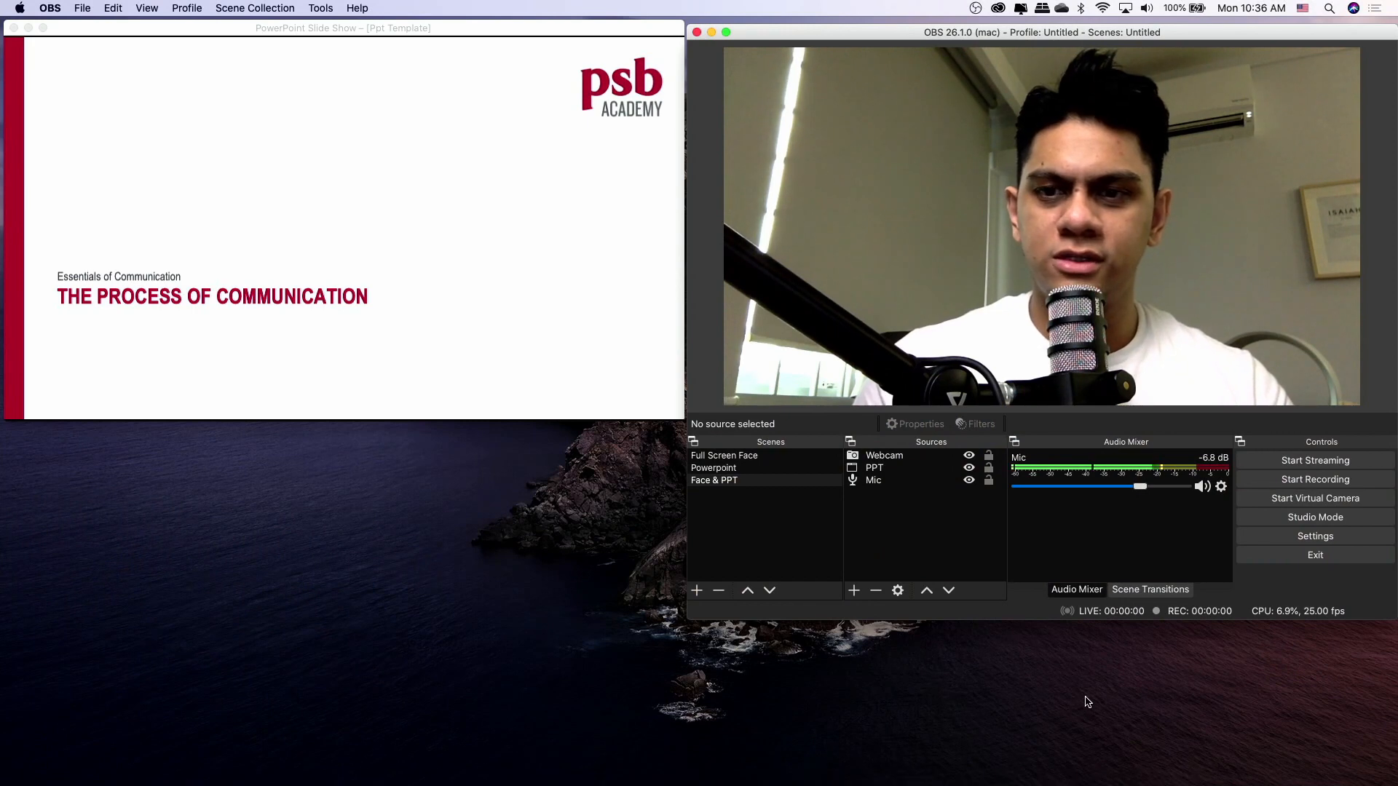
Switch to the OBS Materials folder in Finder and preview the Scene 3_Overlay.png image.
{"action": "left_click", "coordinate": [1155, 765]}
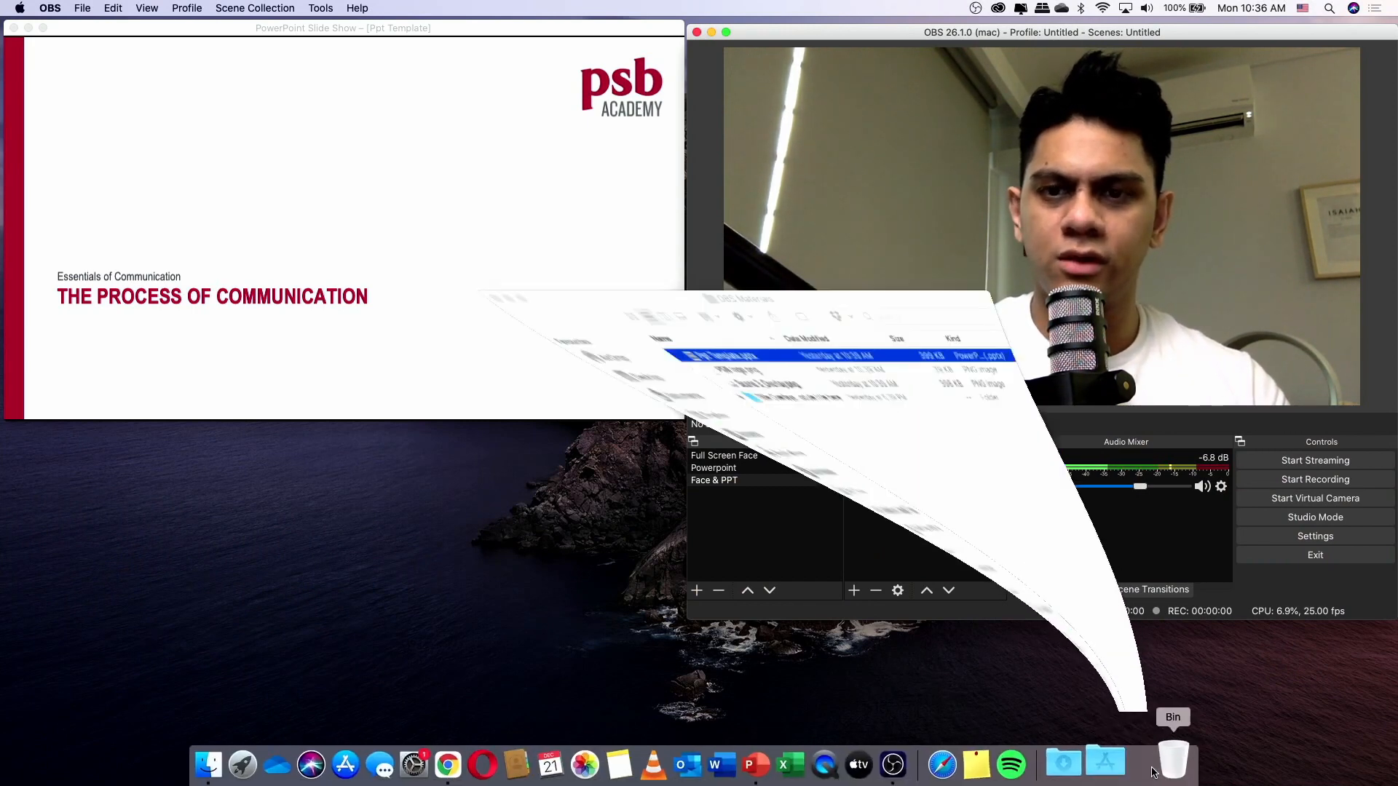
{"action": "left_click", "coordinate": [593, 253]}
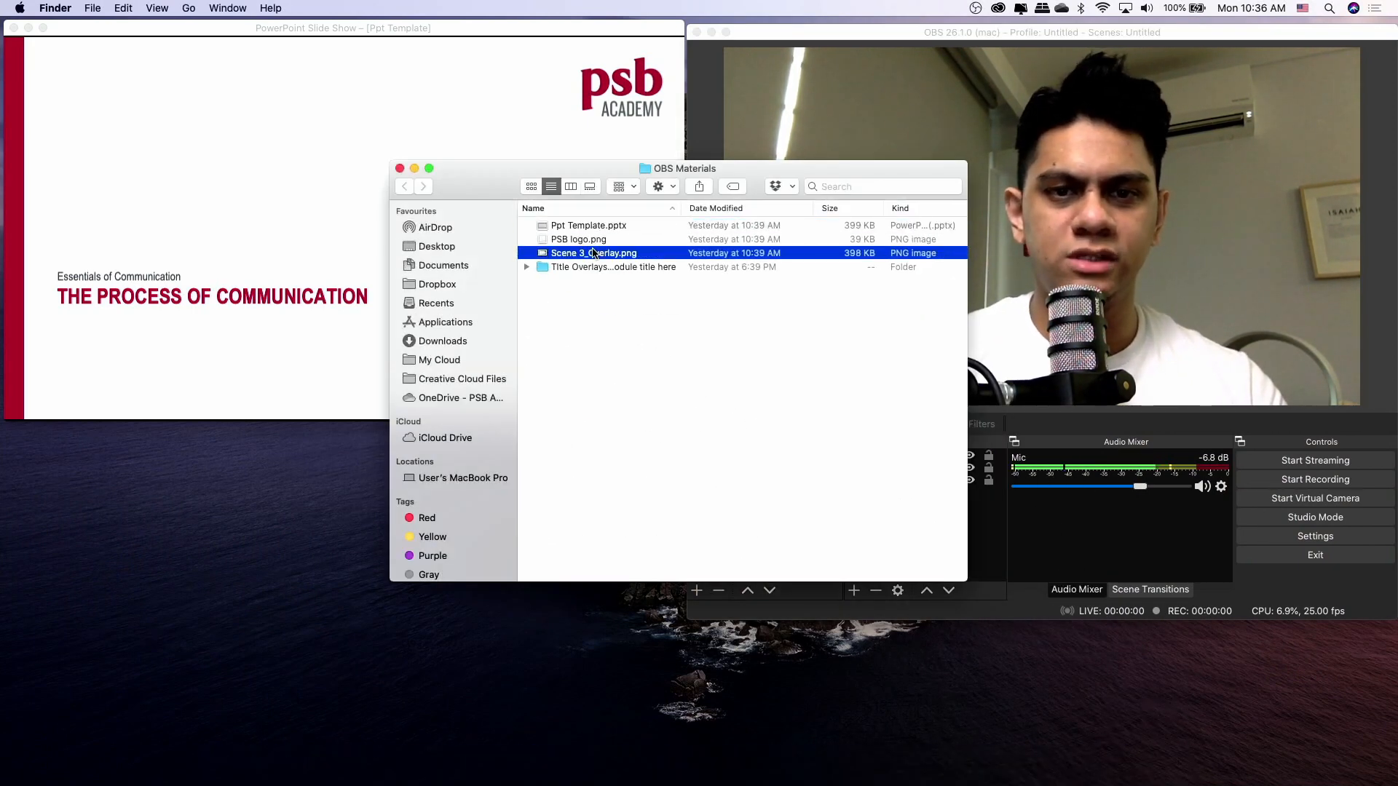
{"action": "key", "text": "space"}
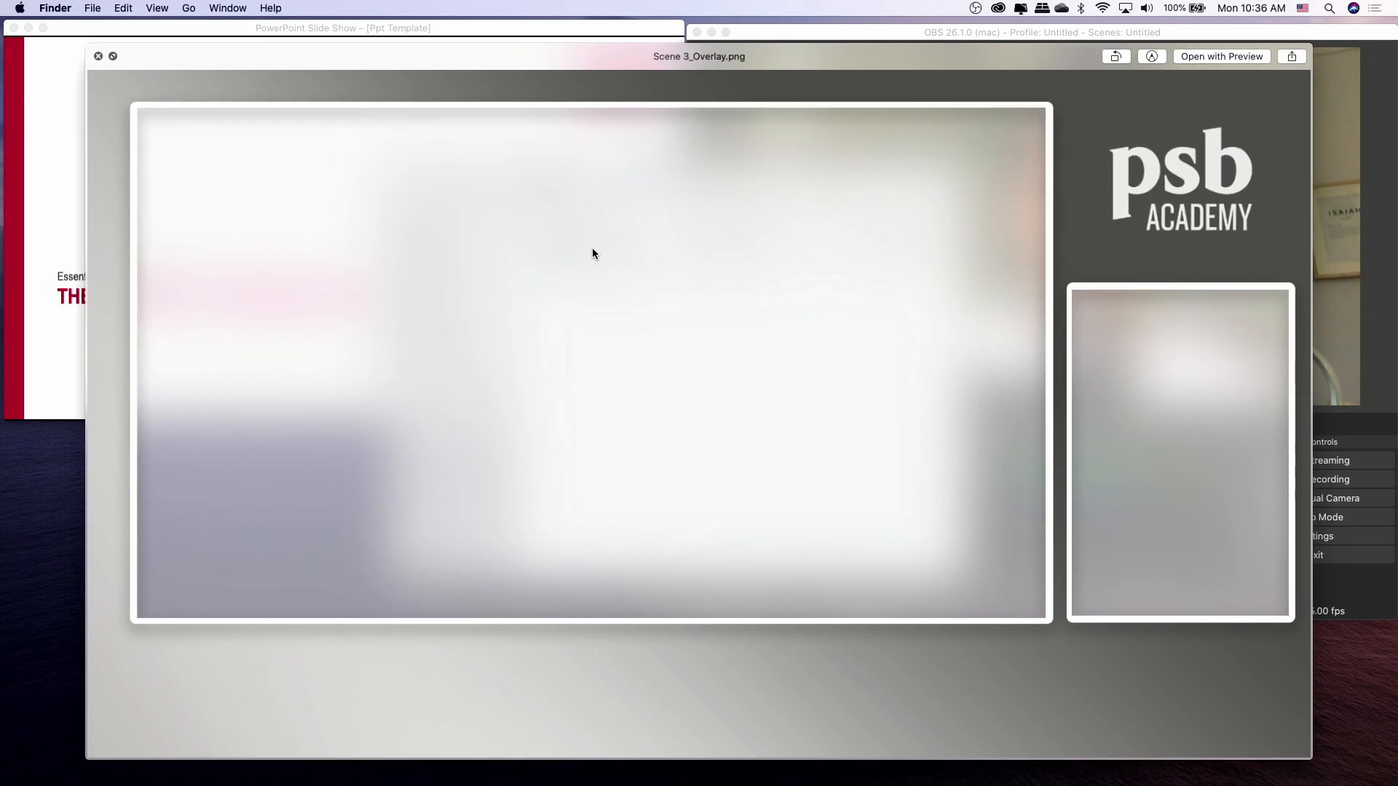
{"action": "key", "text": "space"}
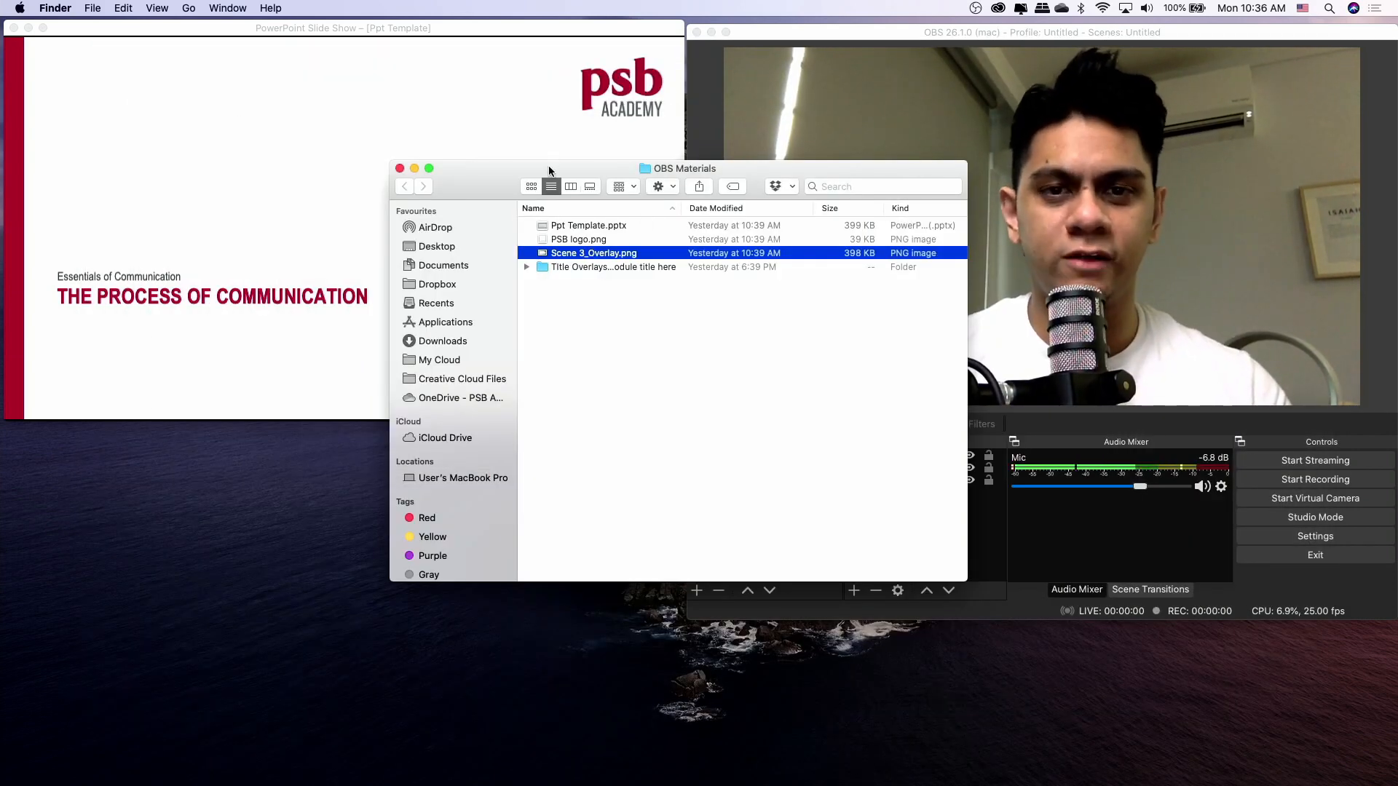
Switch back to OBS and add a new image source named Overlay to the Face & PPT scene.
{"action": "left_click", "coordinate": [819, 37]}
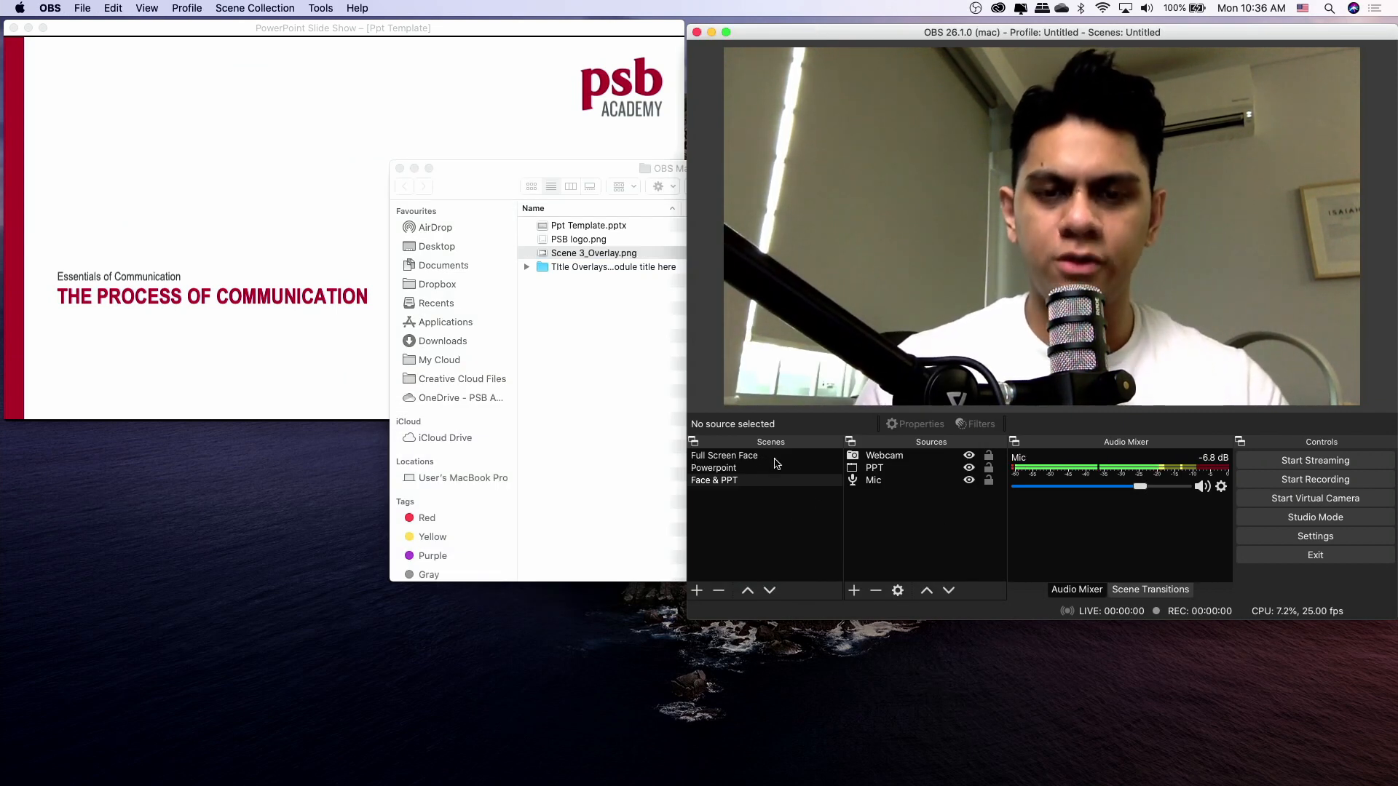
{"action": "left_click", "coordinate": [712, 481]}
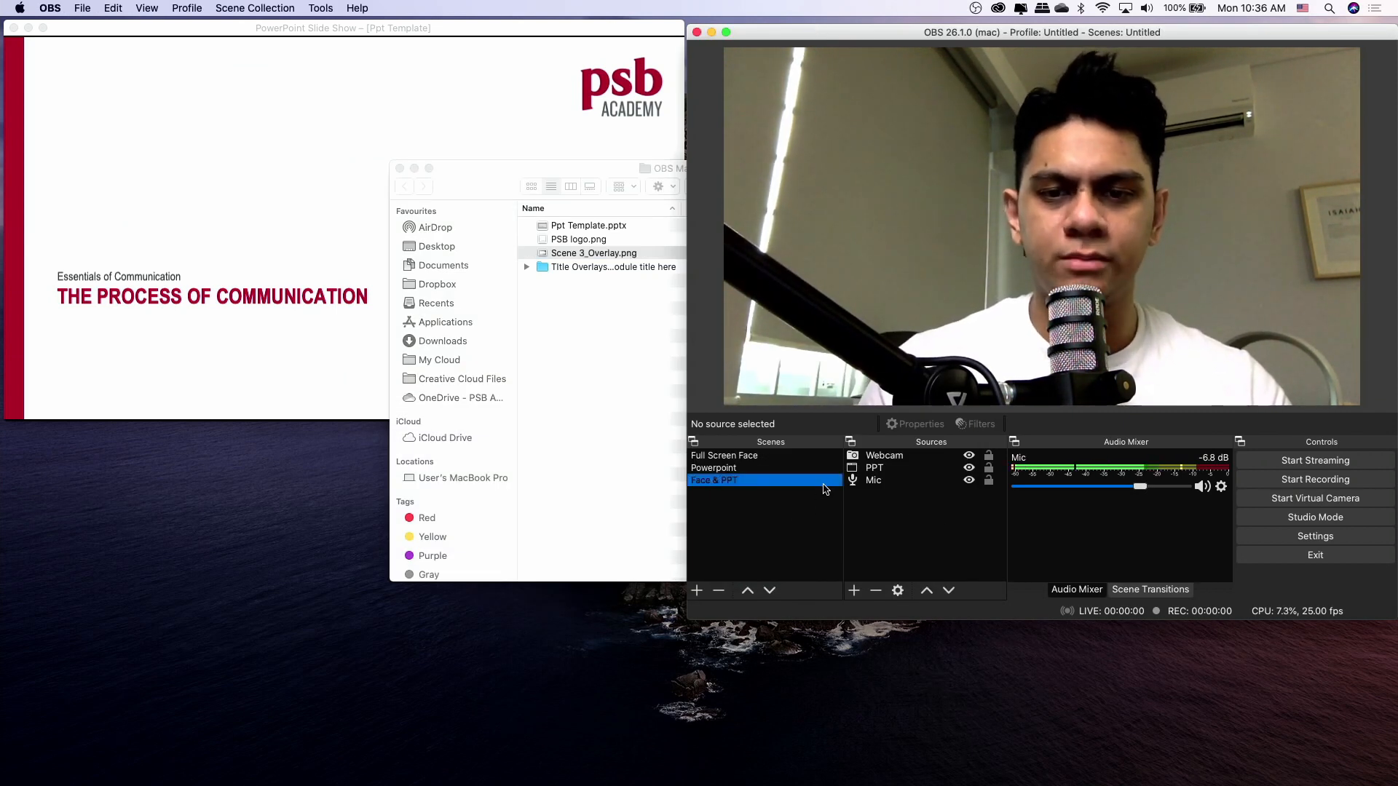
{"action": "left_click", "coordinate": [912, 539]}
{"action": "left_click", "coordinate": [854, 590]}
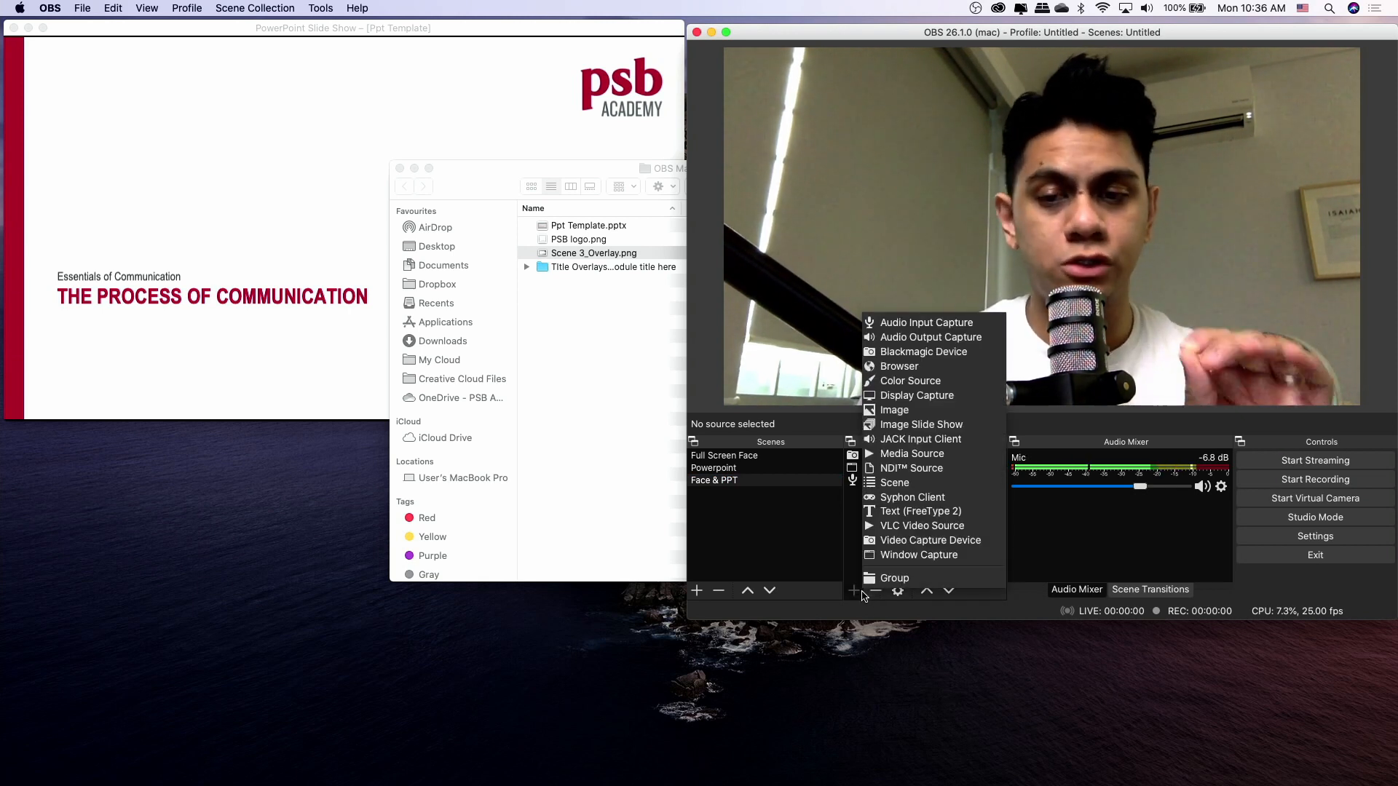
{"action": "left_click", "coordinate": [887, 410]}
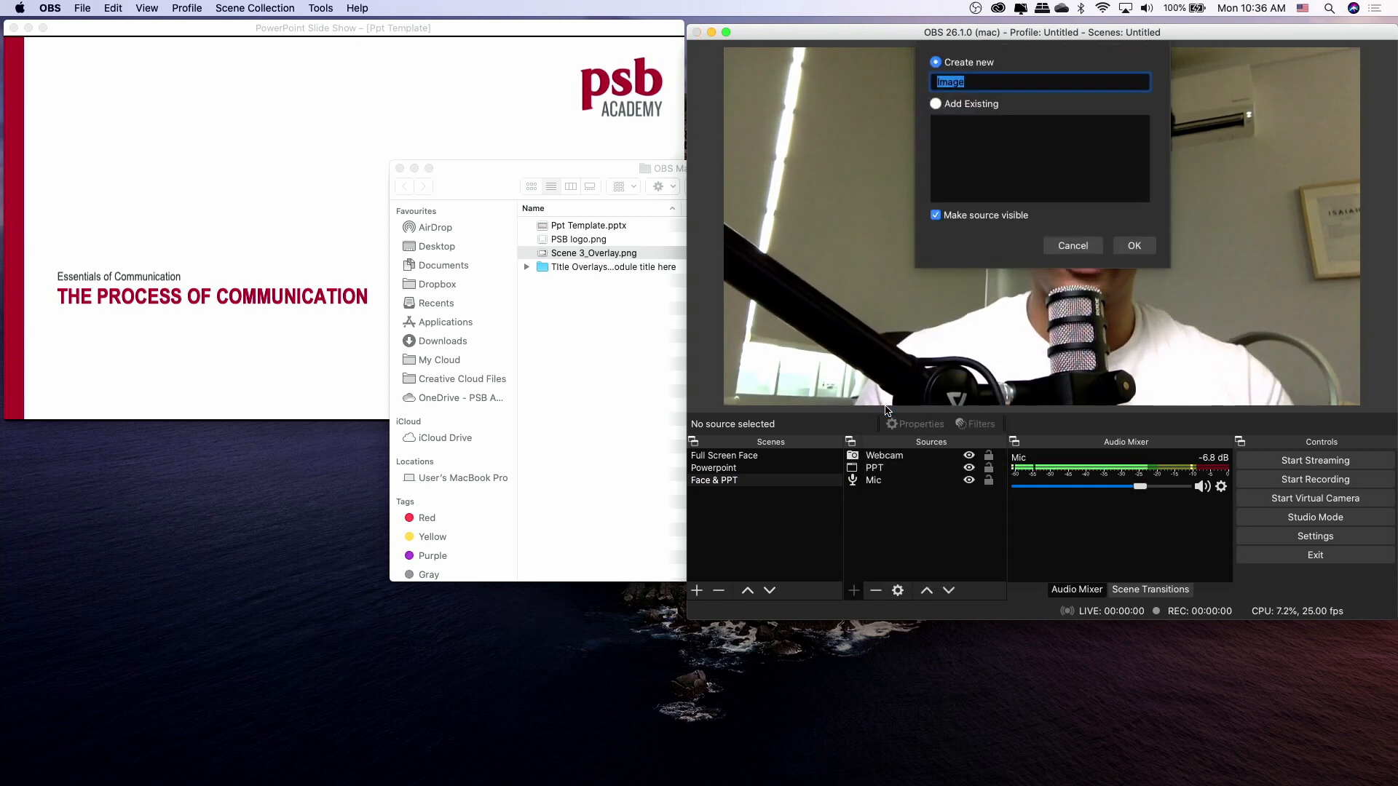
{"action": "type", "text": "Overlay"}
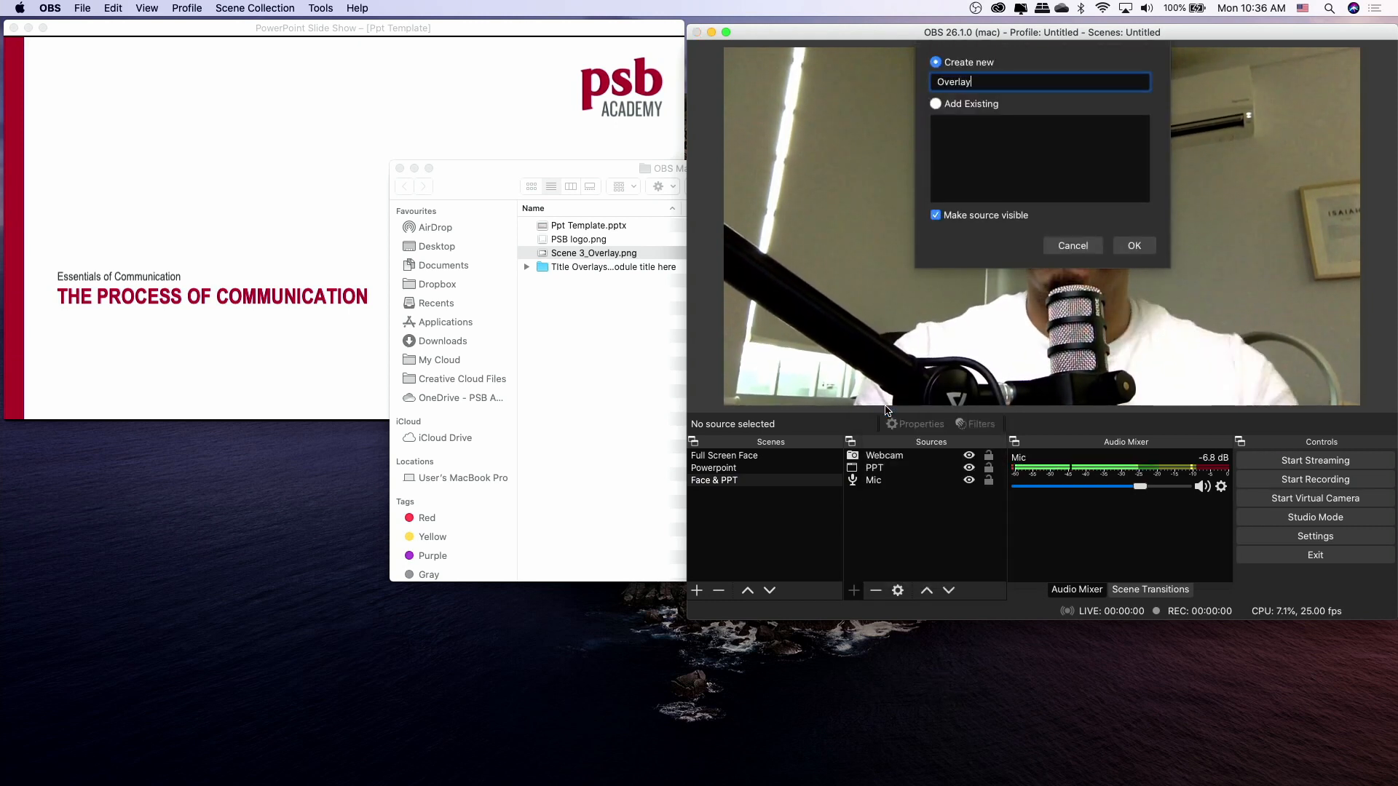
{"action": "left_click", "coordinate": [1145, 245]}
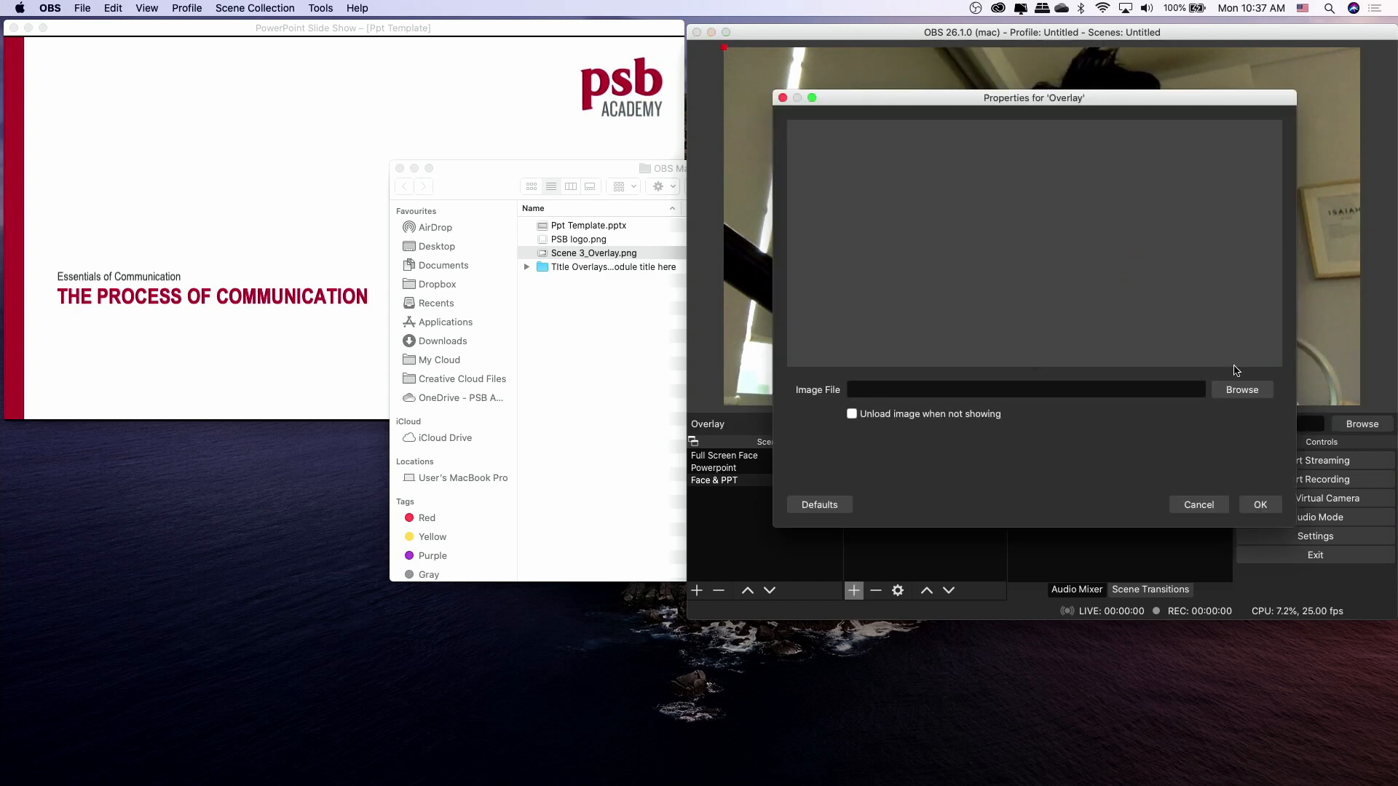
Load Scene 3_Overlay.png from the Desktop's OBS Materials folder as the overlay image, and lock the Overlay source.
{"action": "left_click", "coordinate": [1238, 390]}
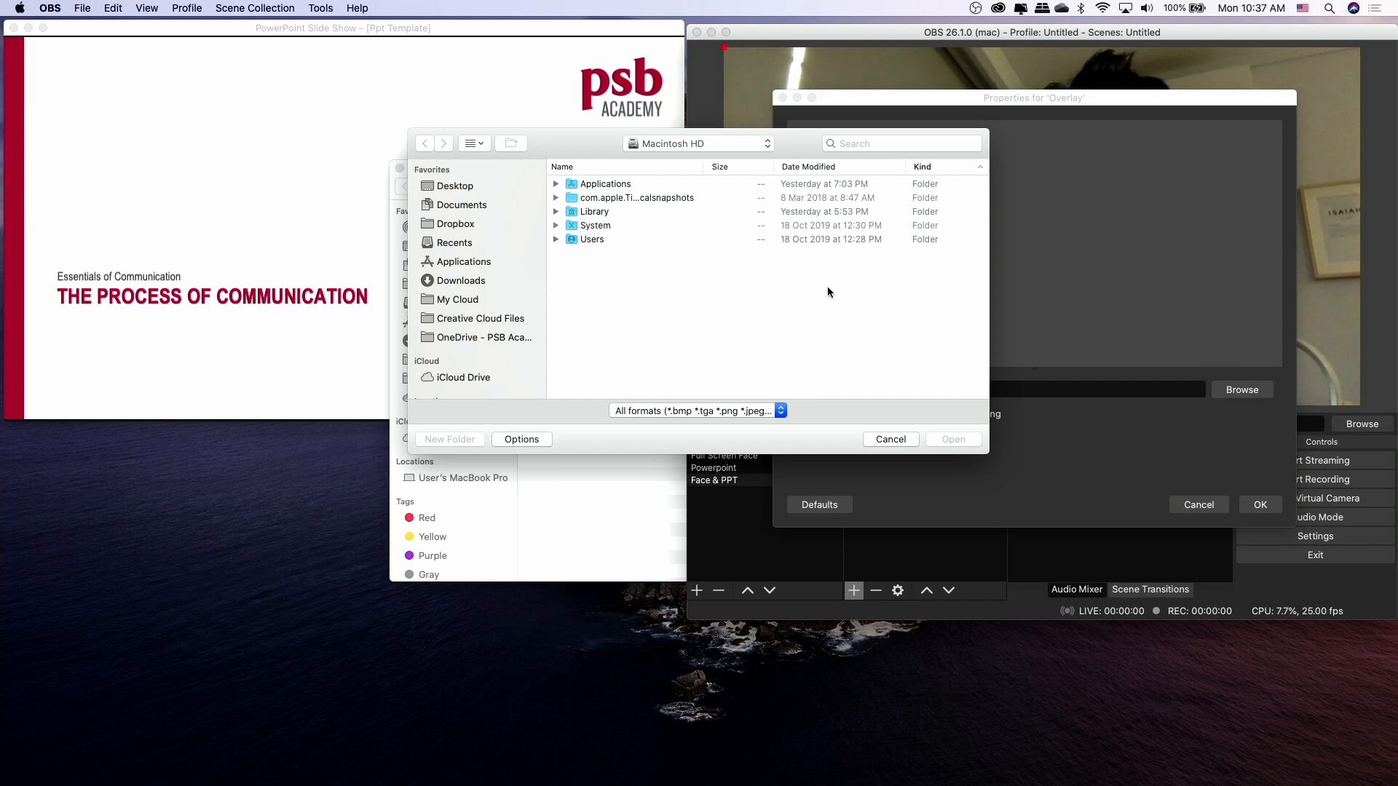
{"action": "left_click", "coordinate": [452, 188]}
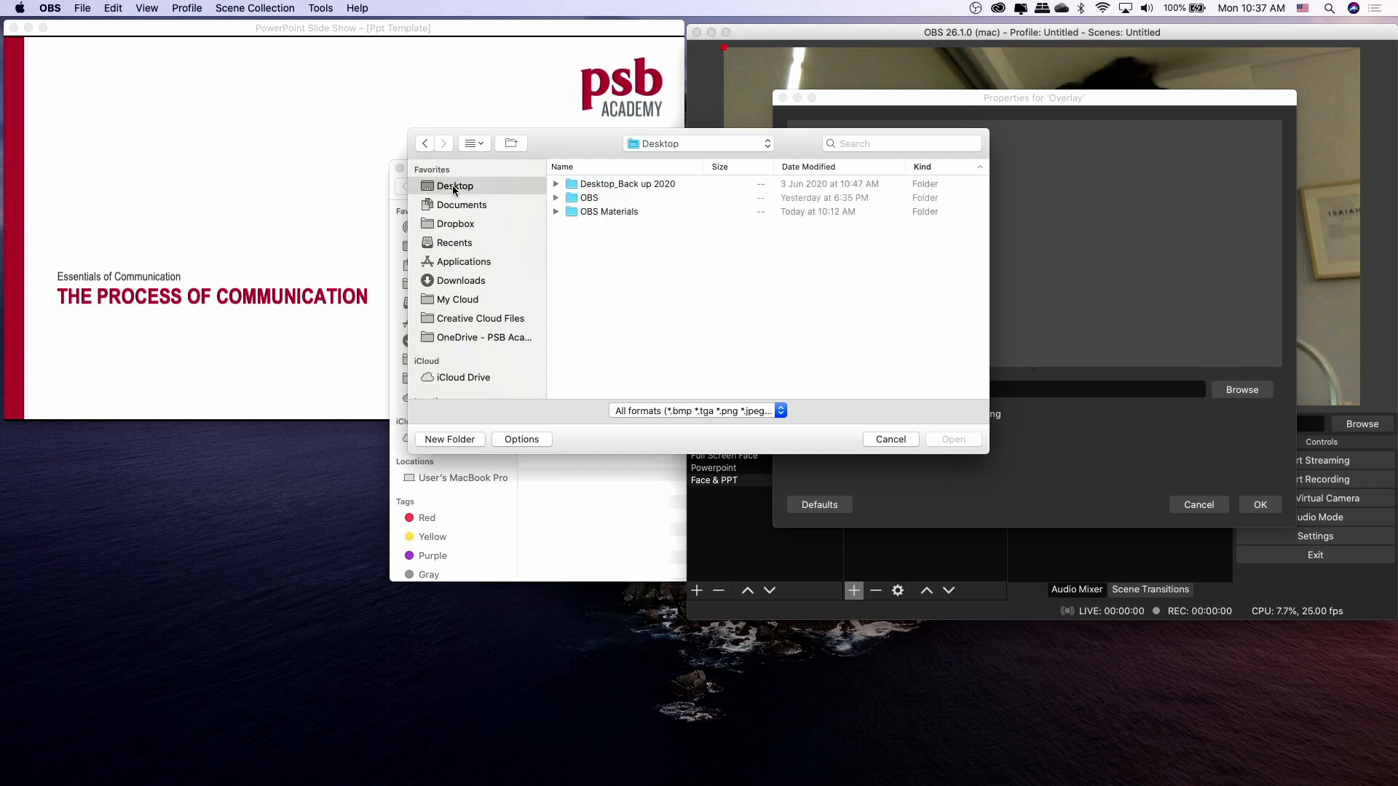
{"action": "double_click", "coordinate": [613, 213]}
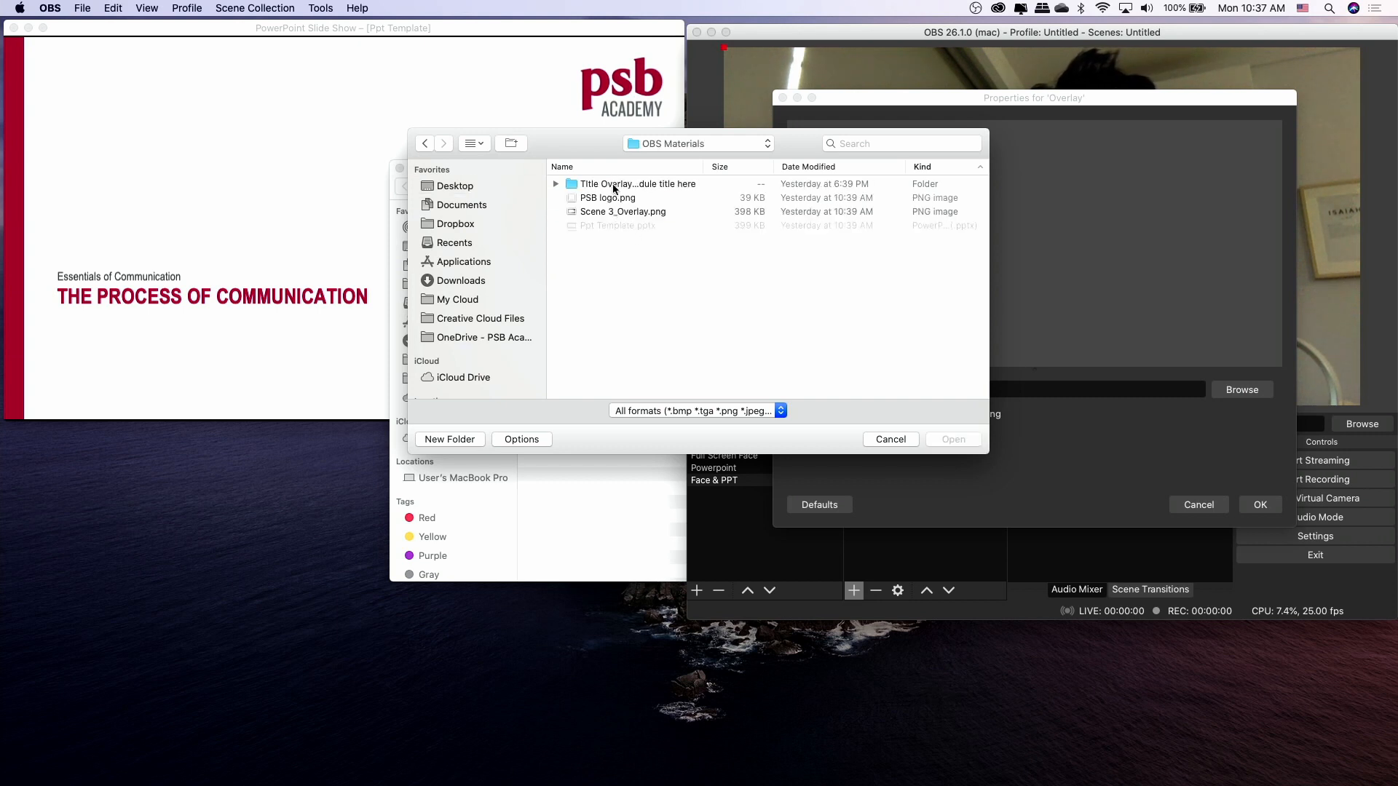
{"action": "left_click", "coordinate": [603, 213]}
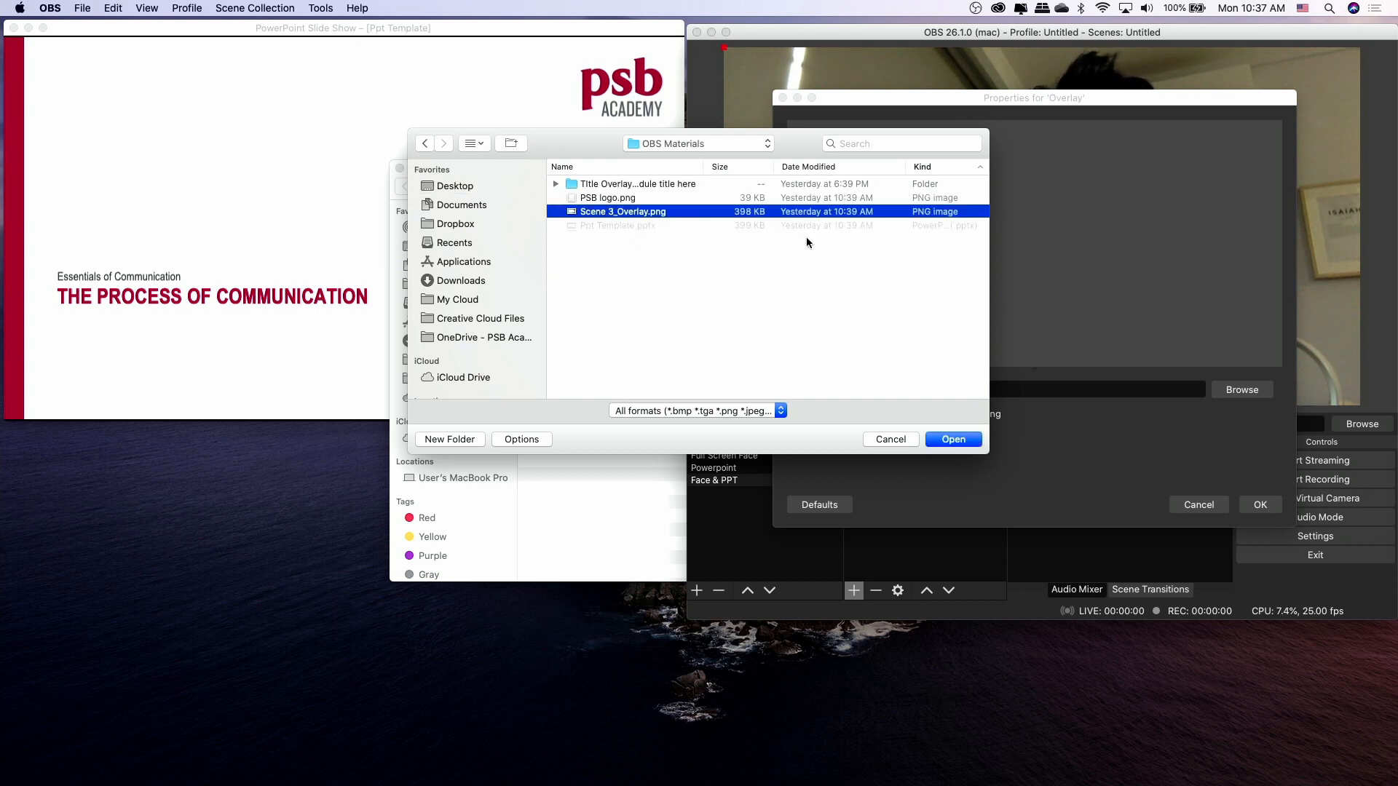
{"action": "left_click", "coordinate": [954, 440]}
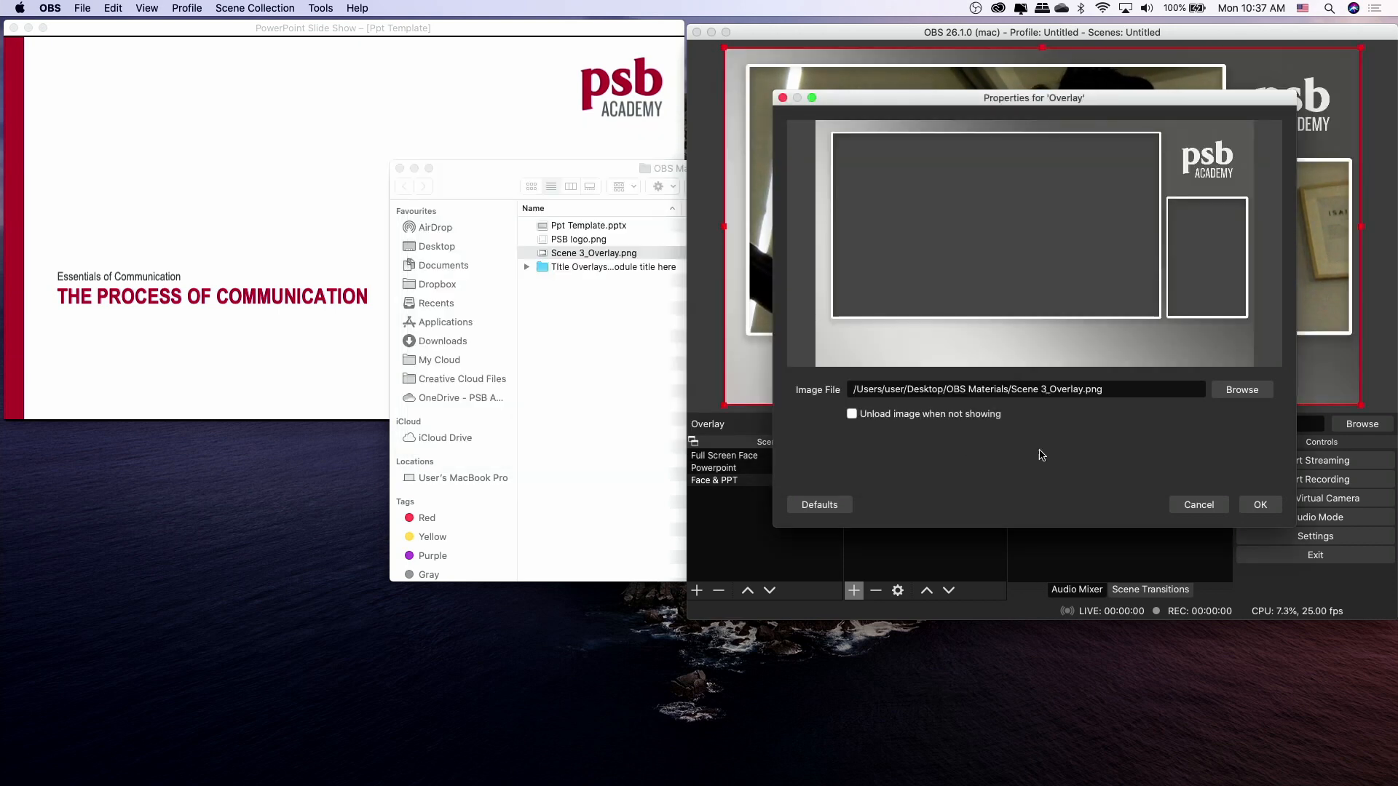
{"action": "left_click", "coordinate": [1257, 505]}
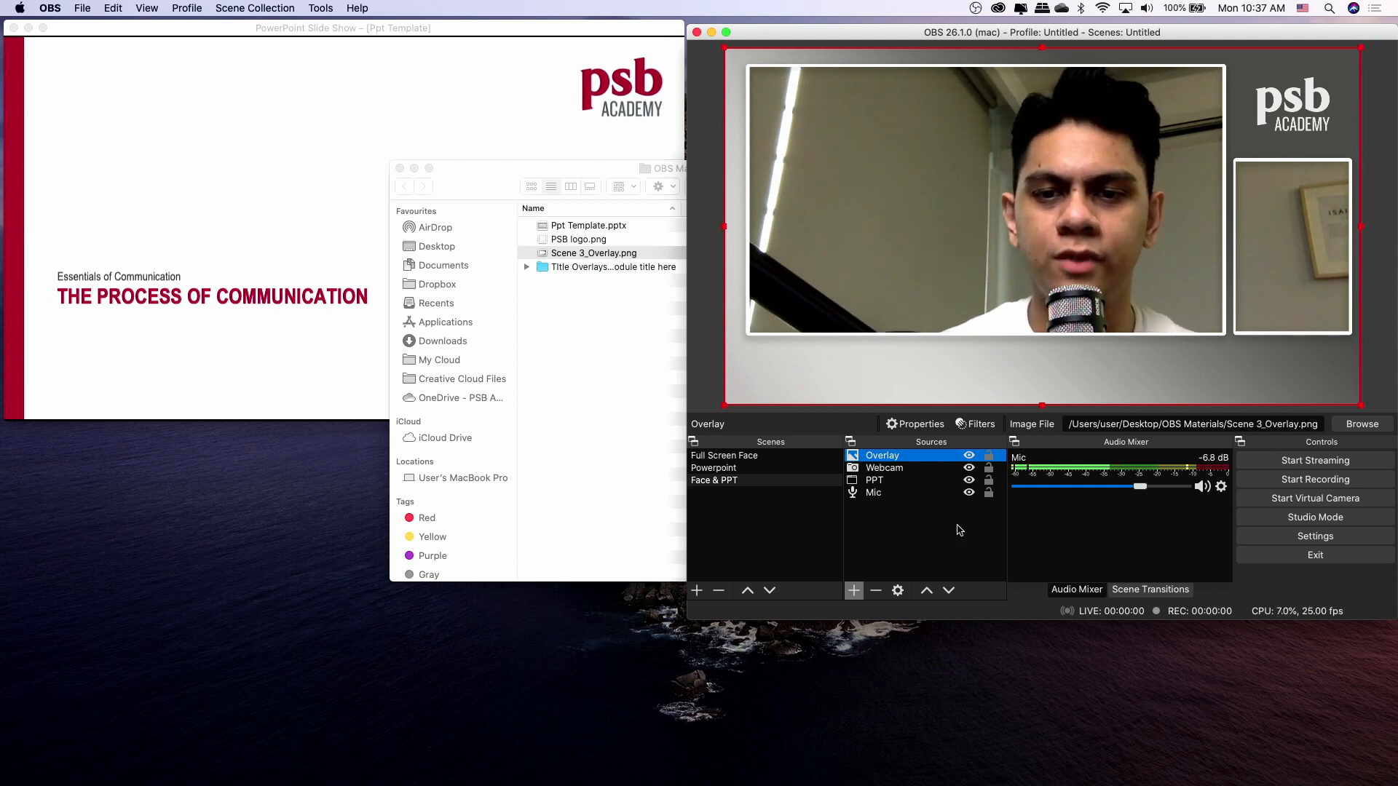
{"action": "left_click", "coordinate": [988, 458]}
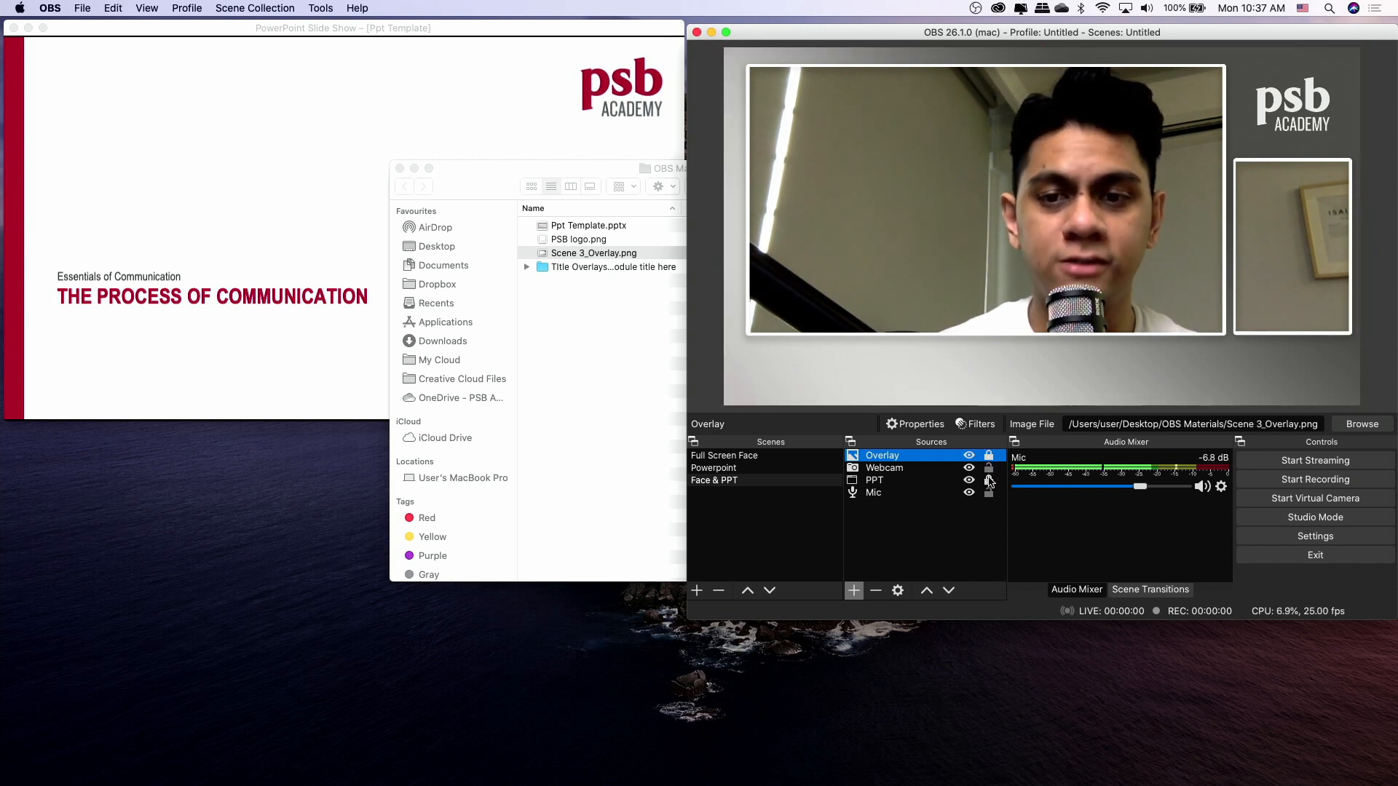
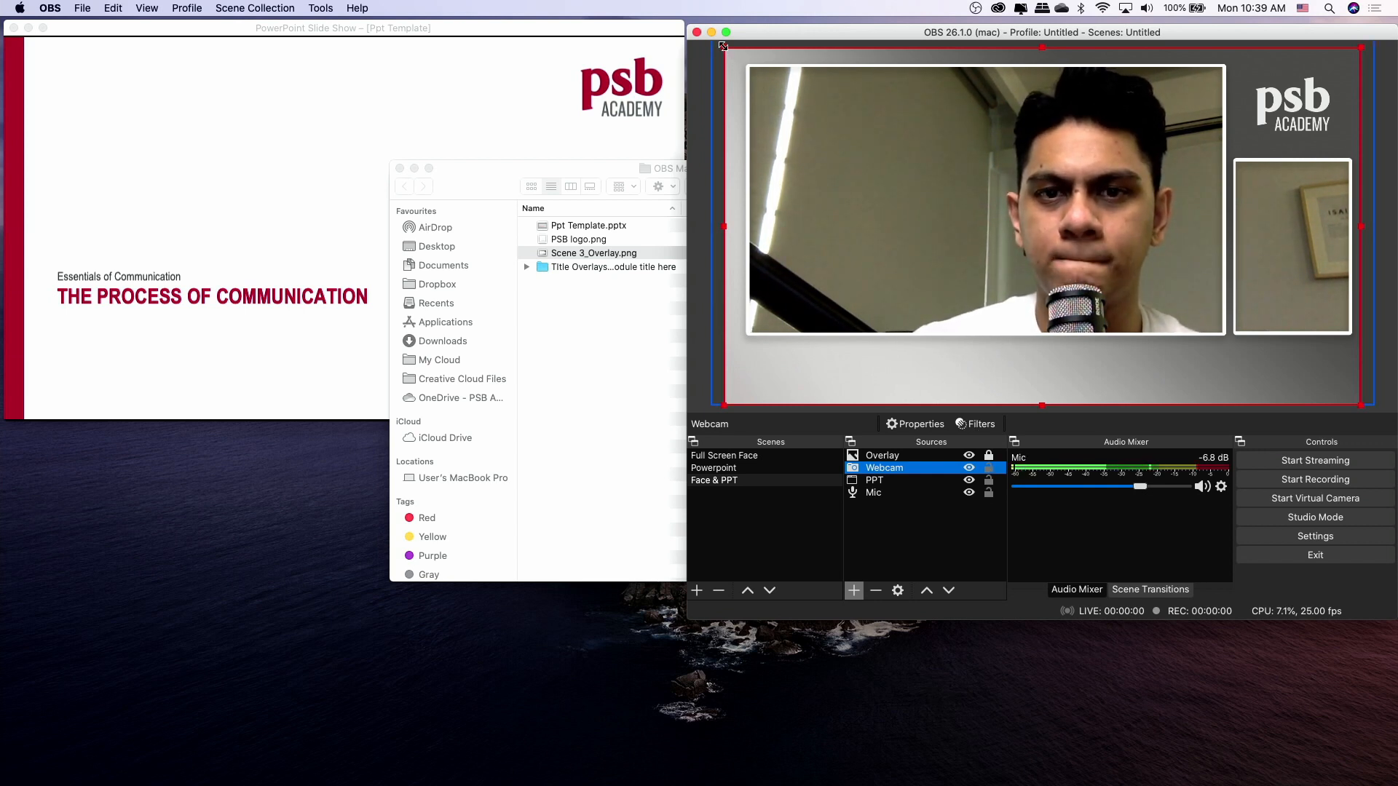
Scale down the webcam image and move it so the presenter's face sits inside the overlay's small portrait frame.
{"action": "left_click_drag", "start_coordinate": [722, 46], "coordinate": [1062, 88]}
{"action": "left_click_drag", "start_coordinate": [1113, 248], "coordinate": [1169, 244]}
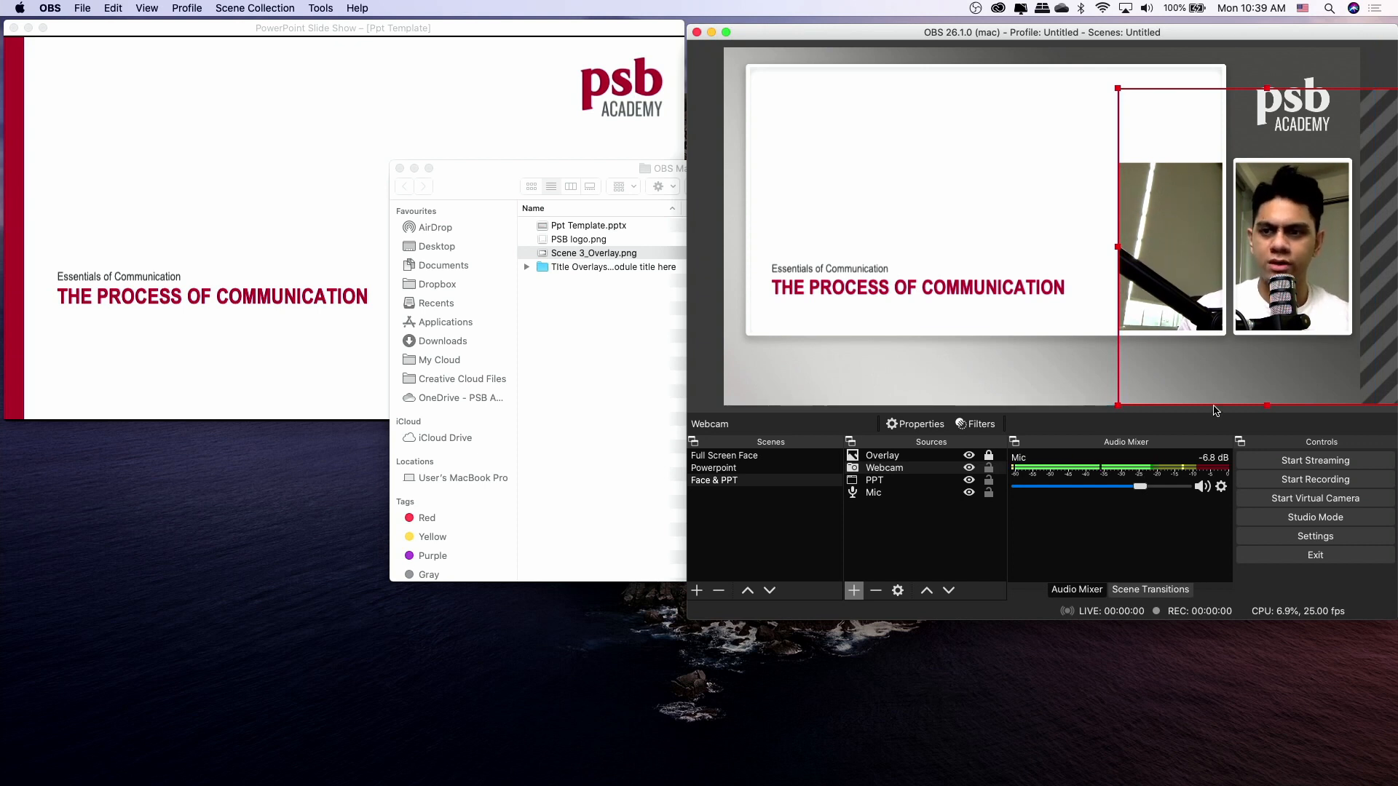
{"action": "mouse_move", "coordinate": [1216, 373]}
{"action": "left_mouse_down"}
{"action": "mouse_move", "coordinate": [1154, 375]}
{"action": "mouse_move", "coordinate": [1220, 373]}
{"action": "left_mouse_up"}
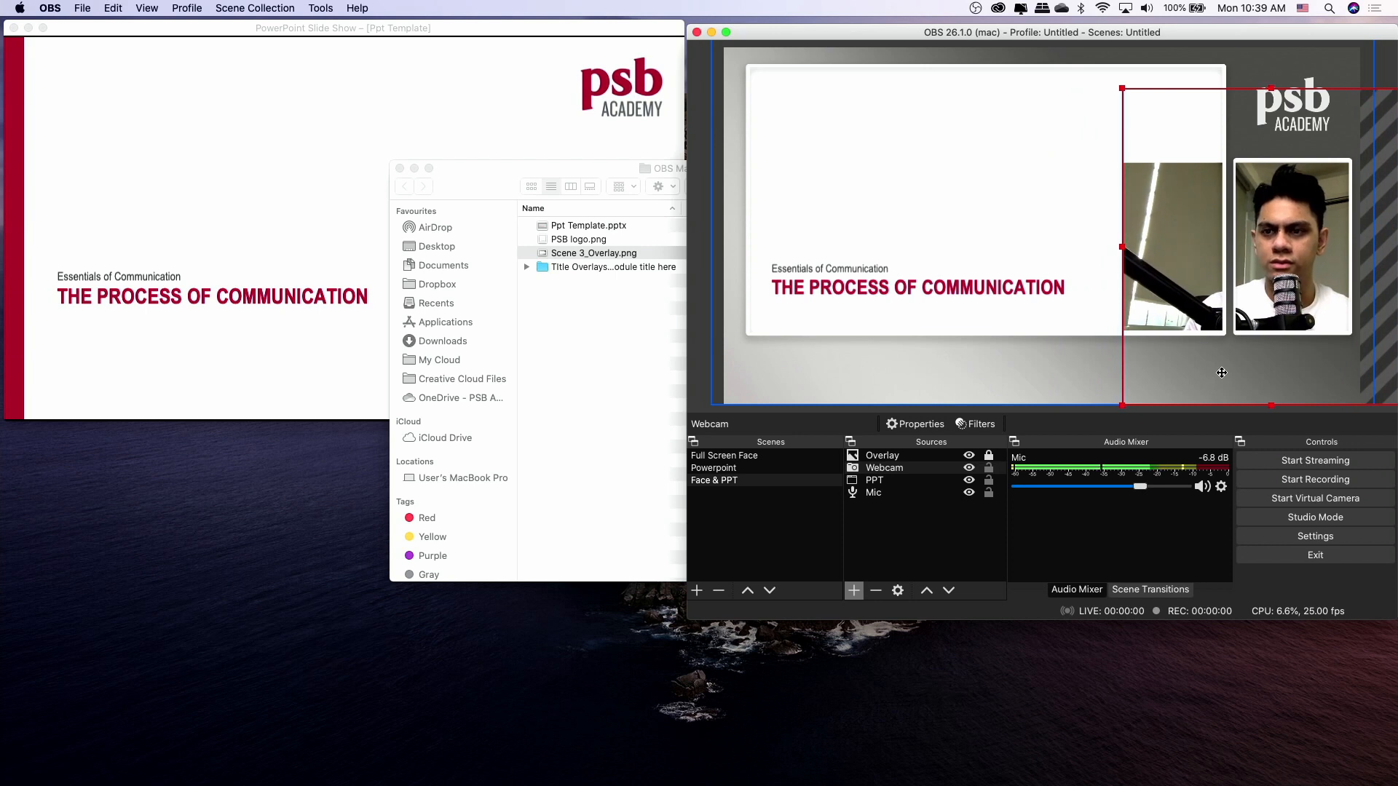
Shrink the webcam image to the portrait frame's width, then enlarge and reposition it so the presenter fills the frame.
{"action": "left_click_drag", "start_coordinate": [1122, 88], "coordinate": [1288, 219]}
{"action": "left_click_drag", "start_coordinate": [1295, 270], "coordinate": [1237, 209]}
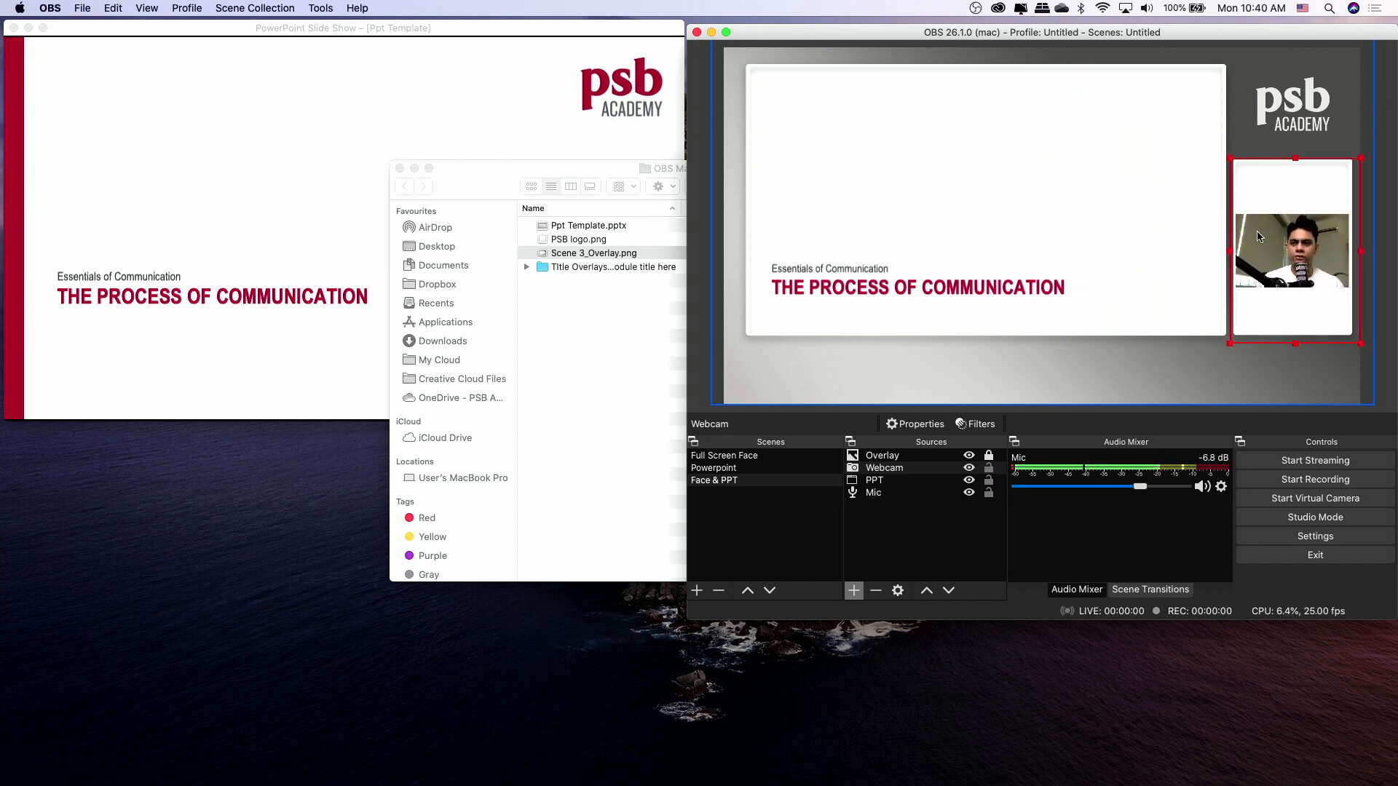
{"action": "left_click_drag", "start_coordinate": [1230, 158], "coordinate": [1055, 48]}
{"action": "left_click_drag", "start_coordinate": [1128, 207], "coordinate": [1193, 255]}
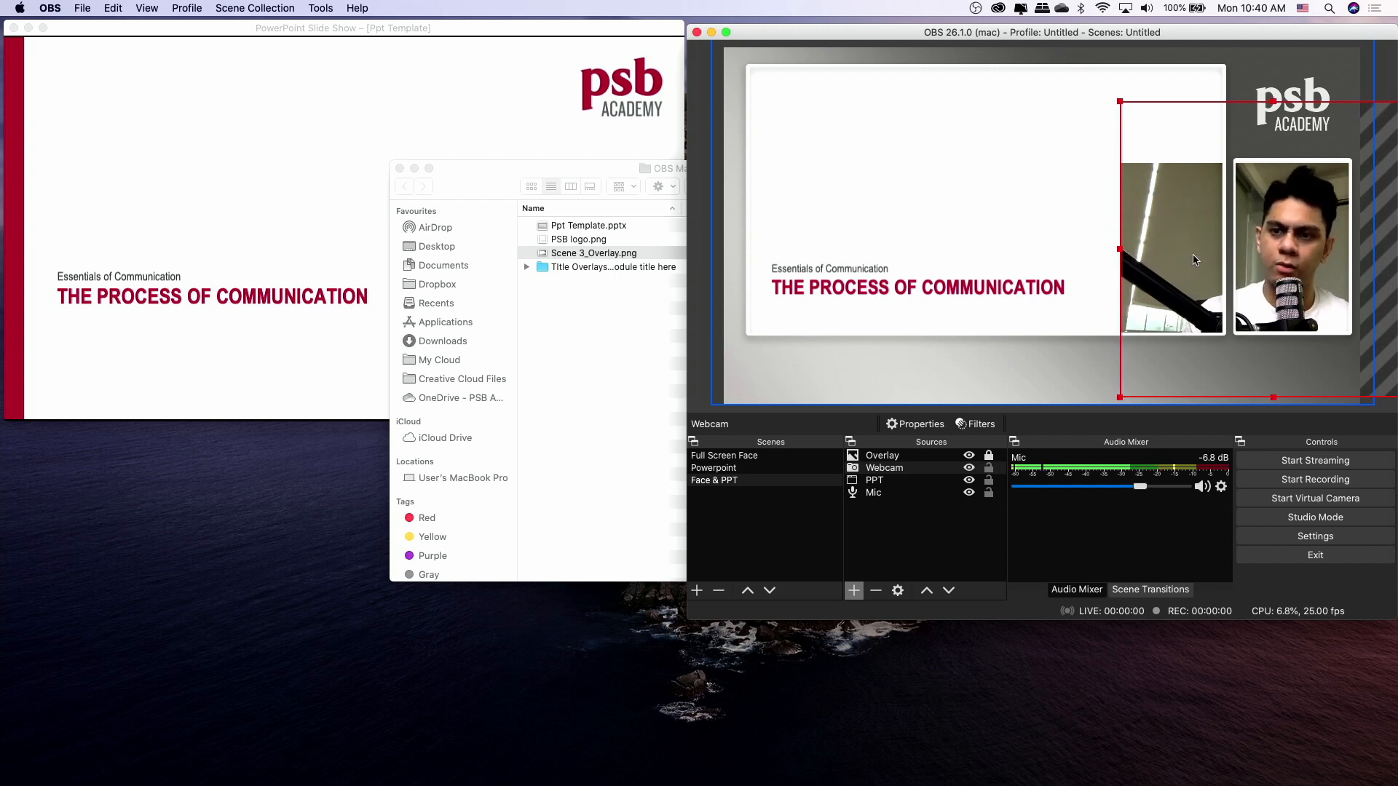
Nudge the webcam image slightly upward behind the portrait frame and lock the Webcam source.
{"action": "left_click", "coordinate": [1092, 370]}
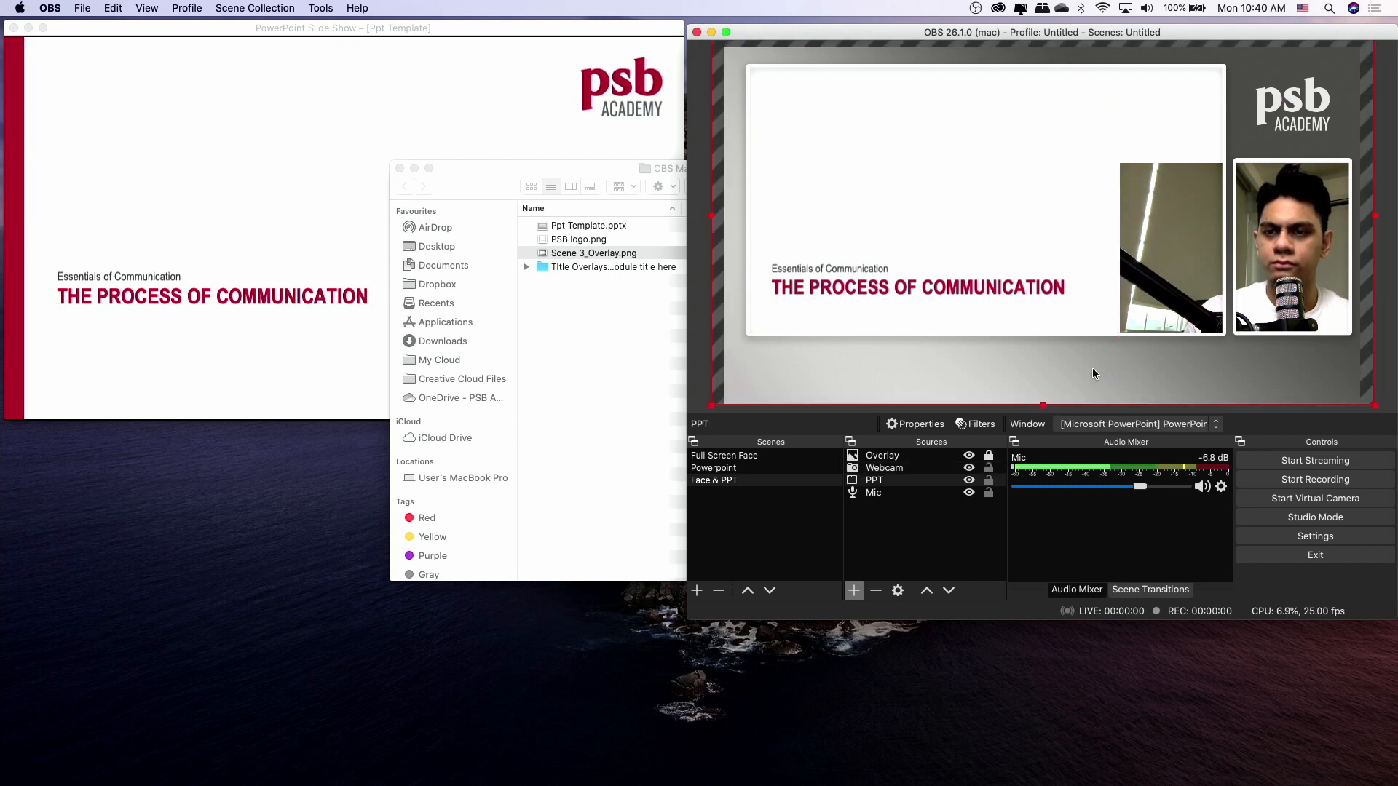
{"action": "left_click", "coordinate": [987, 481]}
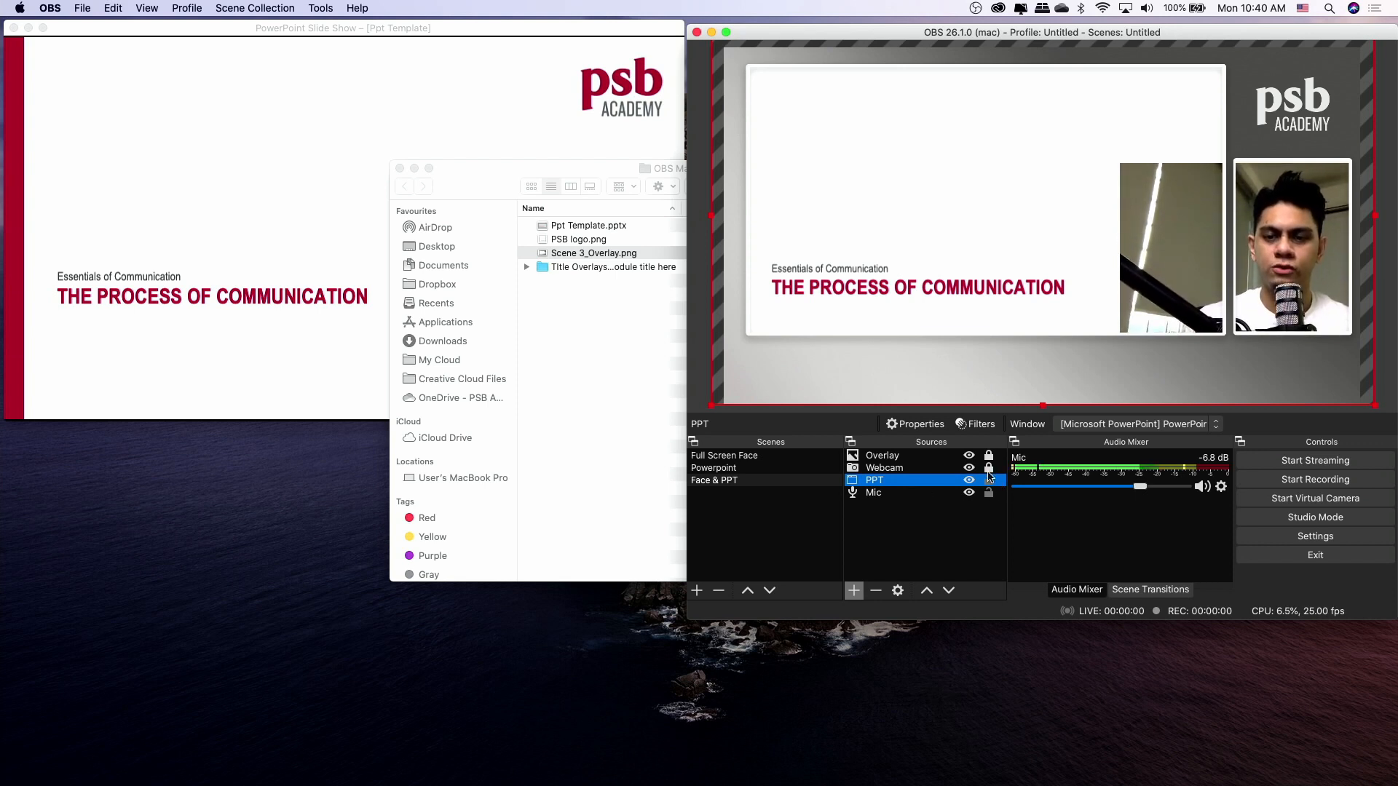
{"action": "left_click", "coordinate": [1158, 215]}
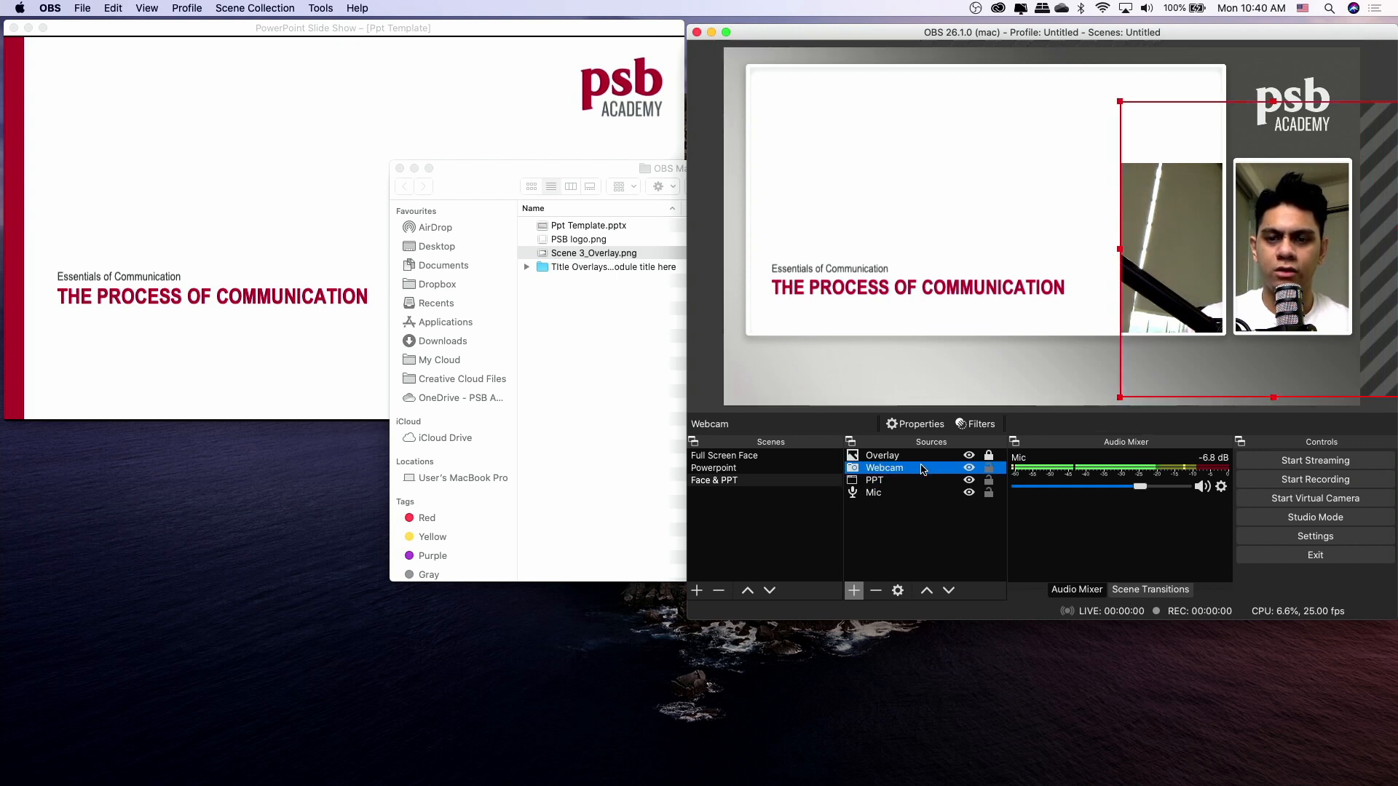
{"action": "mouse_move", "coordinate": [1224, 263]}
{"action": "left_mouse_down"}
{"action": "mouse_move", "coordinate": [1203, 259]}
{"action": "mouse_move", "coordinate": [1220, 253]}
{"action": "left_mouse_up"}
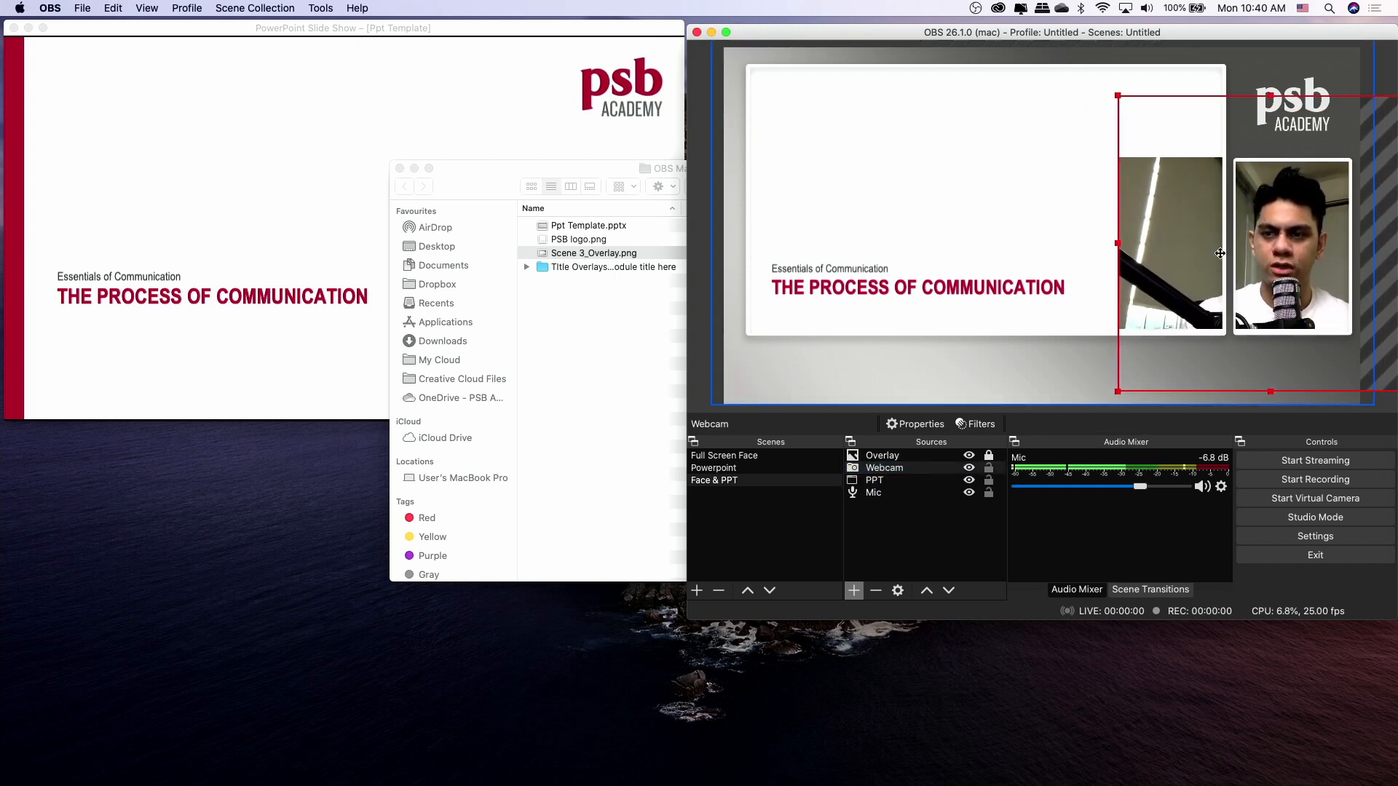
{"action": "left_click", "coordinate": [928, 472]}
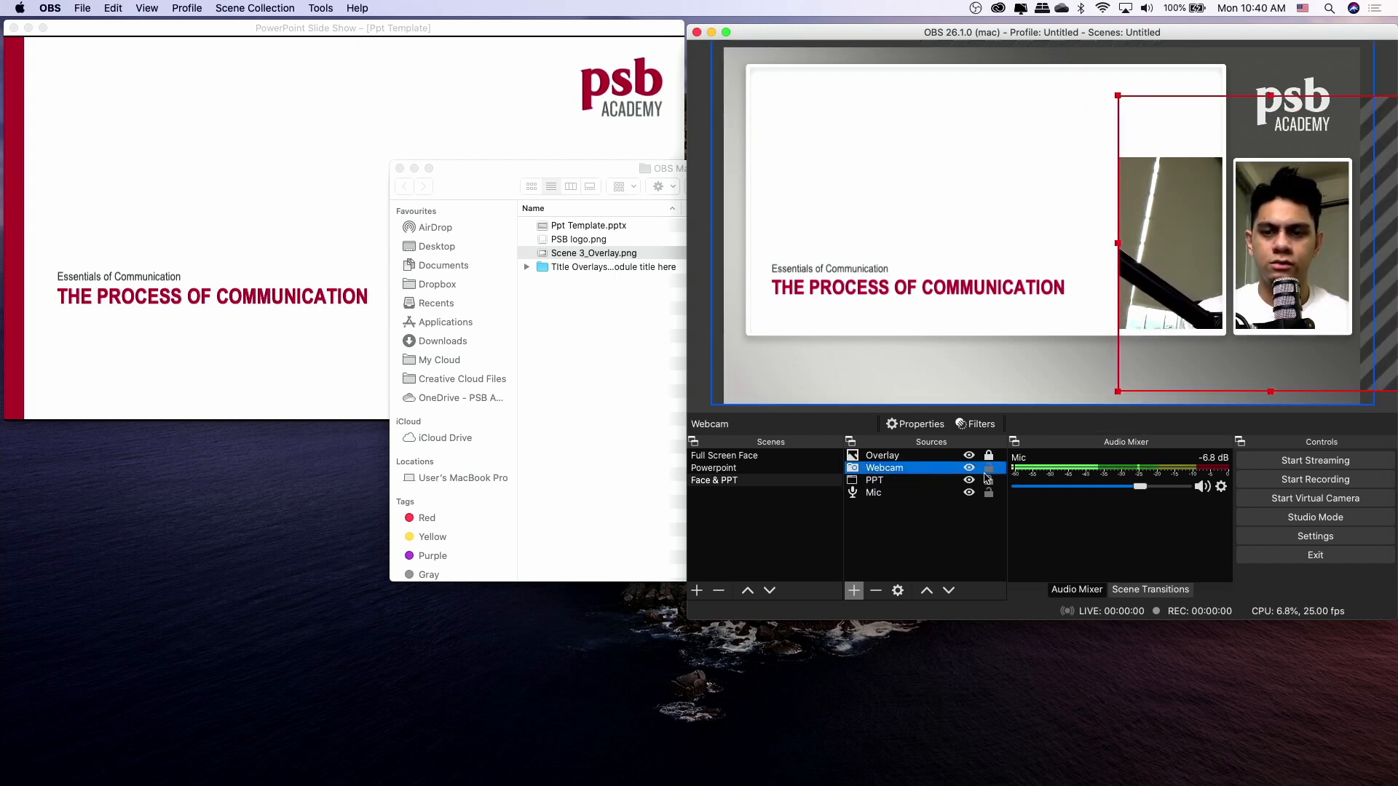
{"action": "left_click", "coordinate": [989, 468]}
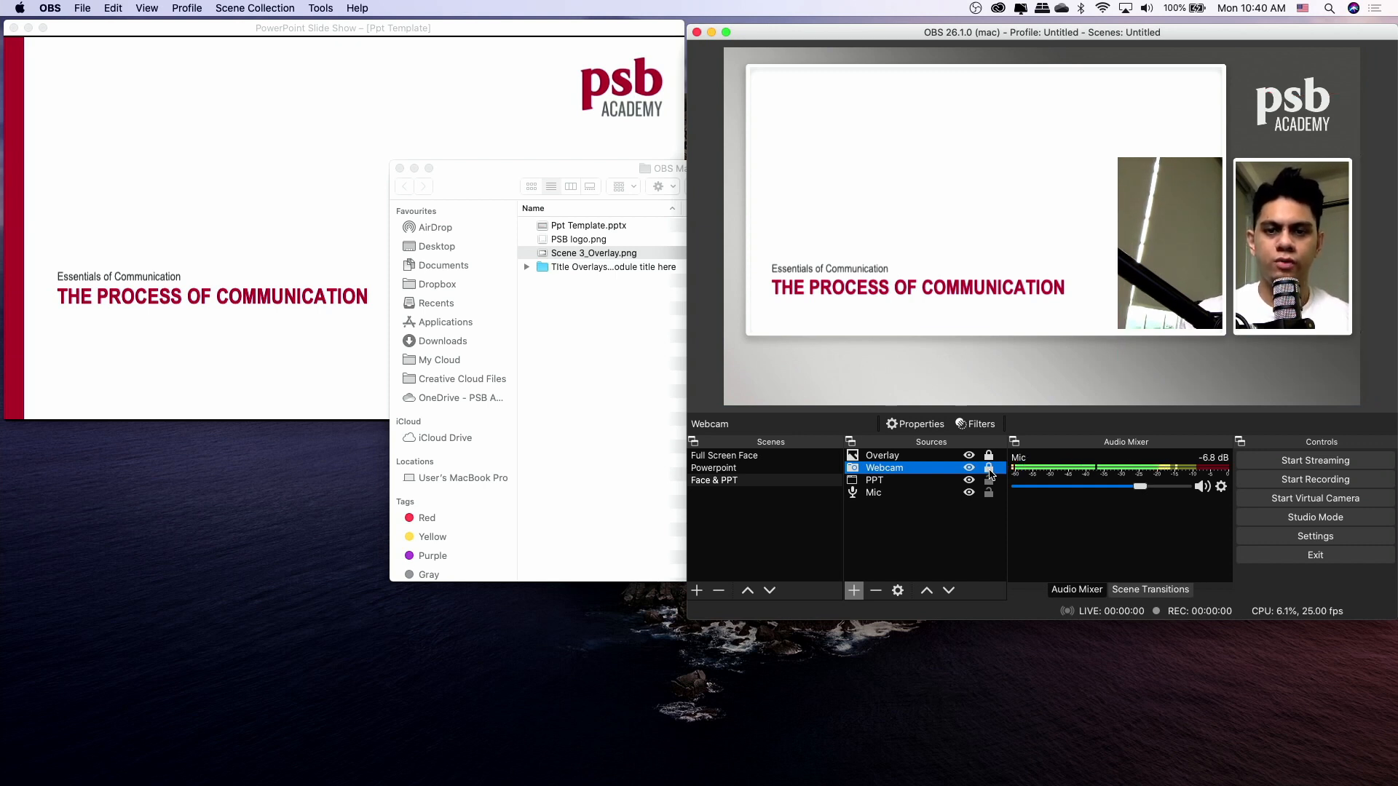
Scale and reposition the PPT source so the slide fills the overlay's large frame without the window title bar, and lock it.
{"action": "left_click", "coordinate": [909, 484]}
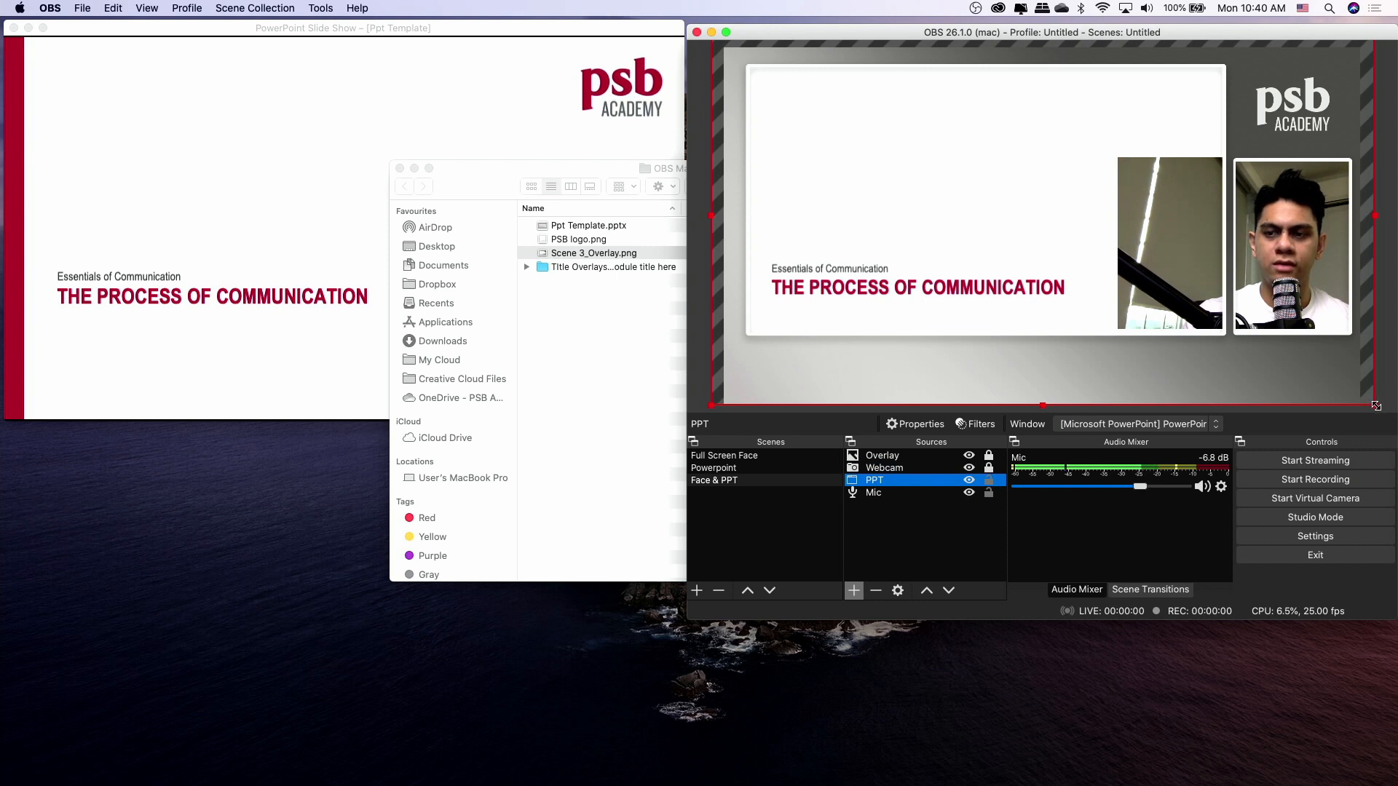
{"action": "left_click_drag", "start_coordinate": [1375, 406], "coordinate": [1206, 281]}
{"action": "left_click_drag", "start_coordinate": [1037, 213], "coordinate": [1067, 261]}
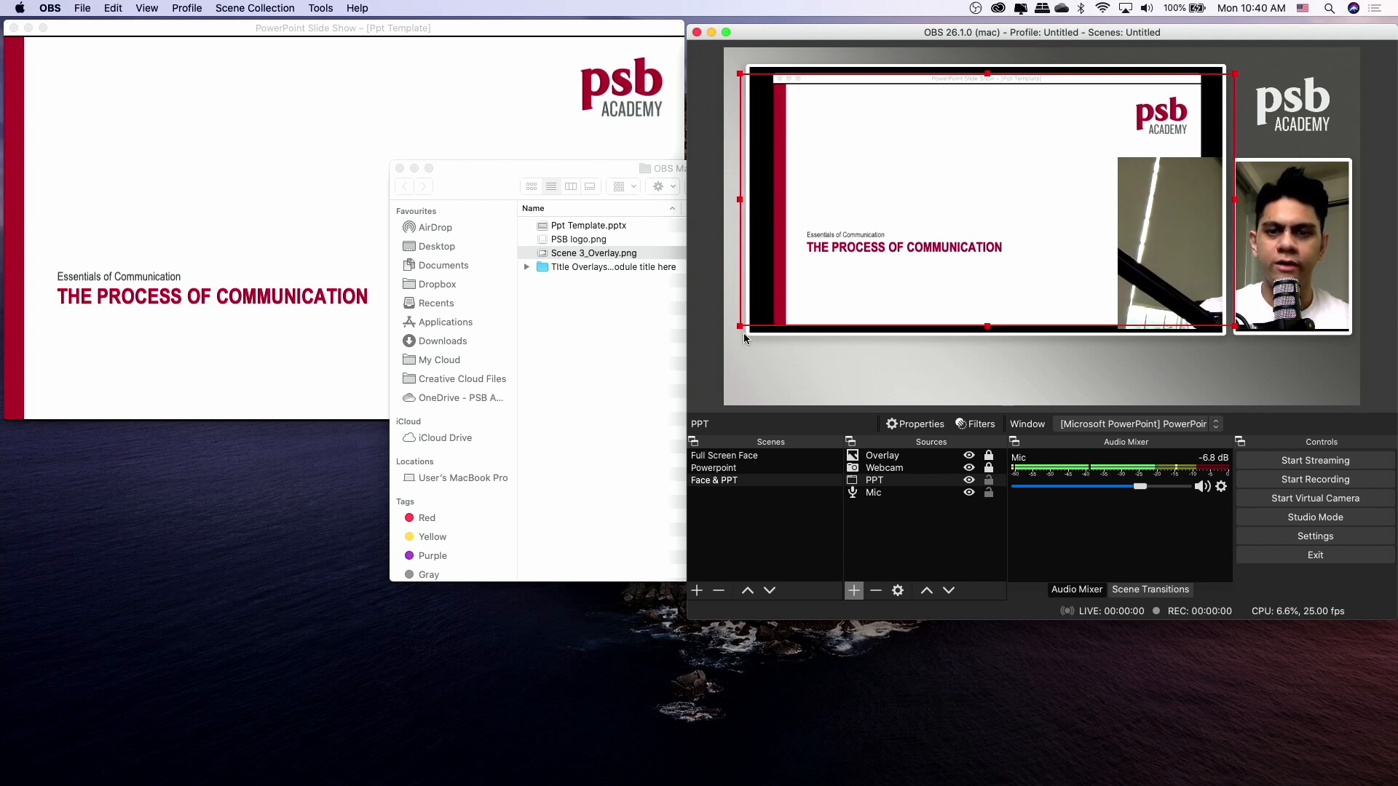
{"action": "left_click_drag", "start_coordinate": [739, 327], "coordinate": [717, 357]}
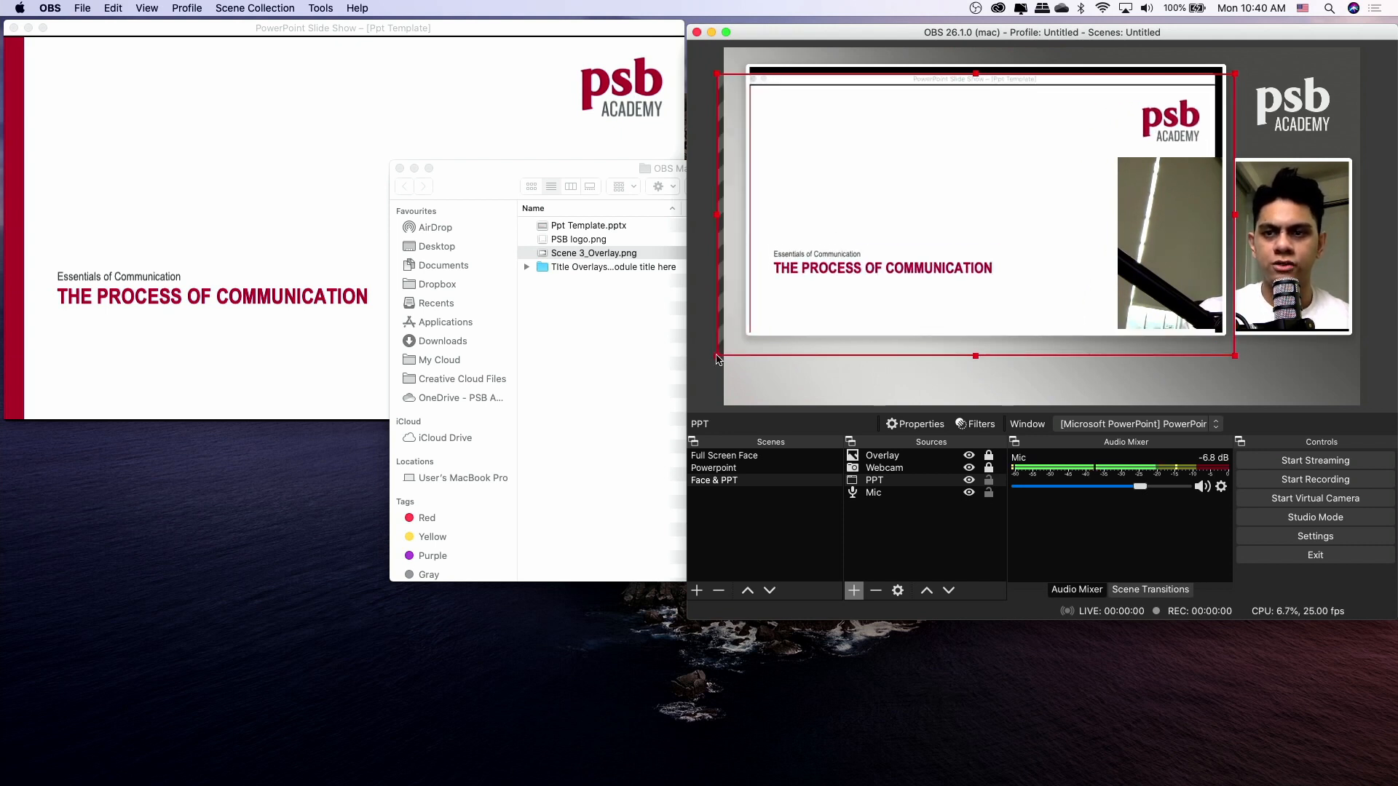
{"action": "left_click_drag", "start_coordinate": [849, 297], "coordinate": [855, 280]}
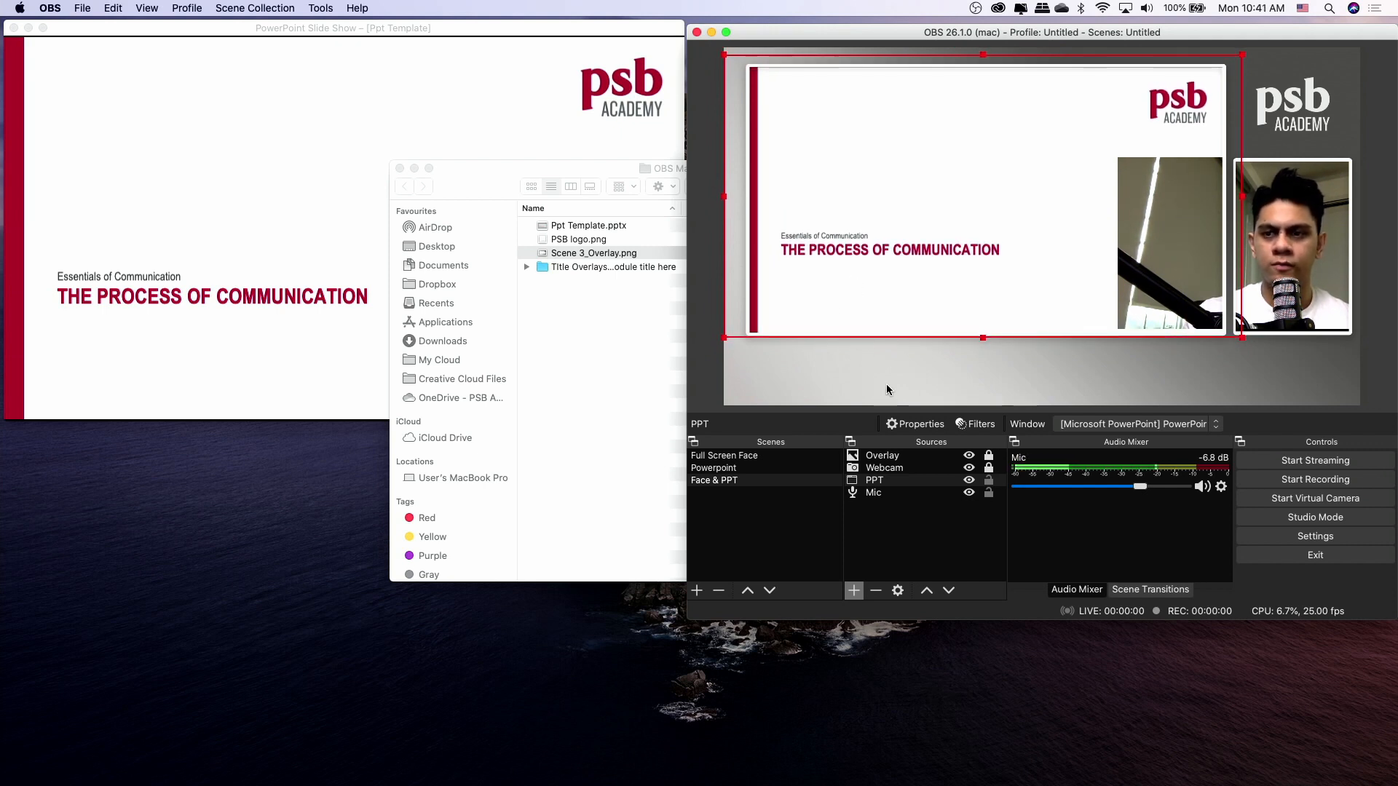
{"action": "left_click", "coordinate": [914, 518]}
{"action": "left_click", "coordinate": [988, 481]}
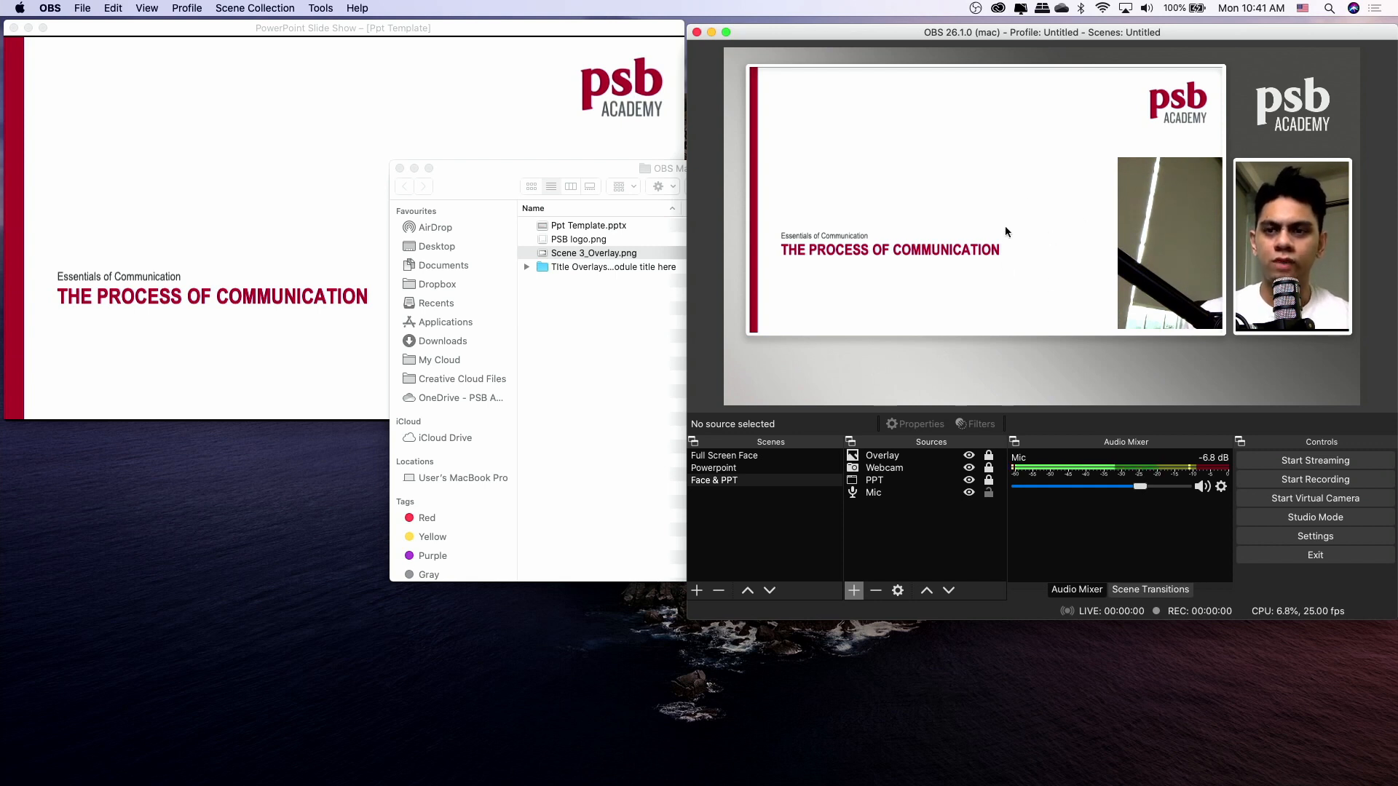
Move the Webcam source below PPT in the Face & PPT scene's source order so the slide covers the excess webcam image.
{"action": "left_click", "coordinate": [896, 472]}
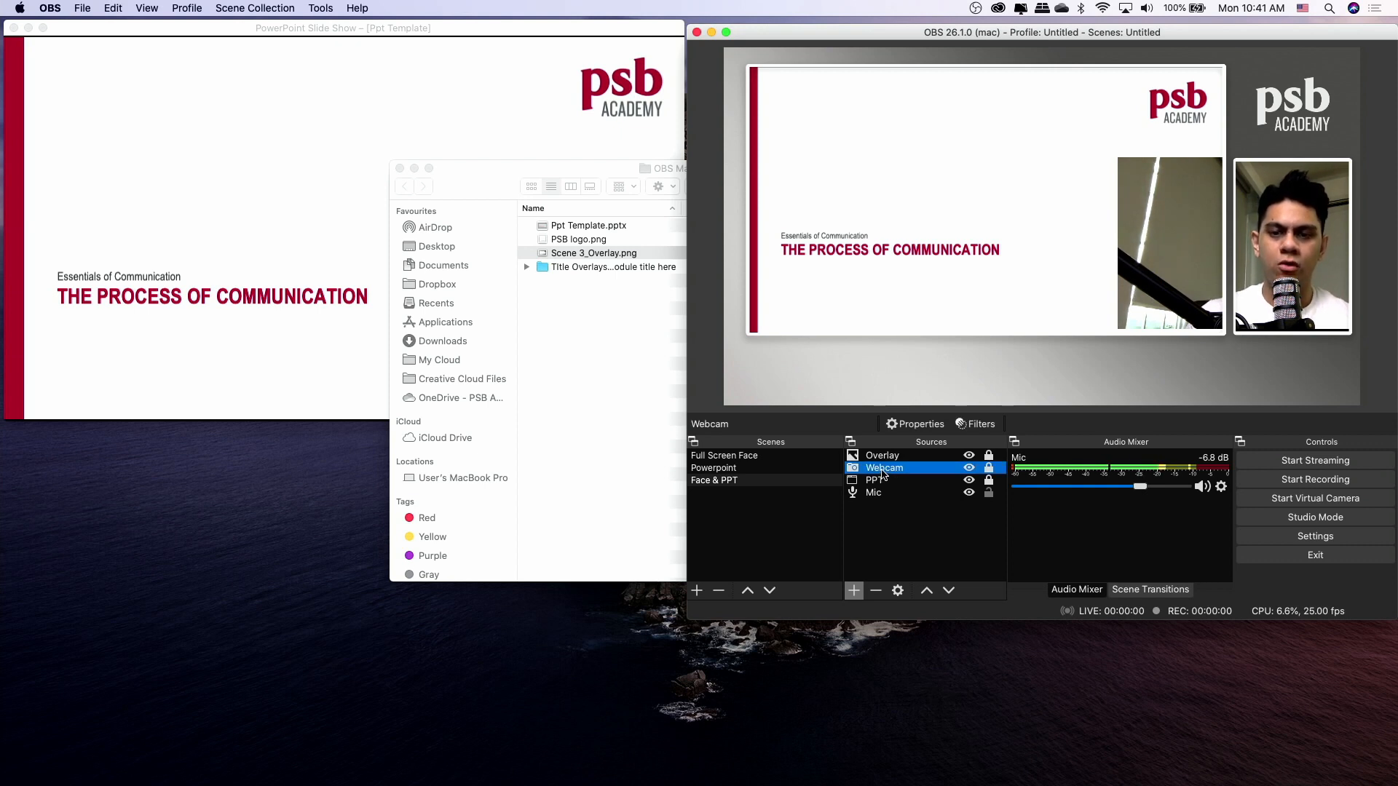
{"action": "left_click", "coordinate": [881, 482]}
{"action": "left_click", "coordinate": [878, 471]}
{"action": "left_click_drag", "start_coordinate": [885, 473], "coordinate": [886, 489]}
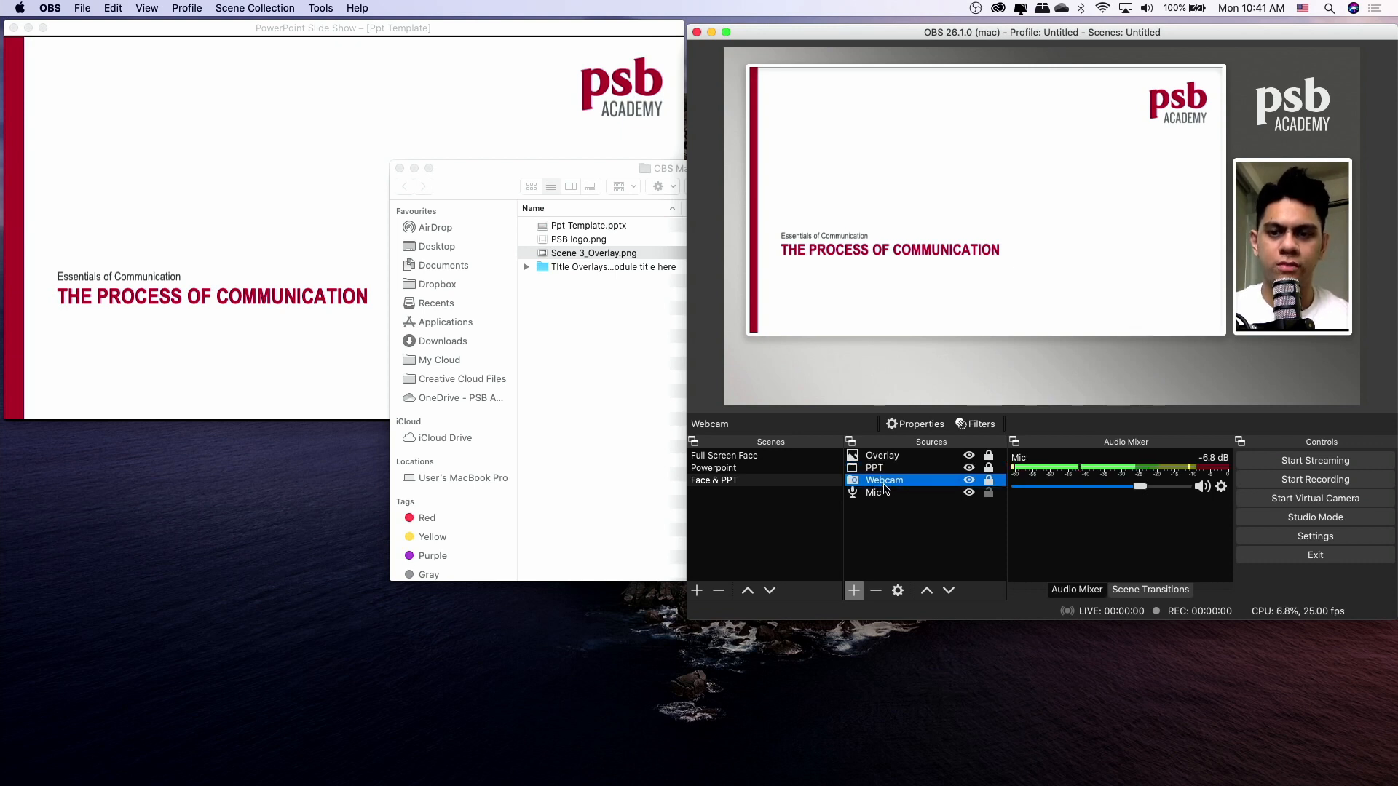
{"action": "mouse_move", "coordinate": [885, 482]}
{"action": "left_mouse_down"}
{"action": "mouse_move", "coordinate": [888, 468]}
{"action": "mouse_move", "coordinate": [901, 490]}
{"action": "left_mouse_up"}
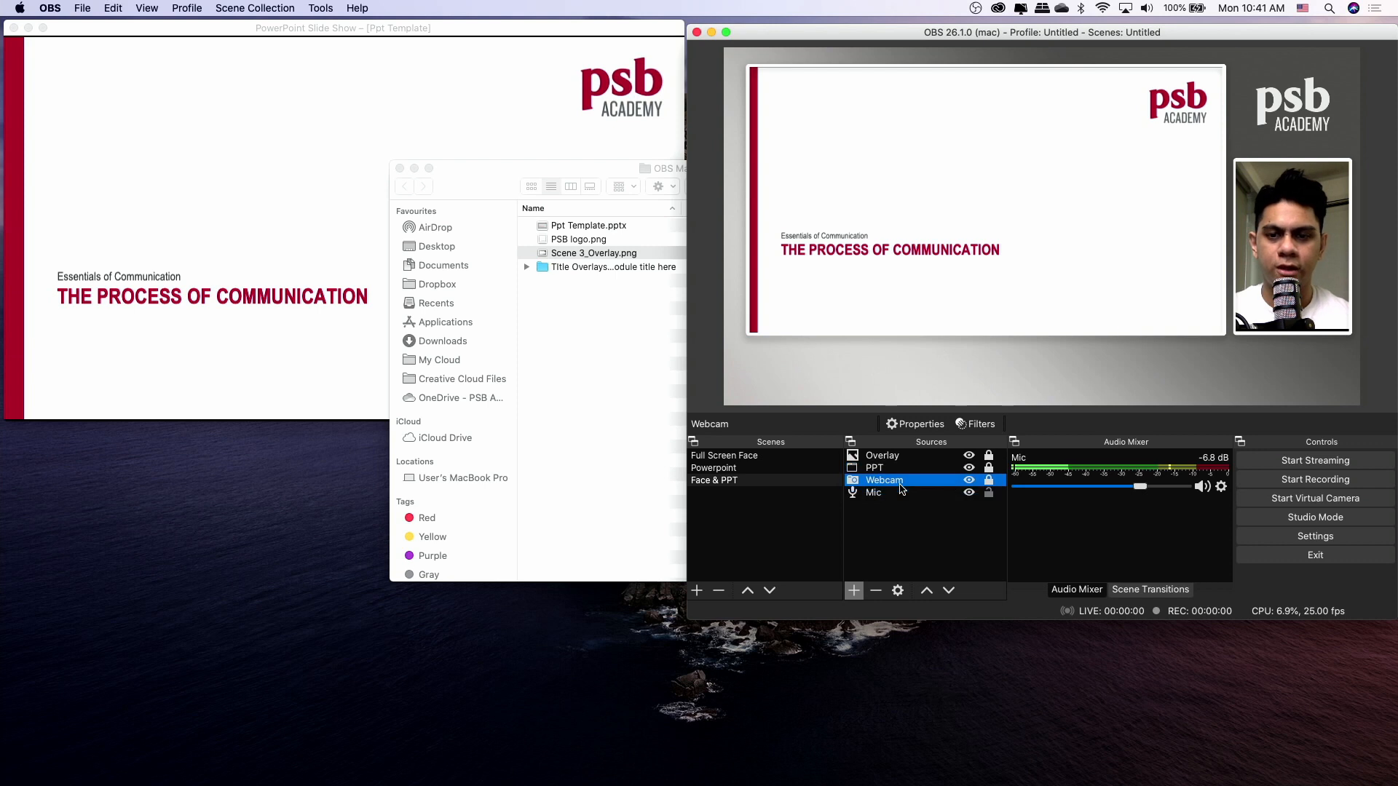
{"action": "left_click", "coordinate": [903, 529]}
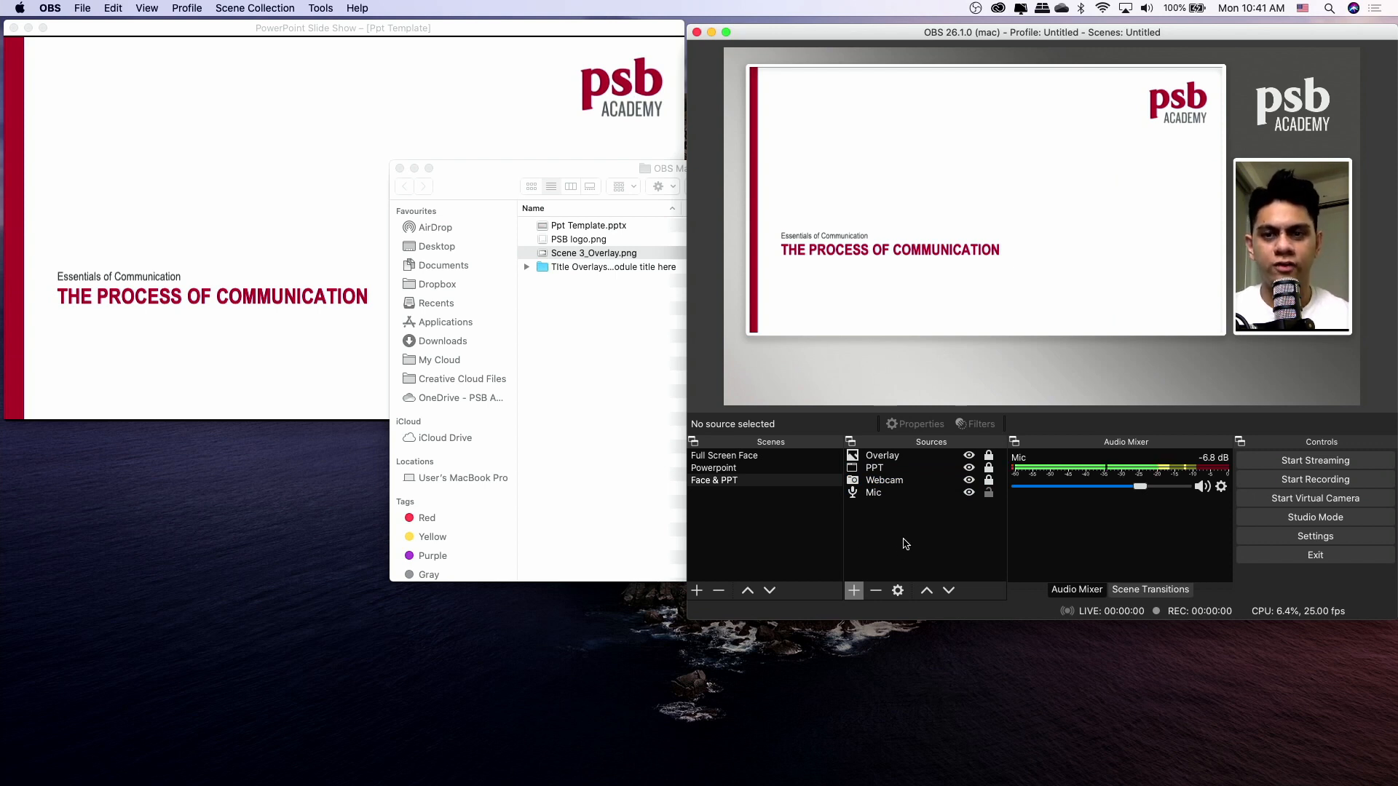
Switch to the PowerPoint slide show and advance it to the Elements of Communication slide to check the captured slides.
{"action": "left_click", "coordinate": [343, 40]}
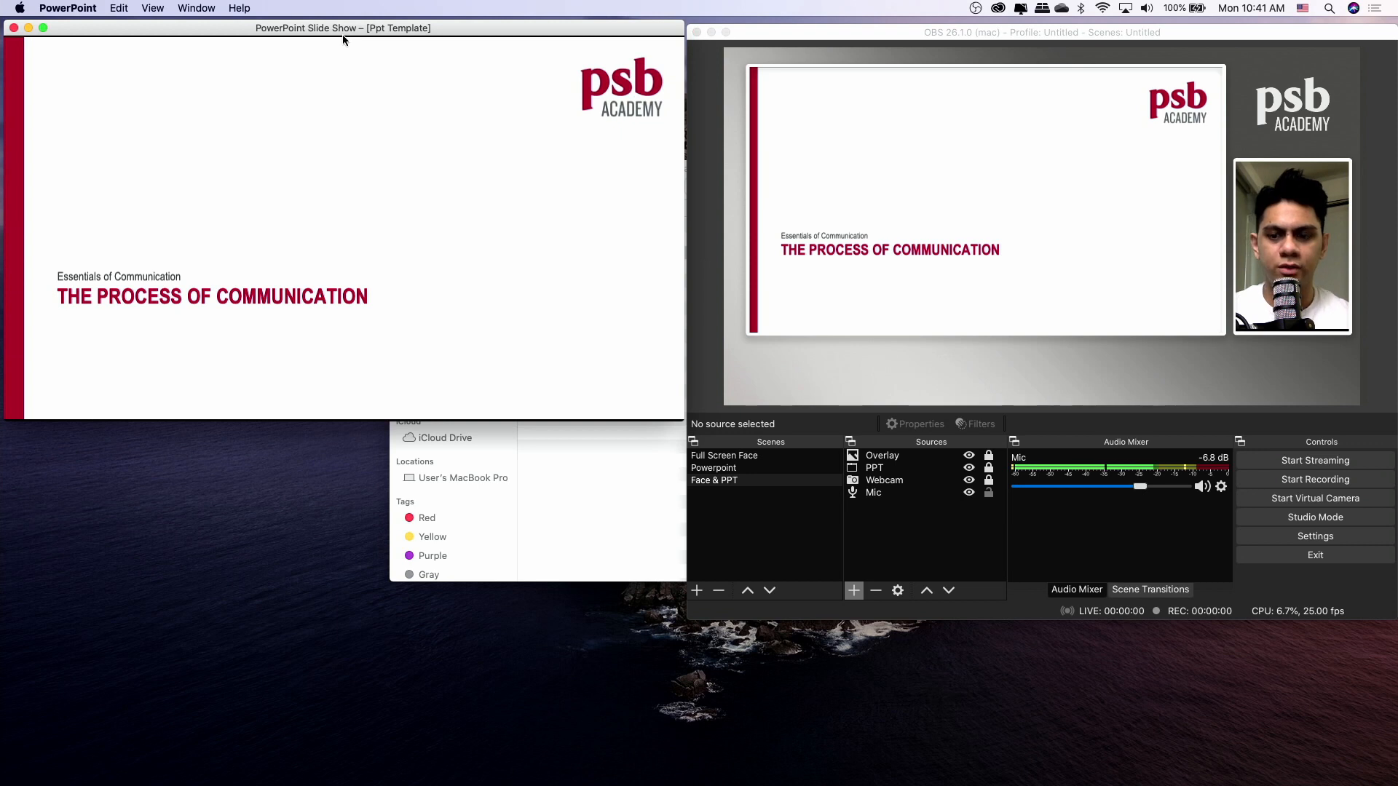
{"action": "key", "text": "Right"}
{"action": "key", "text": "Right"}
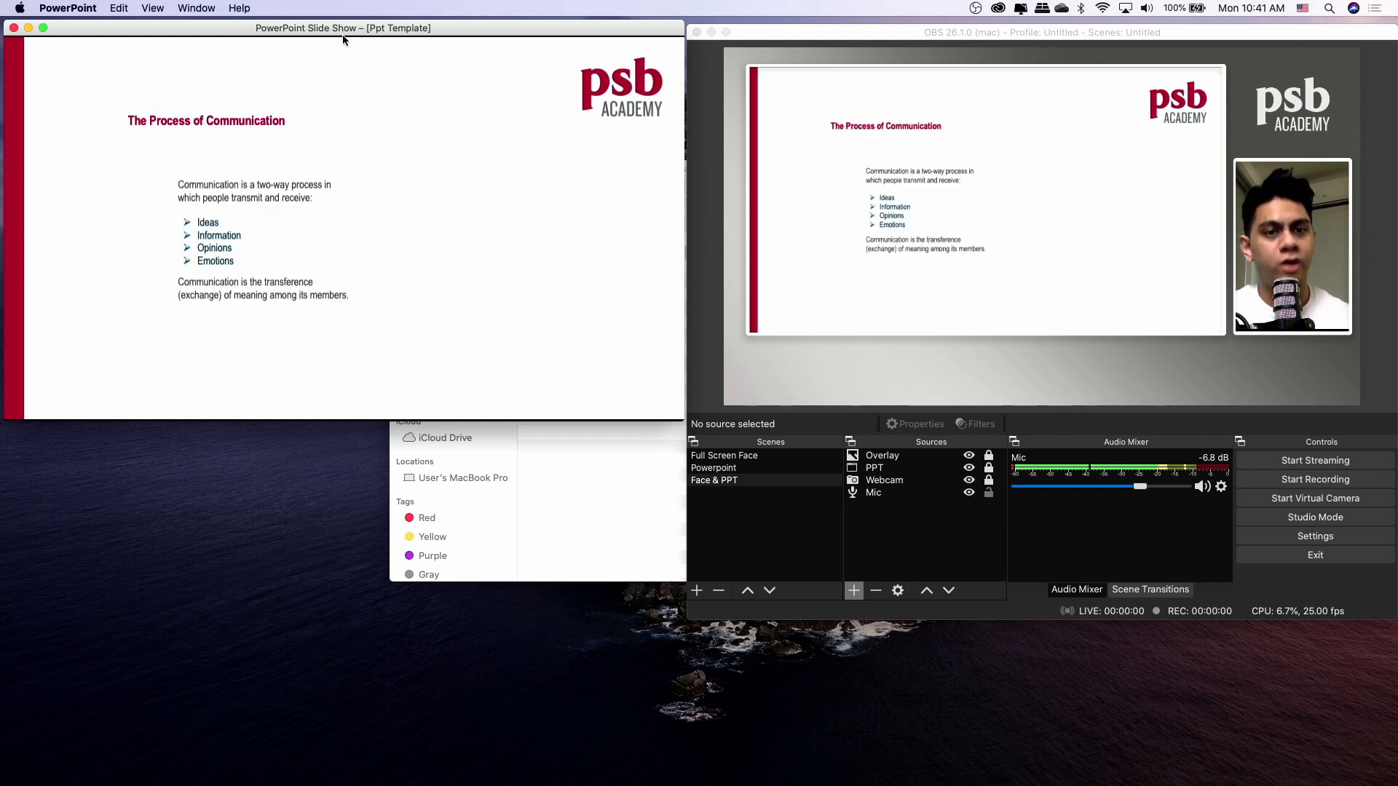
{"action": "key", "text": "Right"}
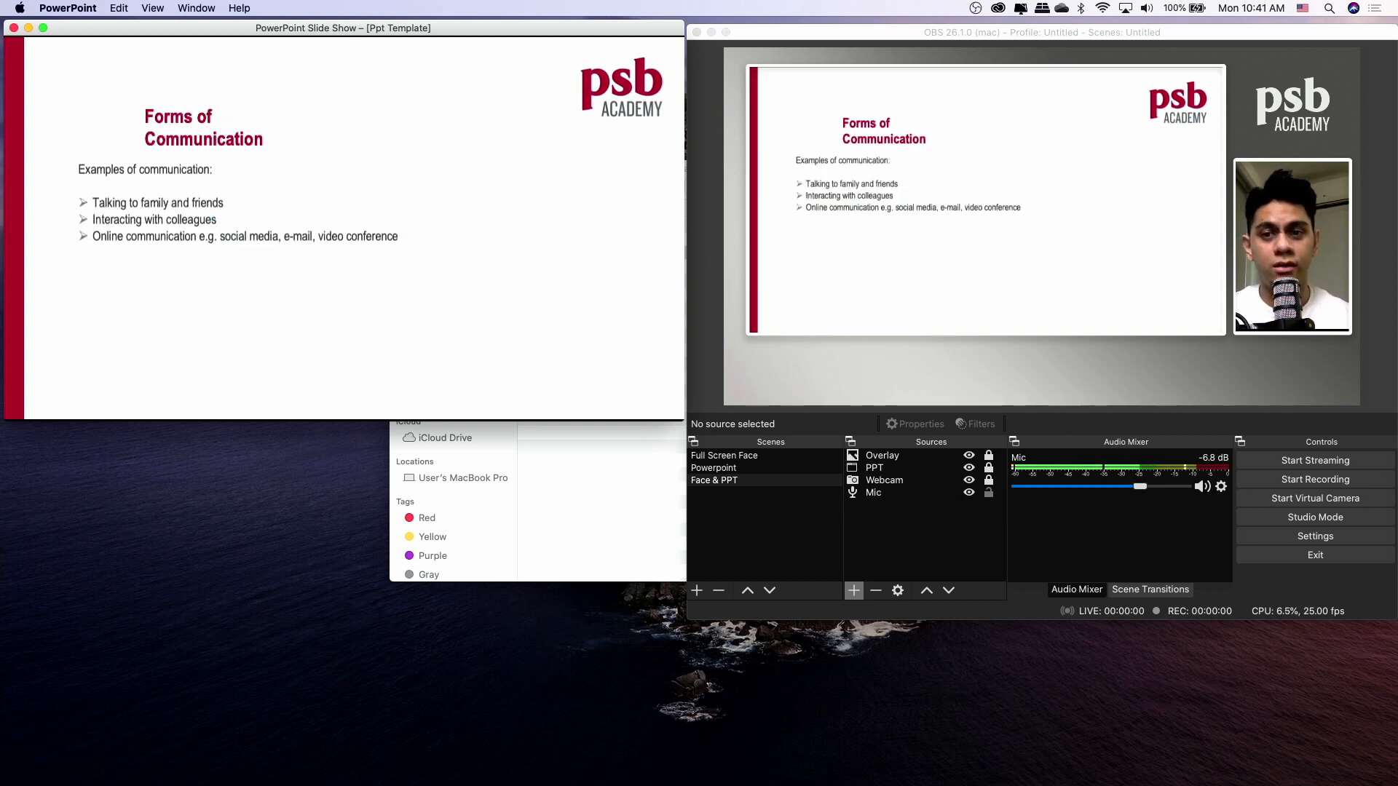
{"action": "key", "text": "Right"}
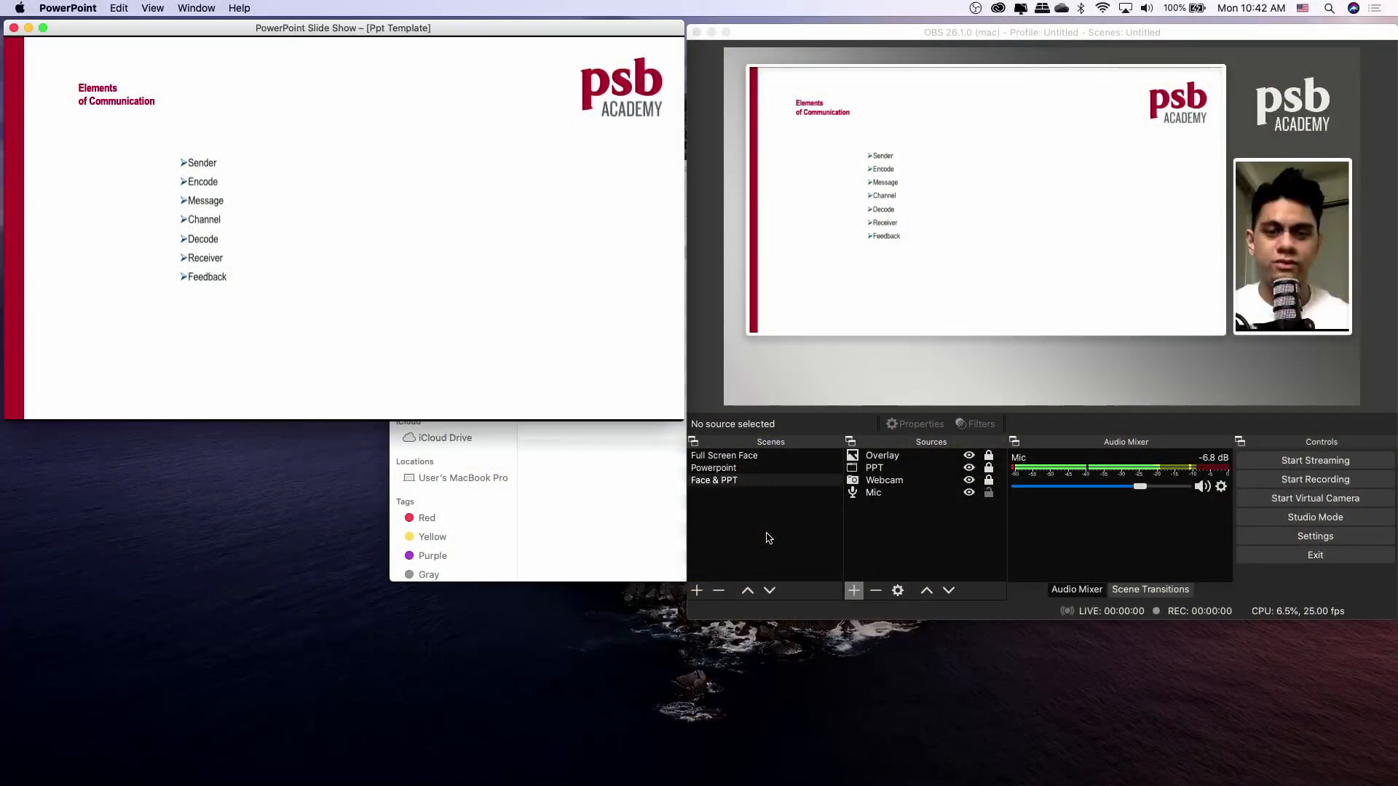
Return to OBS and preview the Full Screen Face, Powerpoint and Face & PPT scenes in turn.
{"action": "left_click", "coordinate": [756, 461]}
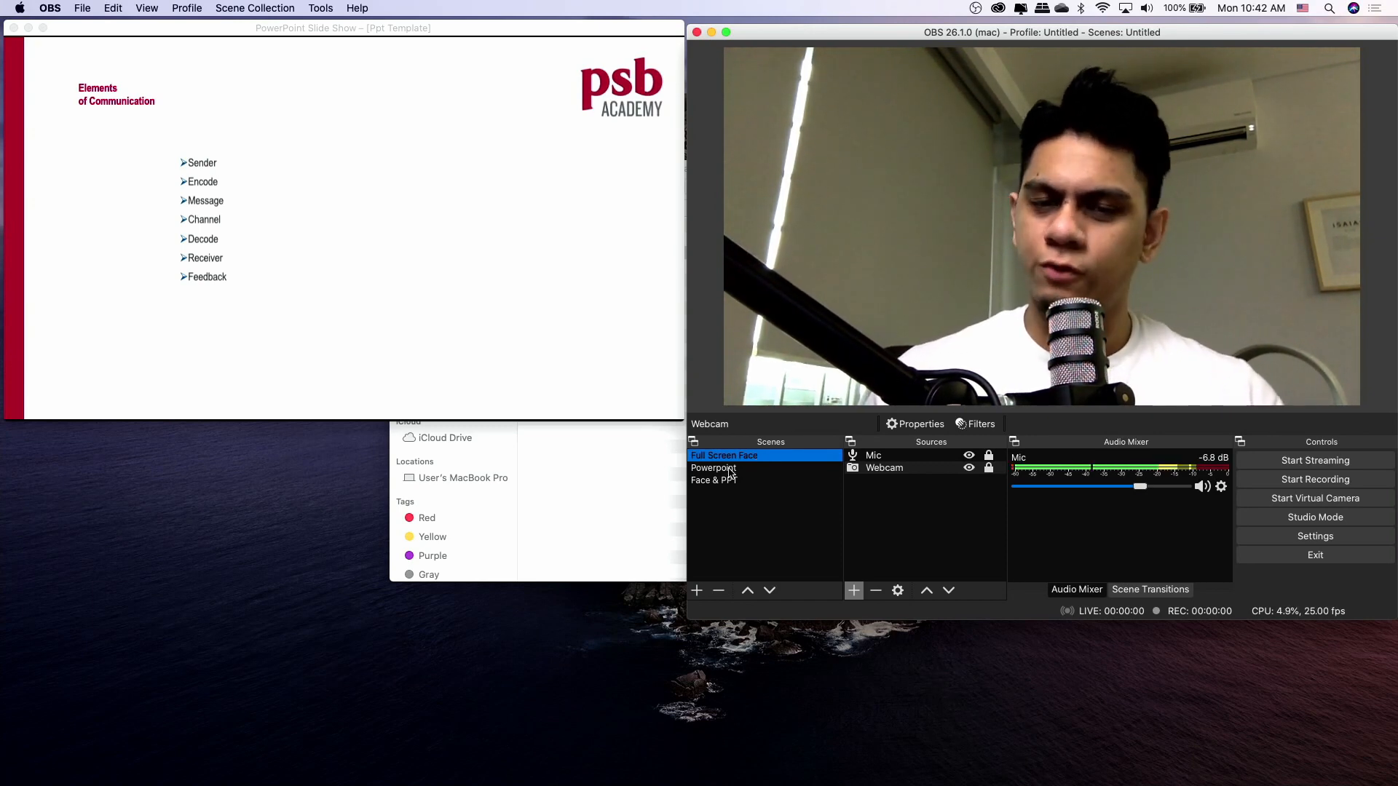
{"action": "left_click", "coordinate": [729, 470]}
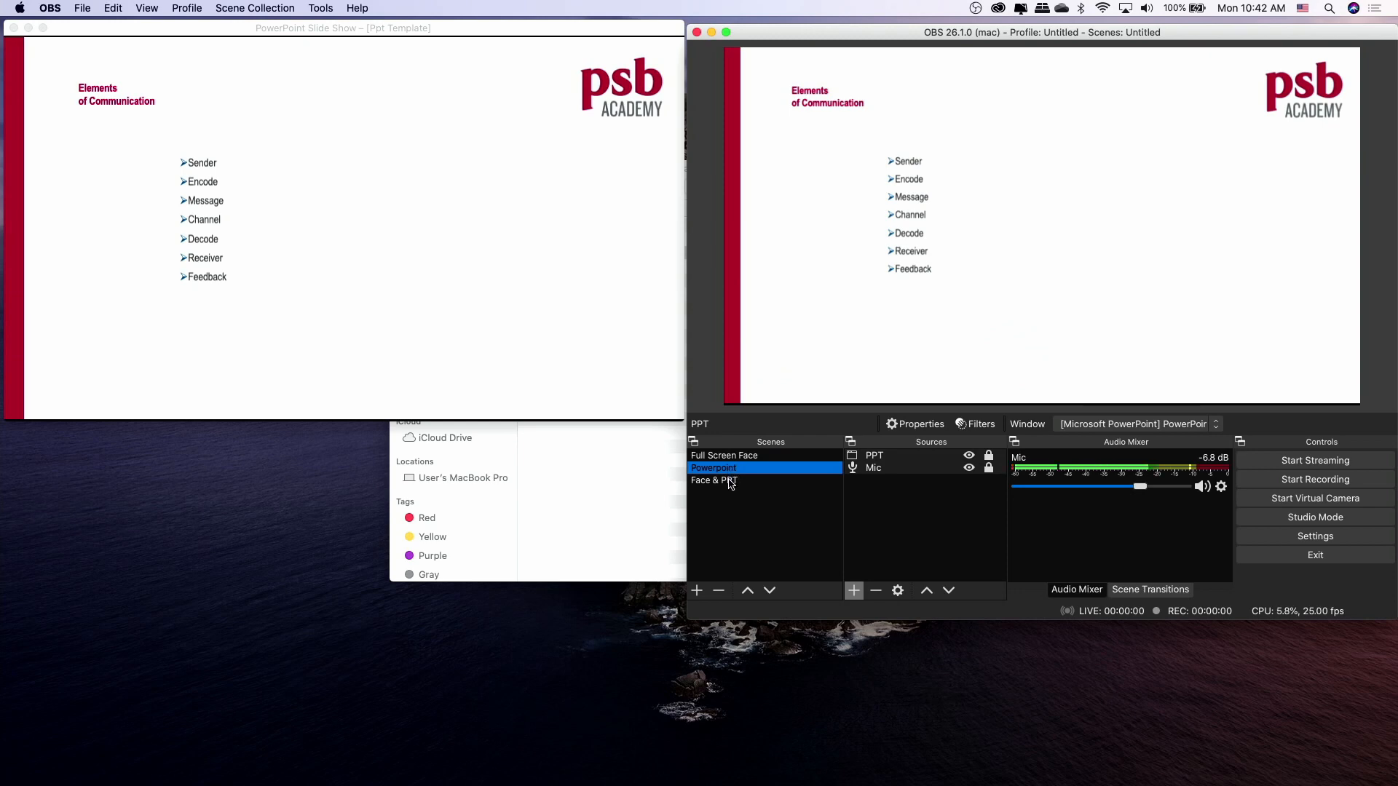
{"action": "left_click", "coordinate": [730, 482]}
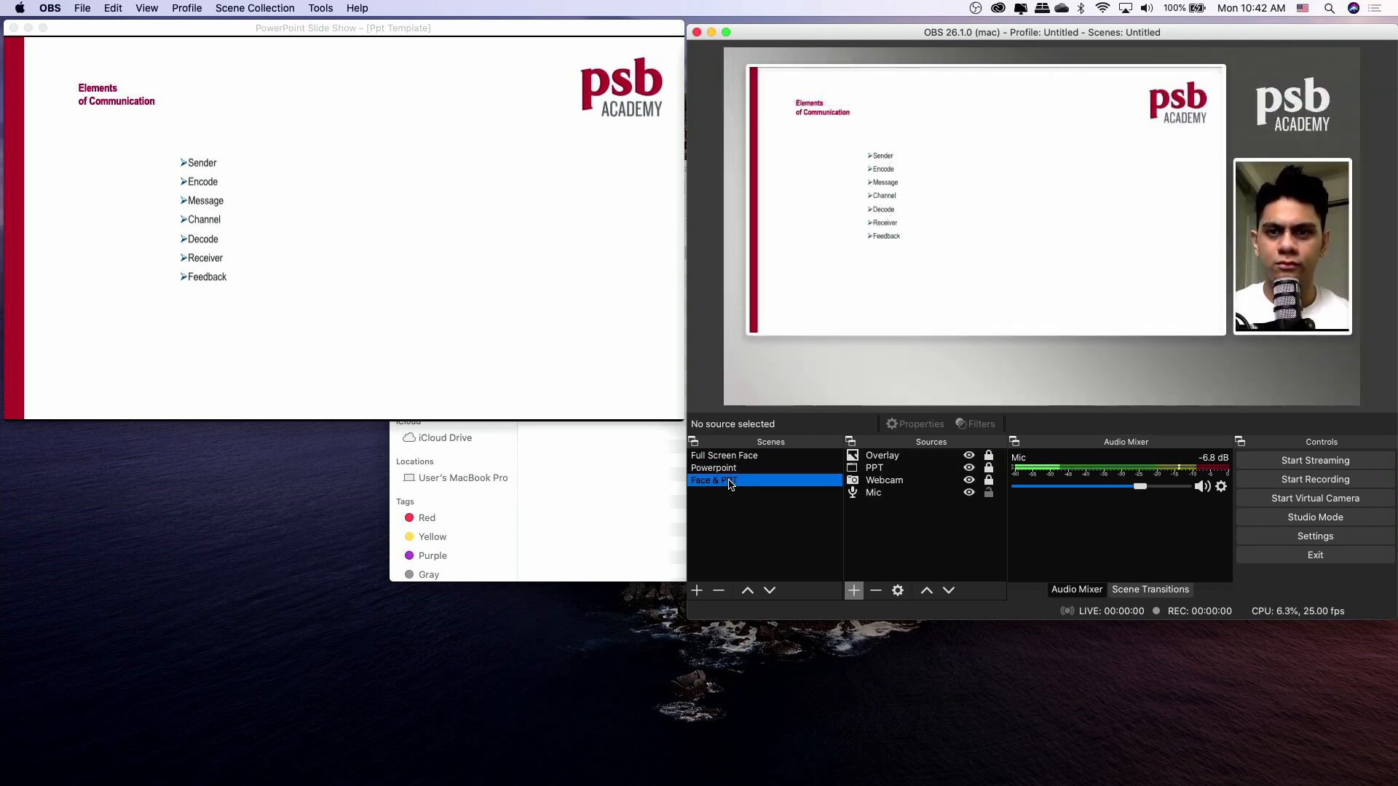
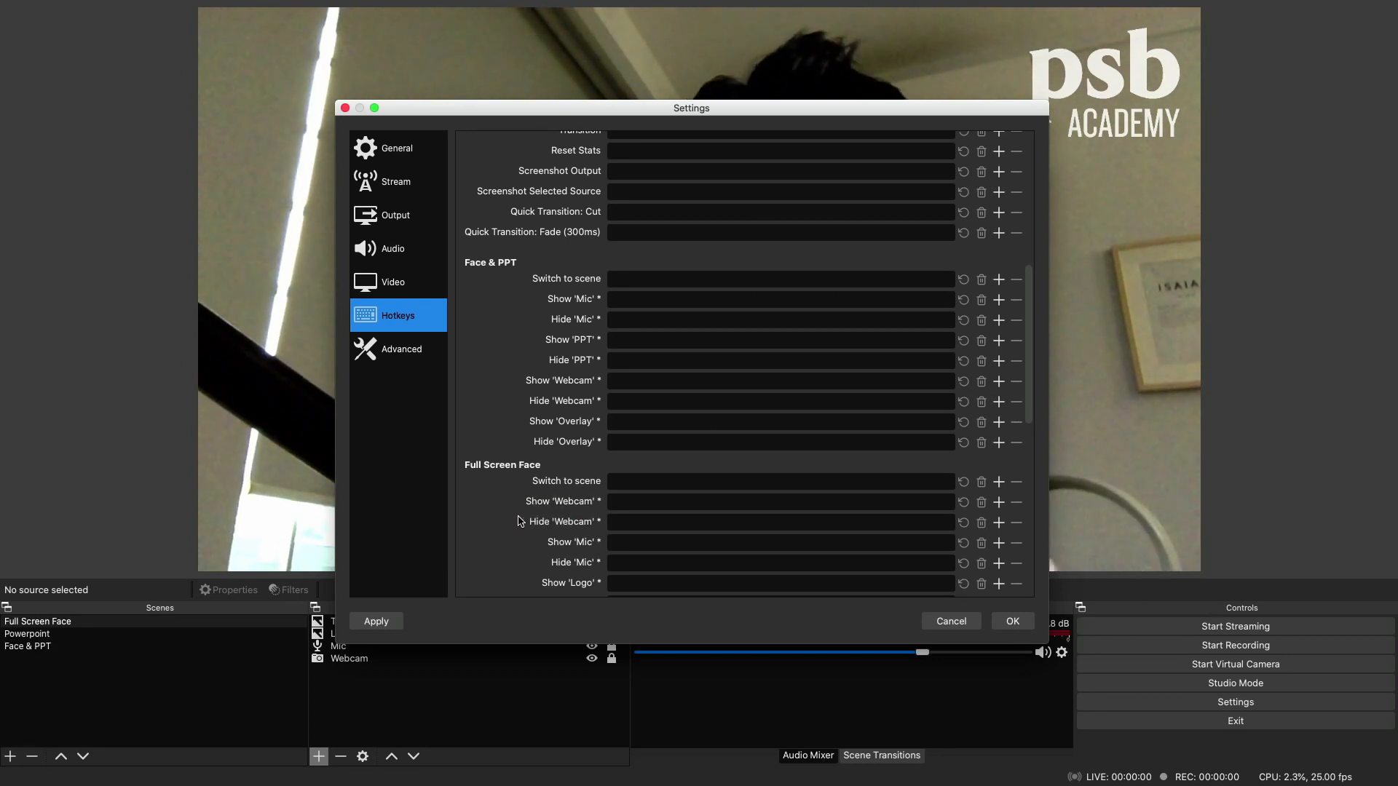
Assign hotkey 1 for switching to the Full Screen Face scene and hotkey 2 for switching to the Powerpoint scene.
{"action": "scroll", "coordinate": [494, 522], "scroll_direction": "down", "scroll_amount": 1}
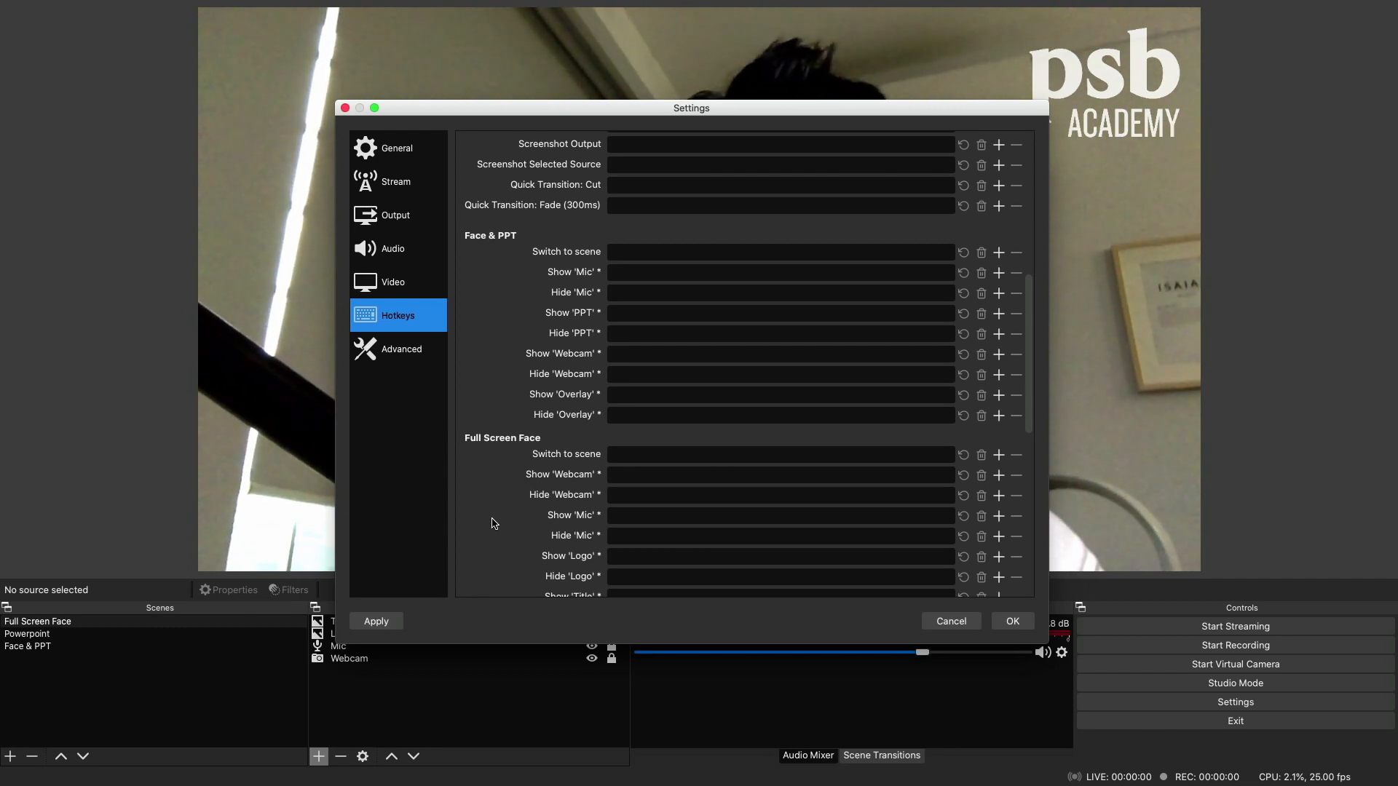
{"action": "scroll", "coordinate": [493, 523], "scroll_direction": "down", "scroll_amount": 3}
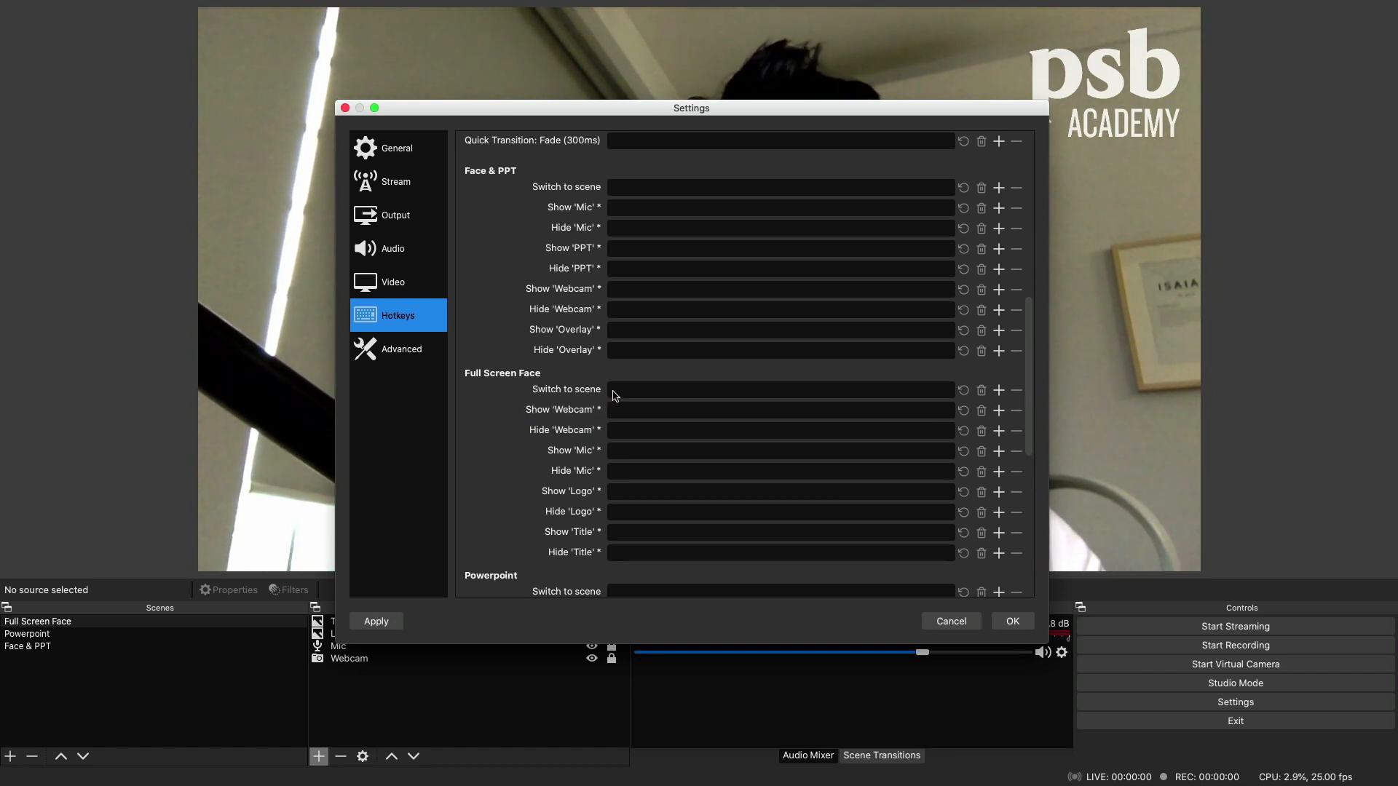
{"action": "left_click", "coordinate": [630, 397]}
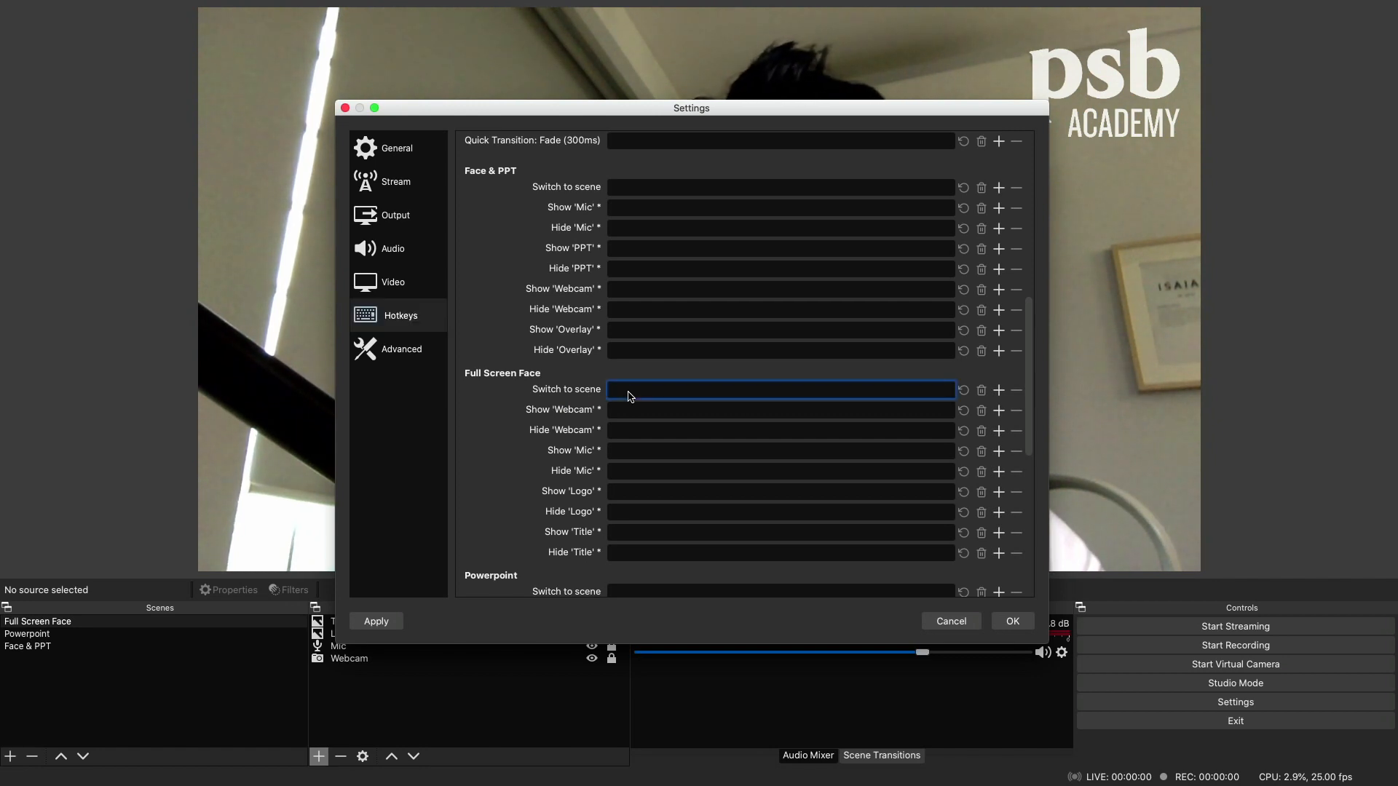
{"action": "key", "text": "1"}
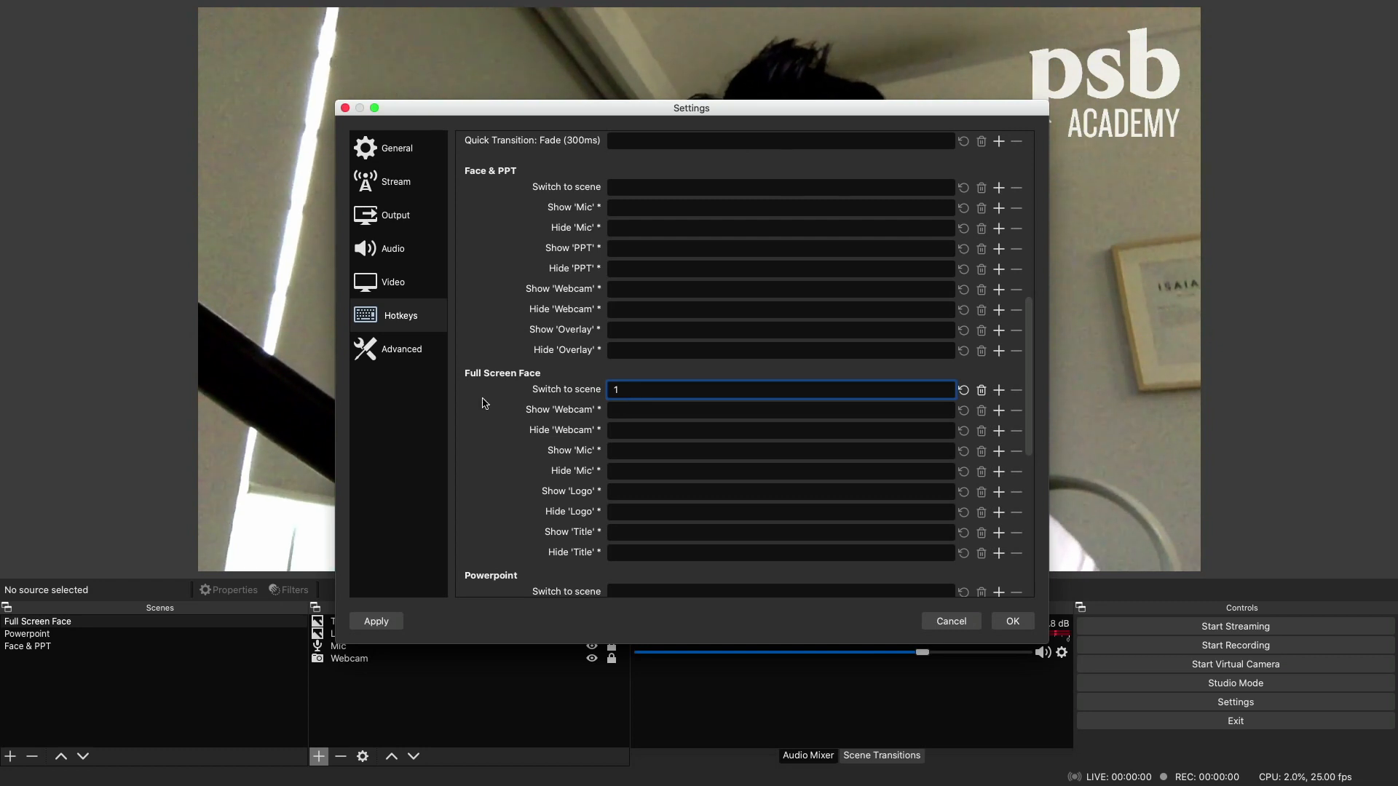
{"action": "scroll", "coordinate": [484, 402], "scroll_direction": "up", "scroll_amount": 1}
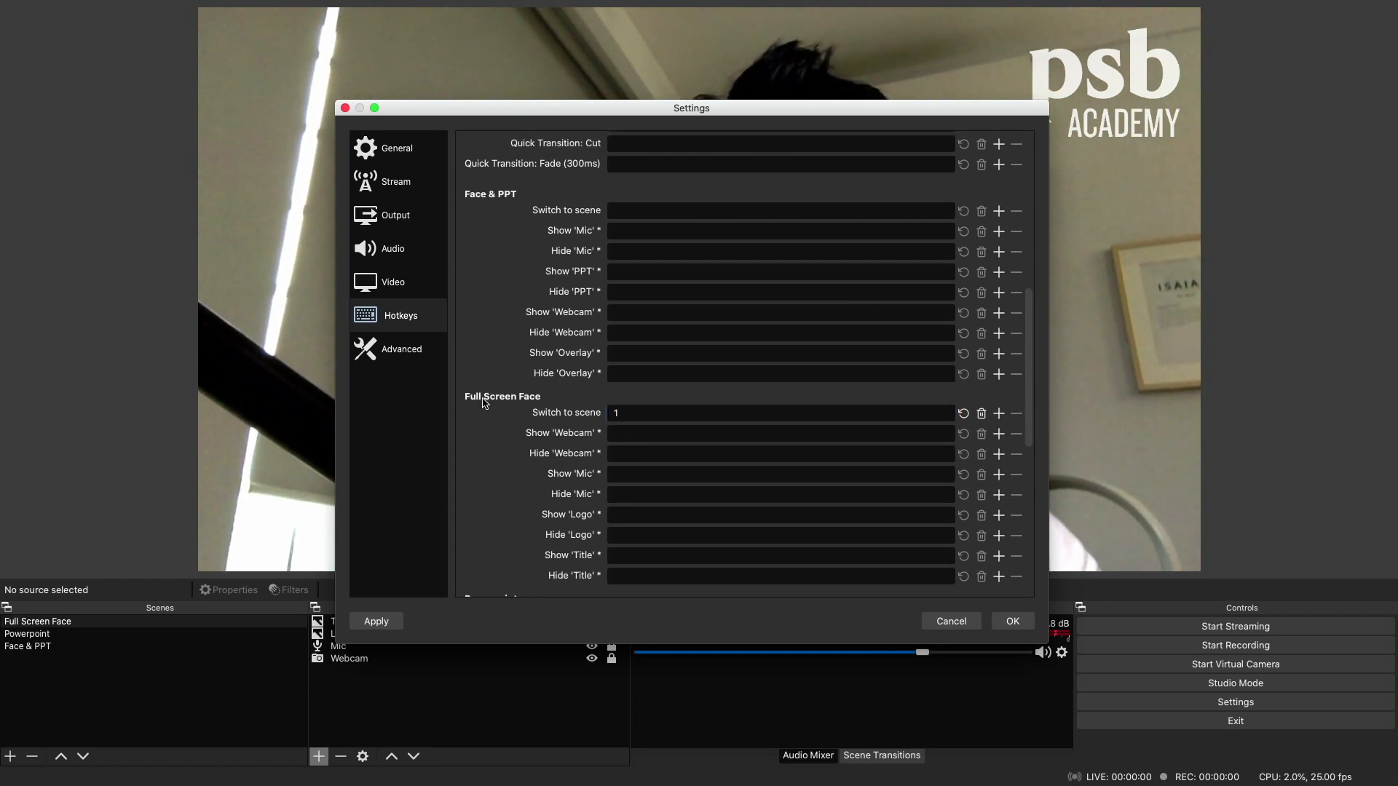
{"action": "scroll", "coordinate": [484, 401], "scroll_direction": "down", "scroll_amount": 7}
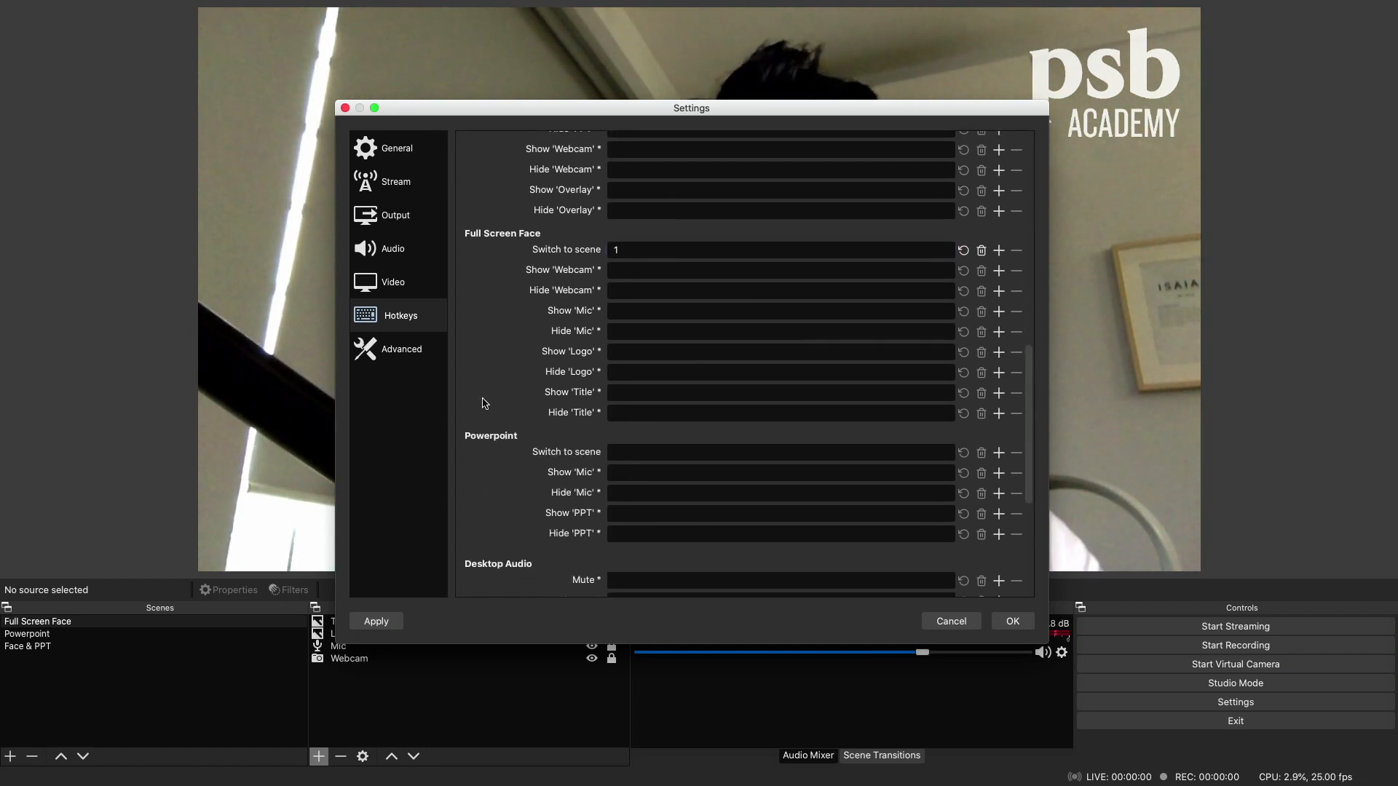
{"action": "left_click", "coordinate": [645, 457]}
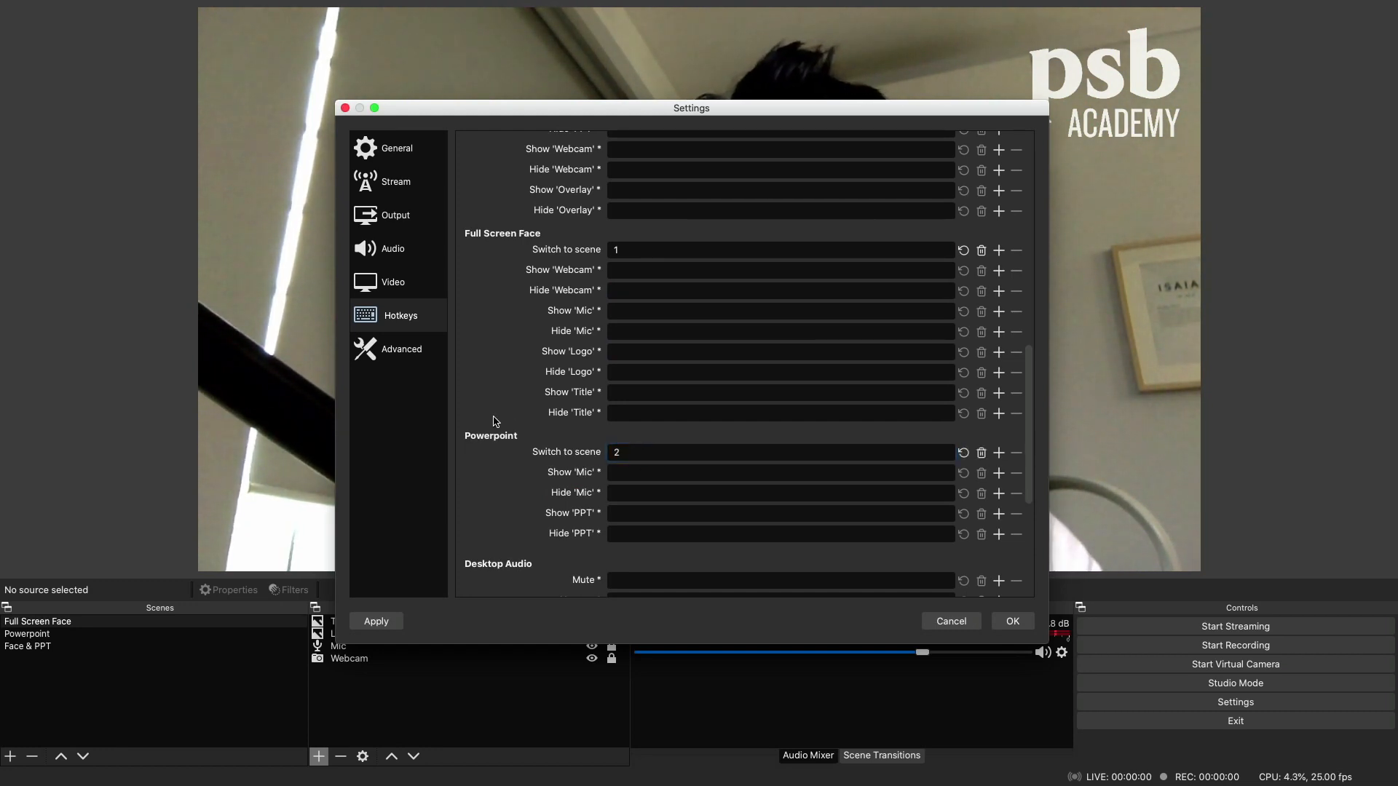
Assign hotkey 3 for switching to the Face & PPT scene and save the settings.
{"action": "scroll", "coordinate": [494, 421], "scroll_direction": "up", "scroll_amount": 3}
{"action": "scroll", "coordinate": [494, 421], "scroll_direction": "up", "scroll_amount": 7}
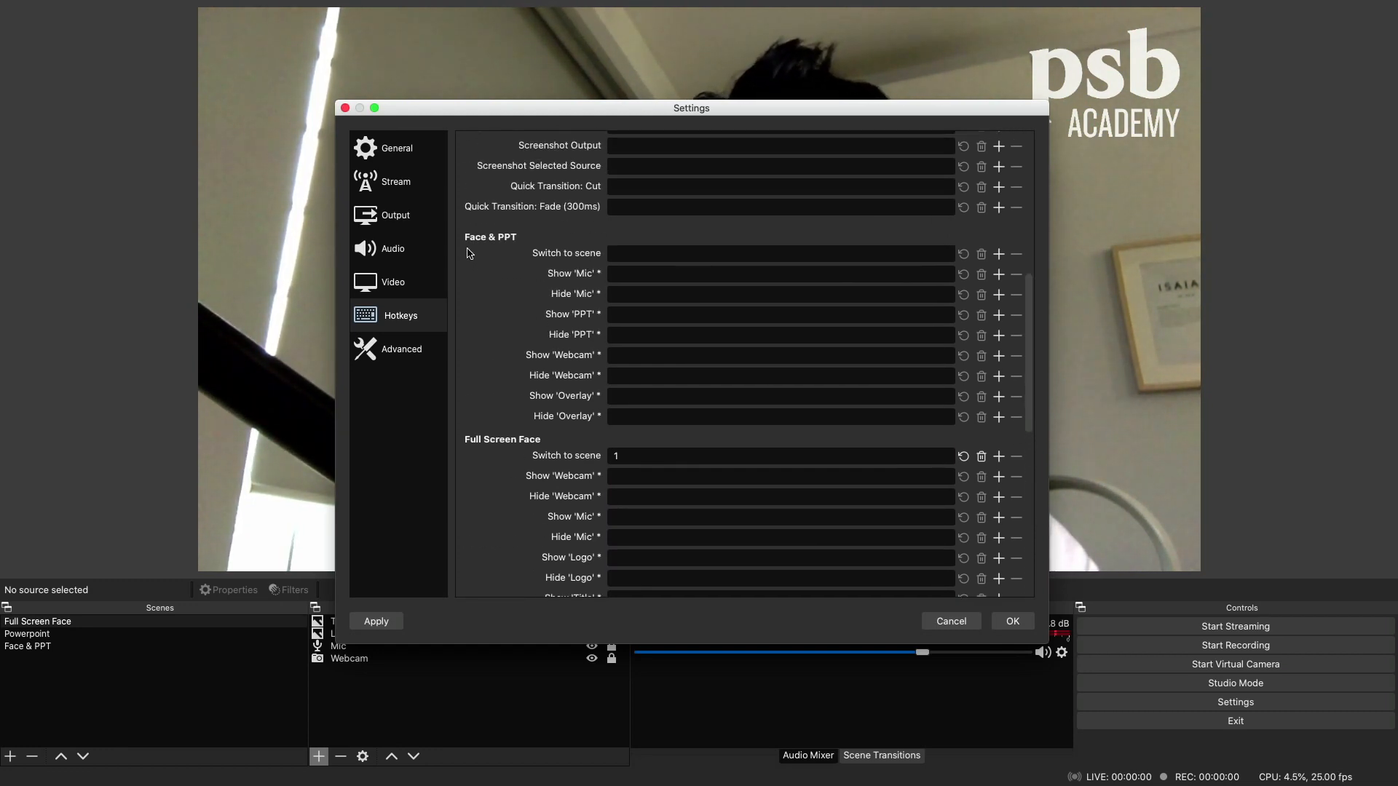
{"action": "left_click", "coordinate": [647, 254]}
{"action": "key", "text": "3"}
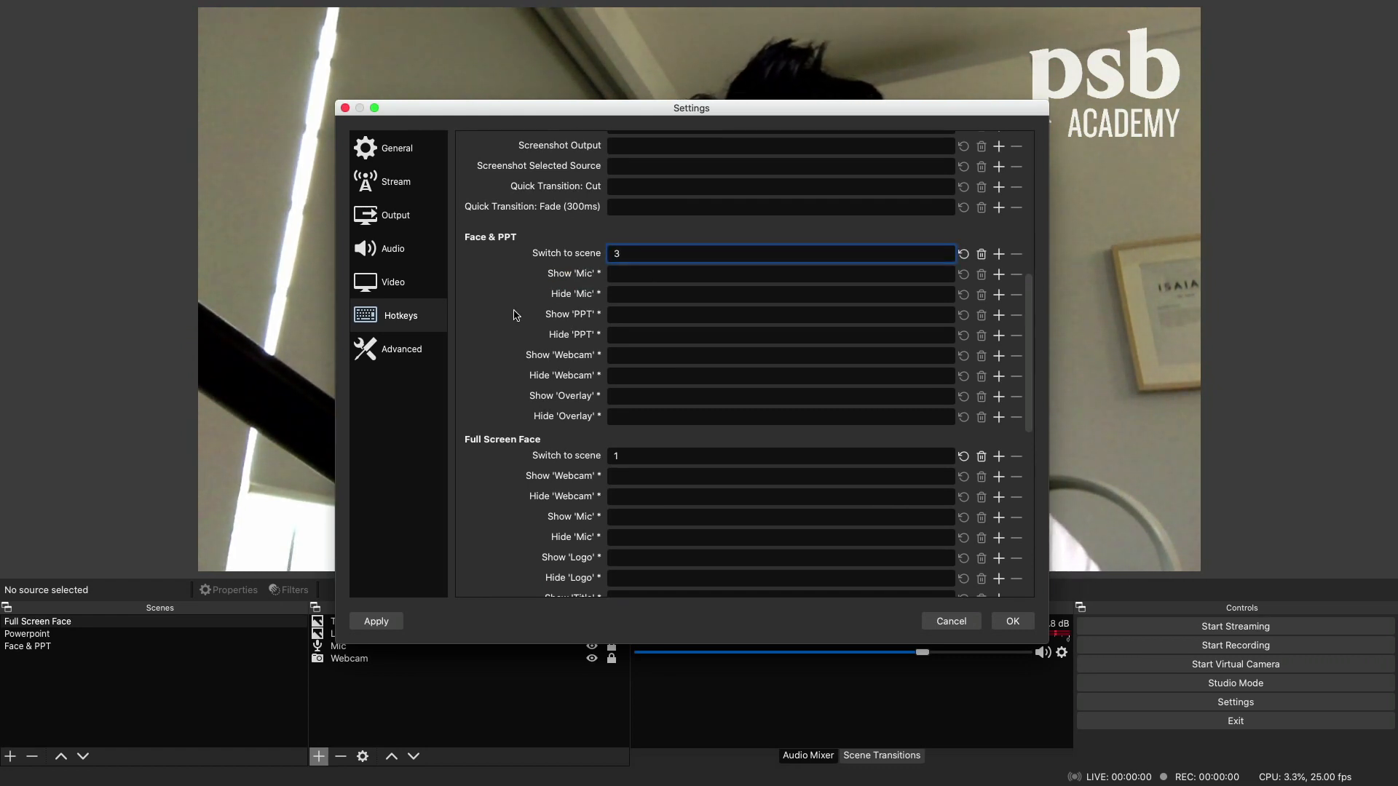
{"action": "left_click", "coordinate": [1005, 619]}
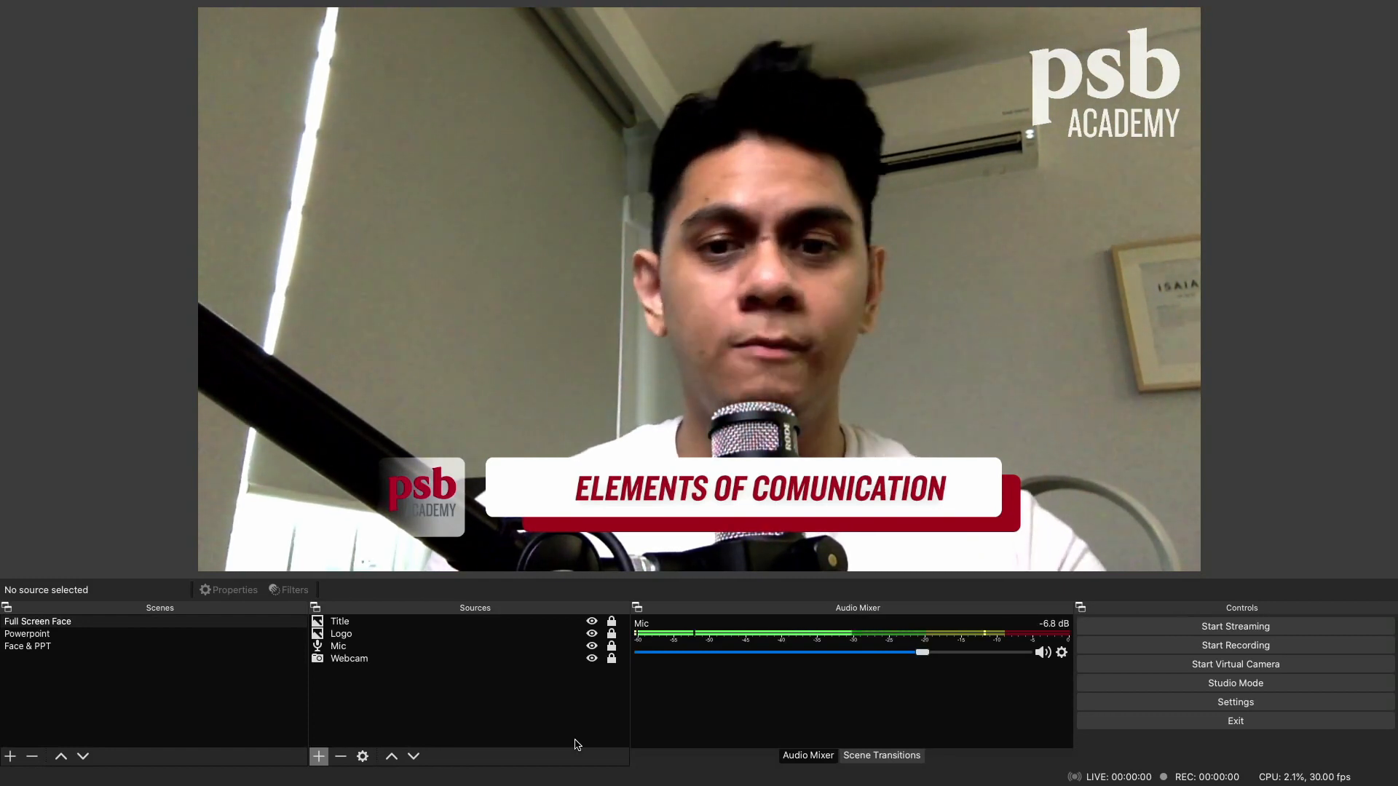
Test the hotkeys by cycling through the Powerpoint, Face & PPT and Full Screen Face scenes, ending on Full Screen Face.
{"action": "key", "text": "2"}
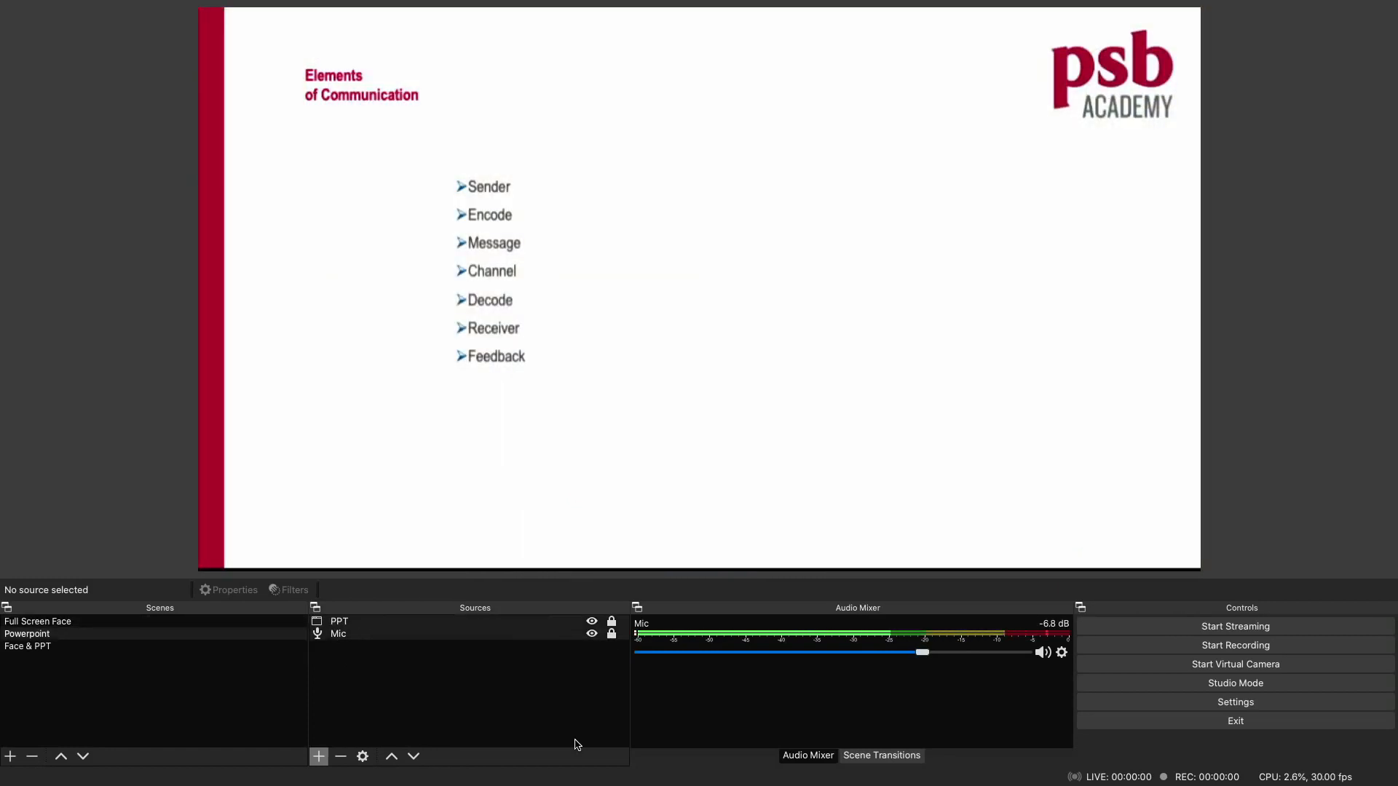
{"action": "key", "text": "3"}
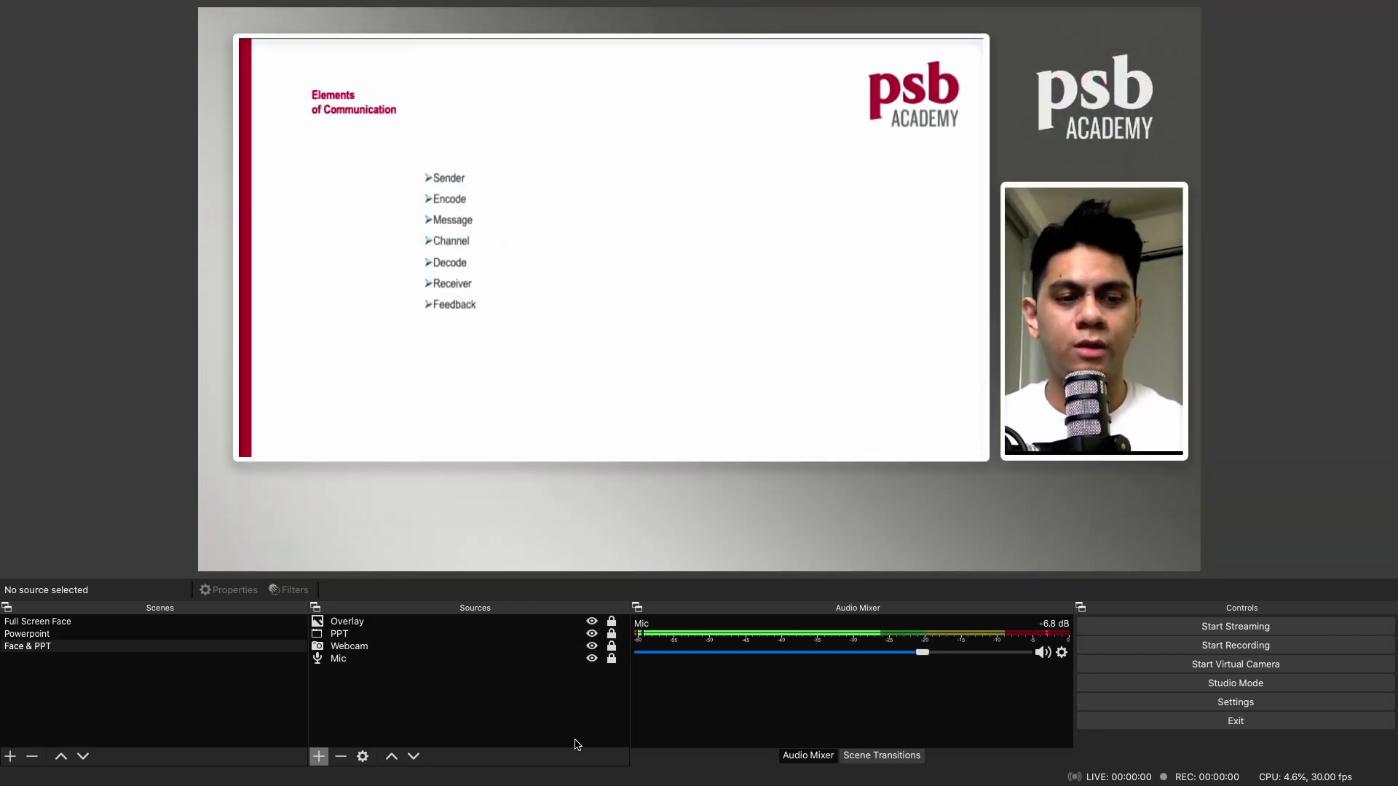
{"action": "key", "text": "1"}
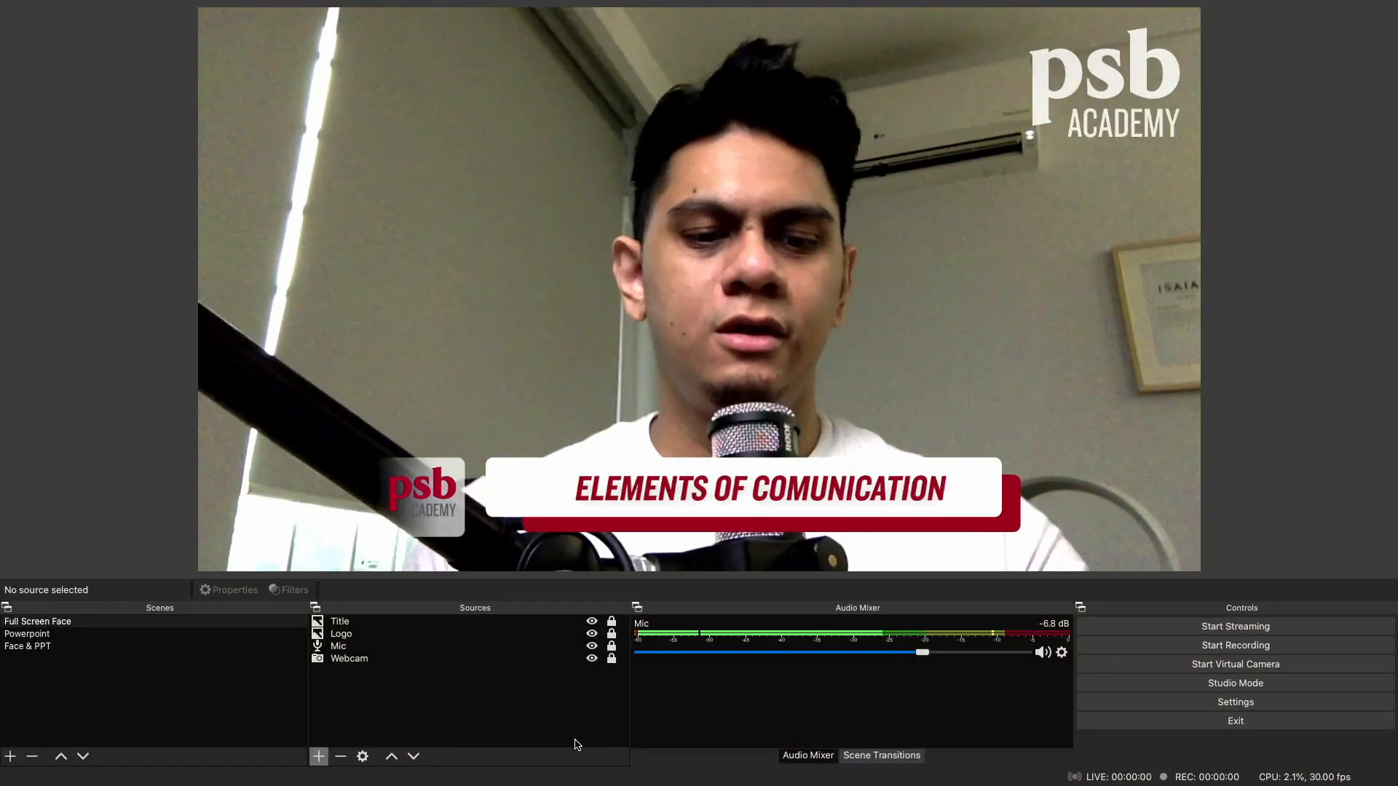
{"action": "key", "text": "2"}
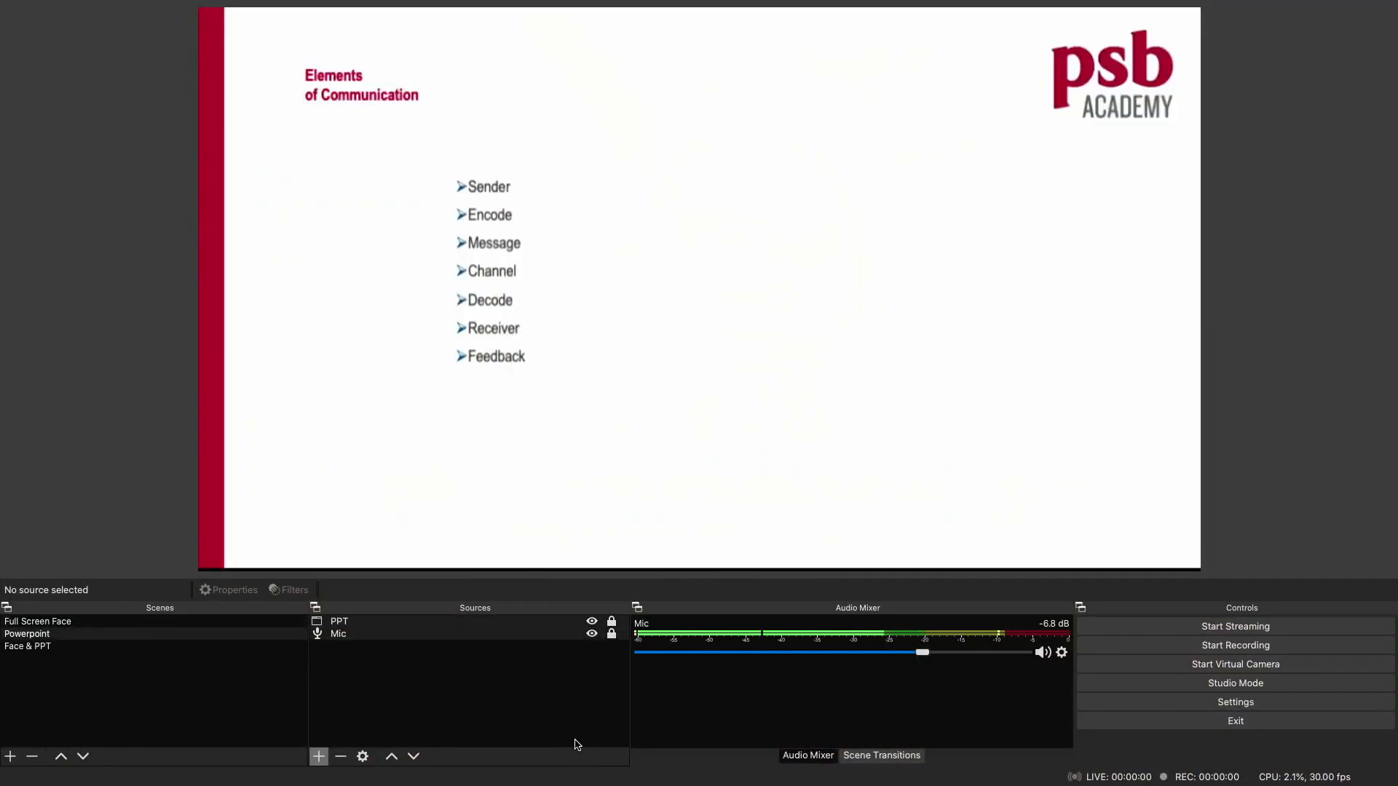
{"action": "key", "text": "3"}
{"action": "key", "text": "1"}
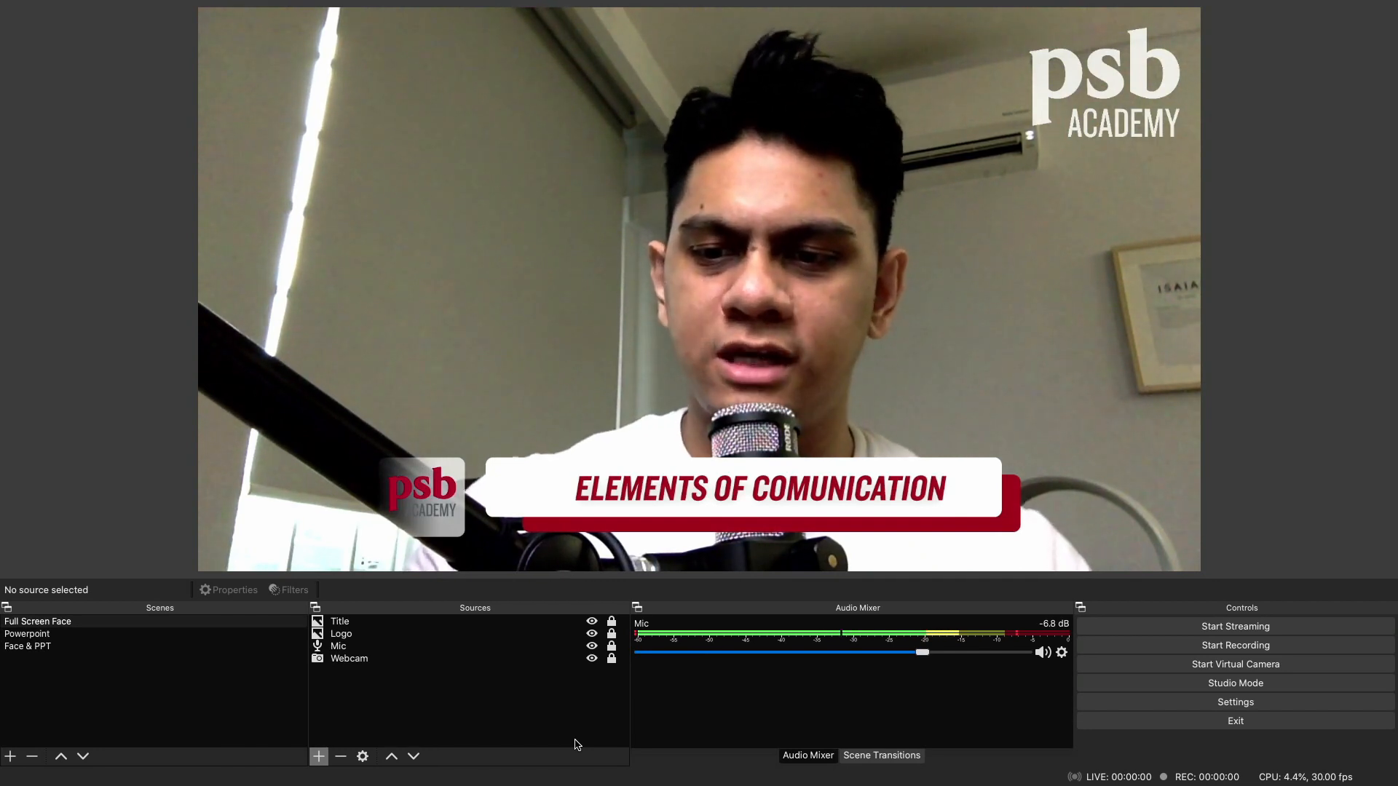
Review the Output, Video, Hotkeys and Advanced pages of the OBS settings, then close the settings.
{"action": "left_click", "coordinate": [1151, 703]}
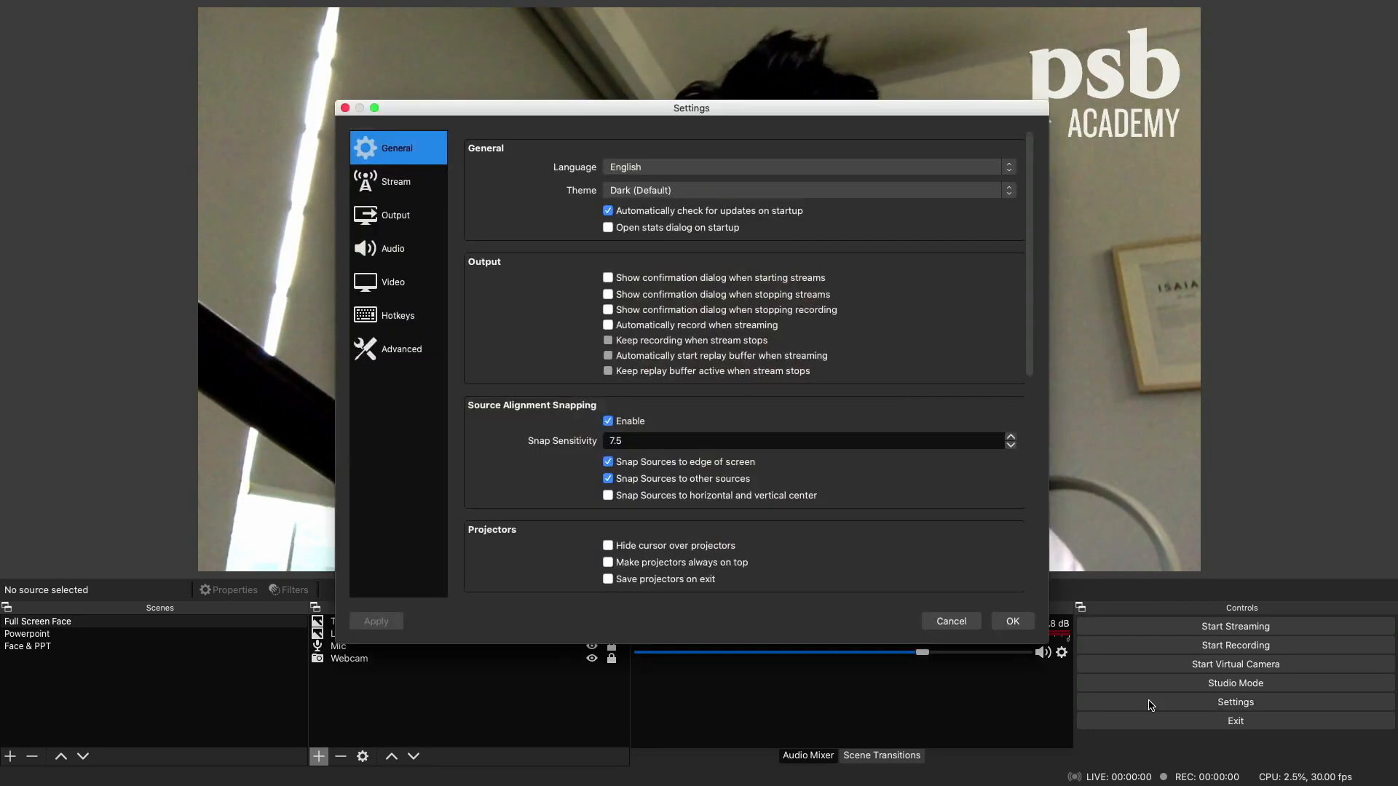
{"action": "left_click", "coordinate": [385, 218]}
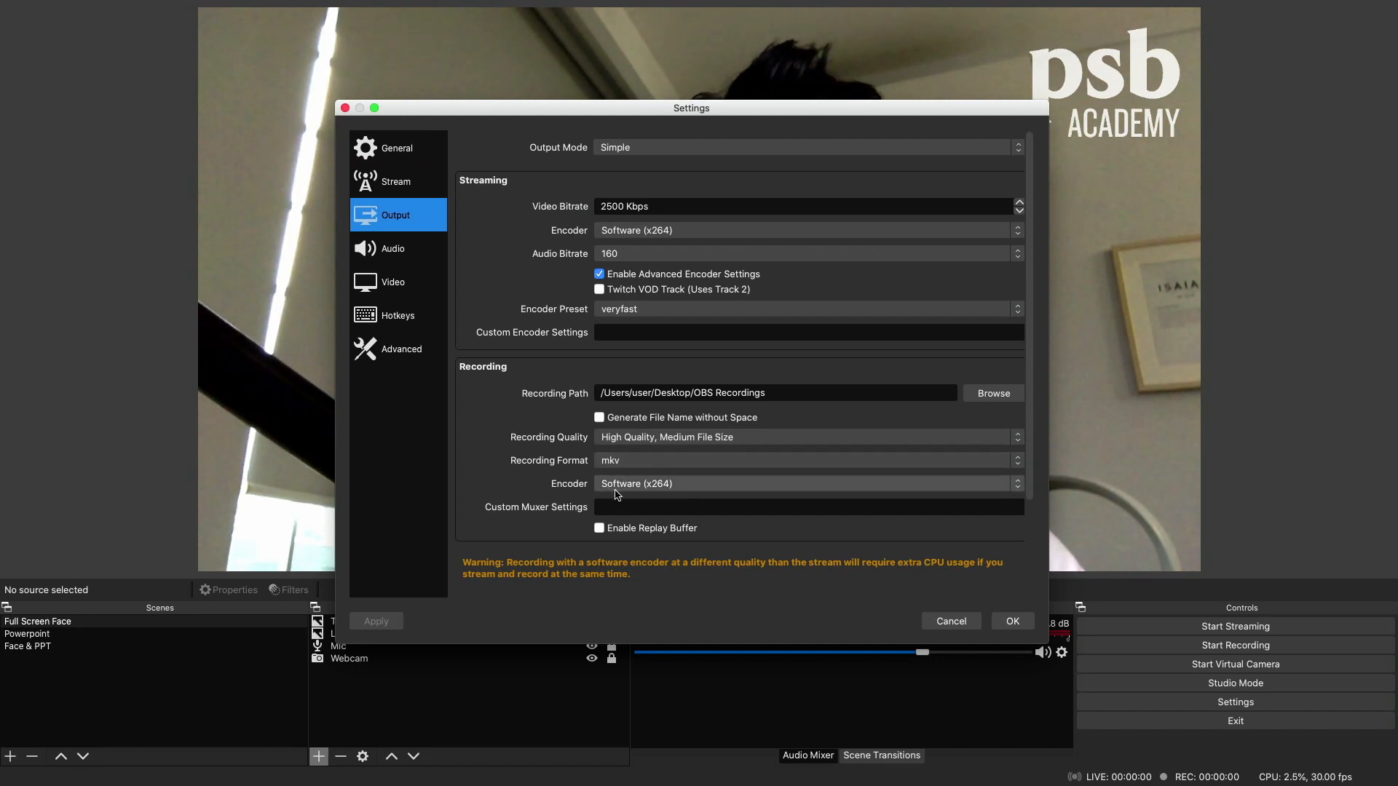
{"action": "left_click", "coordinate": [394, 281]}
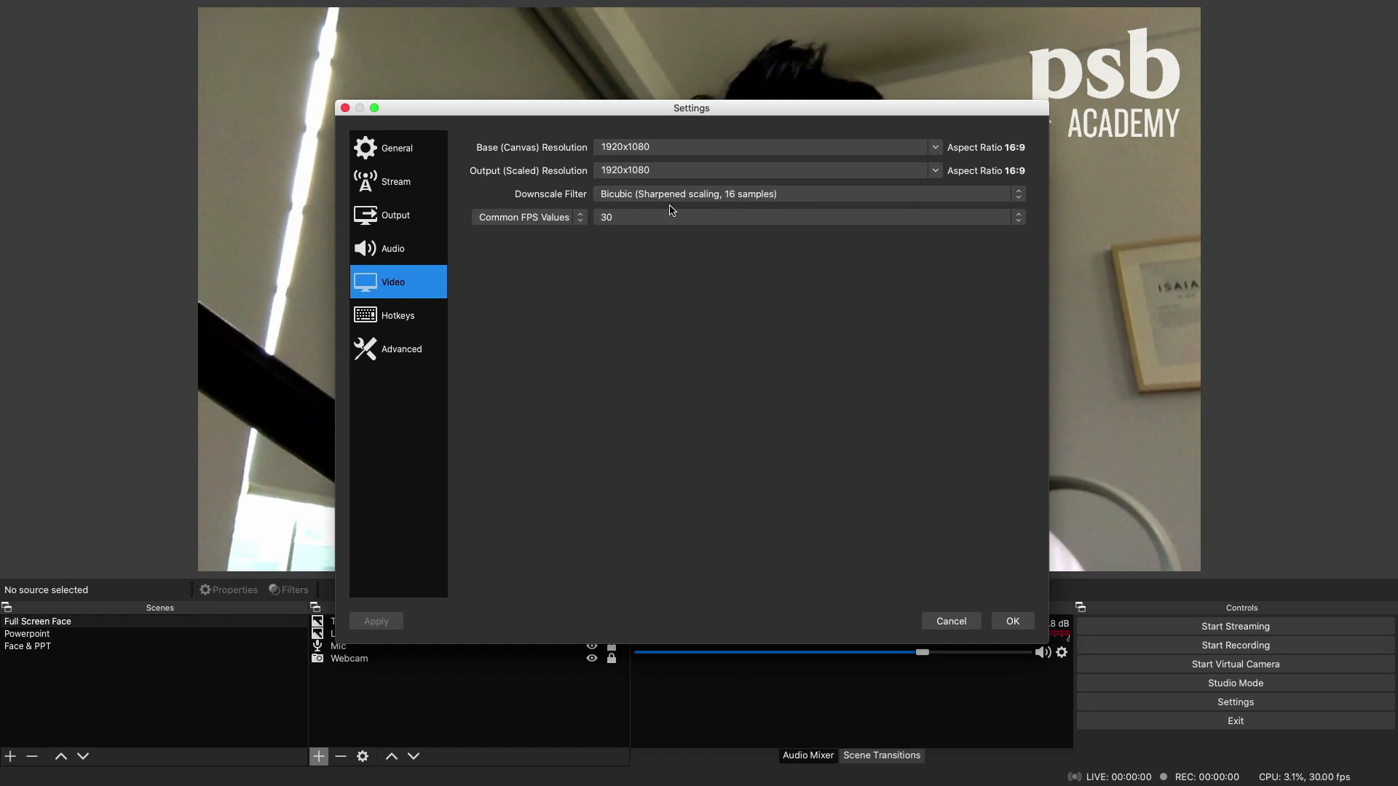
{"action": "left_click", "coordinate": [674, 218]}
{"action": "left_click", "coordinate": [668, 218]}
{"action": "left_click", "coordinate": [395, 320]}
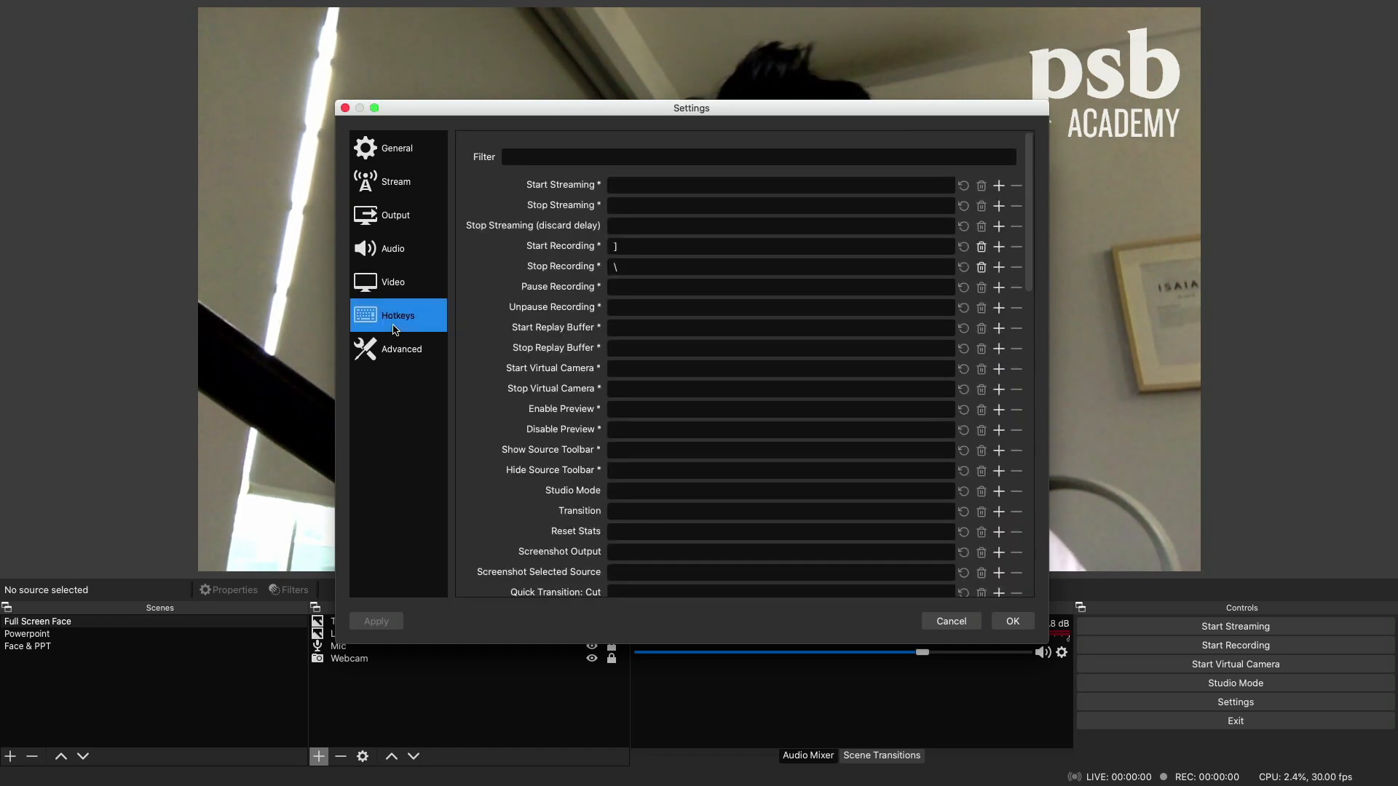
{"action": "scroll", "coordinate": [479, 429], "scroll_direction": "down", "scroll_amount": 15}
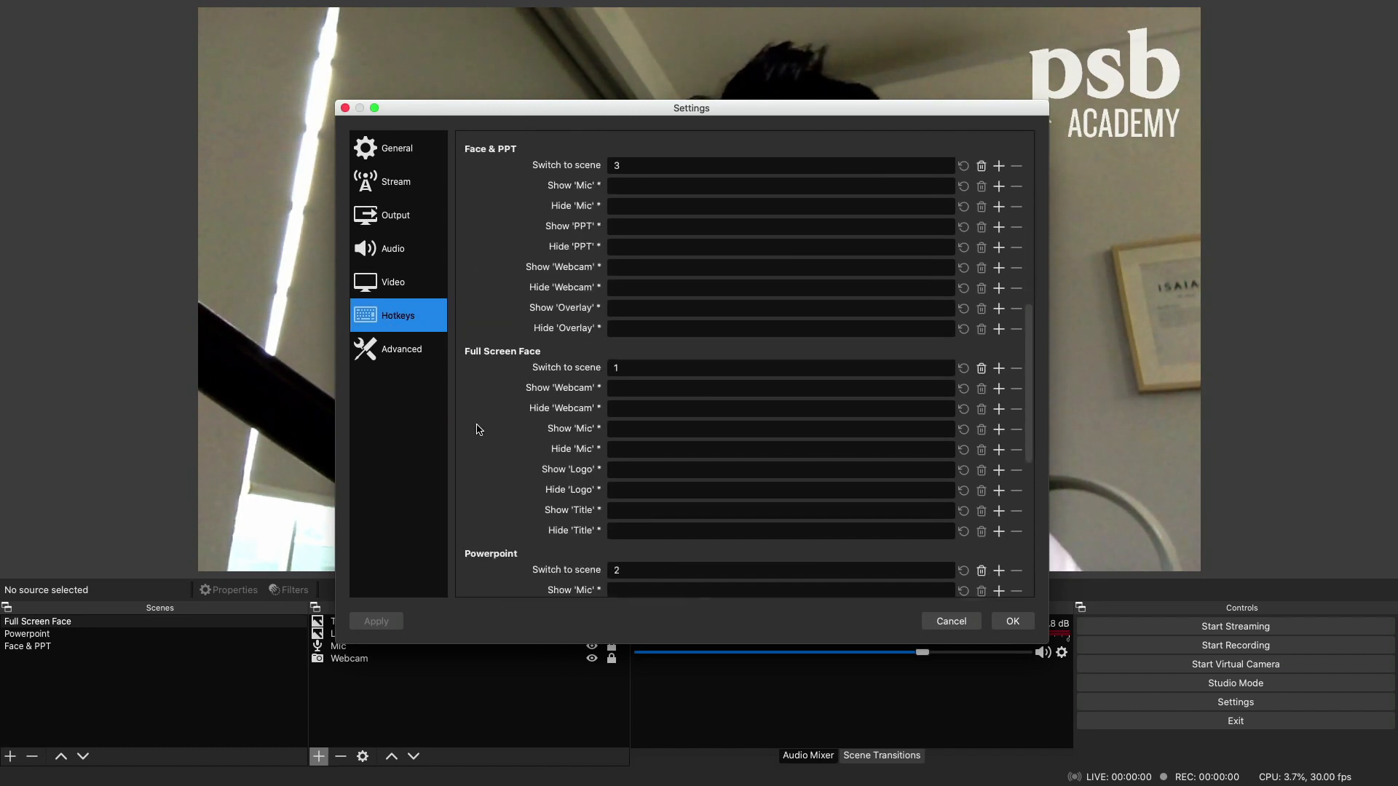
{"action": "scroll", "coordinate": [480, 429], "scroll_direction": "up", "scroll_amount": 1}
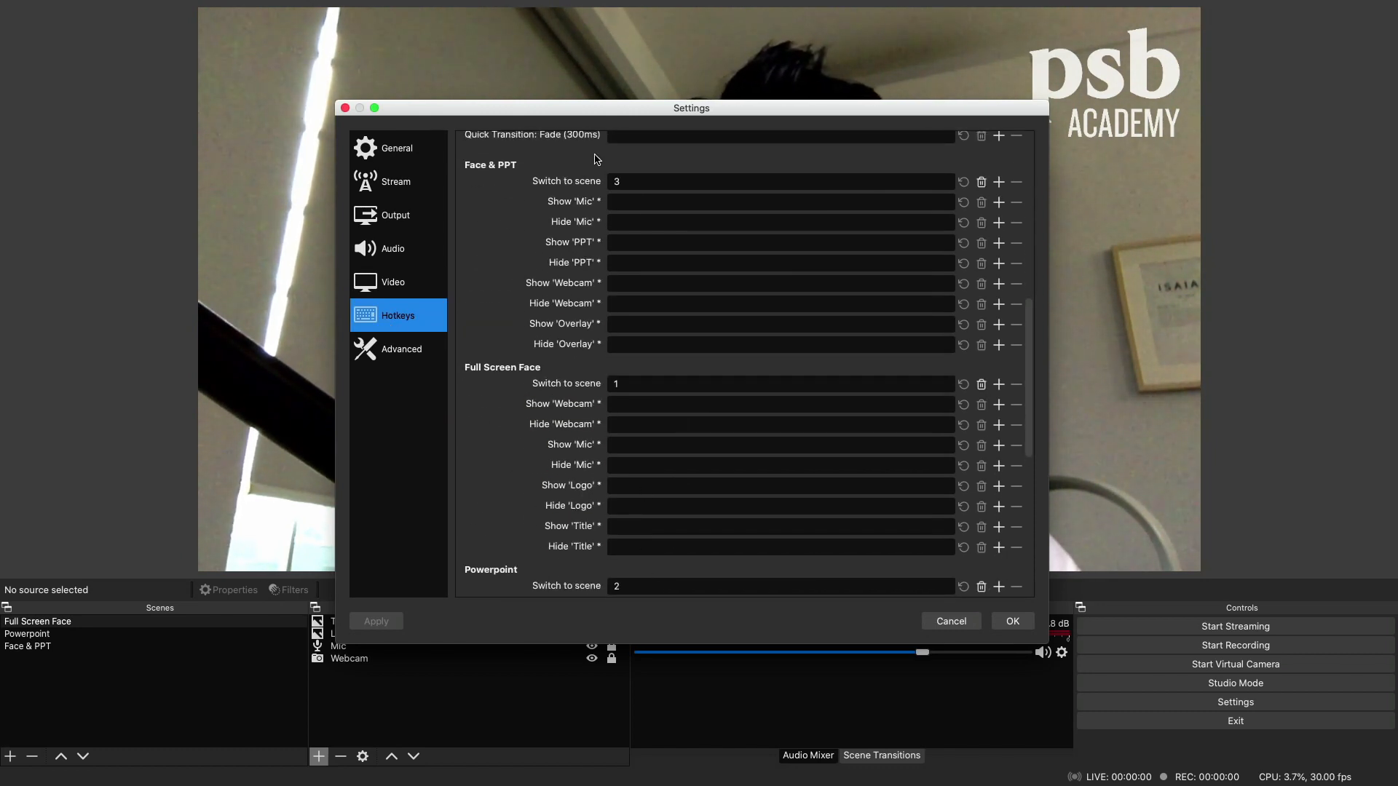
{"action": "left_click", "coordinate": [393, 353]}
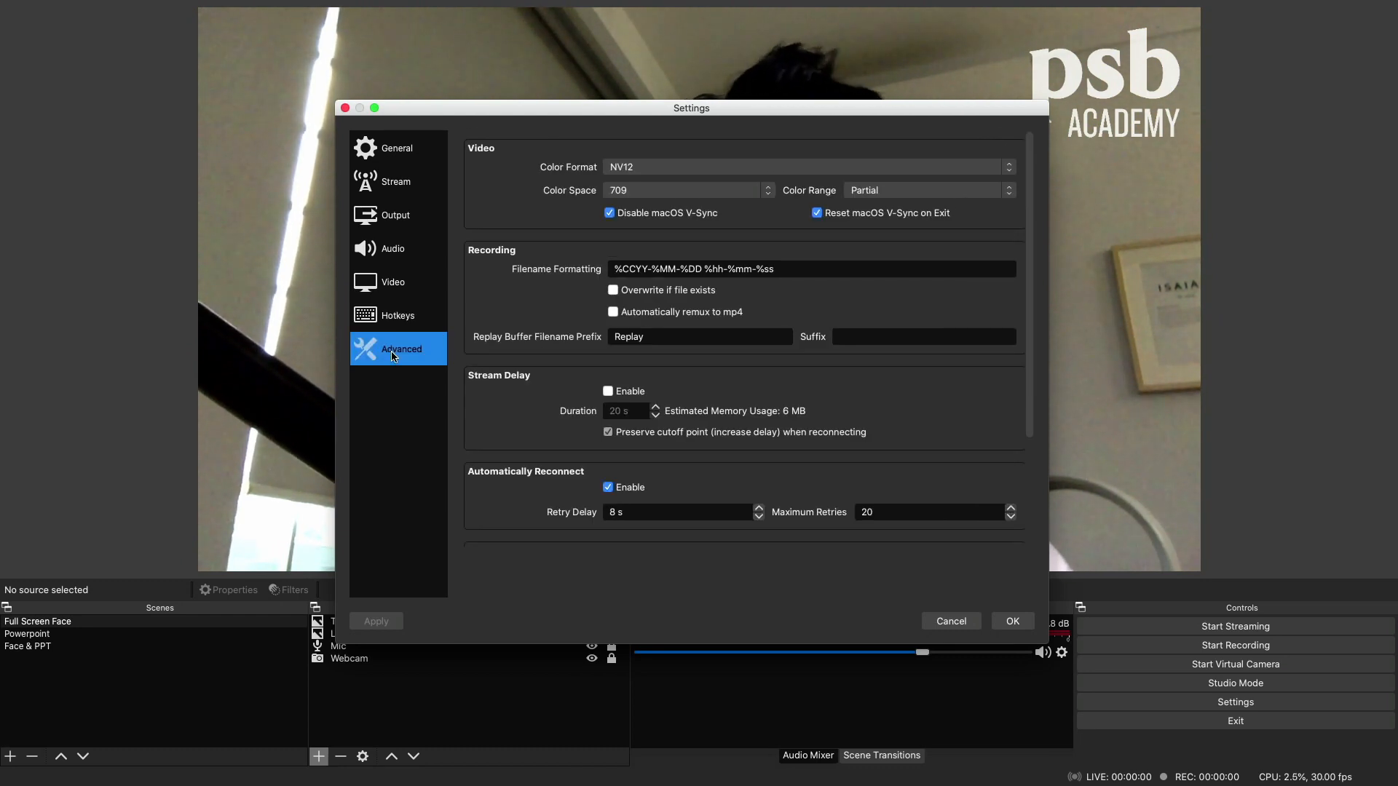
{"action": "left_click", "coordinate": [393, 317]}
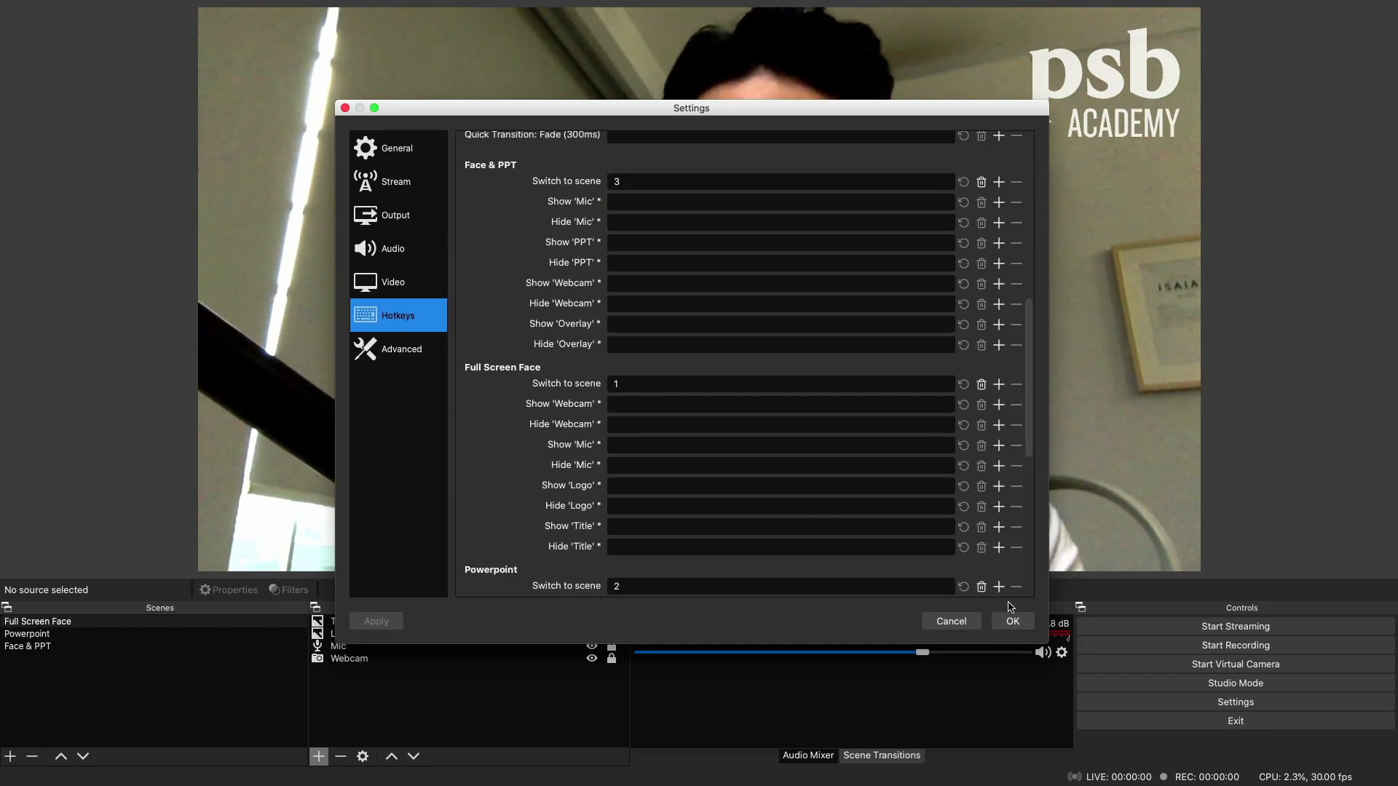
{"action": "left_click", "coordinate": [1011, 626]}
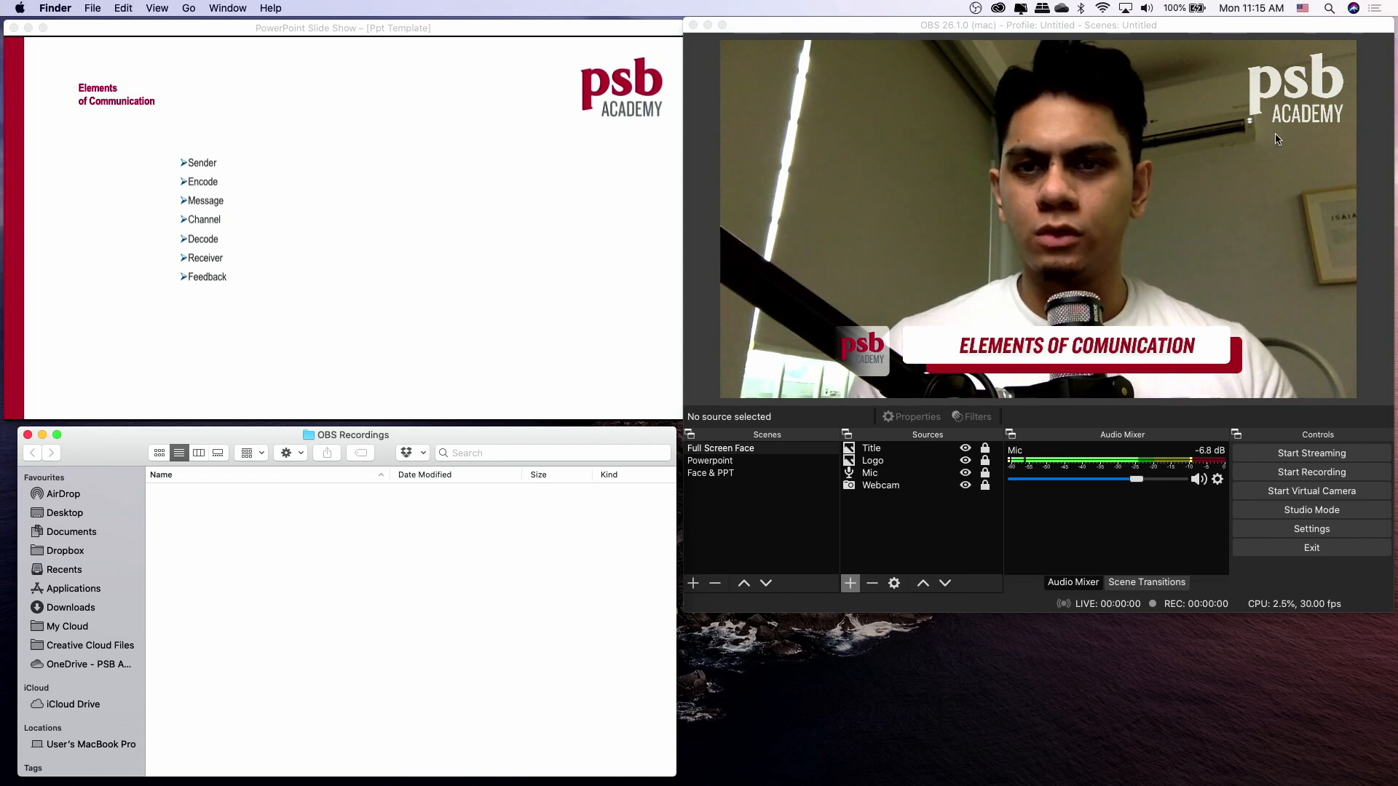
{"action": "left_click", "coordinate": [1029, 31]}
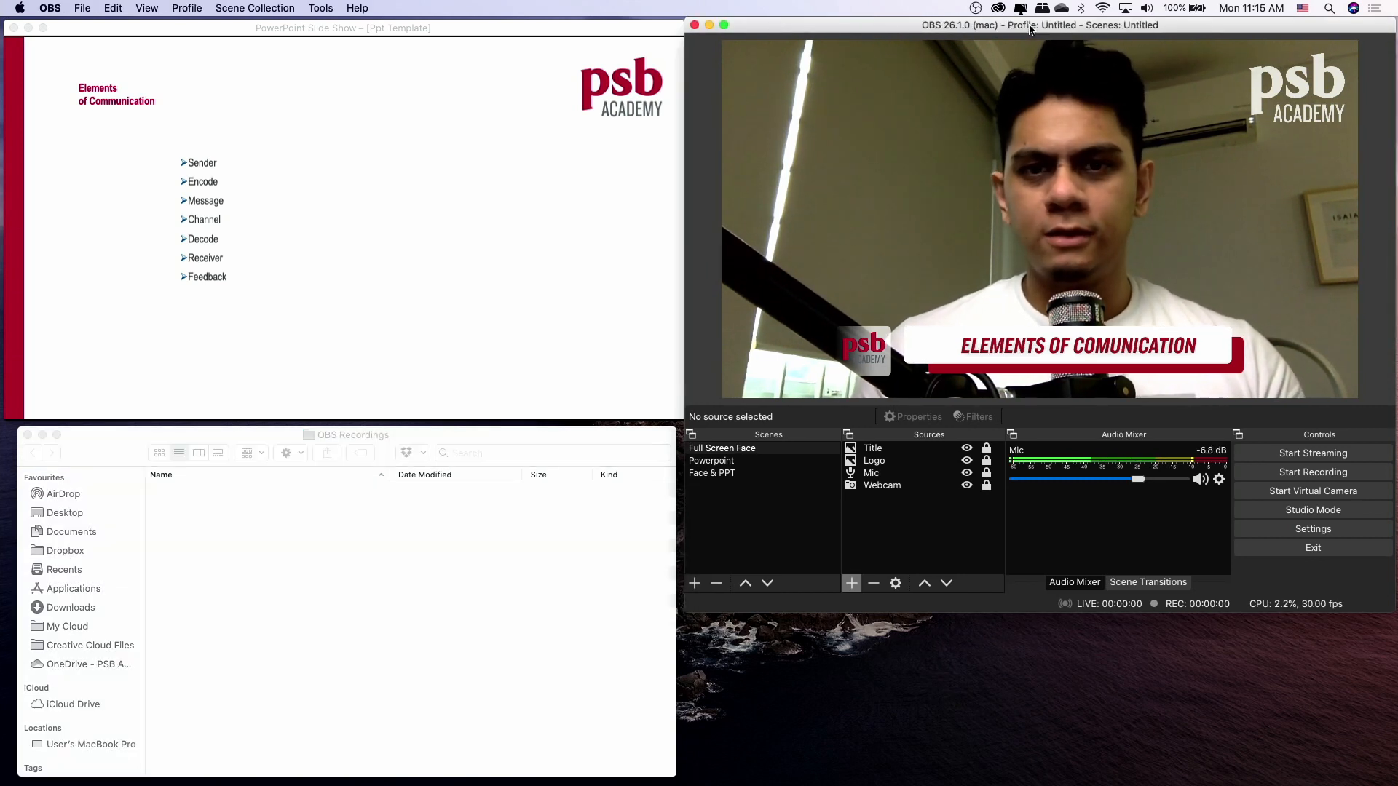
{"action": "left_click", "coordinate": [358, 39]}
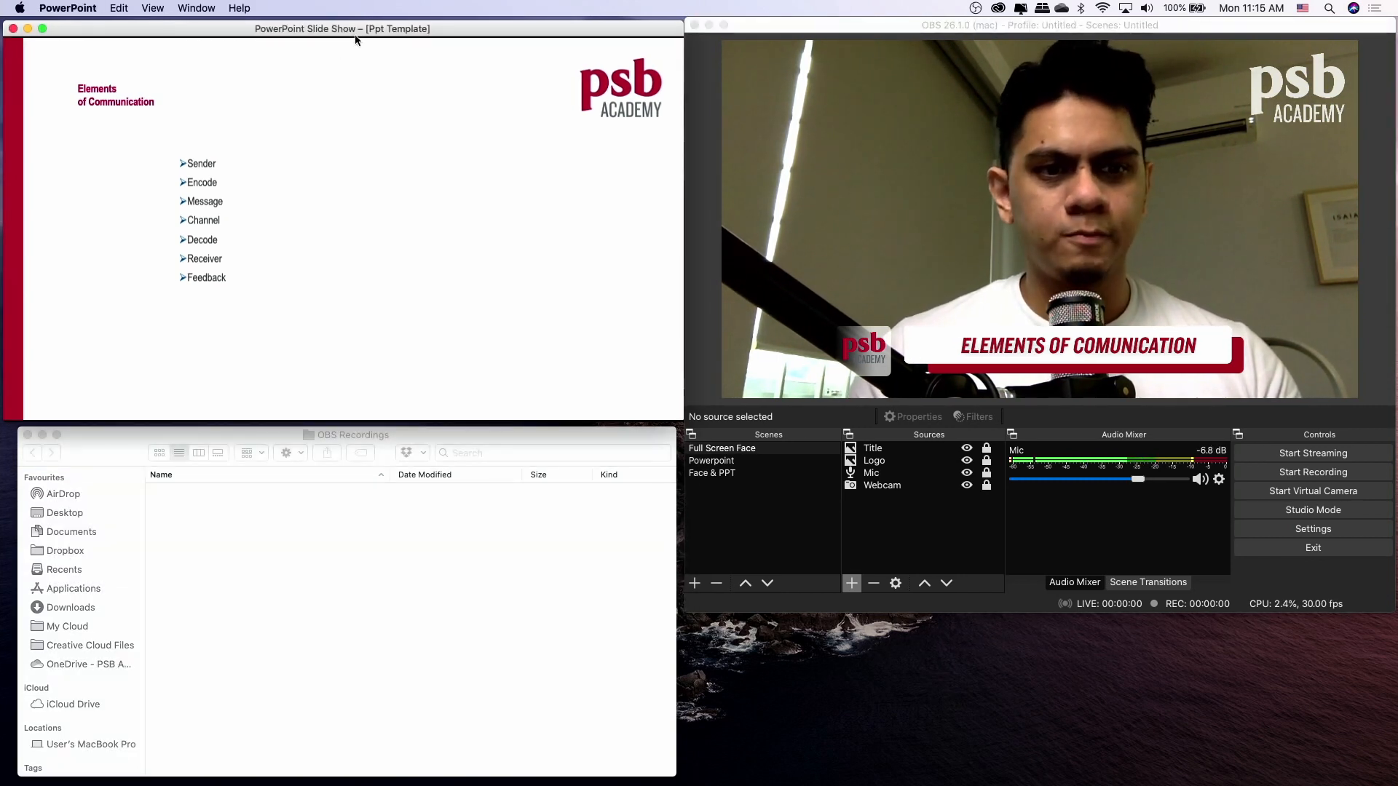
{"action": "left_click", "coordinate": [387, 440]}
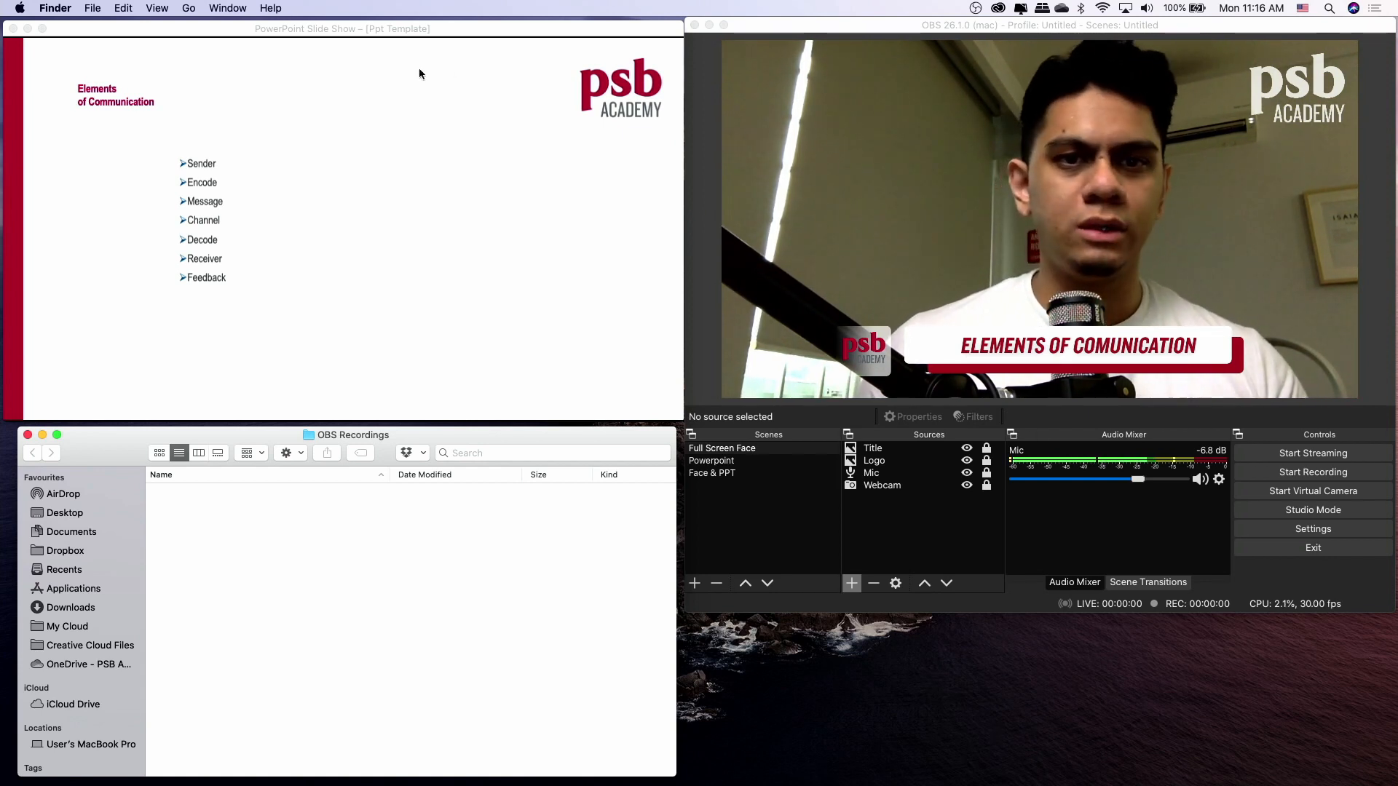
{"action": "left_click", "coordinate": [449, 28]}
{"action": "left_click", "coordinate": [387, 438]}
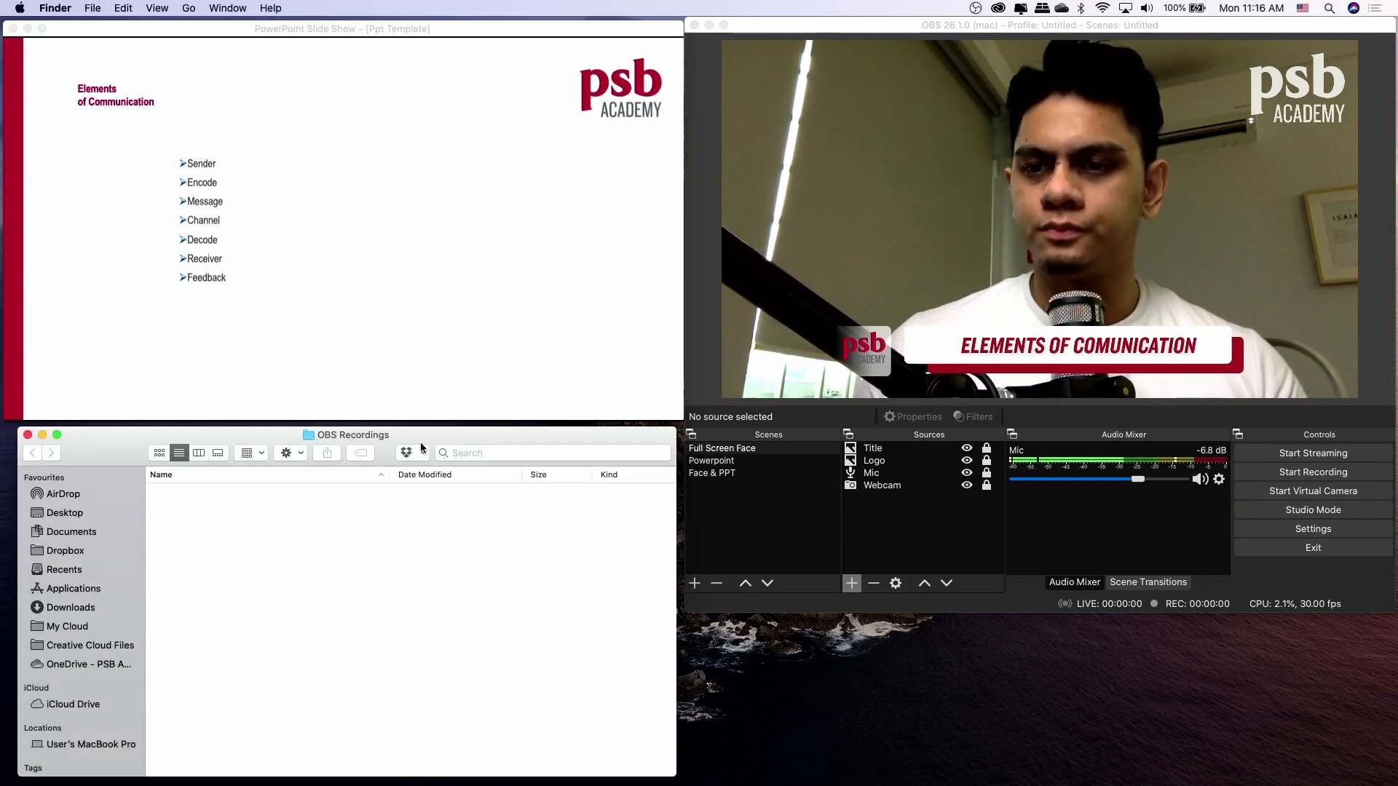
Record a short test clip in OBS, switching from Full Screen Face to Powerpoint and Face & PPT with the hotkeys before stopping.
{"action": "left_click", "coordinate": [1049, 32]}
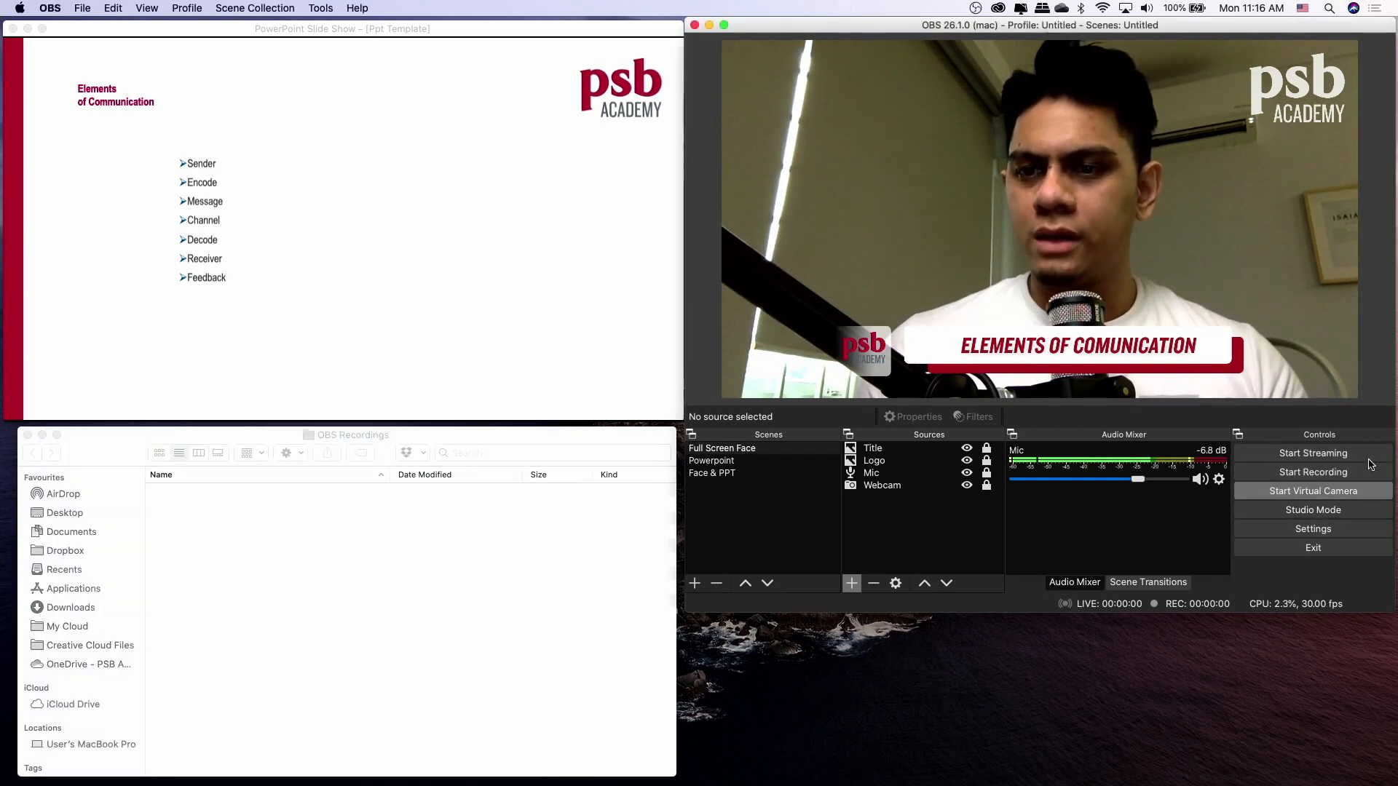
{"action": "left_click", "coordinate": [1330, 473]}
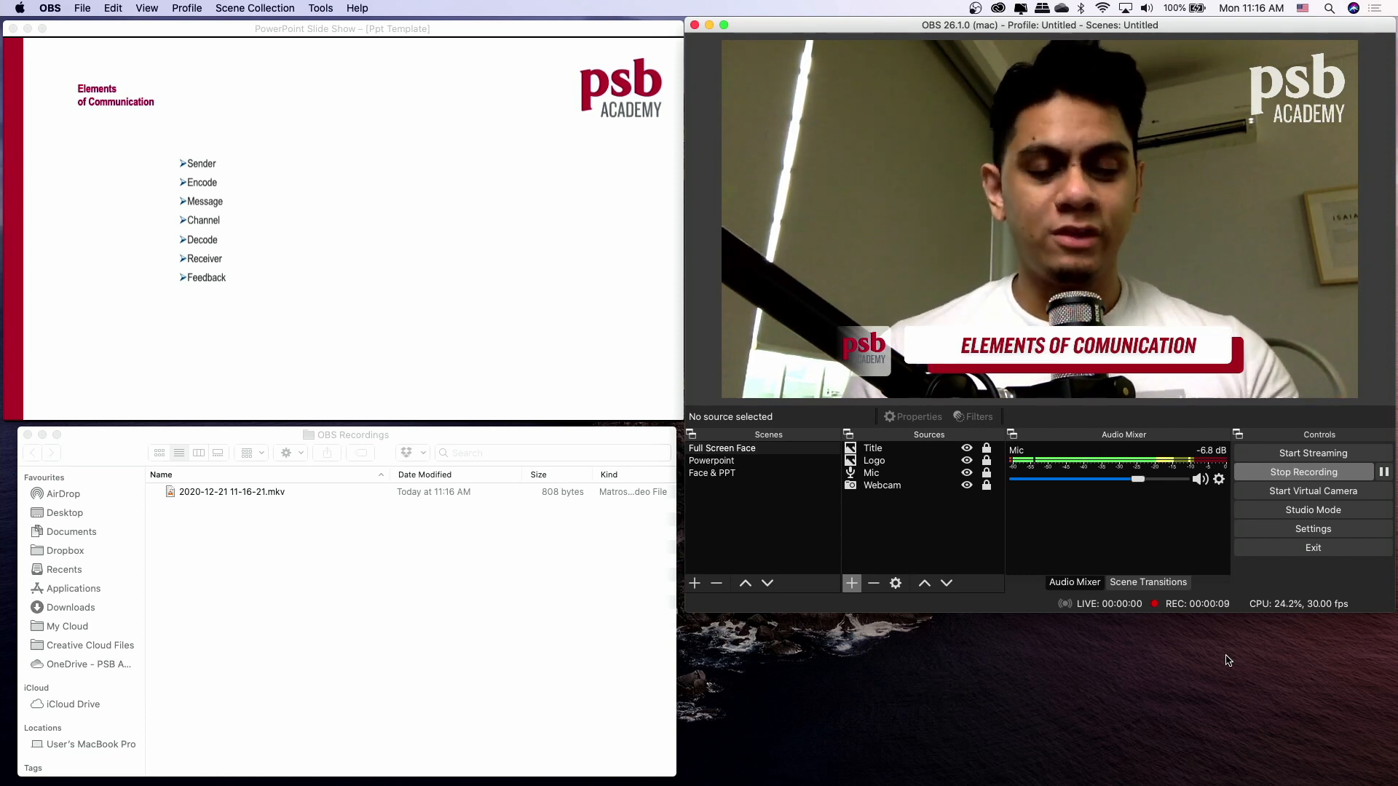
{"action": "key", "text": "2"}
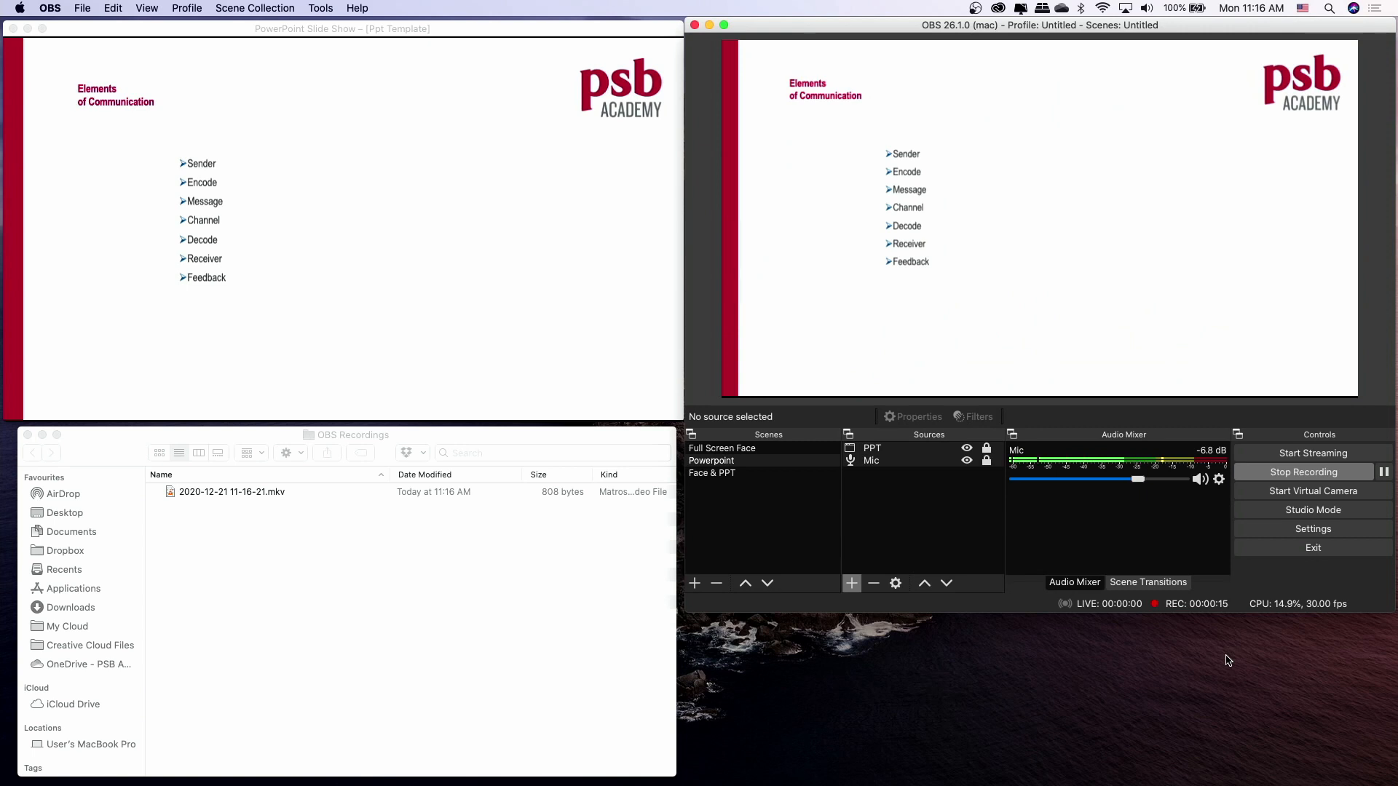
{"action": "key", "text": "3"}
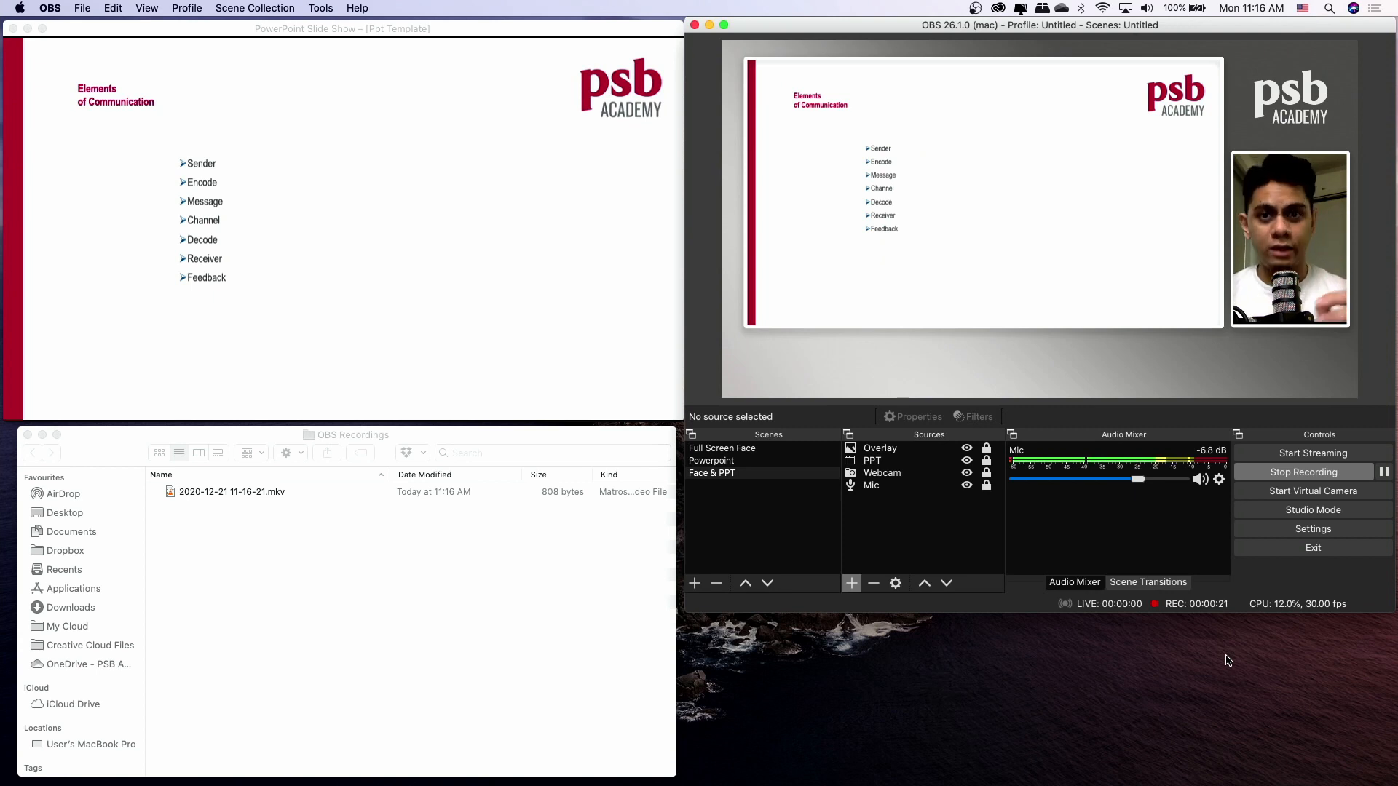
{"action": "left_click", "coordinate": [1315, 481]}
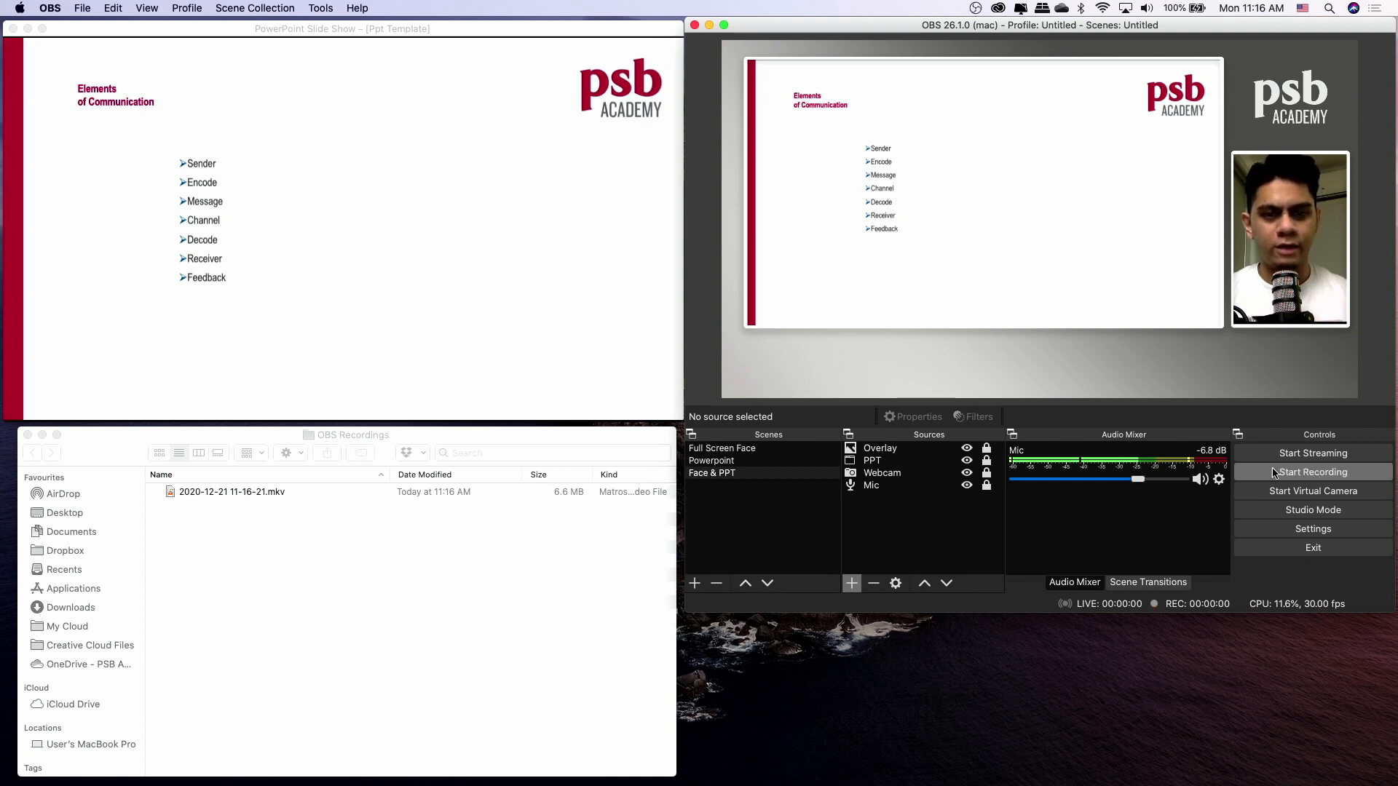
{"action": "left_click", "coordinate": [308, 435]}
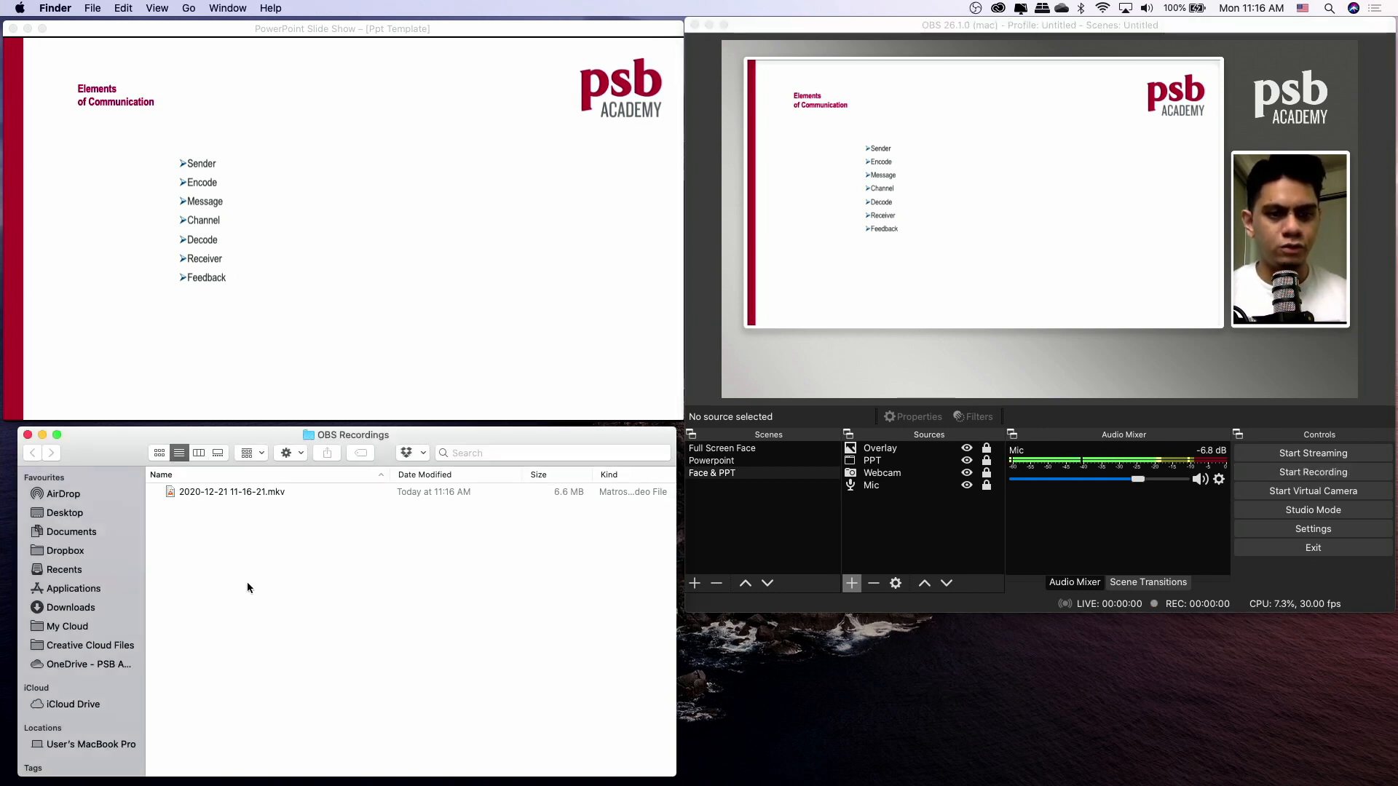
{"action": "left_click", "coordinate": [240, 492]}
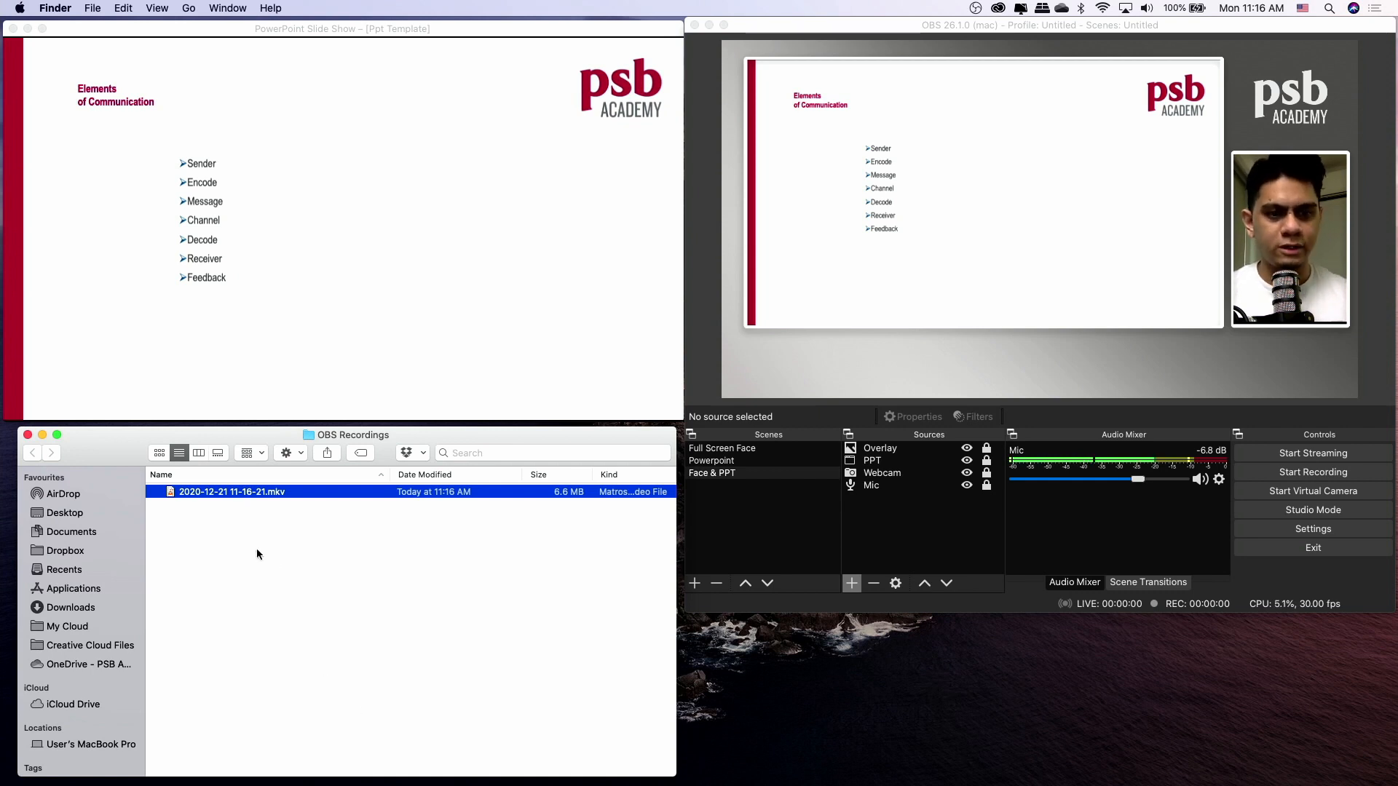
{"action": "double_click", "coordinate": [244, 494]}
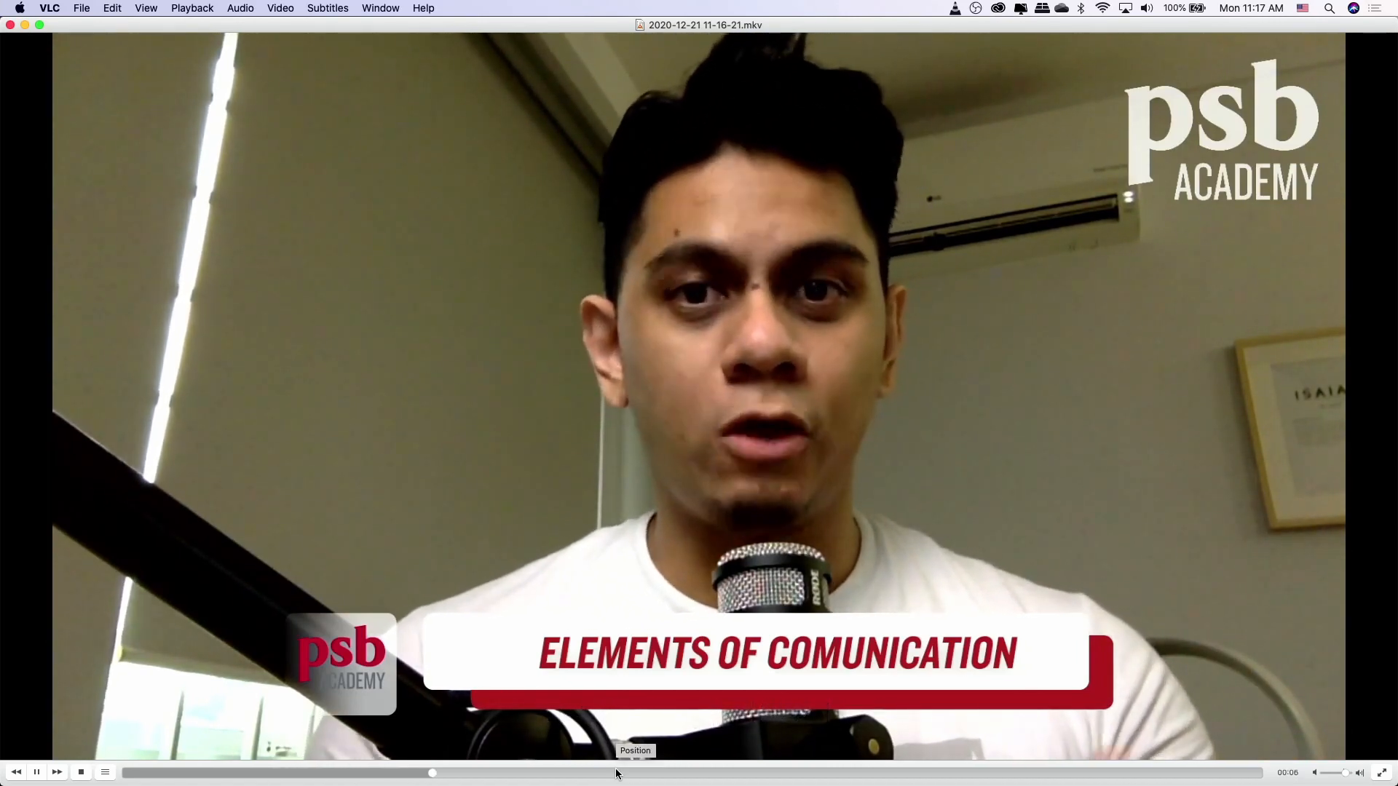
{"action": "scroll", "coordinate": [722, 548], "scroll_direction": "down", "scroll_amount": 10}
{"action": "left_click", "coordinate": [903, 773]}
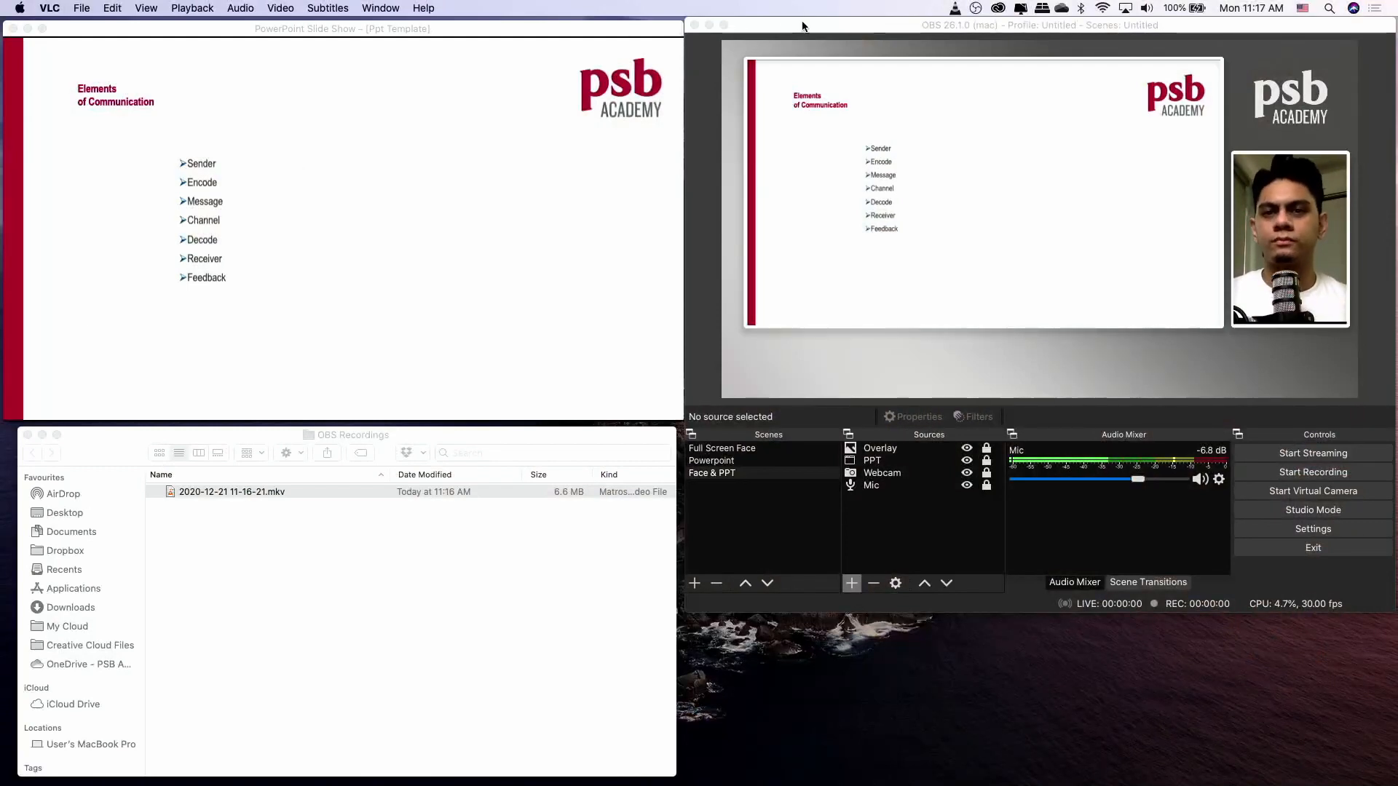
Return to OBS, open Remux Recordings and place its window over the middle of the screen.
{"action": "left_click", "coordinate": [803, 26]}
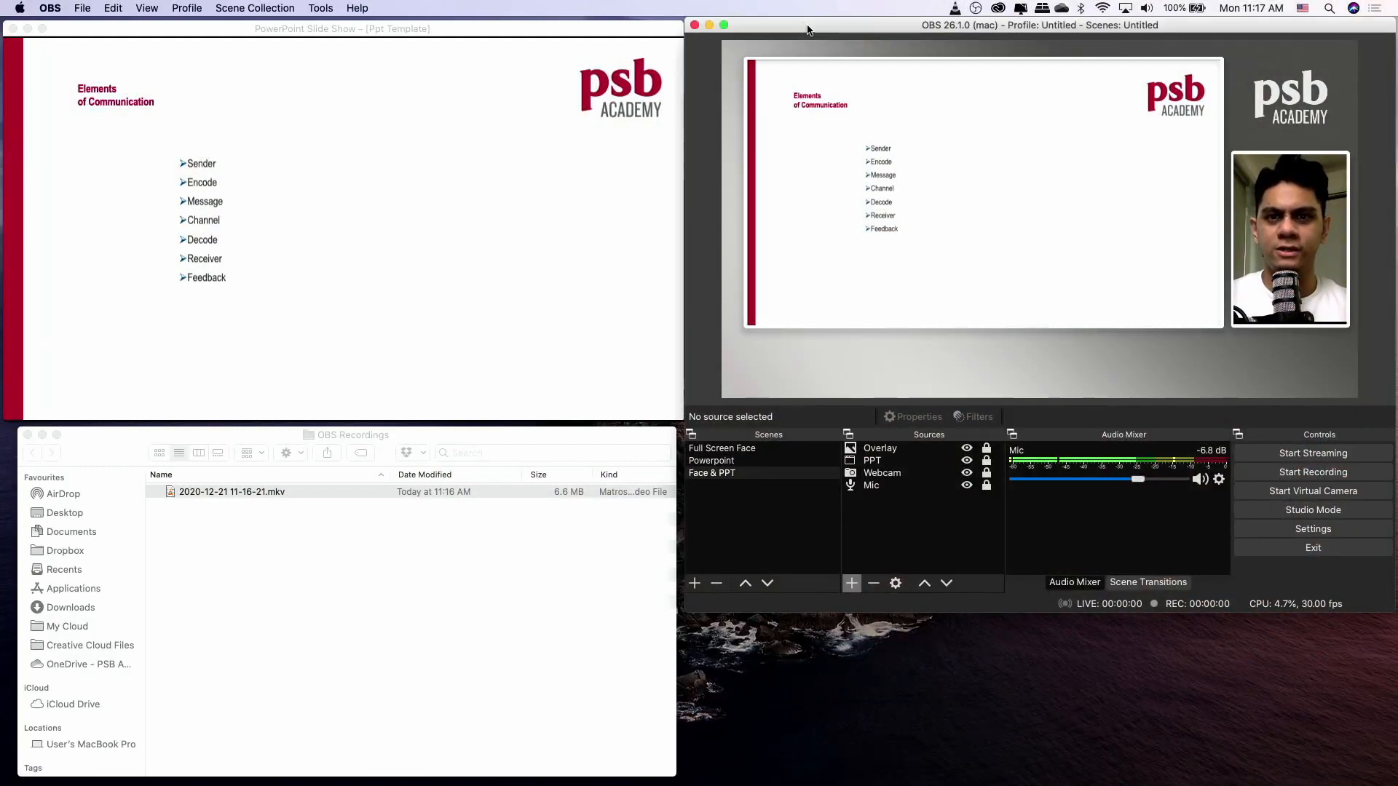
{"action": "left_click", "coordinate": [82, 8]}
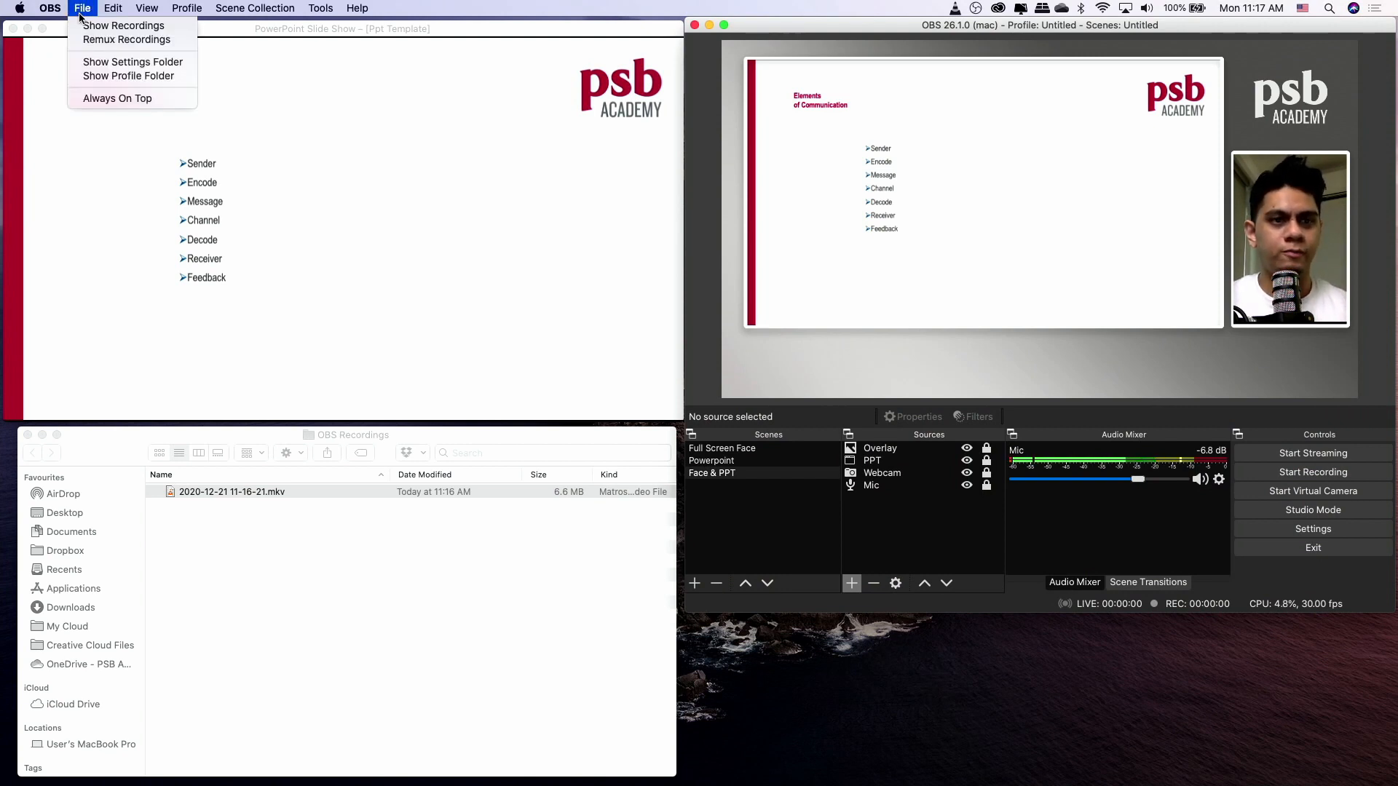
{"action": "left_click", "coordinate": [119, 41]}
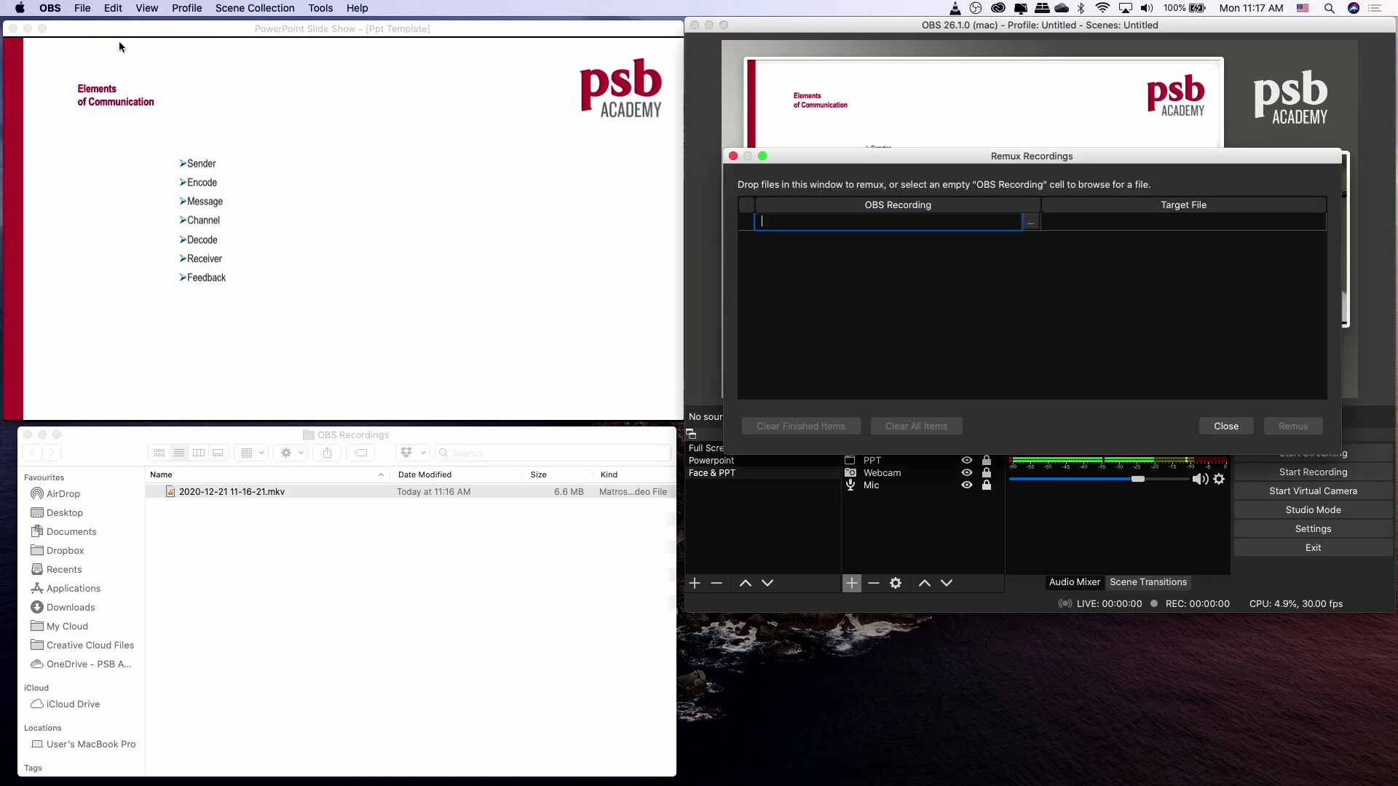
{"action": "left_click_drag", "start_coordinate": [1005, 158], "coordinate": [656, 225]}
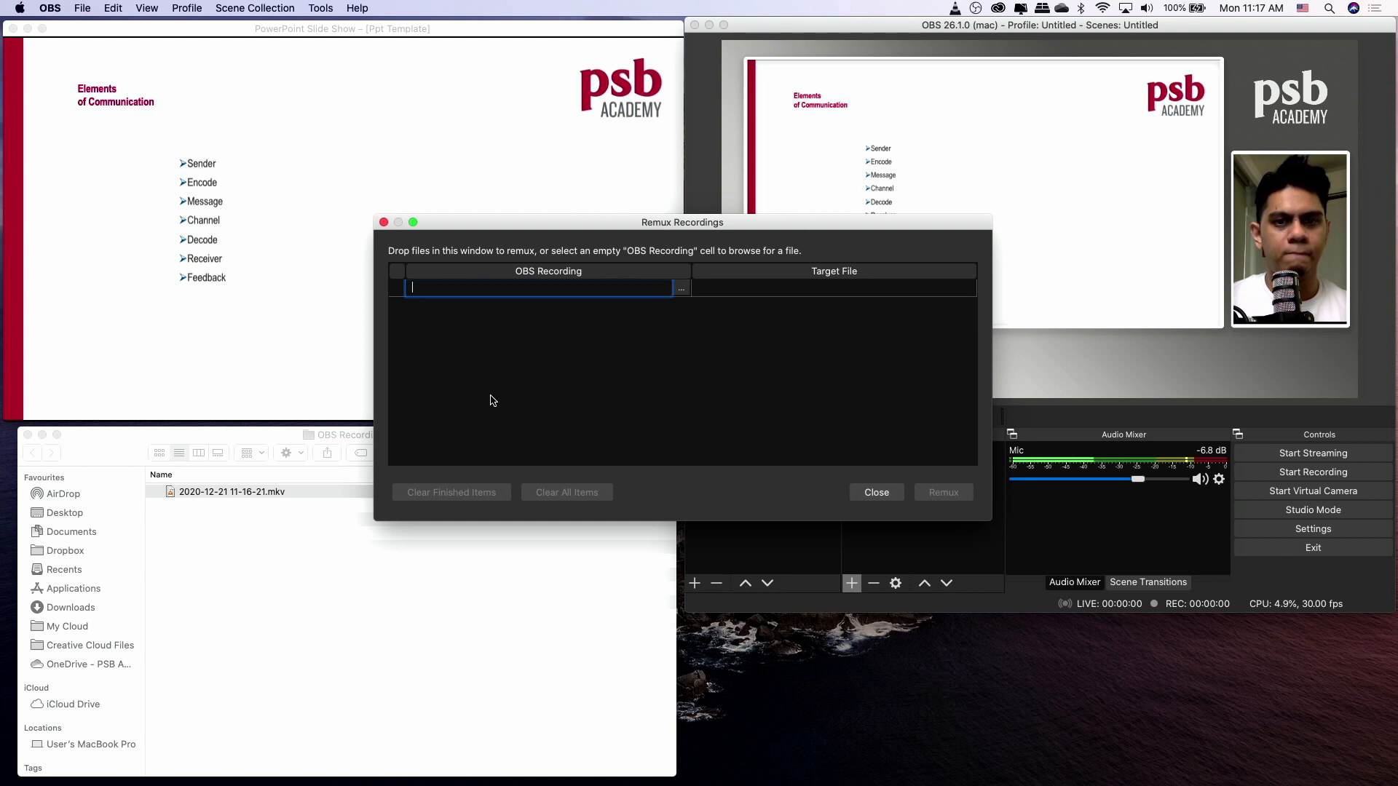
{"action": "left_click", "coordinate": [680, 289]}
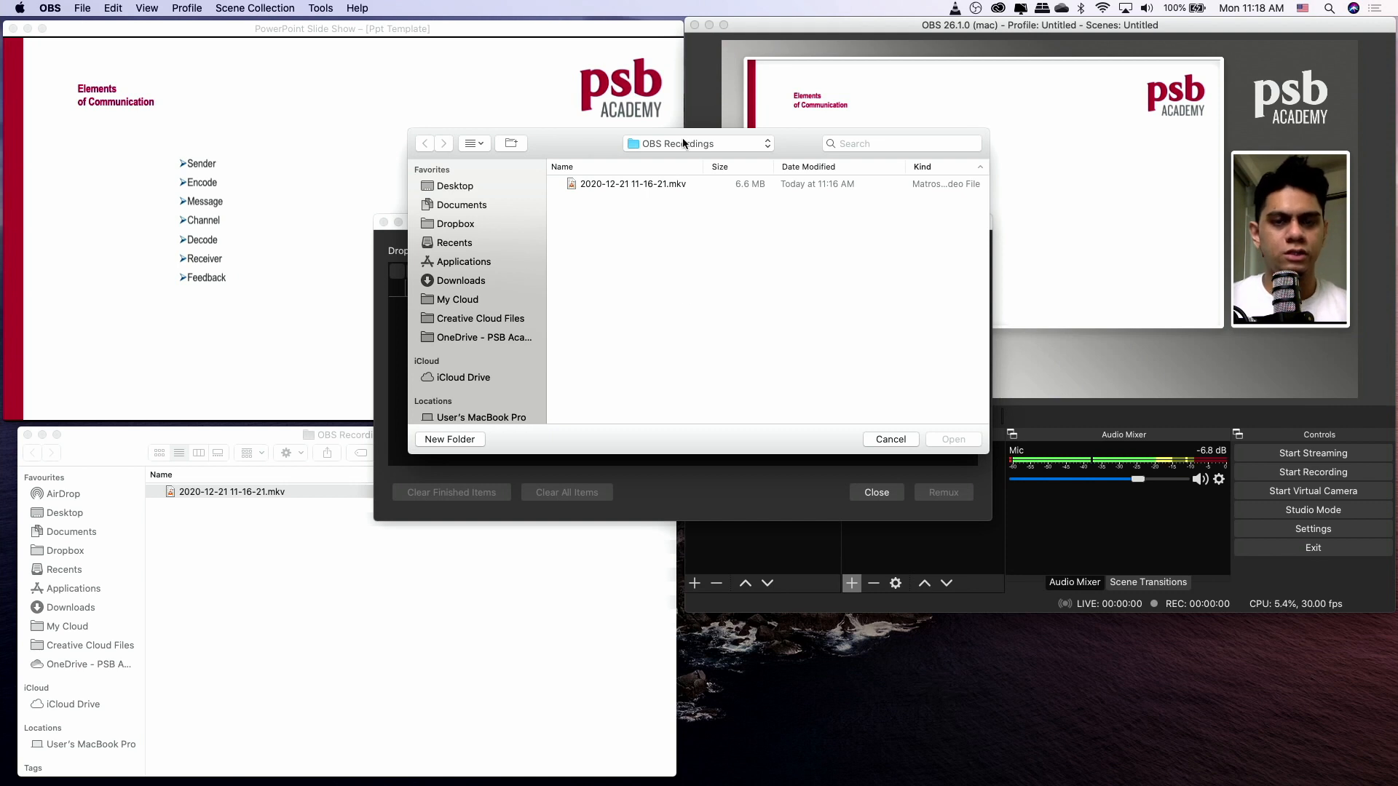
{"action": "left_click", "coordinate": [460, 186]}
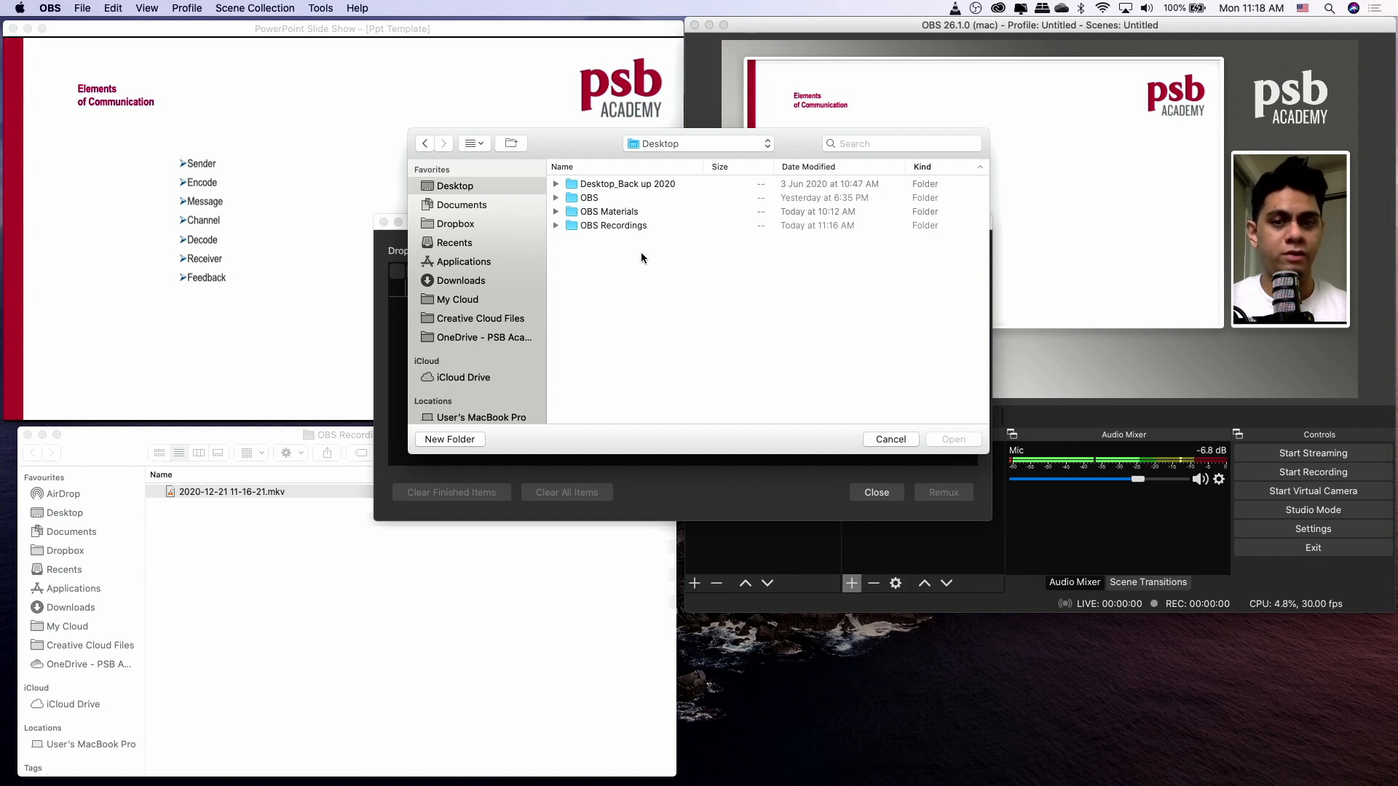
{"action": "double_click", "coordinate": [607, 226]}
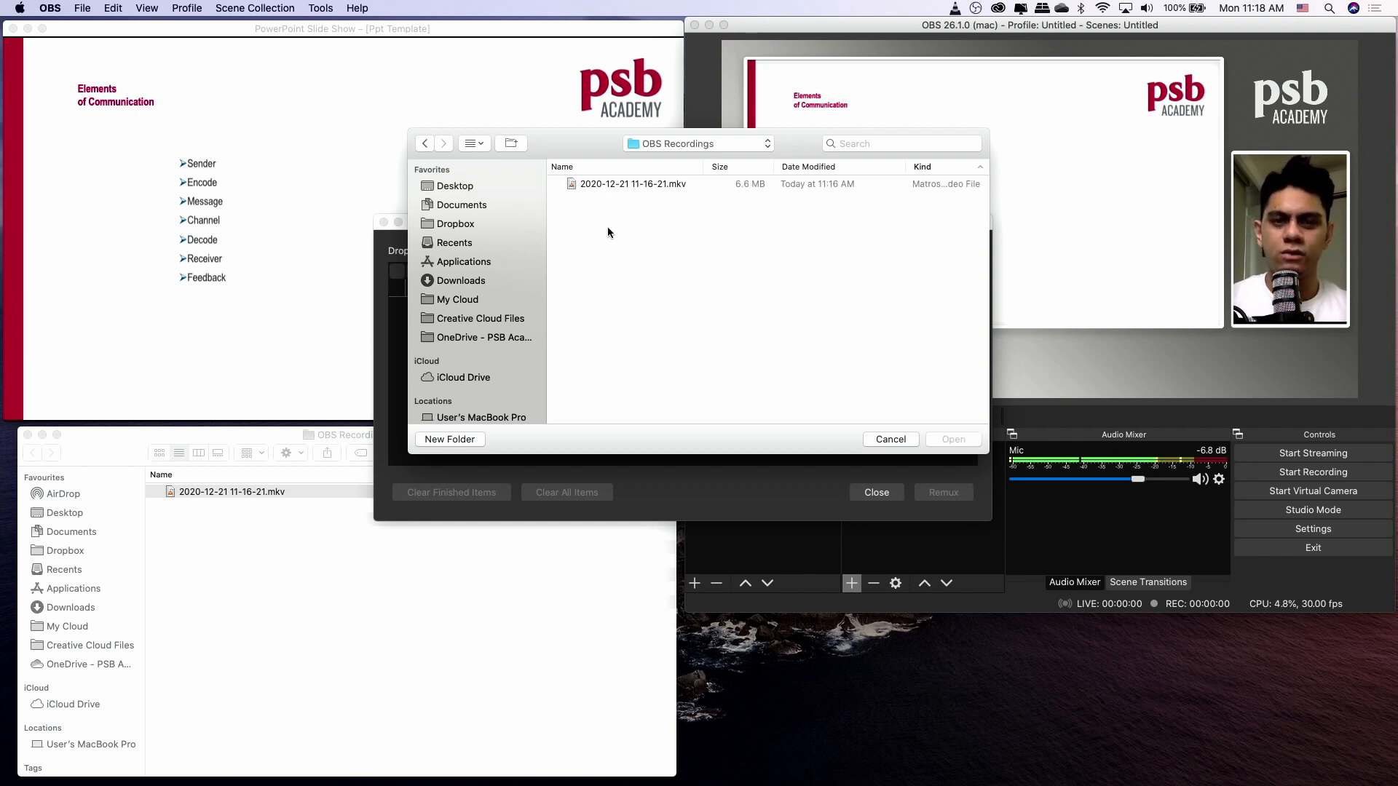
{"action": "left_click", "coordinate": [642, 184]}
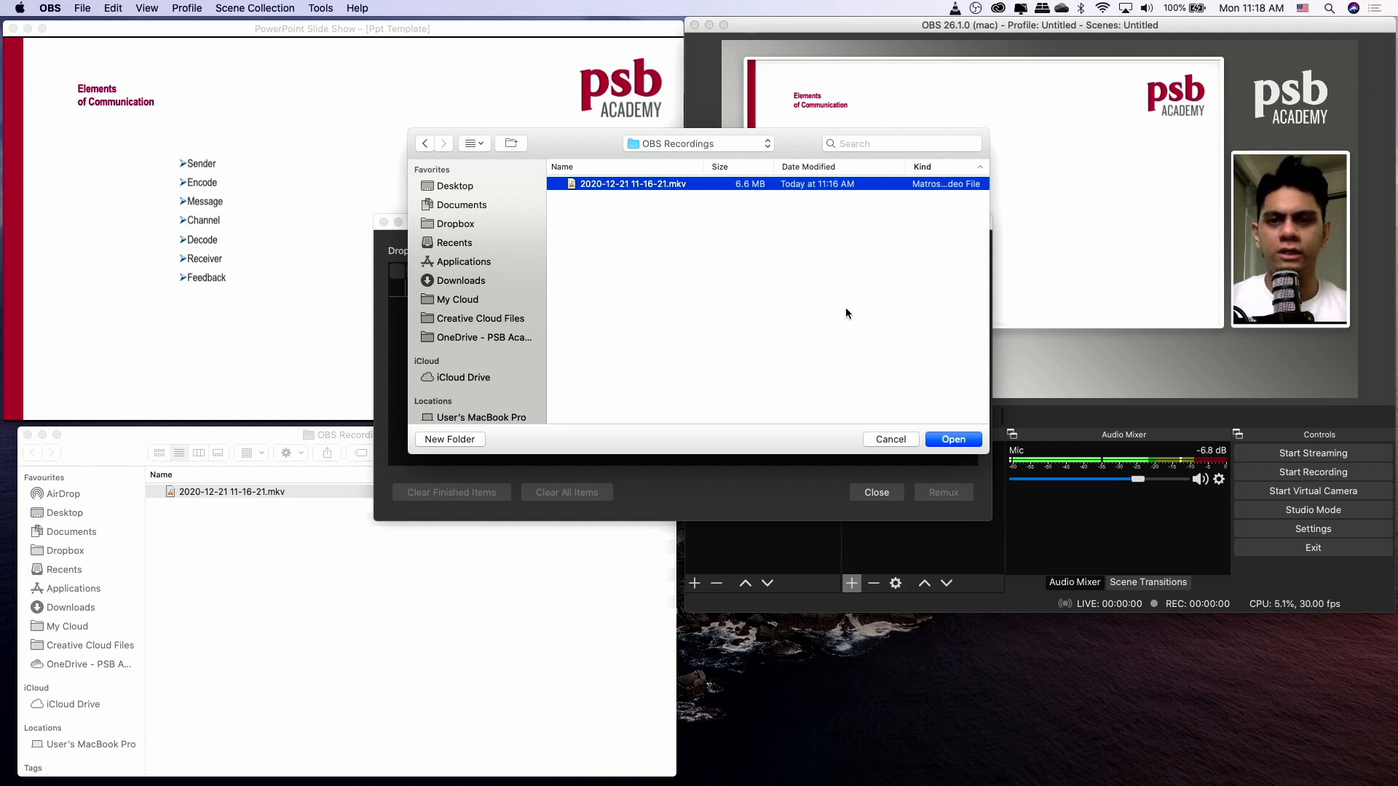
{"action": "left_click", "coordinate": [969, 444]}
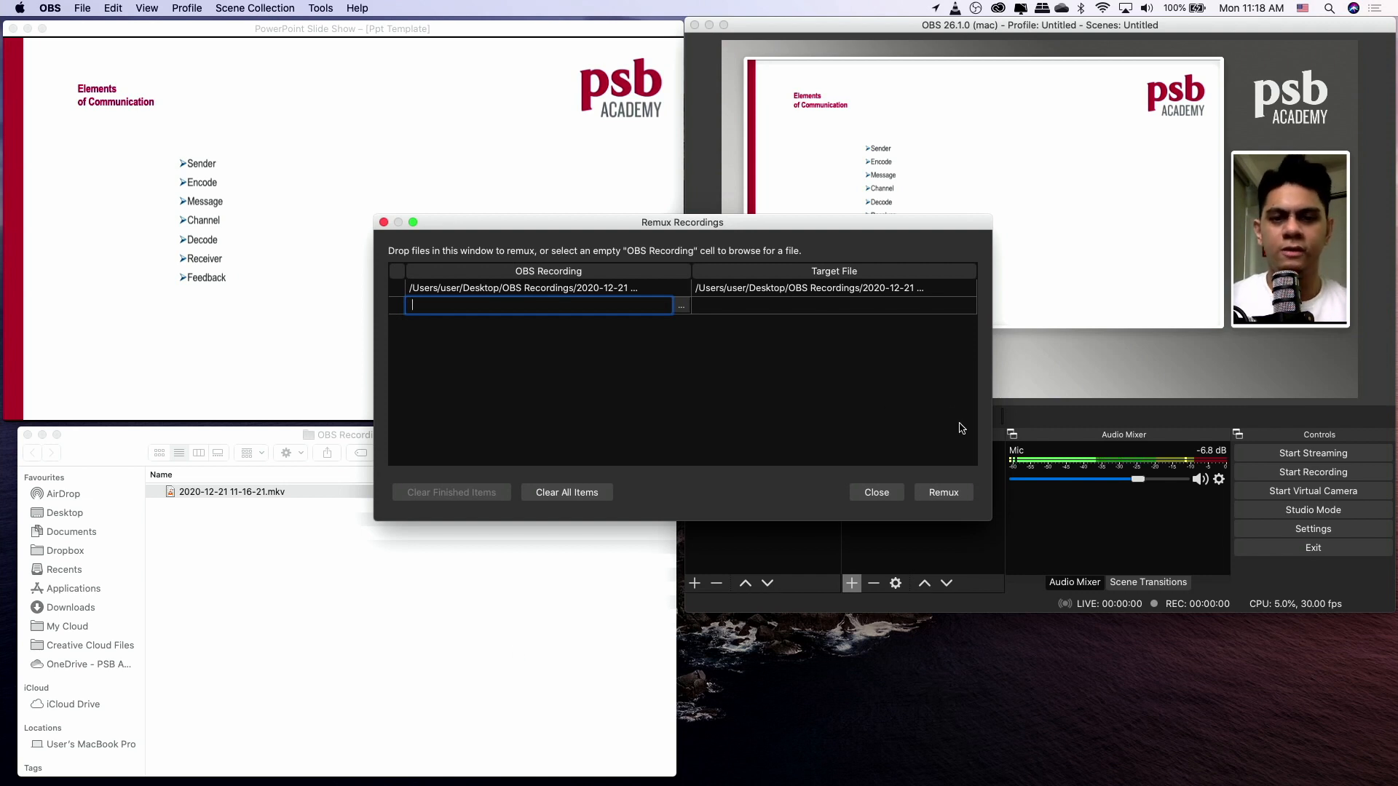
{"action": "left_click", "coordinate": [943, 493]}
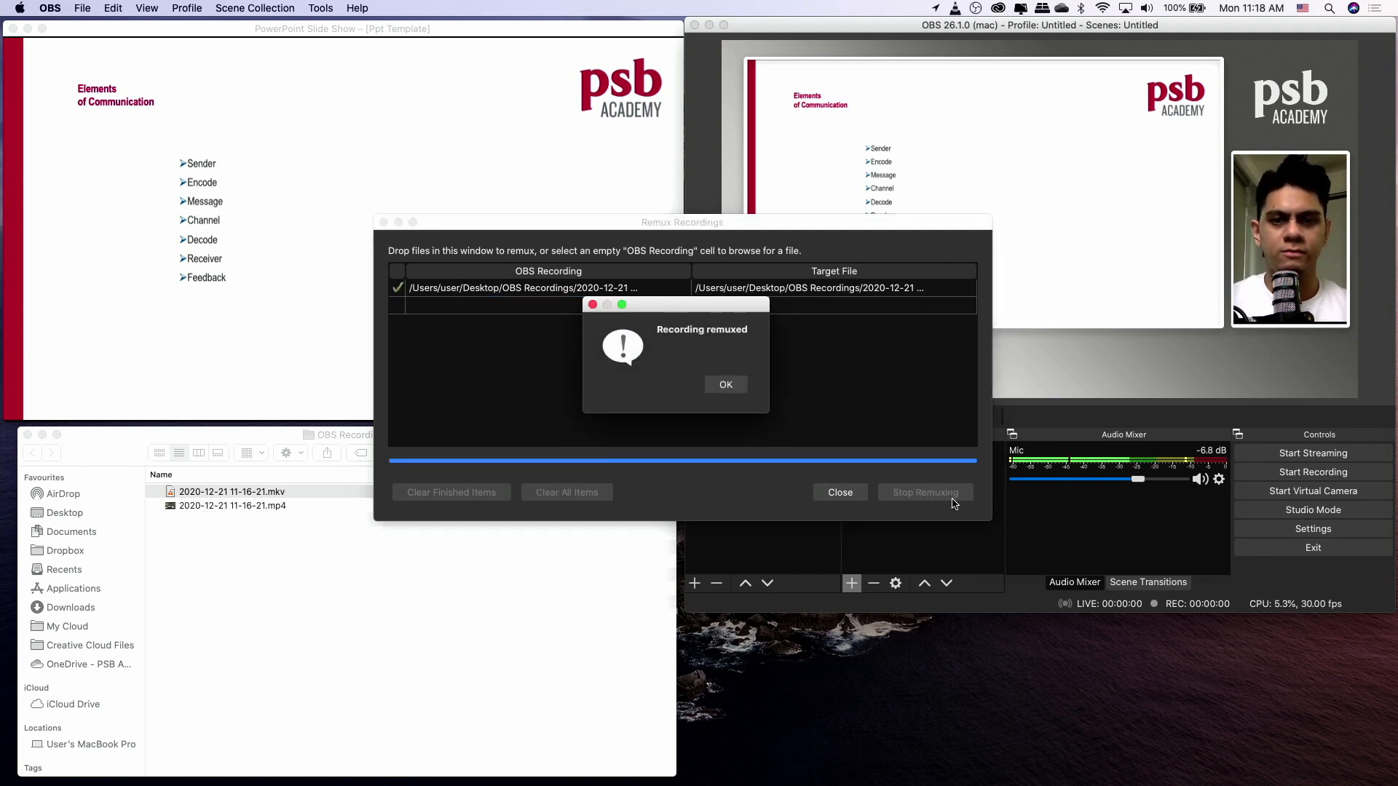
{"action": "left_click", "coordinate": [726, 385]}
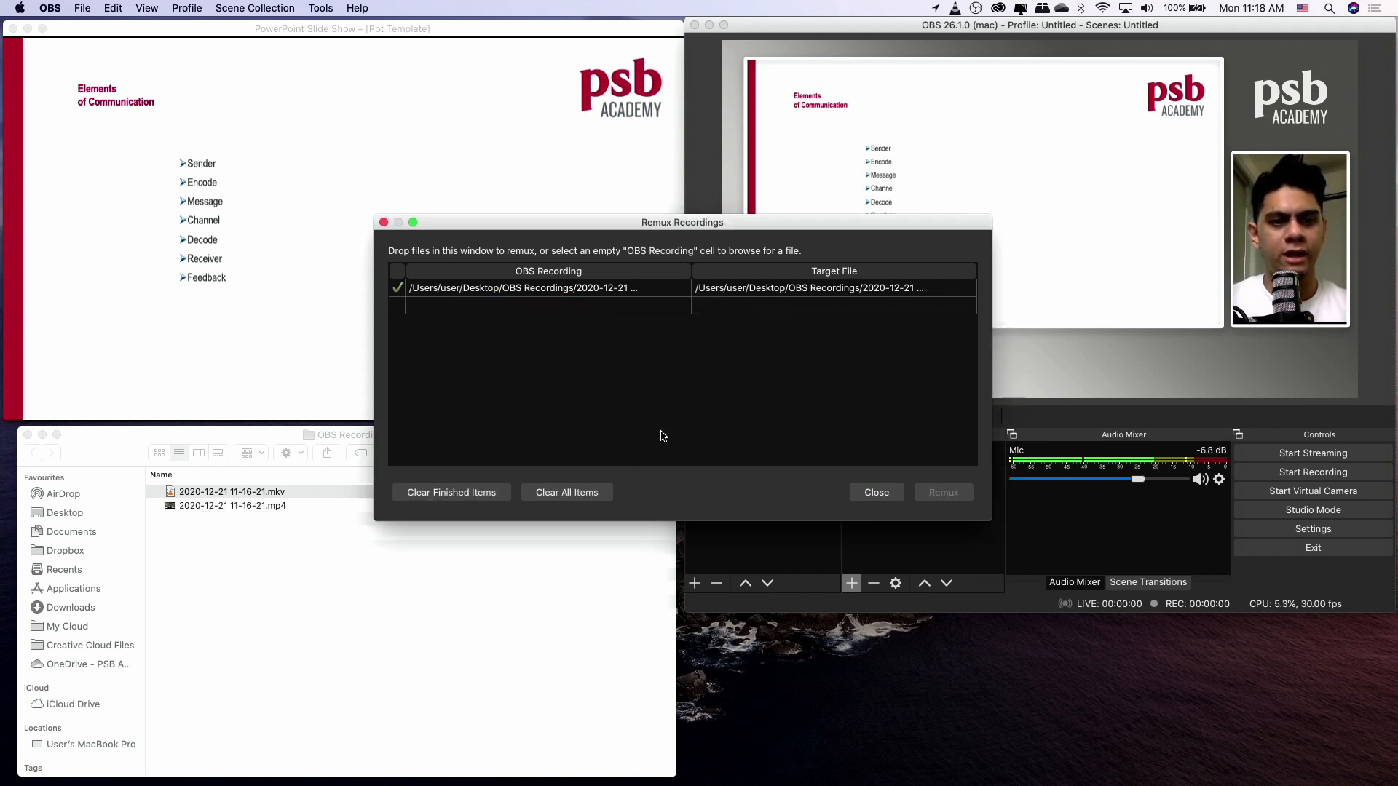
{"action": "left_click", "coordinate": [386, 609]}
{"action": "left_click", "coordinate": [267, 506]}
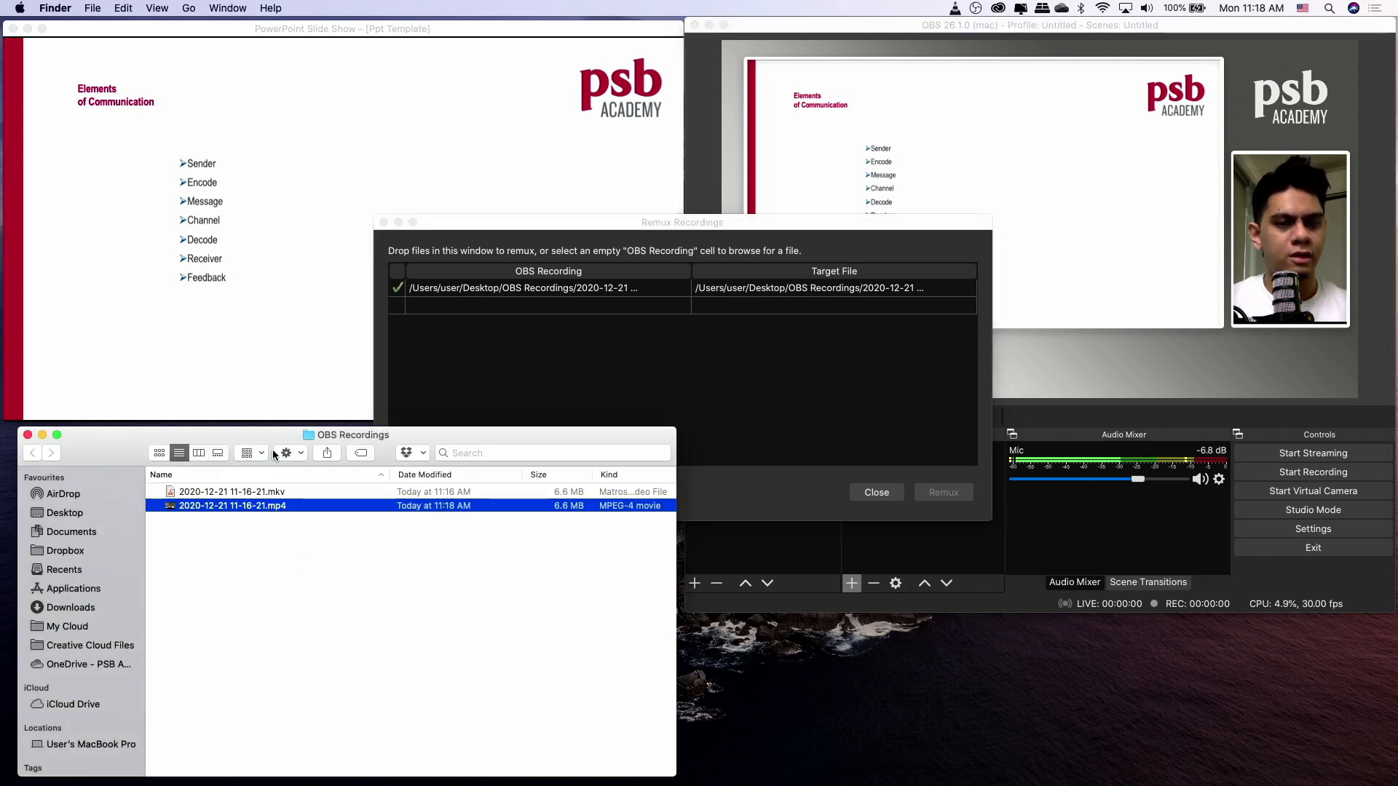
{"action": "left_click_drag", "start_coordinate": [309, 437], "coordinate": [517, 171]}
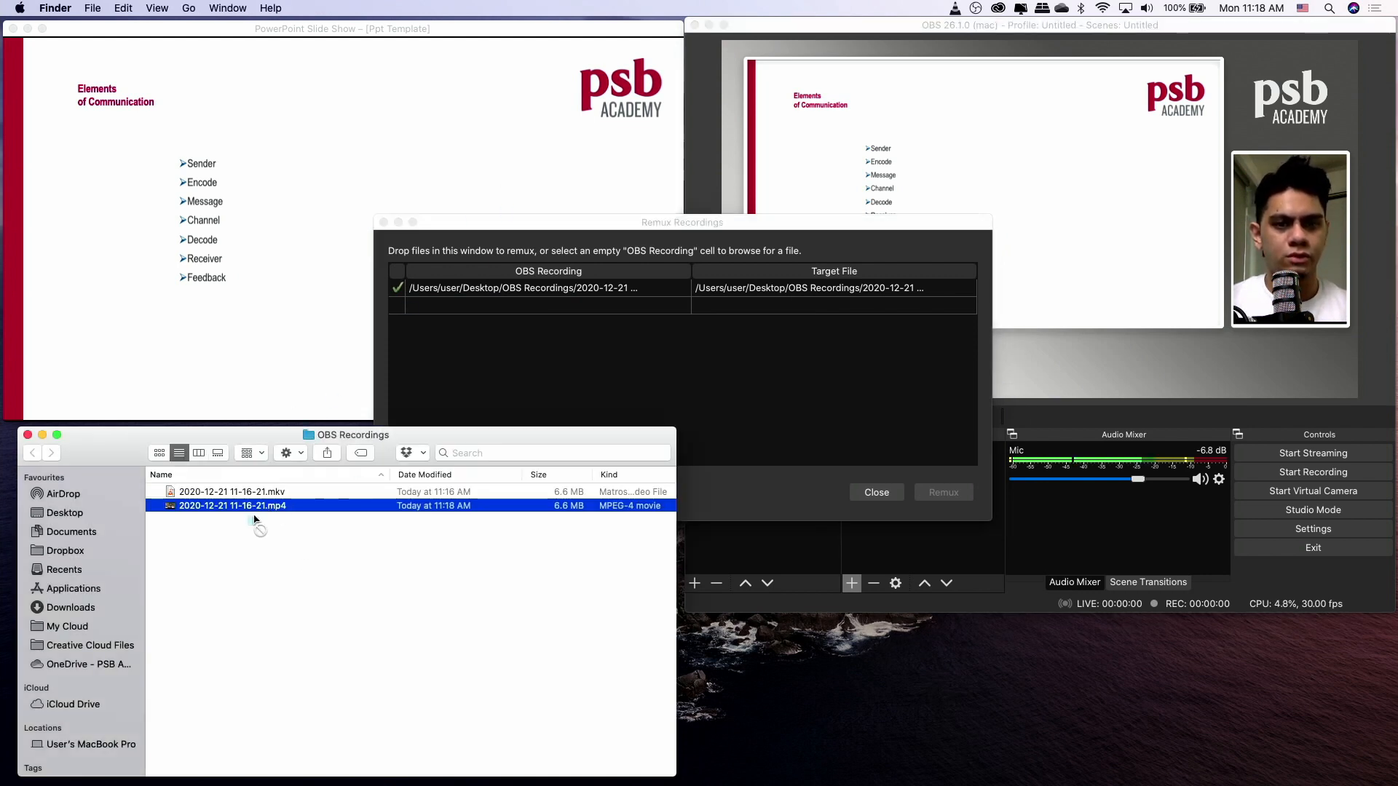
{"action": "left_click_drag", "start_coordinate": [311, 433], "coordinate": [342, 399]}
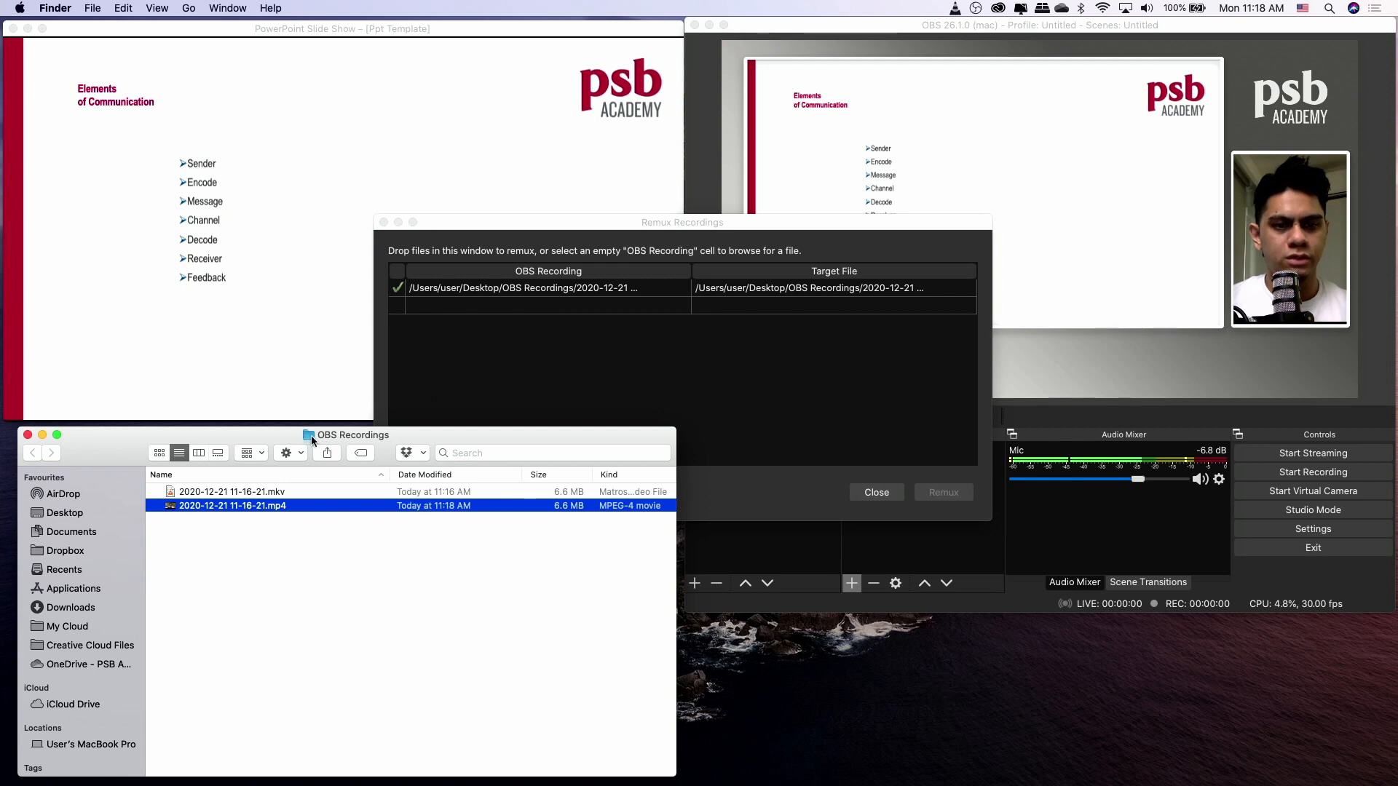
{"action": "left_click_drag", "start_coordinate": [429, 437], "coordinate": [624, 193]}
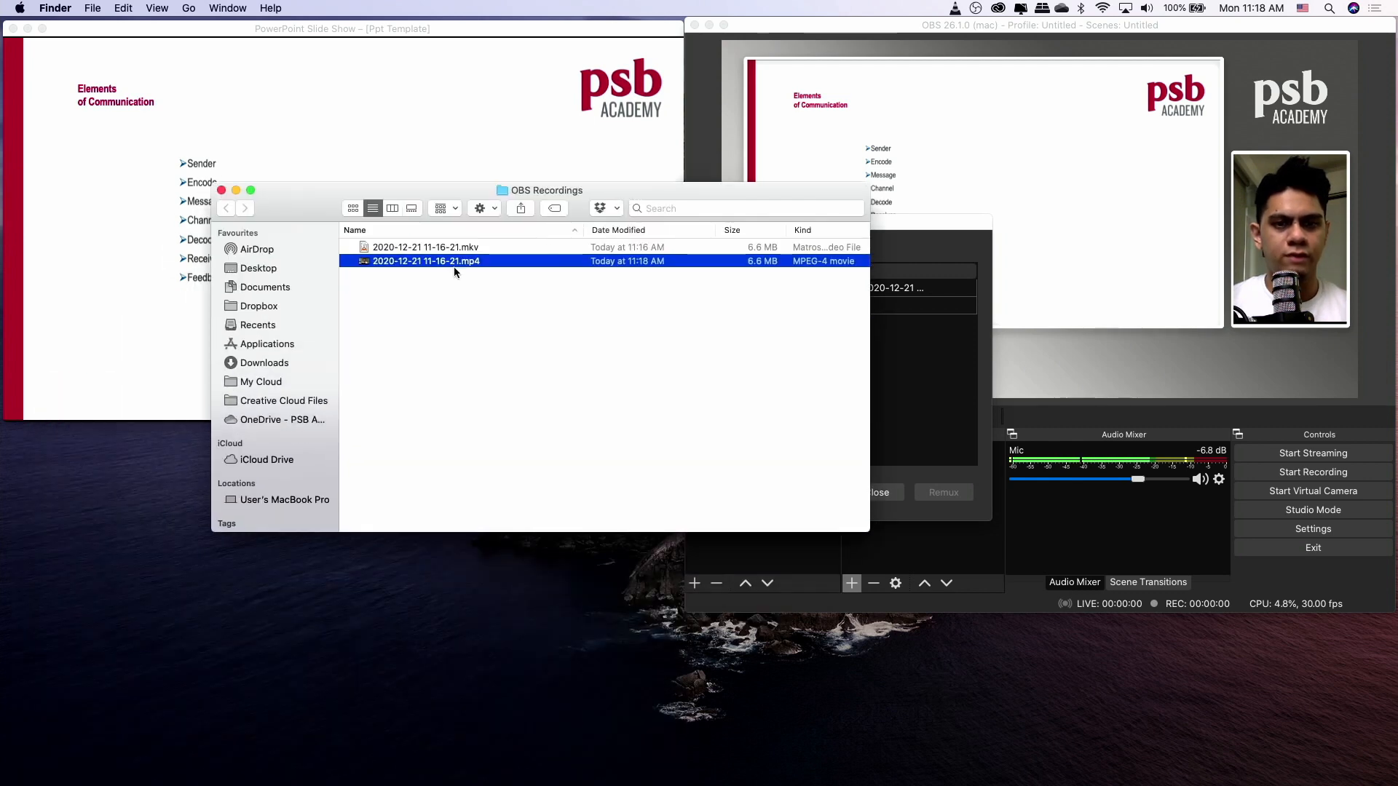
{"action": "key", "text": "space"}
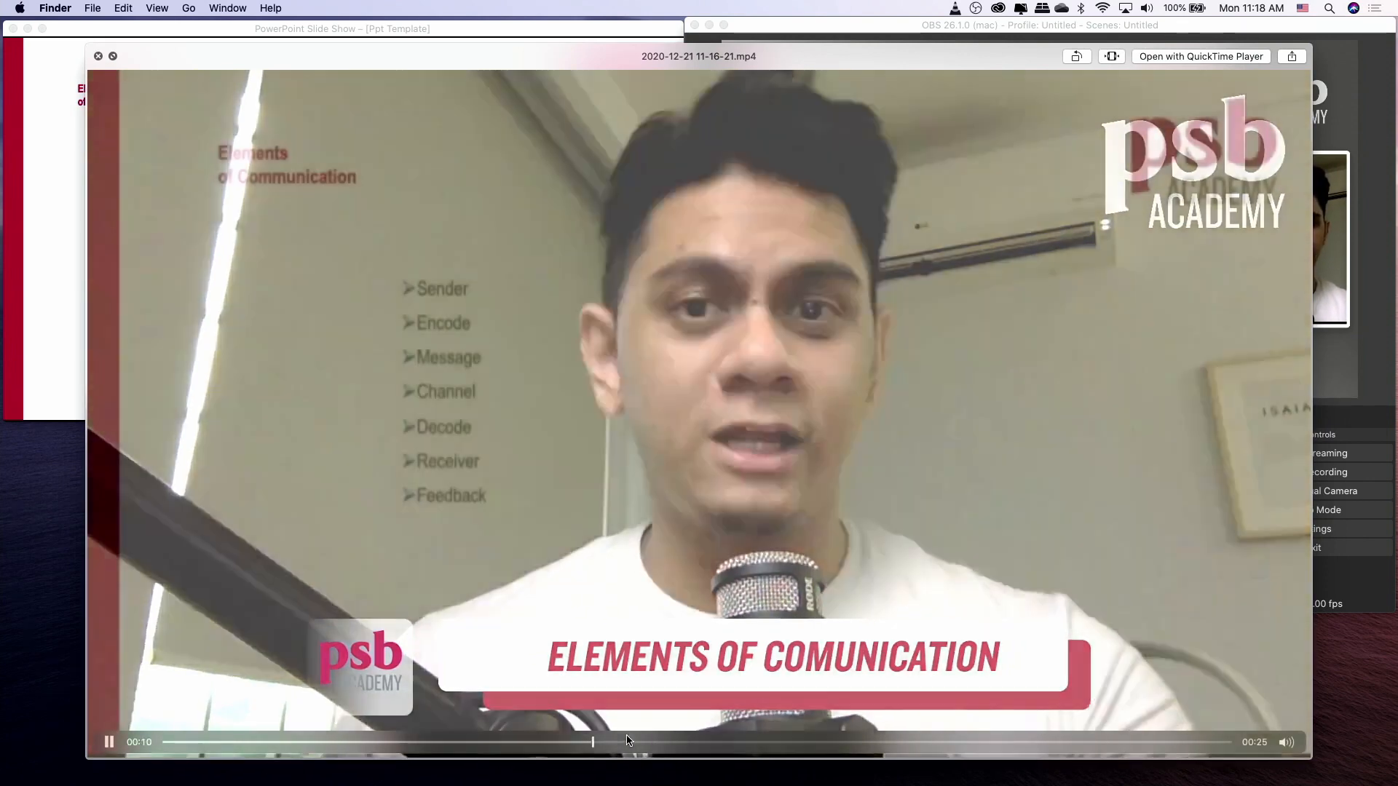
{"action": "key", "text": "space"}
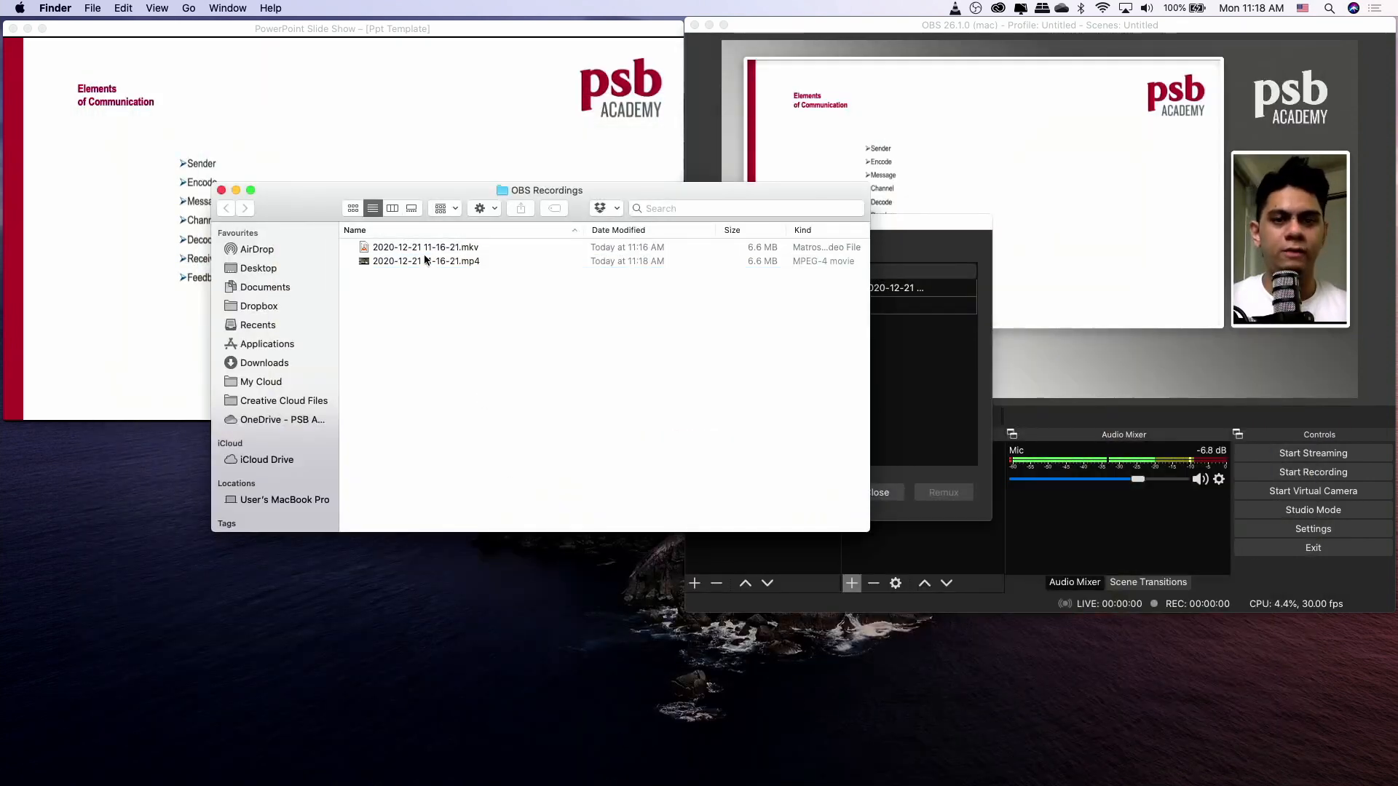
{"action": "left_click", "coordinate": [426, 262]}
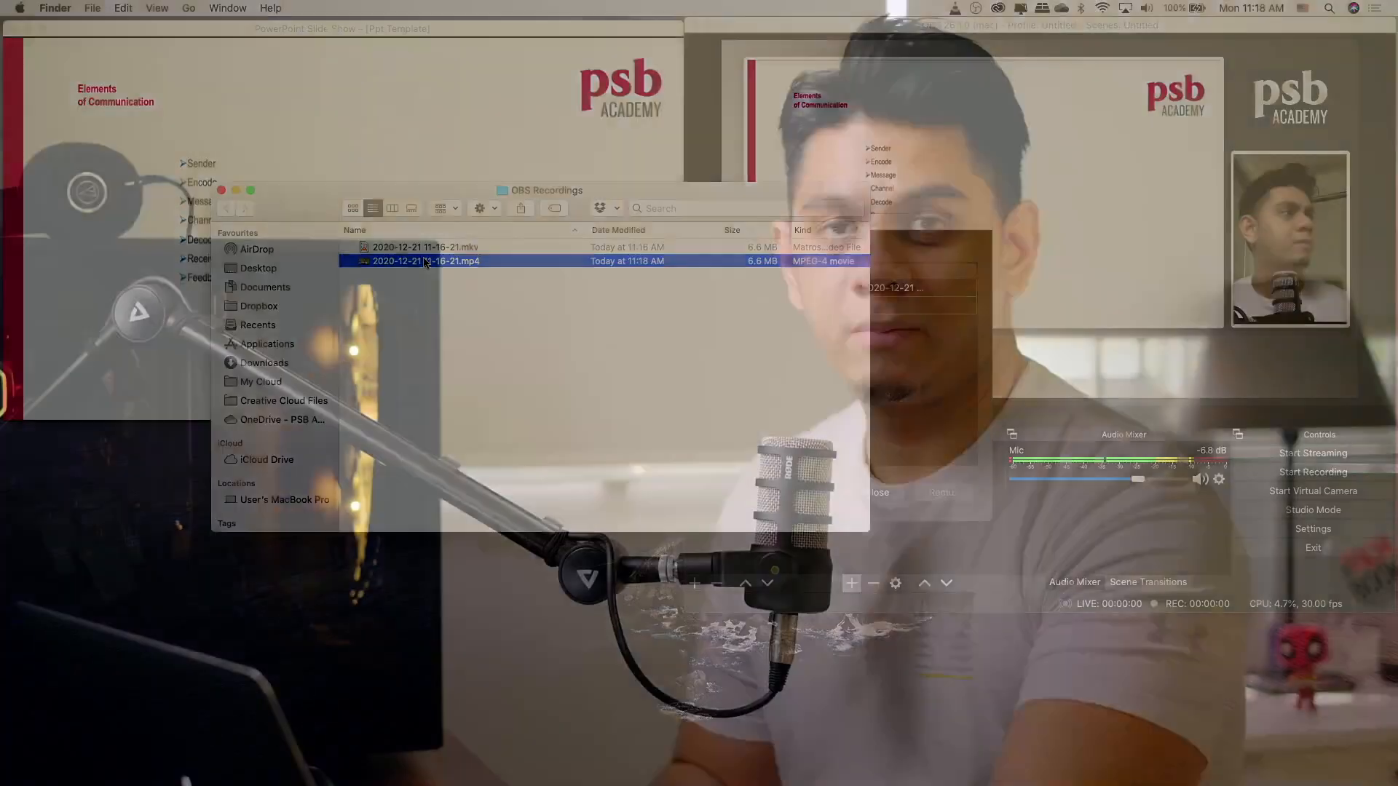